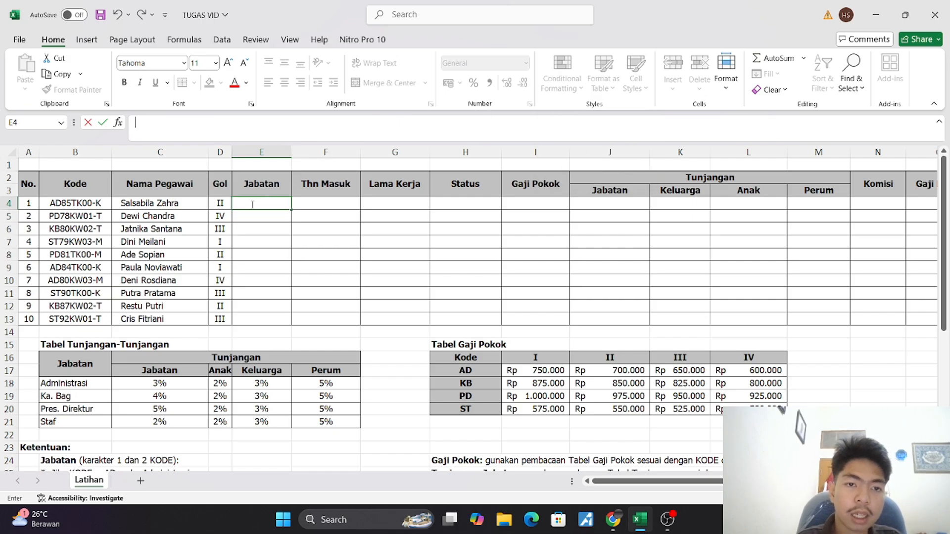
Start an IF formula in the first Jabatan cell, E4, with a LEFT function as its logical test
scroll(252, 204, "down", 5)
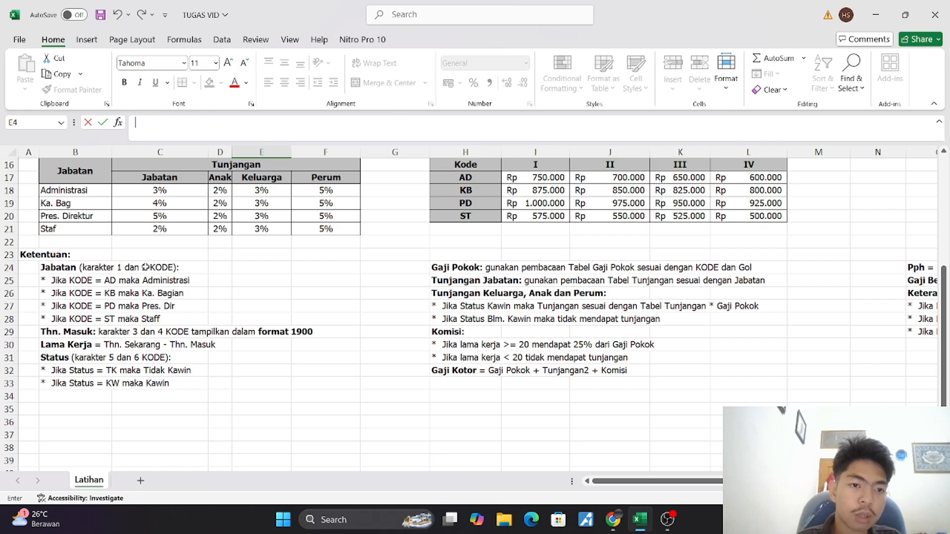
scroll(144, 270, "up", 5)
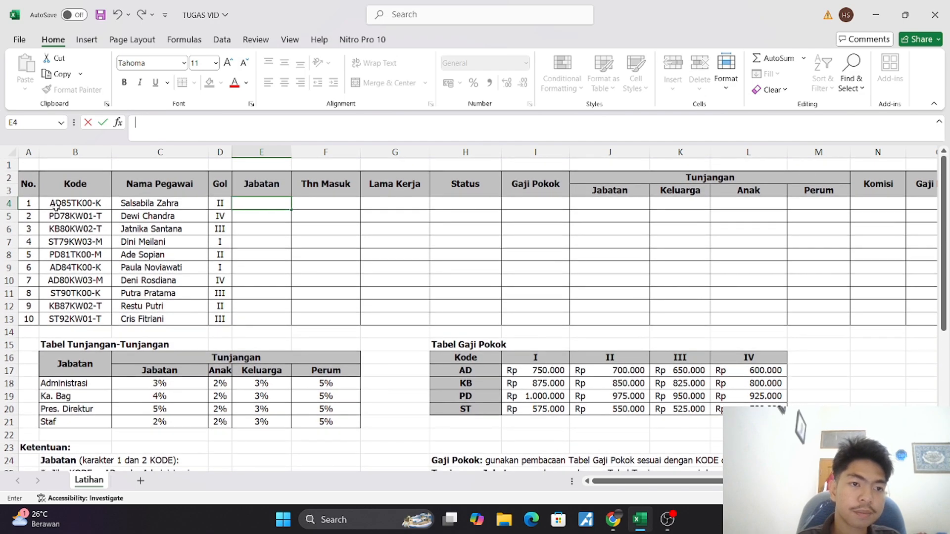
left_click(193, 123)
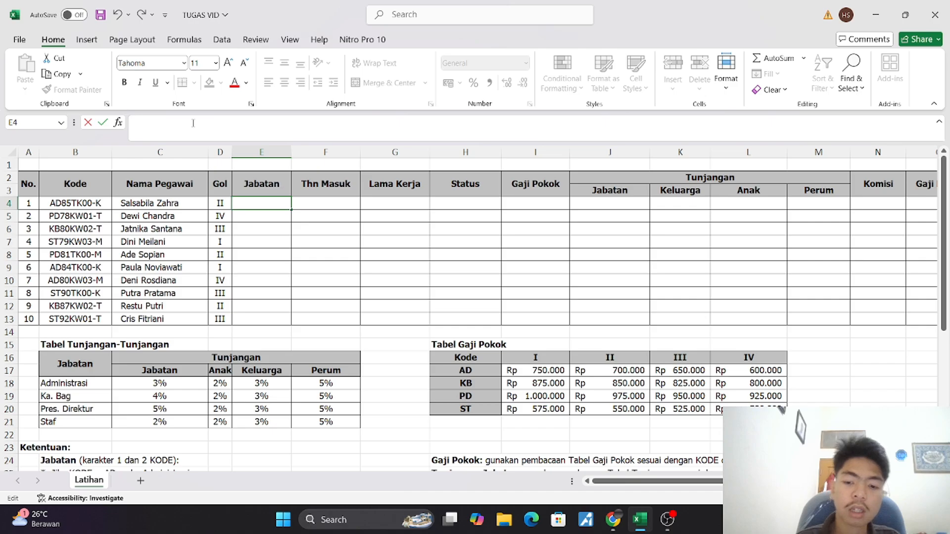
type("=")
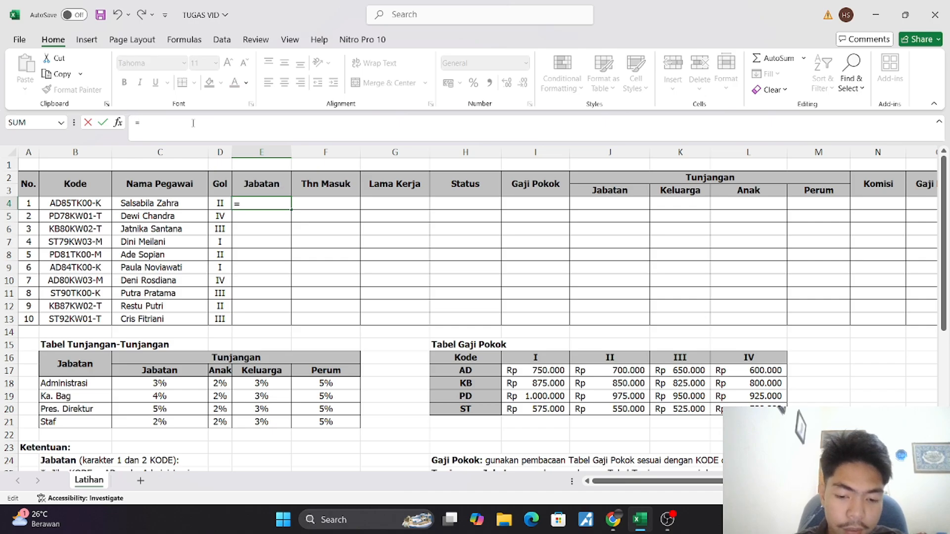
type("if")
key("Tab")
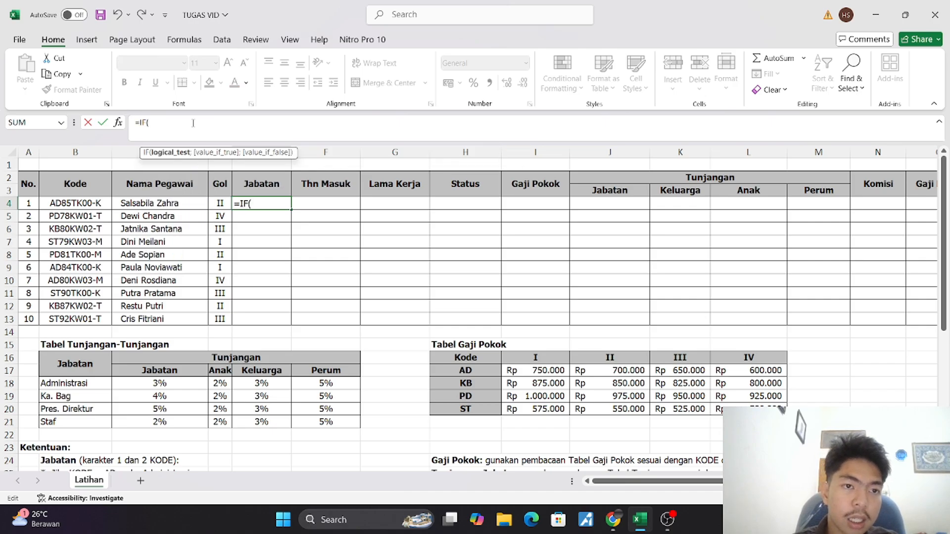
type("lef")
key("Tab")
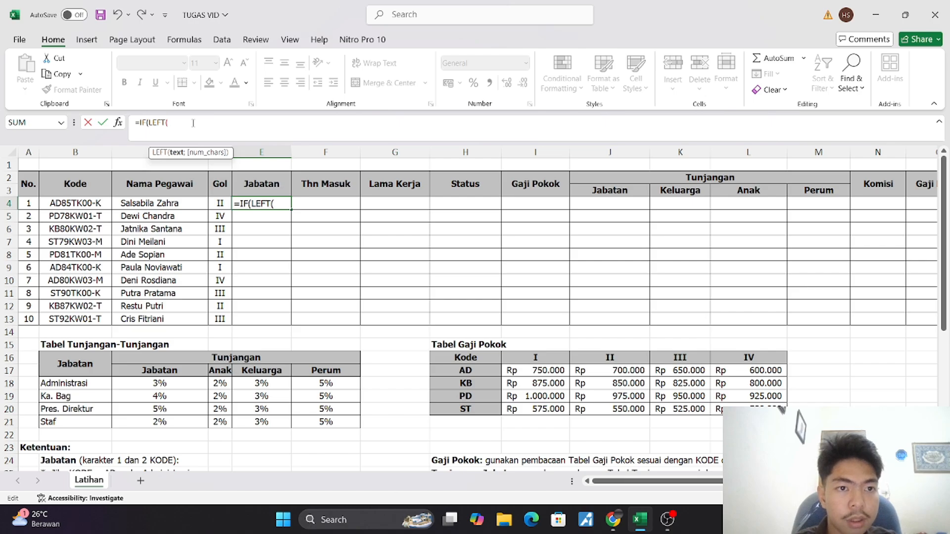
Complete the logical test so the first 2 characters of the Kode in B4 are compared with "AD"
left_click_drag(95, 202, 74, 204)
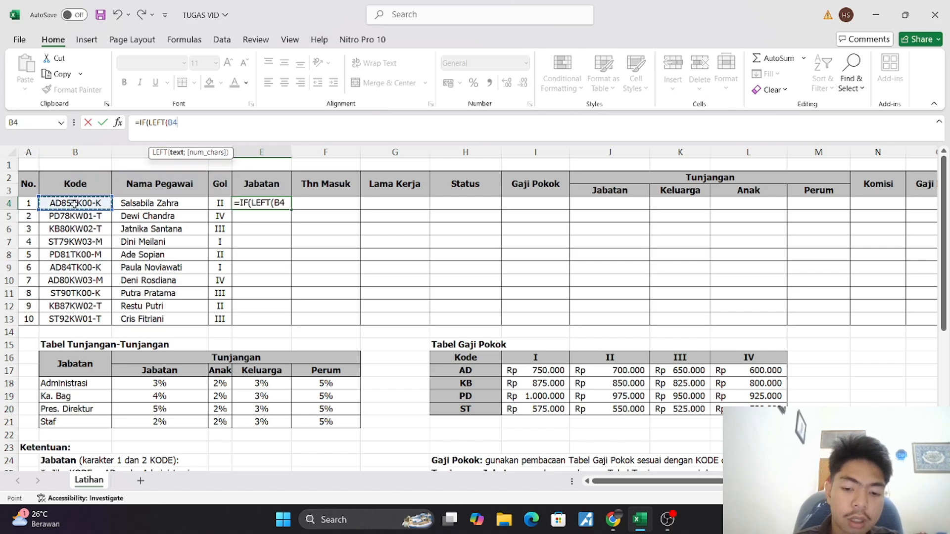
type(";")
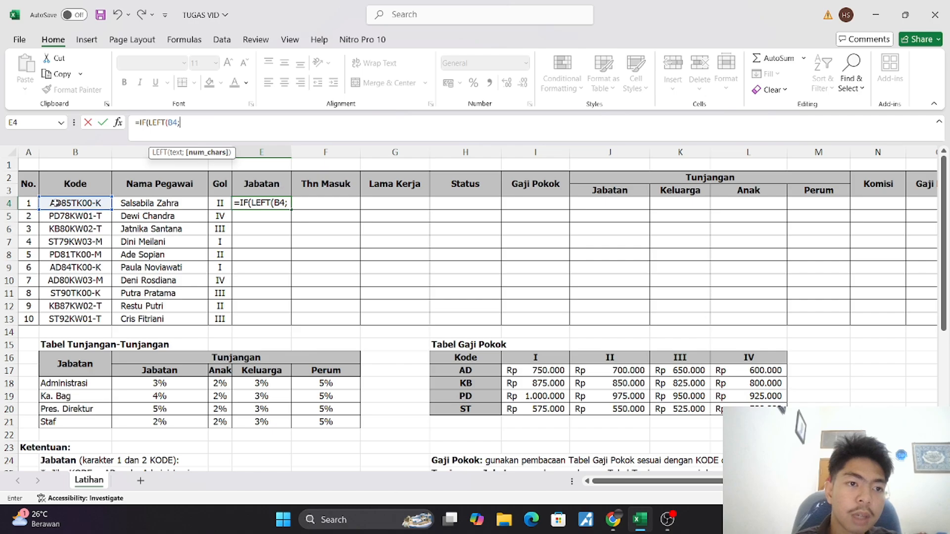
type("2")
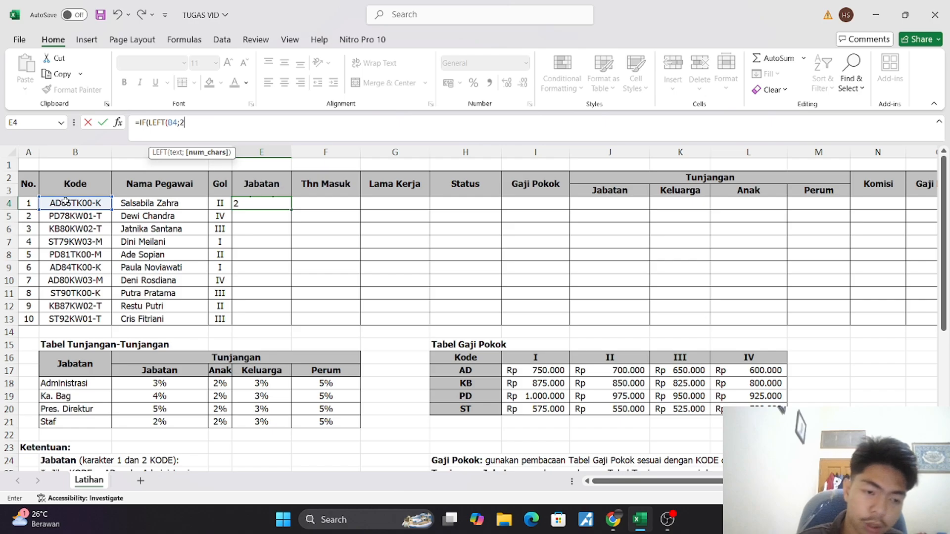
type(")=")
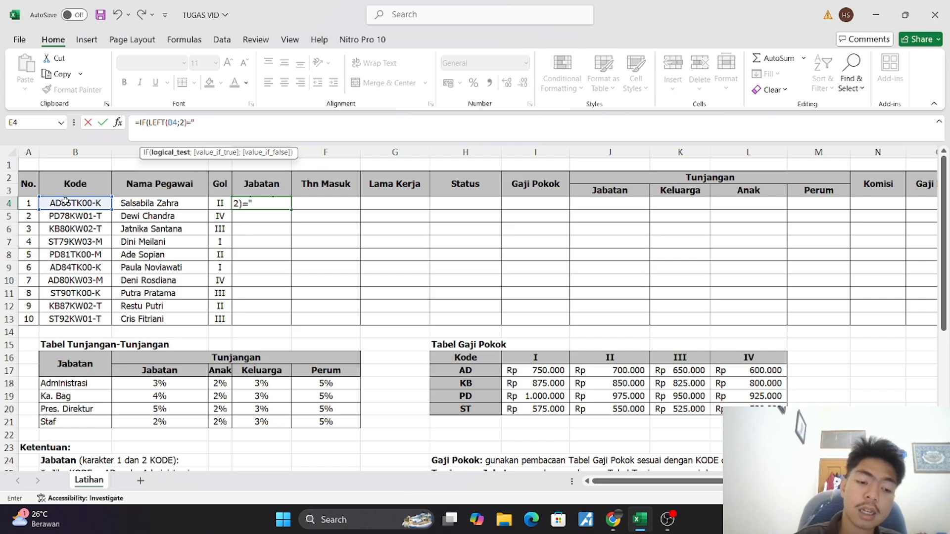
type("\"AD\"")
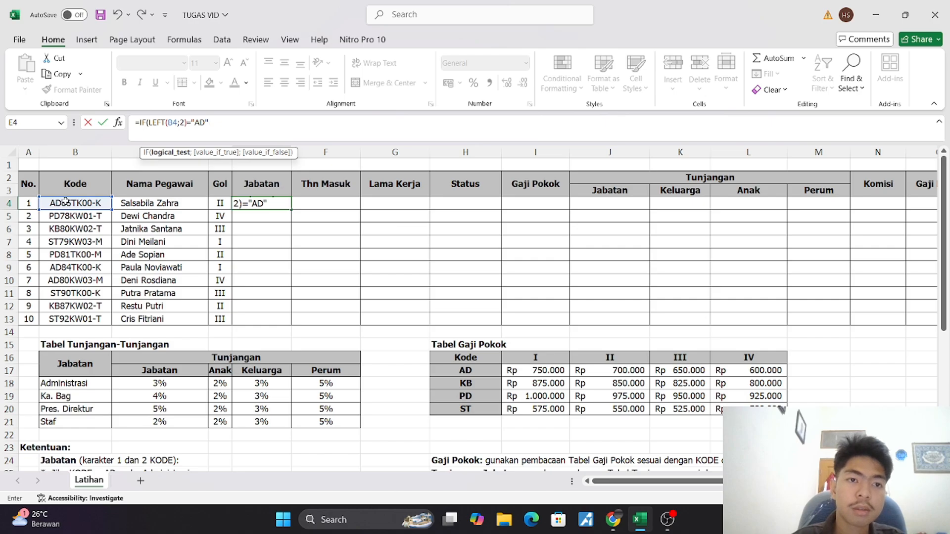
type(";\"")
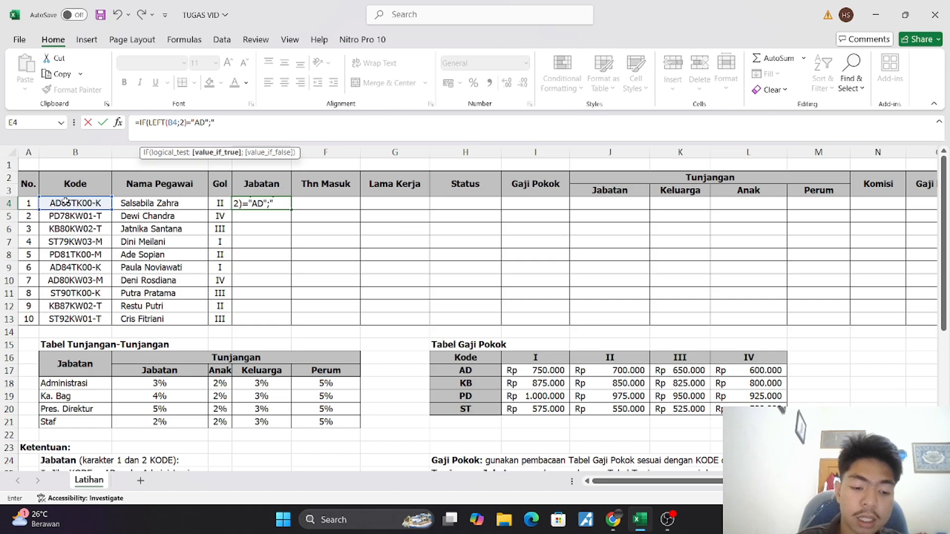
type("Ad")
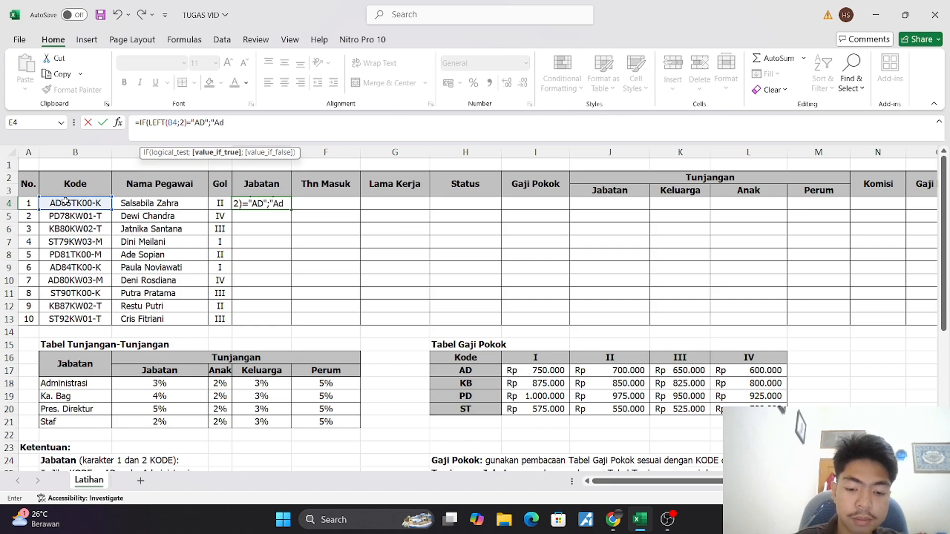
type("ministra")
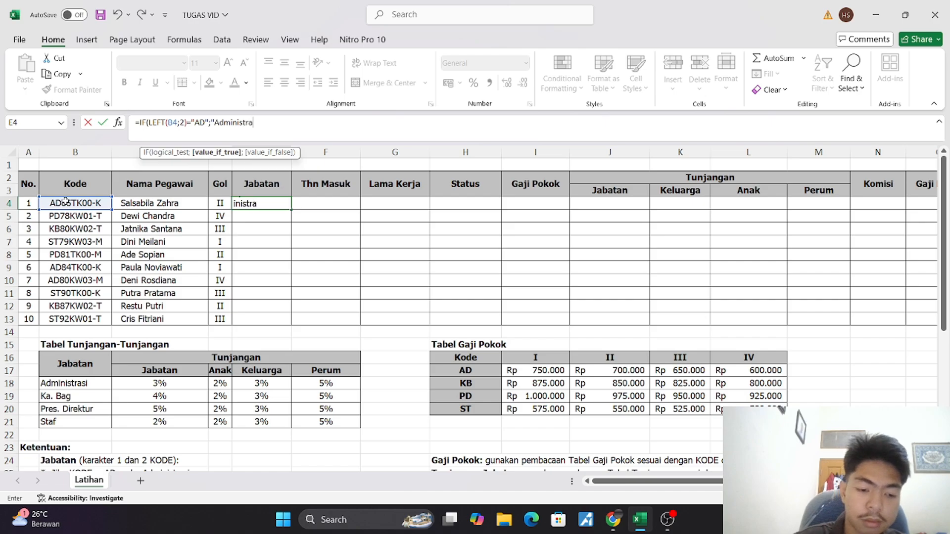
type("si\"")
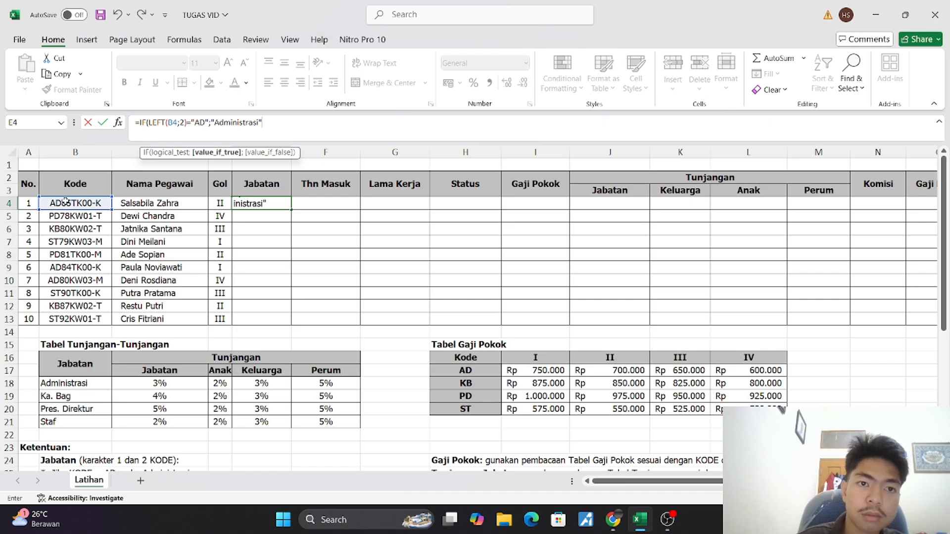
type(";")
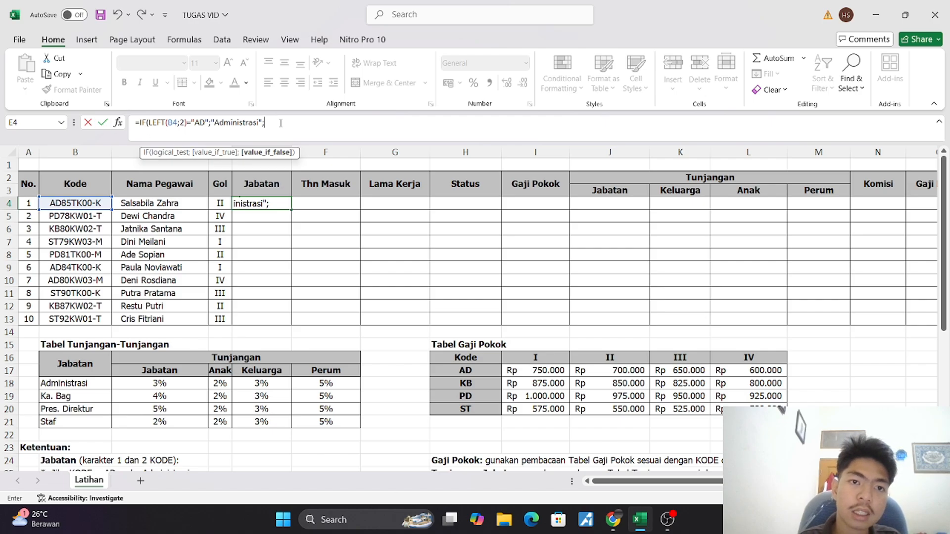
Duplicate the whole IF clause after the equals sign at the end of the E4 formula as a nested condition
left_click_drag(277, 123, 140, 124)
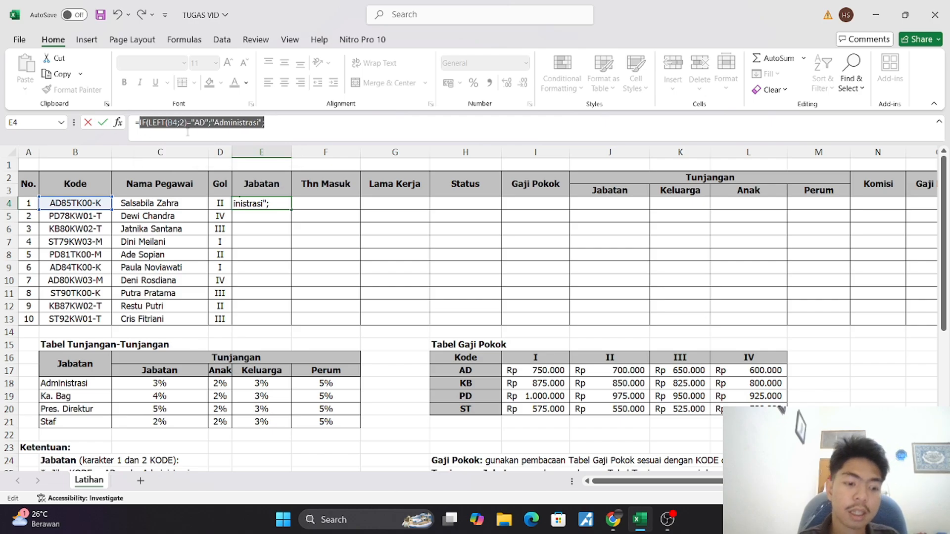
key("ctrl+c")
left_click(344, 119)
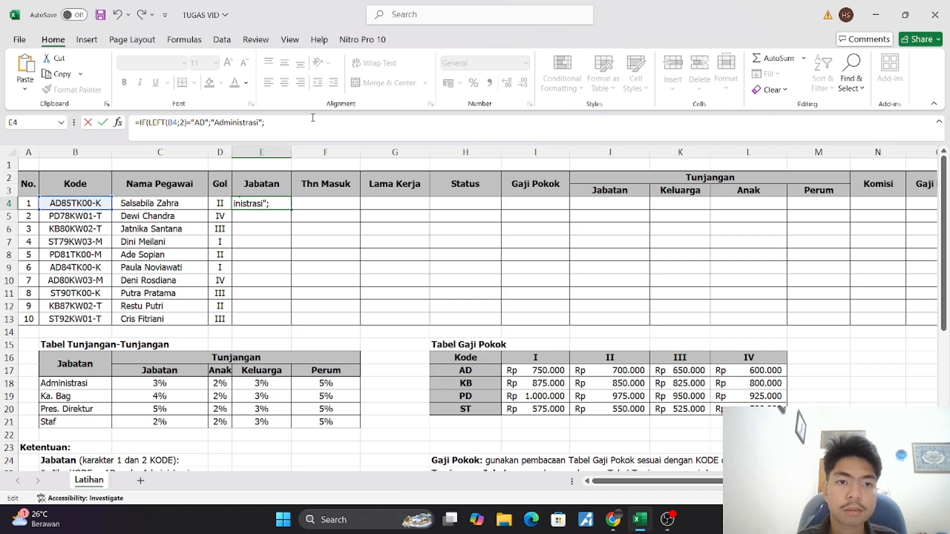
key("ctrl+v")
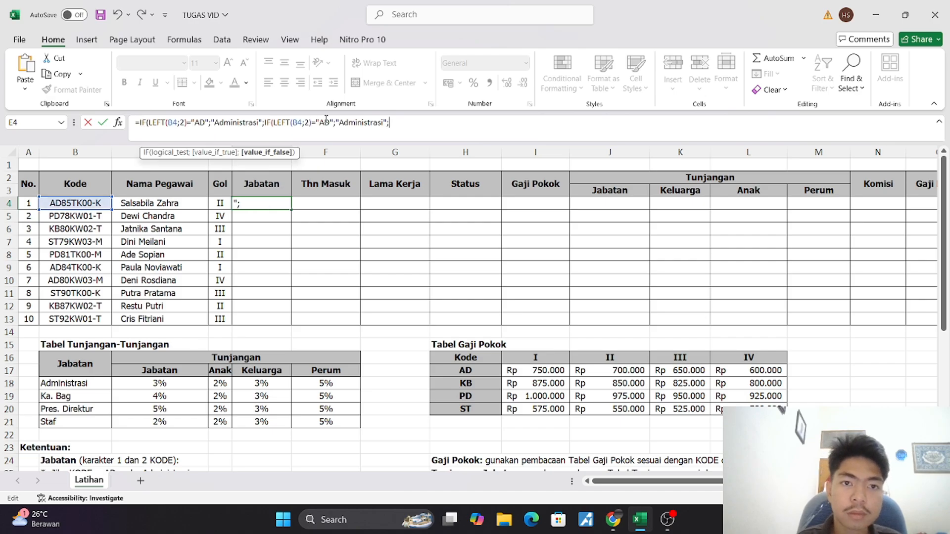
Change the code tested in the second IF clause to "KB"
double_click(325, 122)
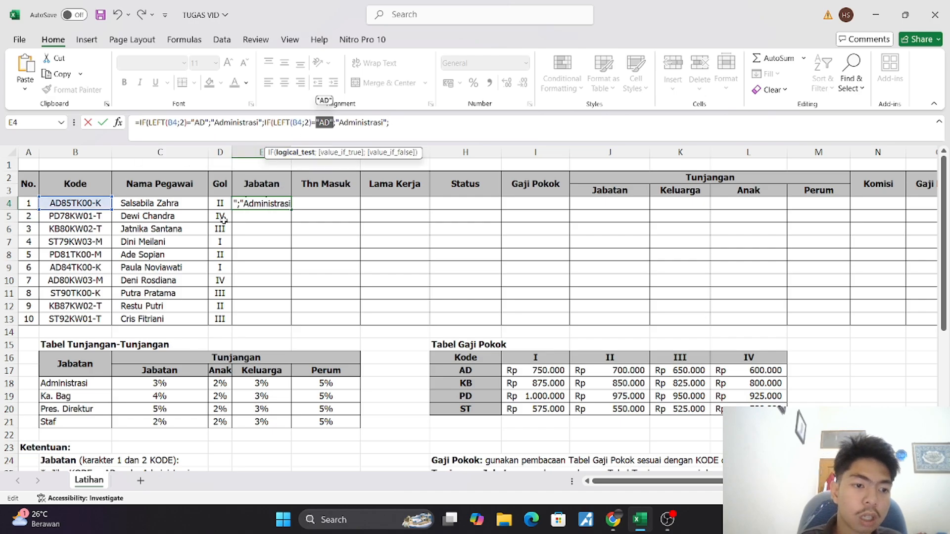
left_click(316, 135)
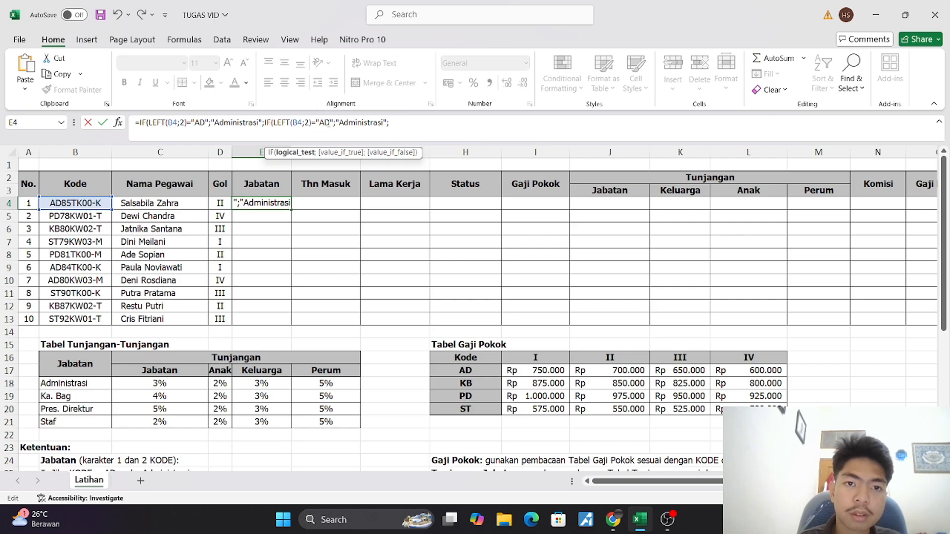
key("BackSpace")
key("BackSpace")
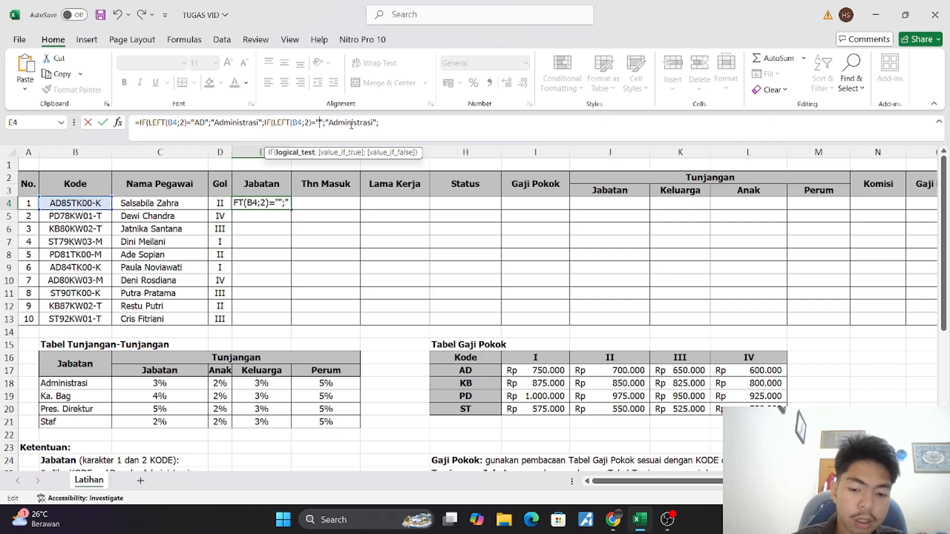
type("KB")
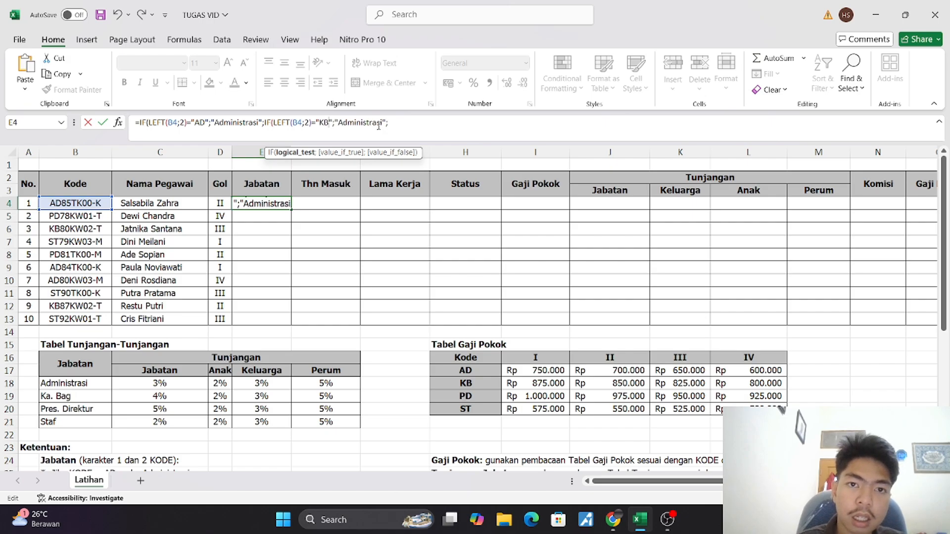
Replace the result text of the "KB" condition with "Ka. Bag"
left_click(379, 123)
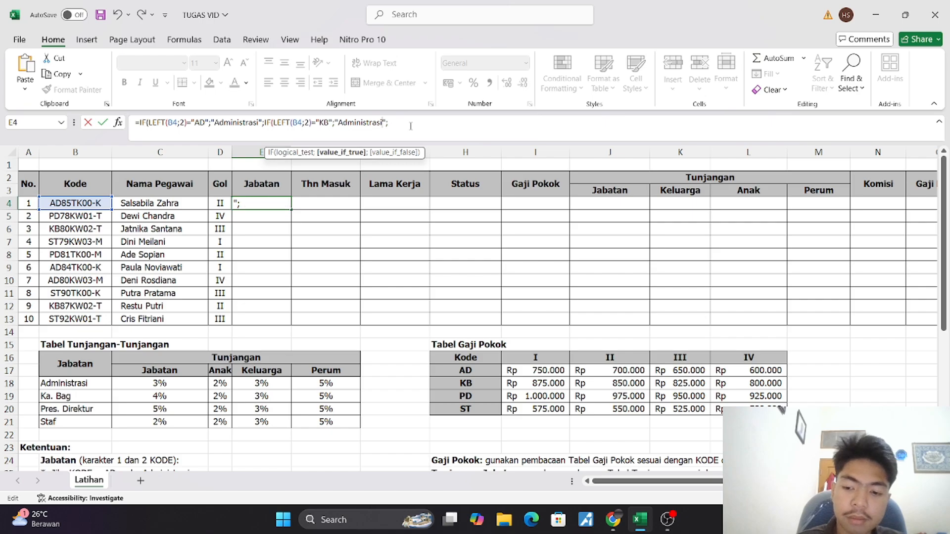
key("BackSpace")
key("BackSpace")
key("BackSpace")
key("BackSpace")
key("BackSpace")
key("BackSpace")
key("BackSpace")
key("BackSpace")
key("BackSpace")
key("BackSpace")
key("BackSpace")
key("BackSpace")
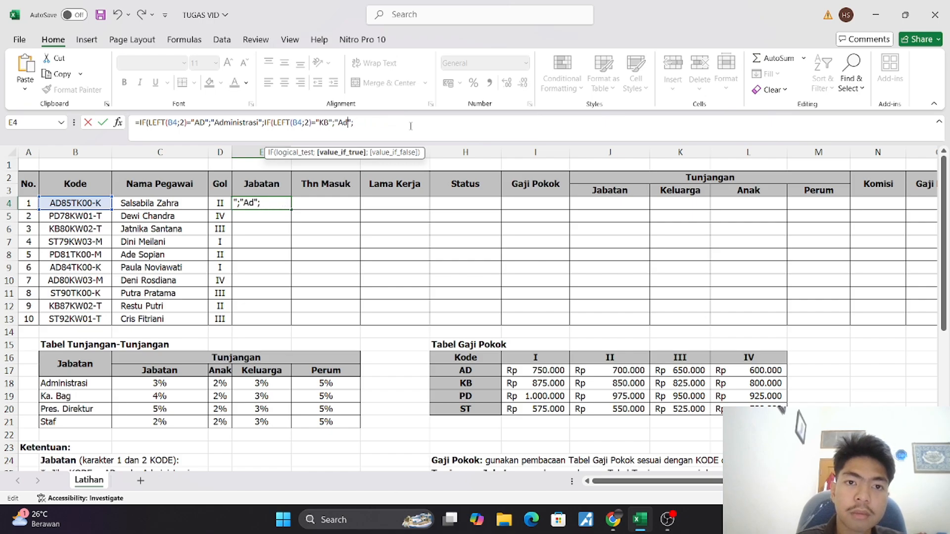
type("Ka")
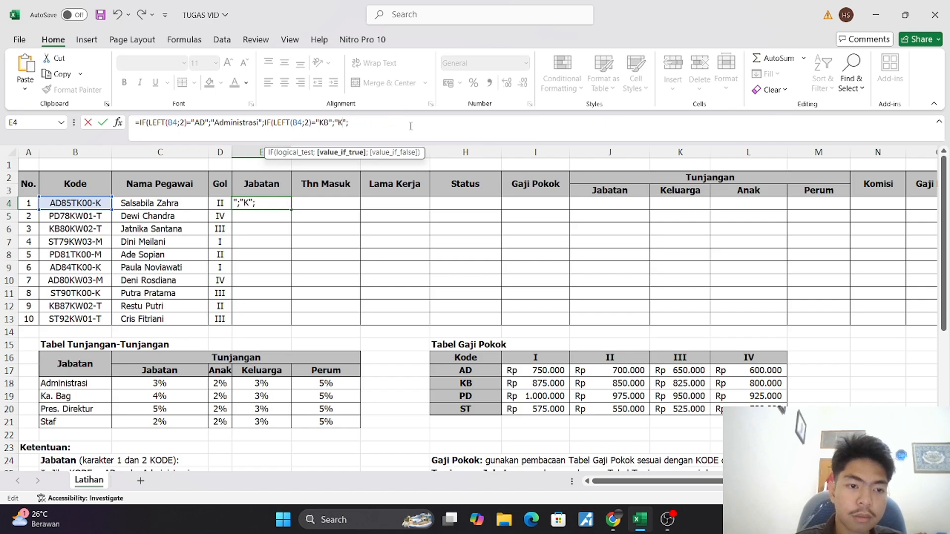
type(". ")
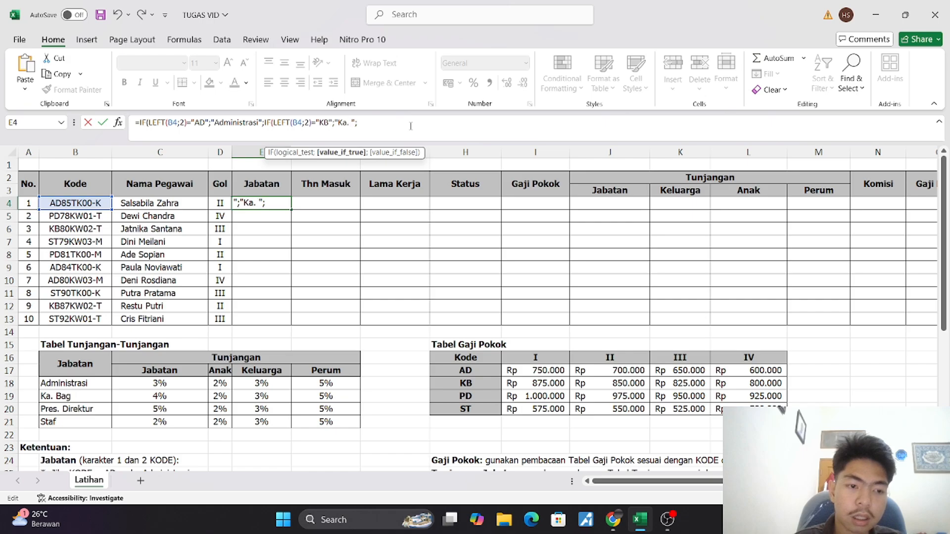
type("Bag")
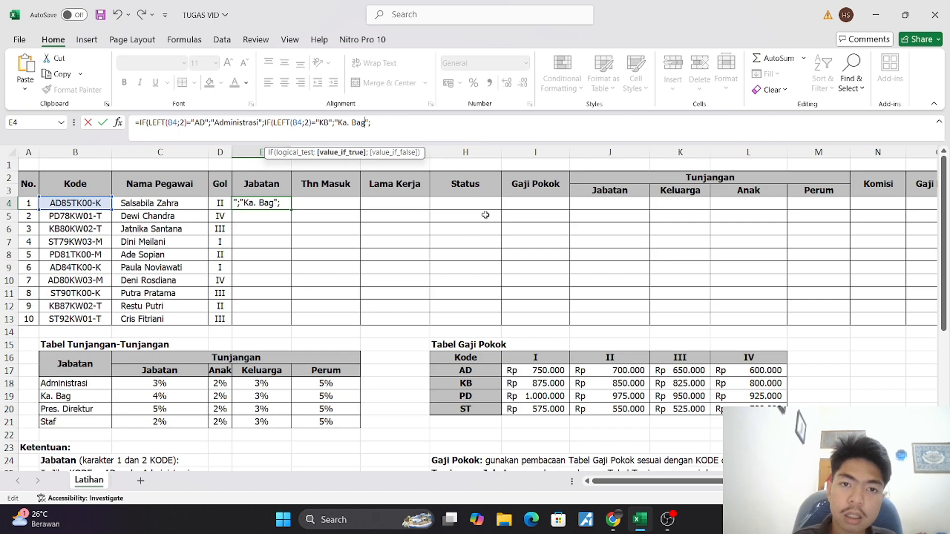
Append another copy of the IF clause to the end of the formula and change its tested code to "PD"
left_click(409, 124)
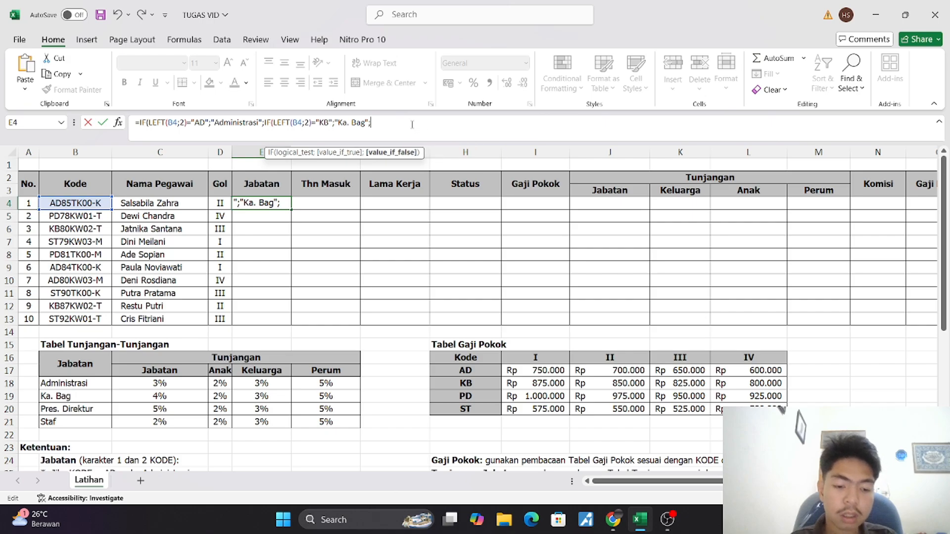
key("ctrl+v")
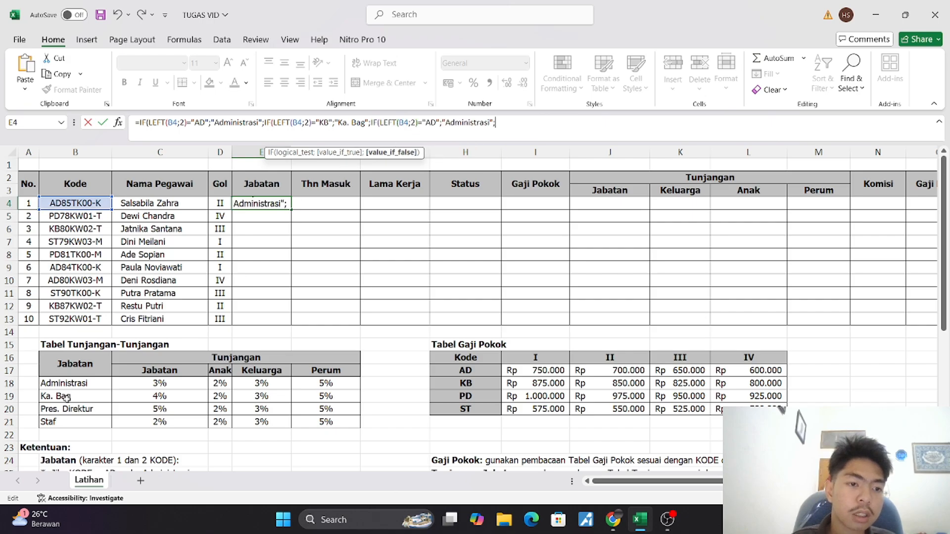
left_click(432, 123)
key("BackSpace")
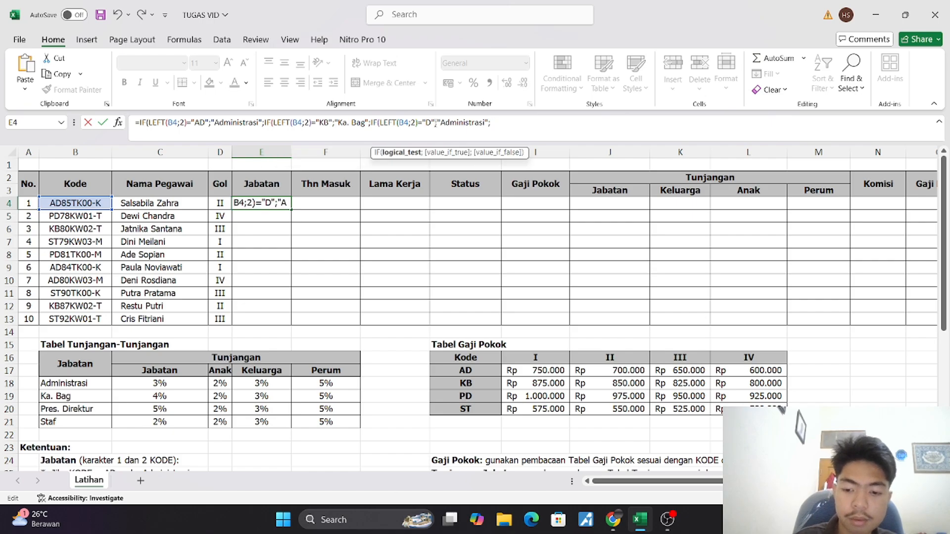
type("O")
key("BackSpace")
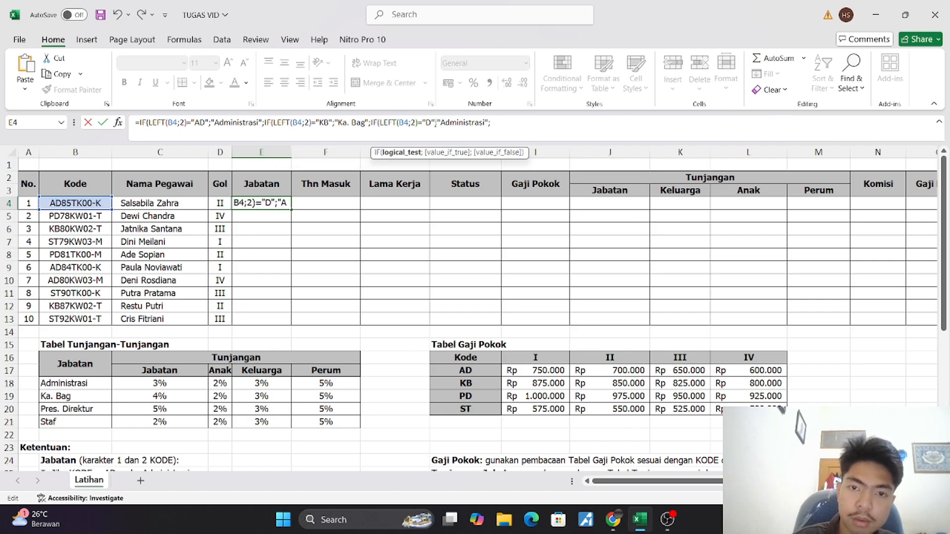
type("P")
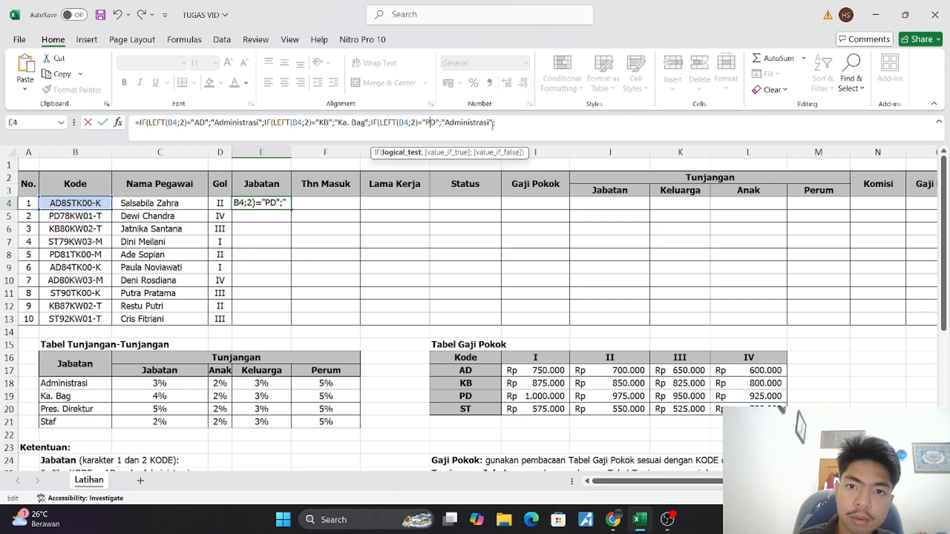
Replace the result text of the "PD" condition in the E4 formula with "Pres. Direktur"
left_click(489, 123)
key("BackSpace")
key("BackSpace")
key("BackSpace")
key("BackSpace")
key("BackSpace")
key("BackSpace")
key("BackSpace")
key("BackSpace")
key("BackSpace")
key("BackSpace")
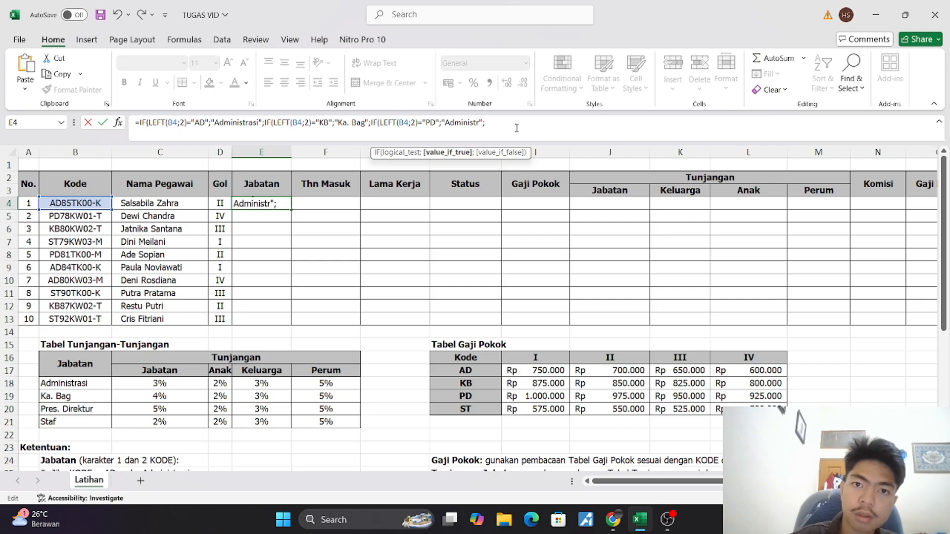
key("BackSpace")
key("BackSpace")
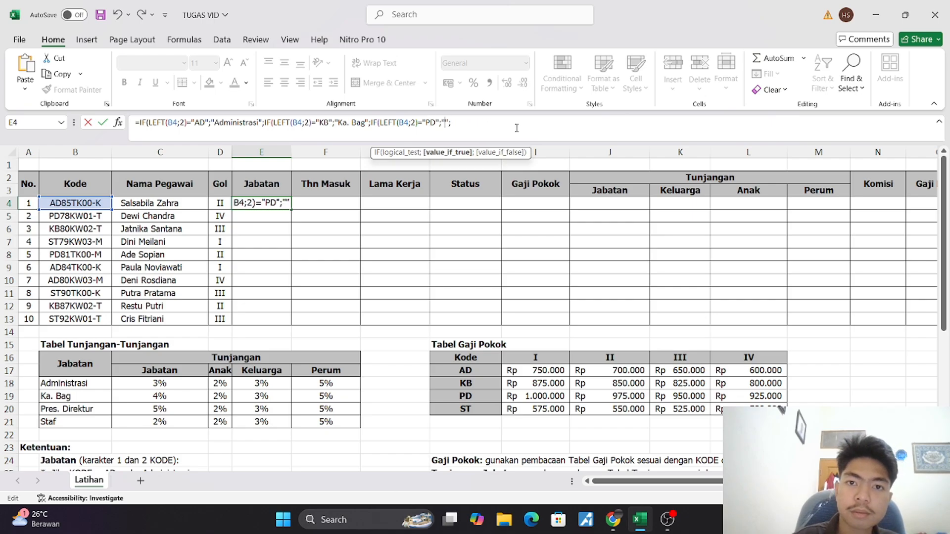
type("Pres")
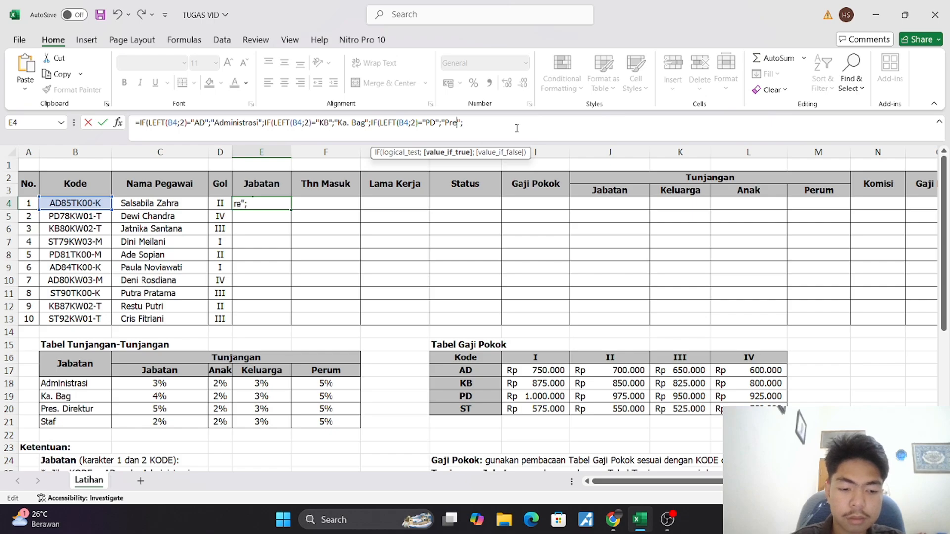
type(".")
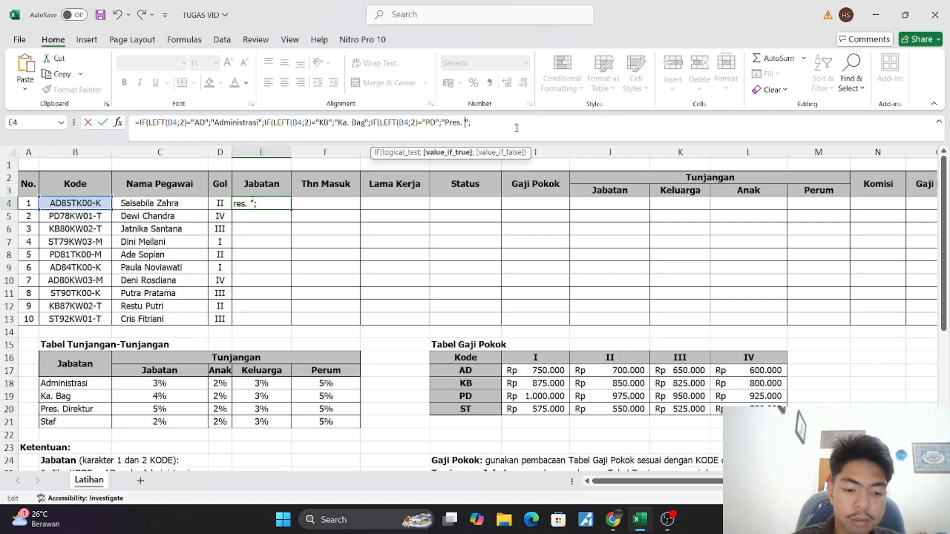
type(" Direkt")
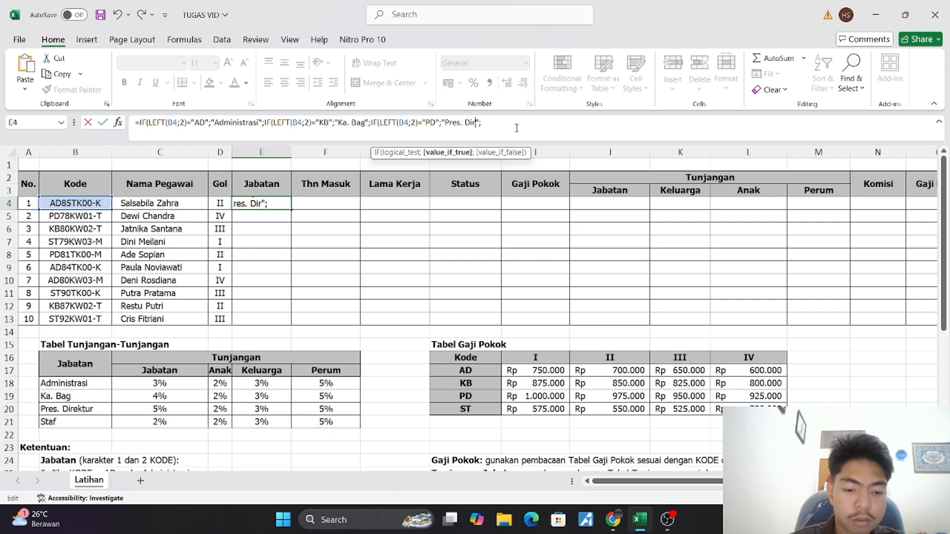
type("ur")
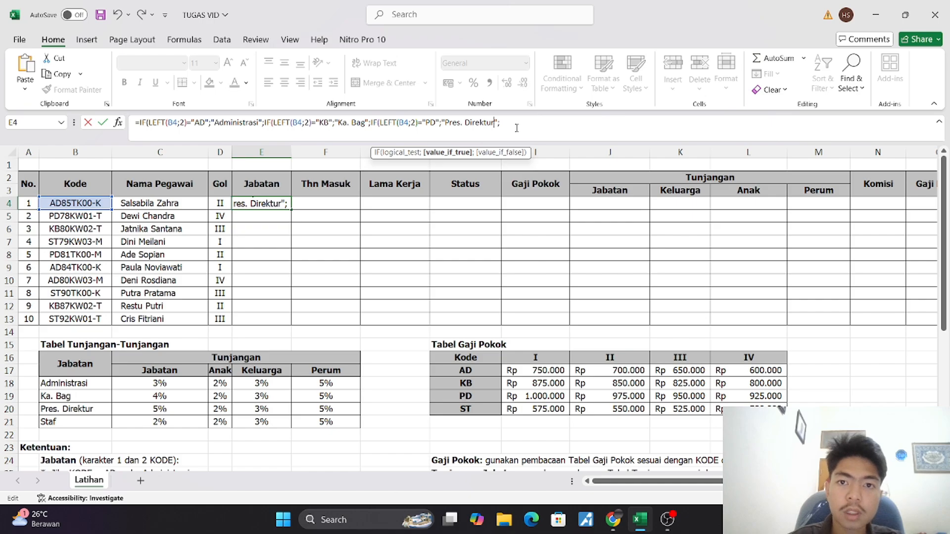
Append a fourth copy of the IF clause to the end of the formula and change its tested code to "ST"
left_click(526, 117)
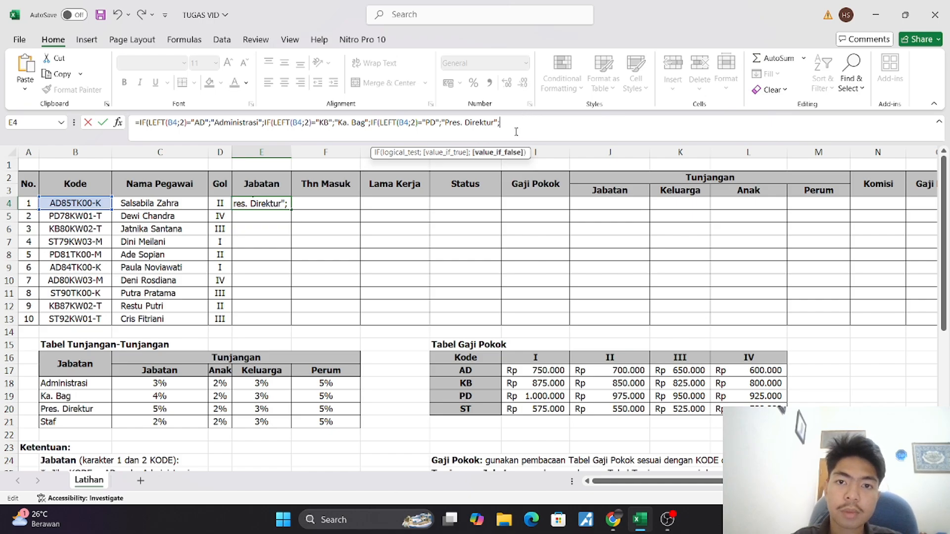
type("IF(LEFT(B4;2)=\"AD\";\"Administrasi\";")
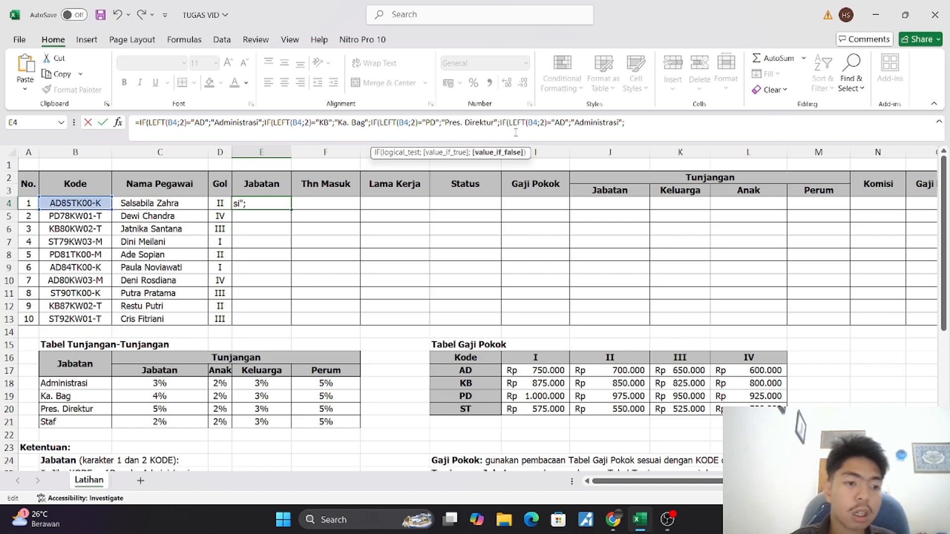
left_click(562, 123)
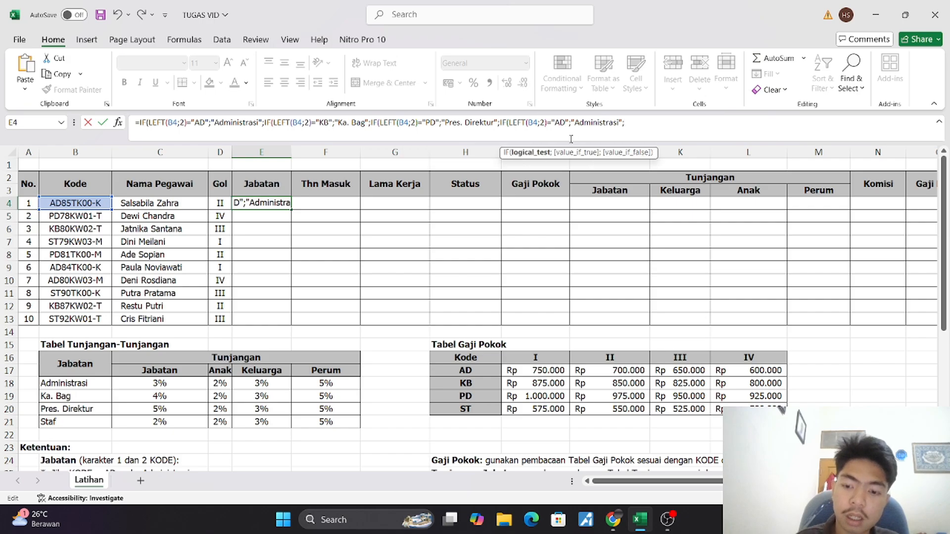
key("Delete")
key("BackSpace")
type("ST")
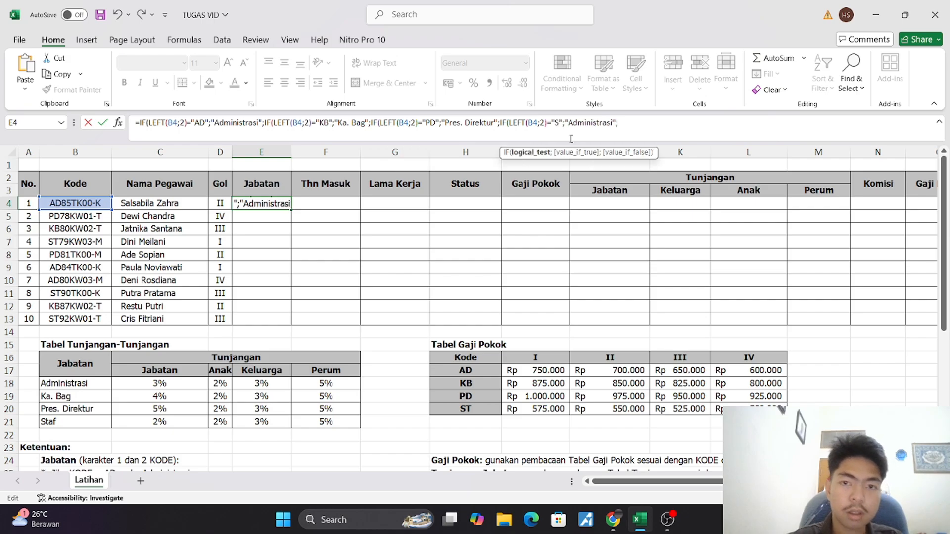
Replace the result text of the "ST" condition with "Staf"
left_click(618, 122)
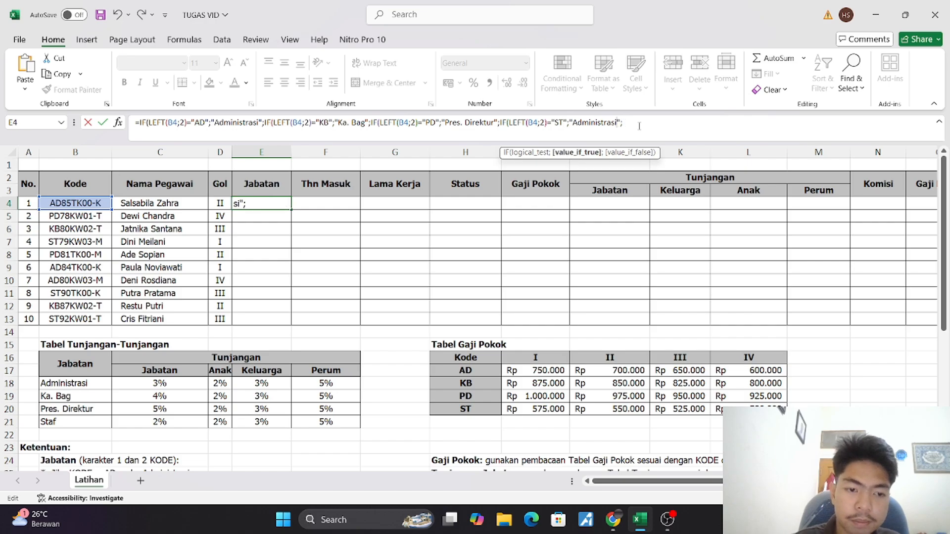
key("BackSpace")
key("BackSpace")
key("BackSpace")
key("BackSpace")
key("BackSpace")
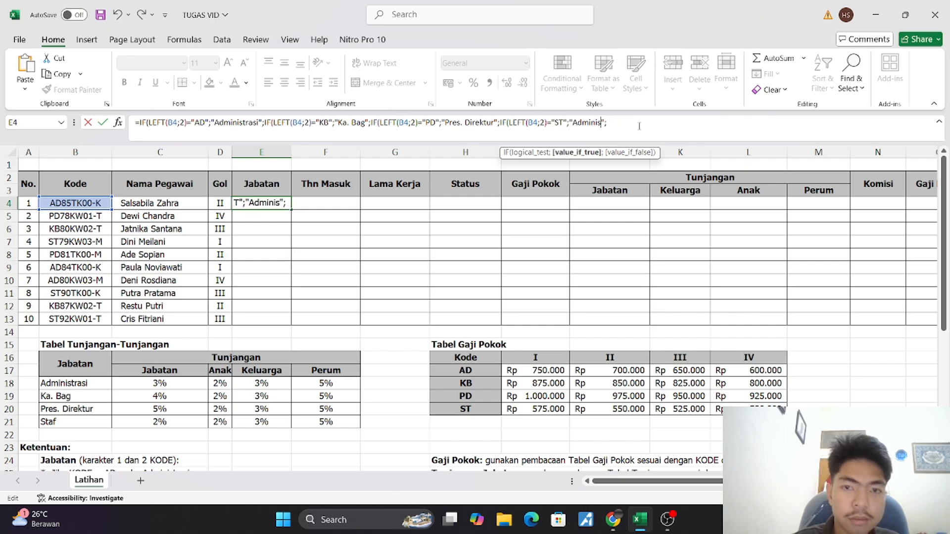
key("BackSpace")
key("BackSpace")
key("BackSpace")
key("BackSpace")
key("BackSpace")
key("BackSpace")
key("BackSpace")
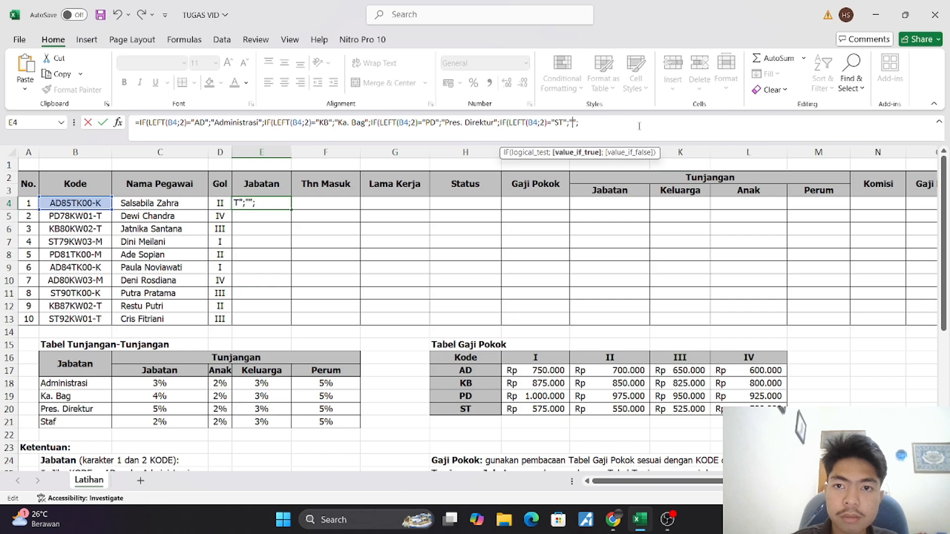
type("Staf")
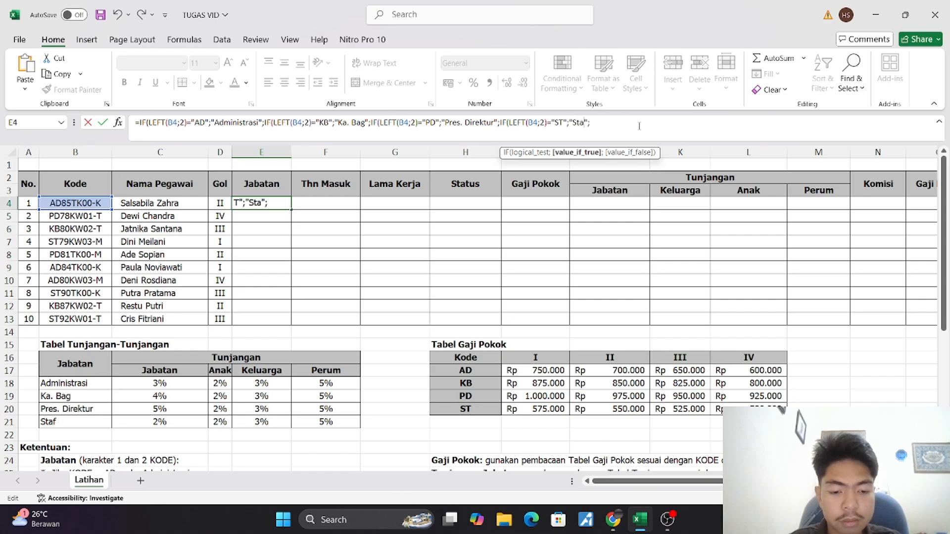
Complete the E4 formula by replacing its trailing semicolon with four closing parentheses, and copy it down the Jabatan column to E13
left_click(606, 123)
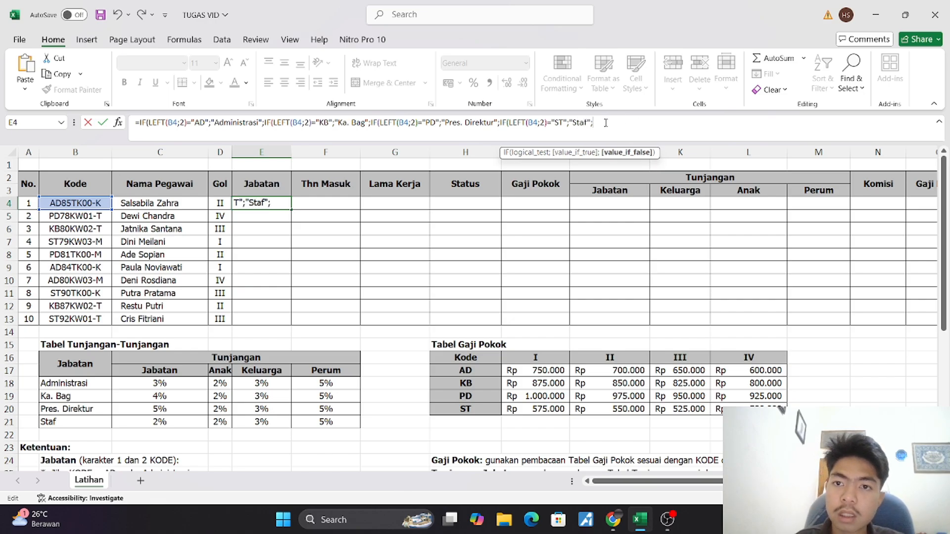
key("BackSpace")
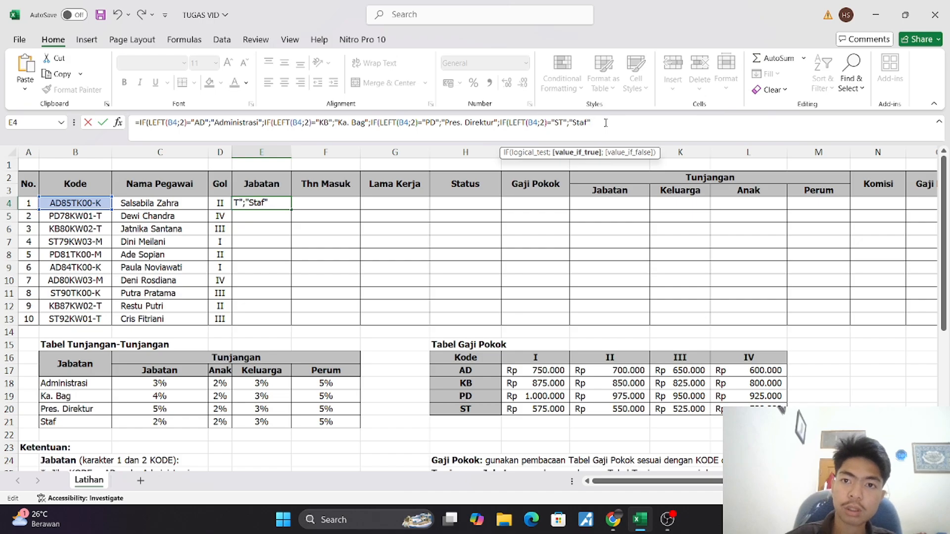
type(")")
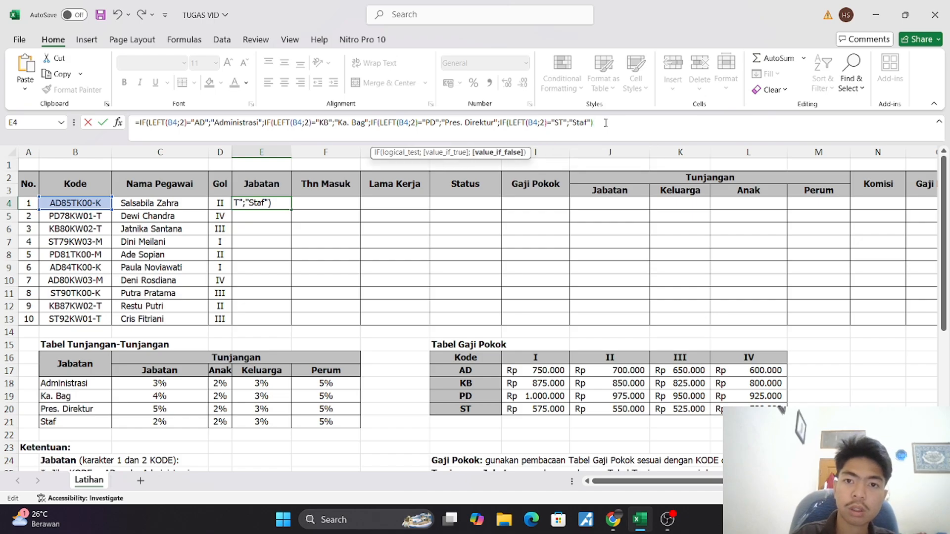
type("))")
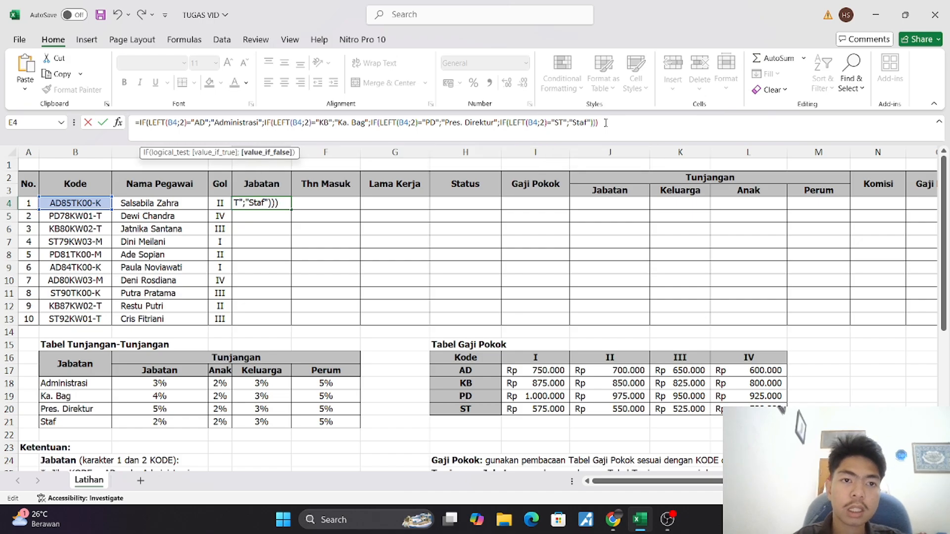
type(")")
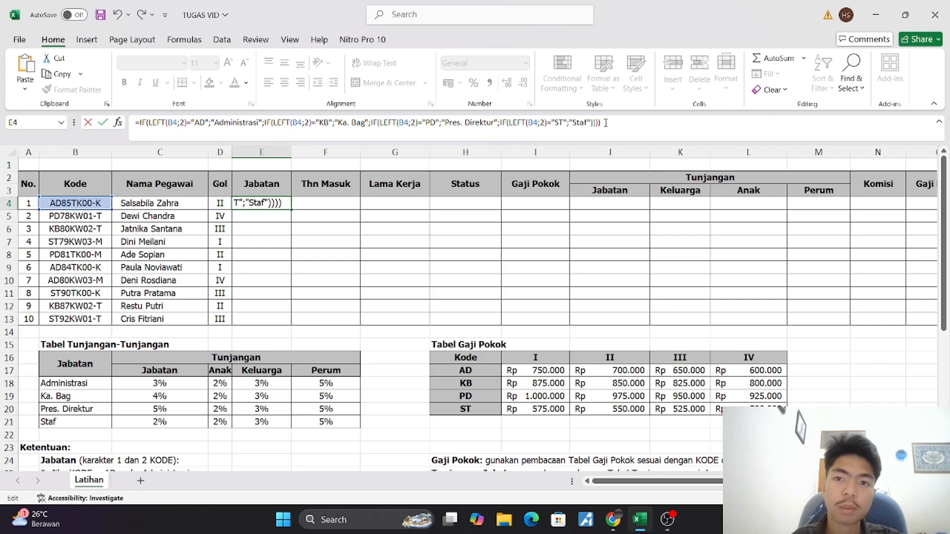
key("Return")
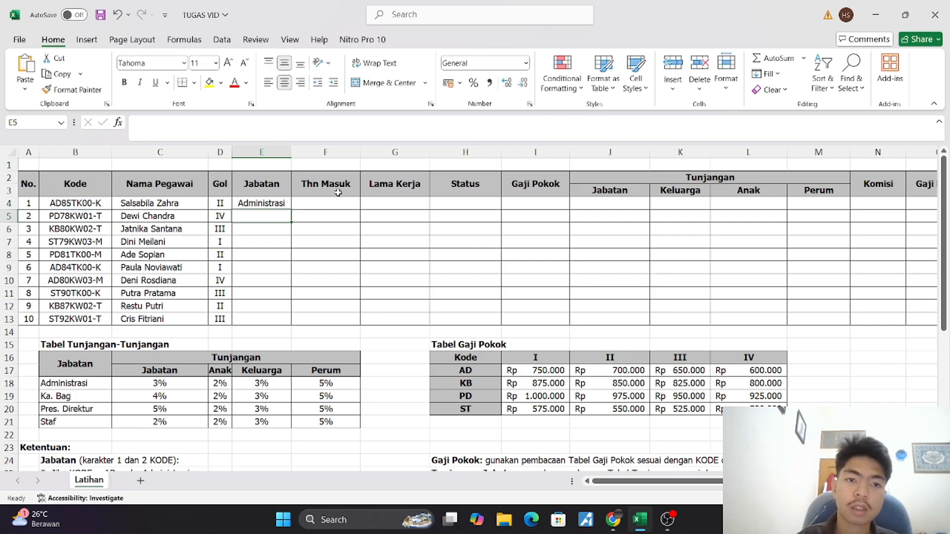
left_click(283, 202)
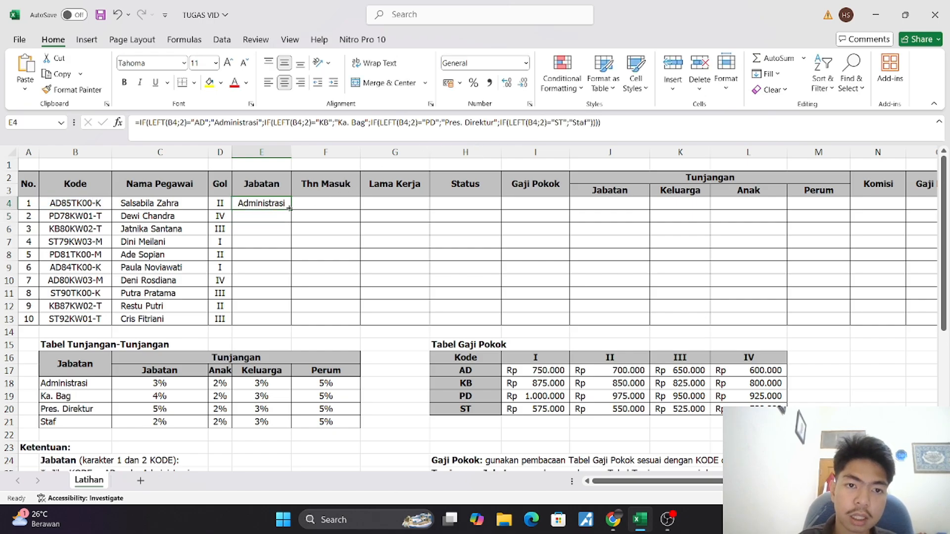
left_click_drag(292, 210, 294, 325)
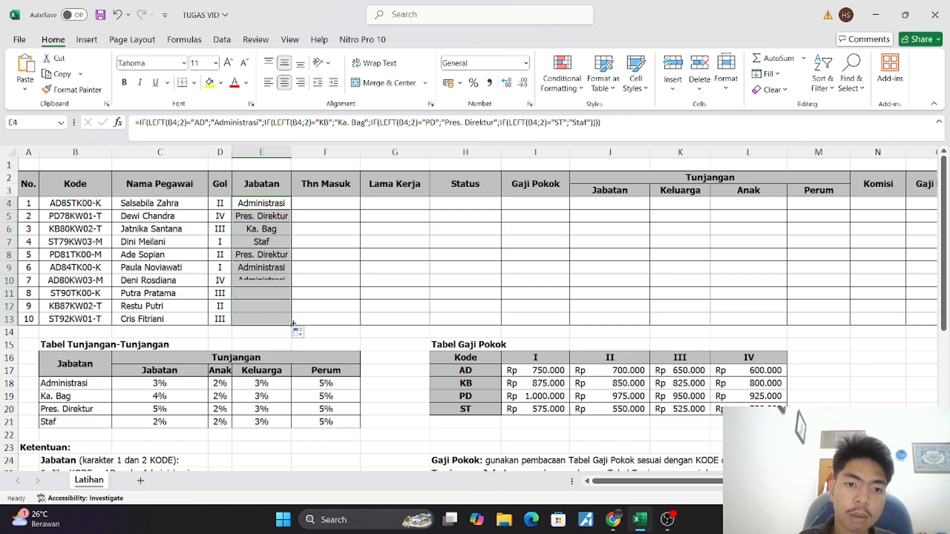
Check the Thn. Masuk rule below the tables and begin the formula in F4 with ="19"& for the year prefix
left_click(317, 205)
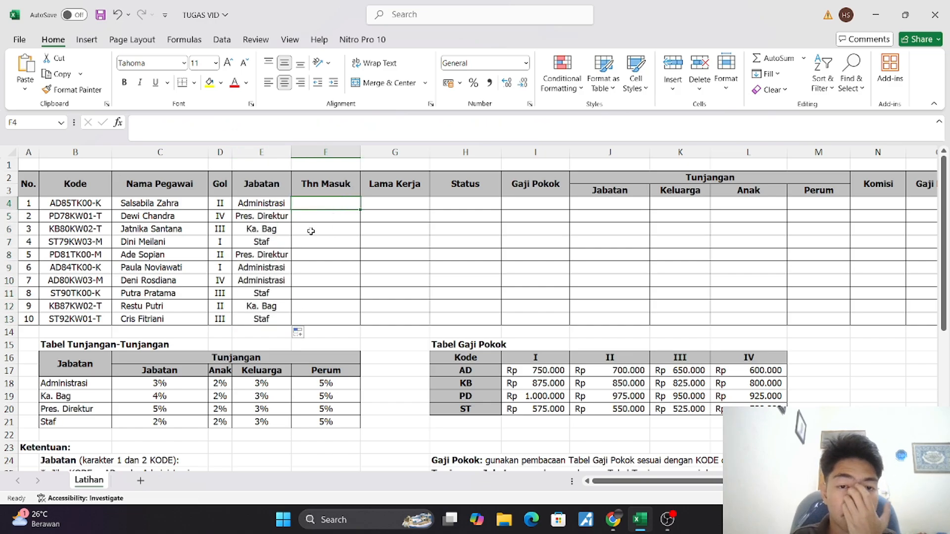
scroll(311, 231, "down", 5)
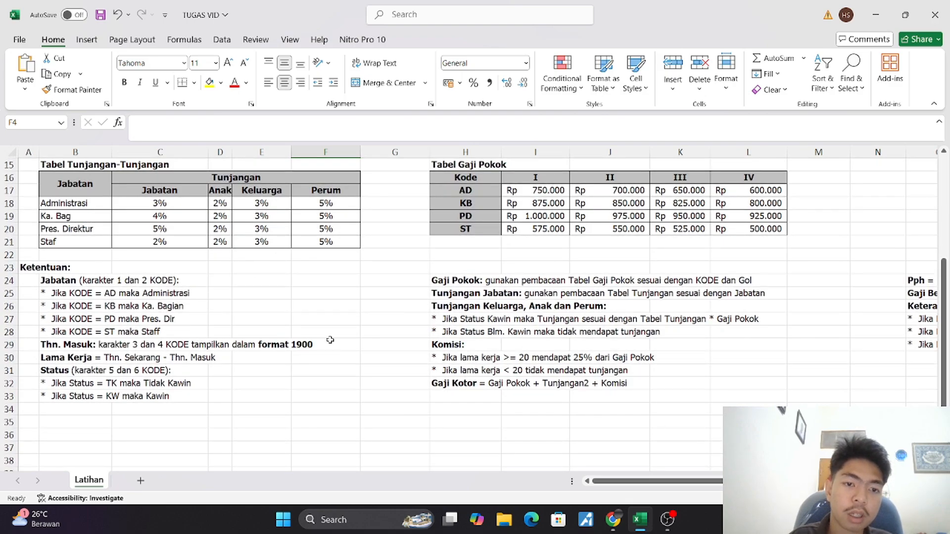
scroll(330, 340, "up", 4)
scroll(330, 340, "up", 1)
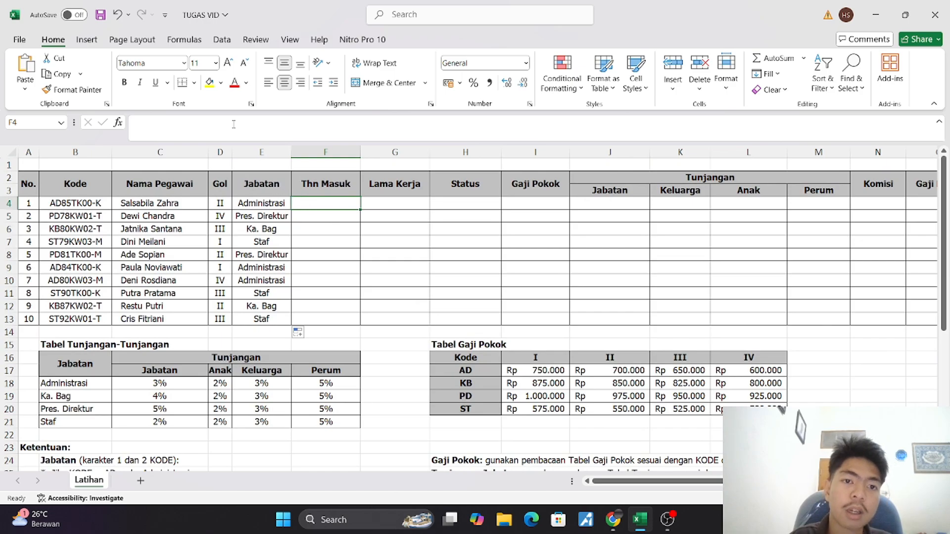
left_click(205, 122)
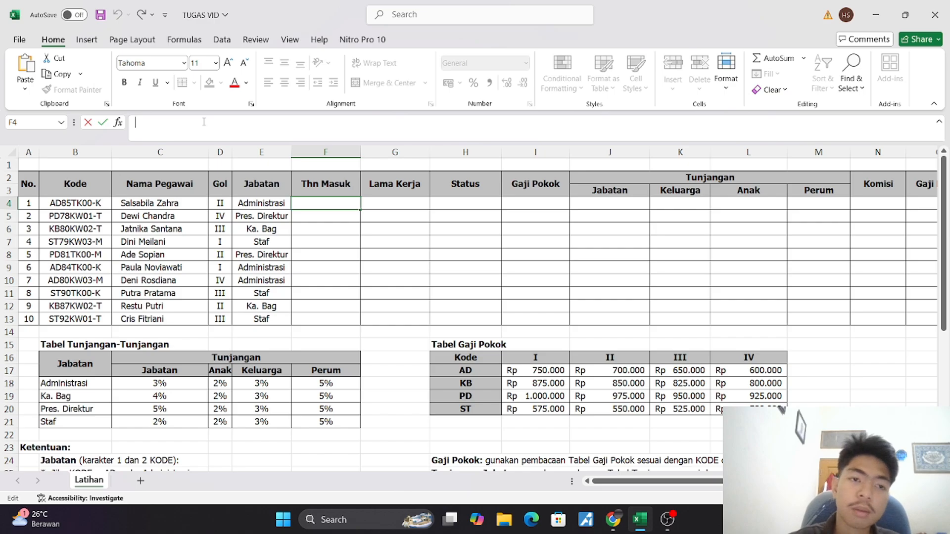
type("=")
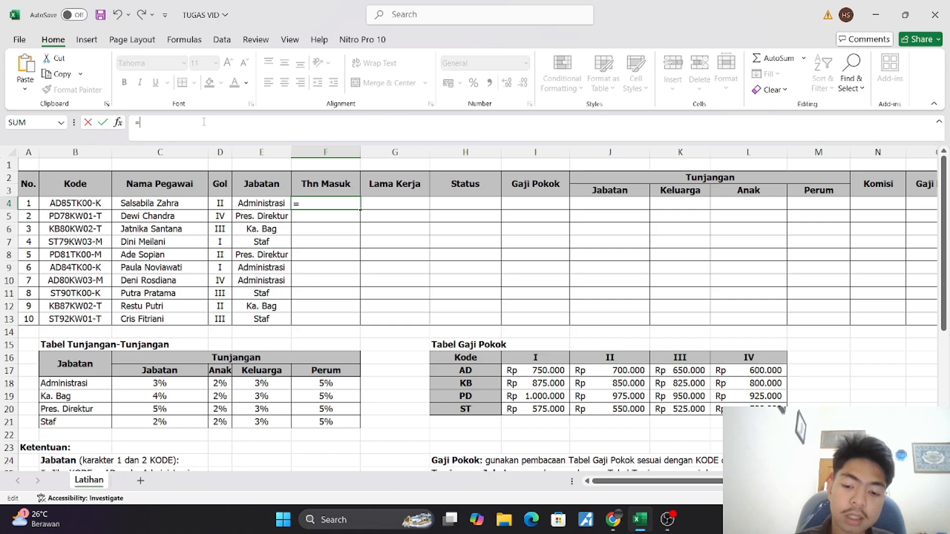
type("\"")
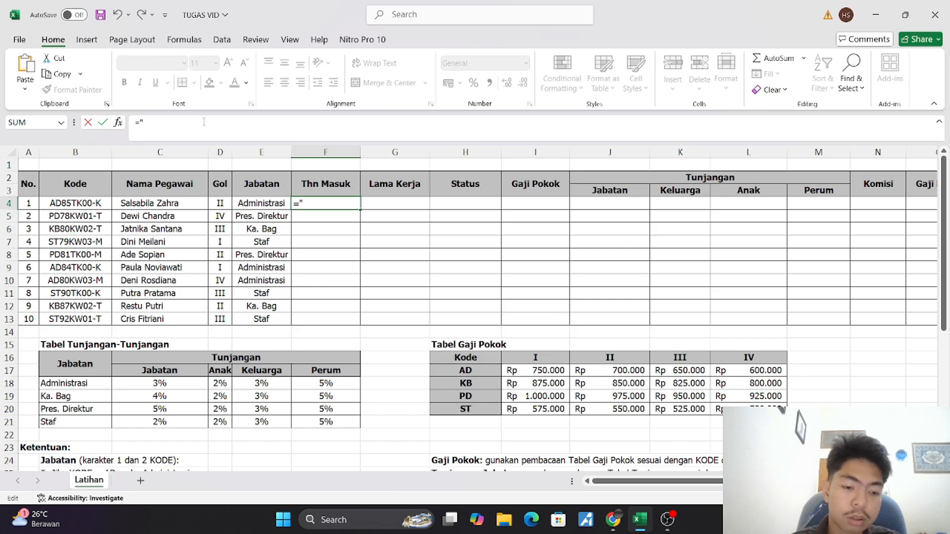
type("19")
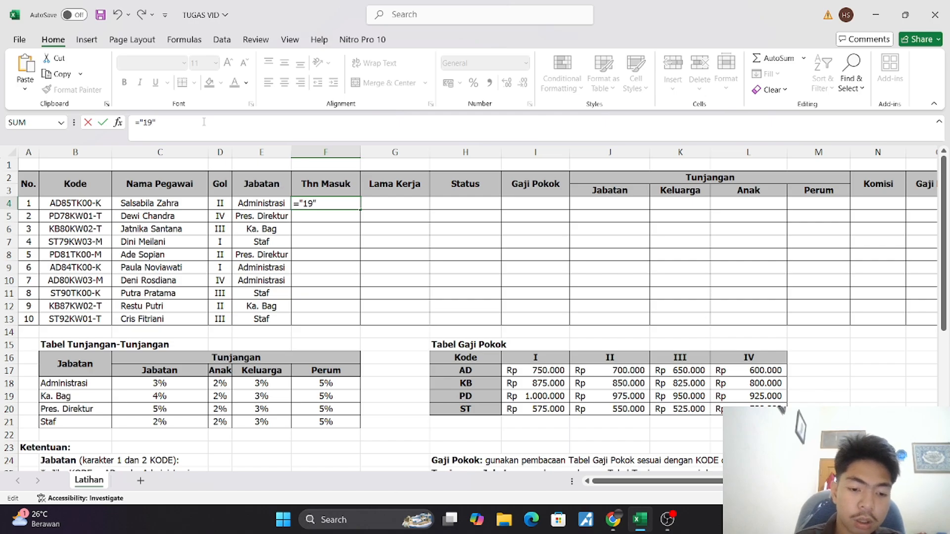
type("\"&")
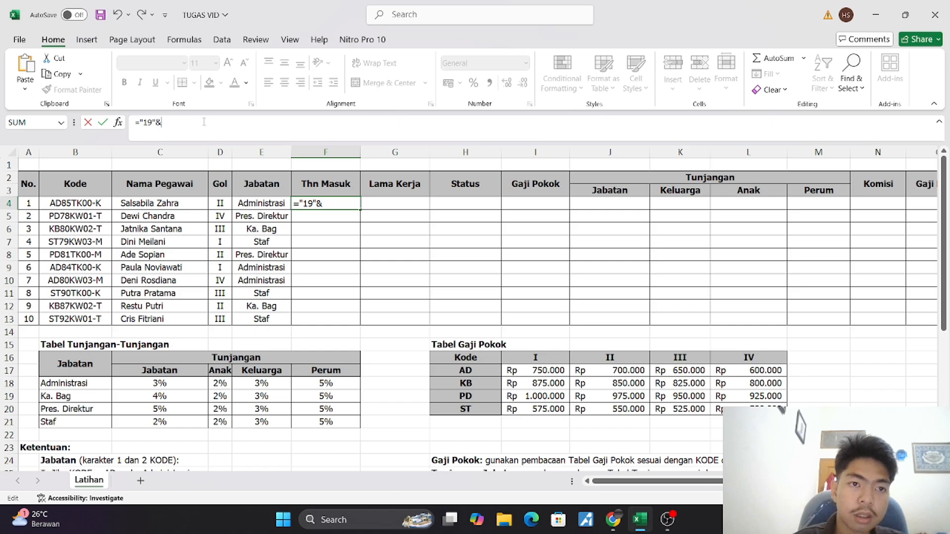
type("mid")
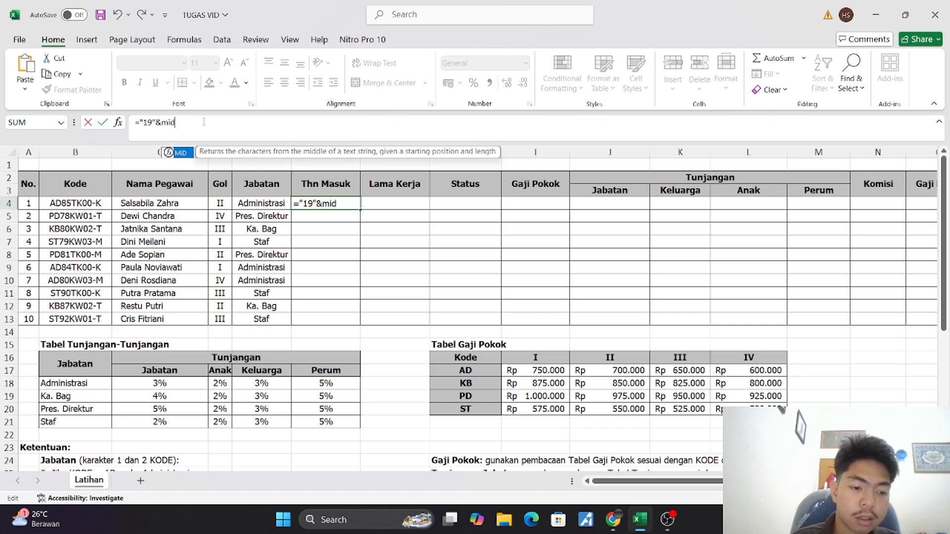
Complete the F4 formula with MID(B4;3;2) so the year takes two characters of the Kode from the third position
key("Tab")
left_click(87, 203)
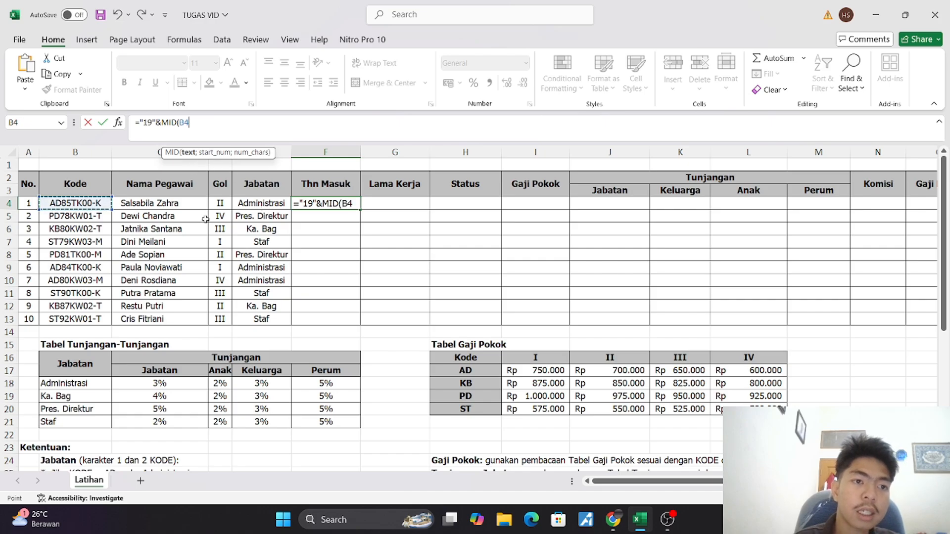
type("3")
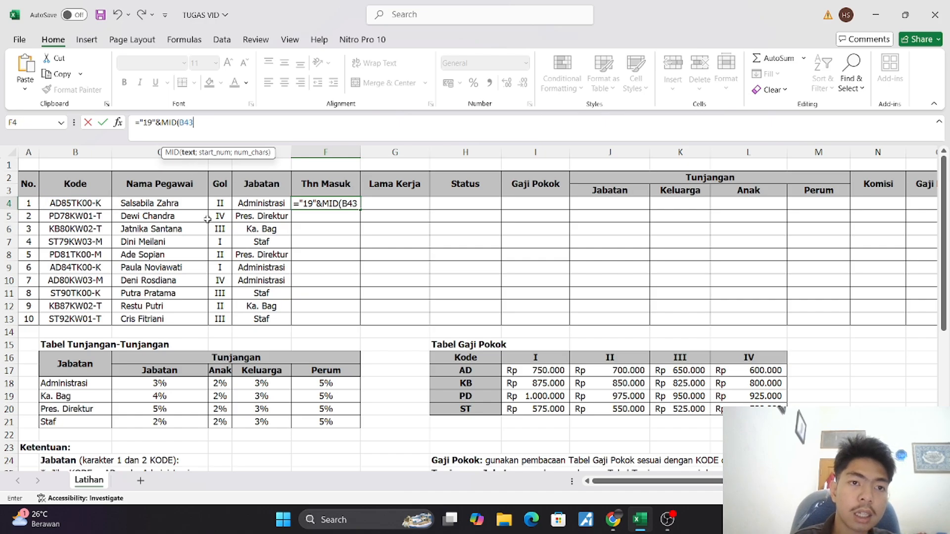
key("Left")
type(";")
key("Right")
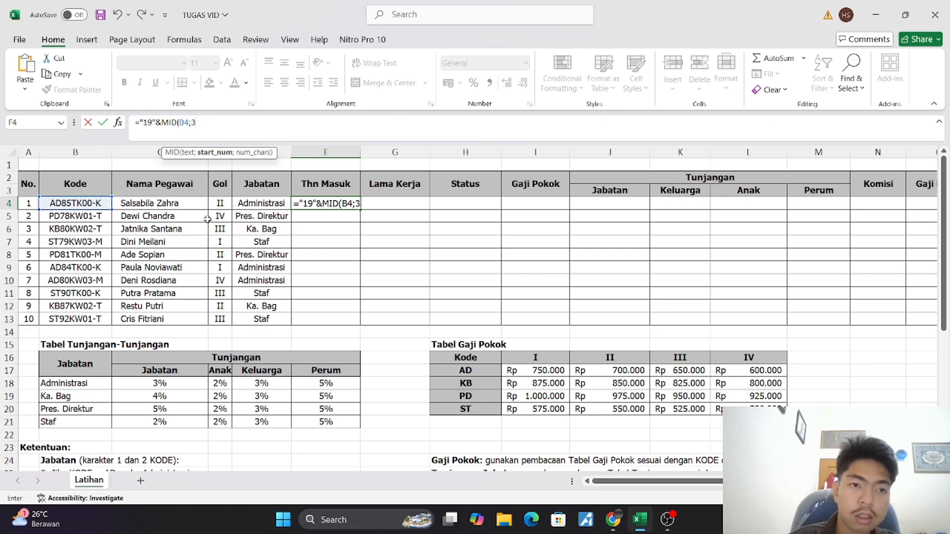
type(";")
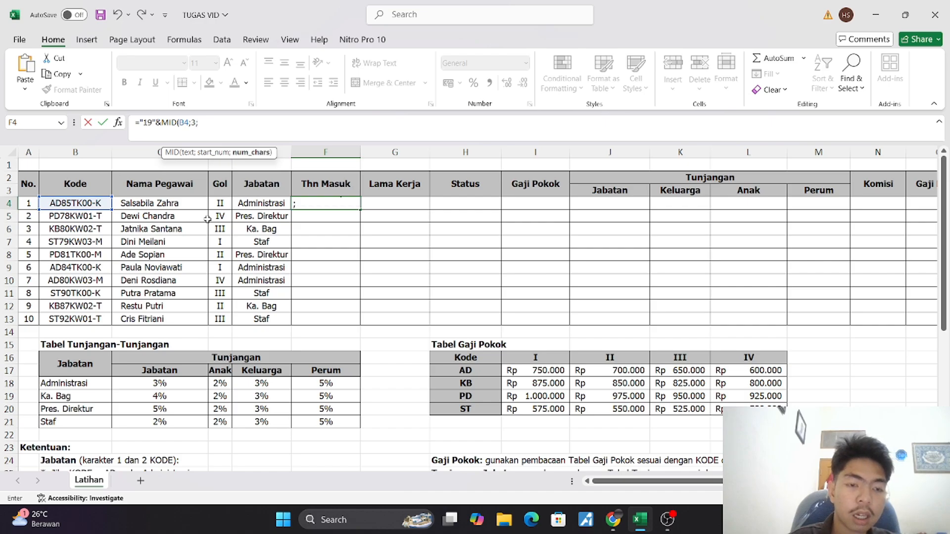
type("2")
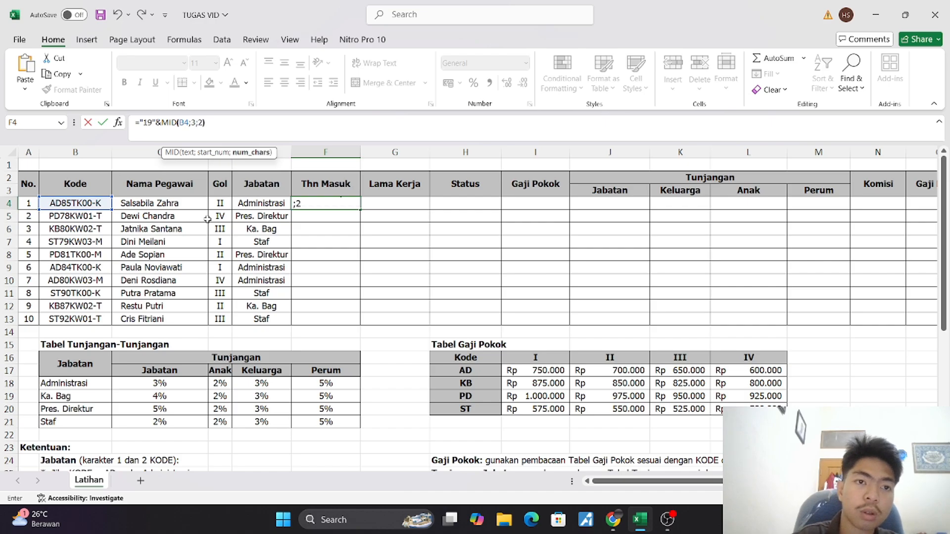
type(")")
key("Return")
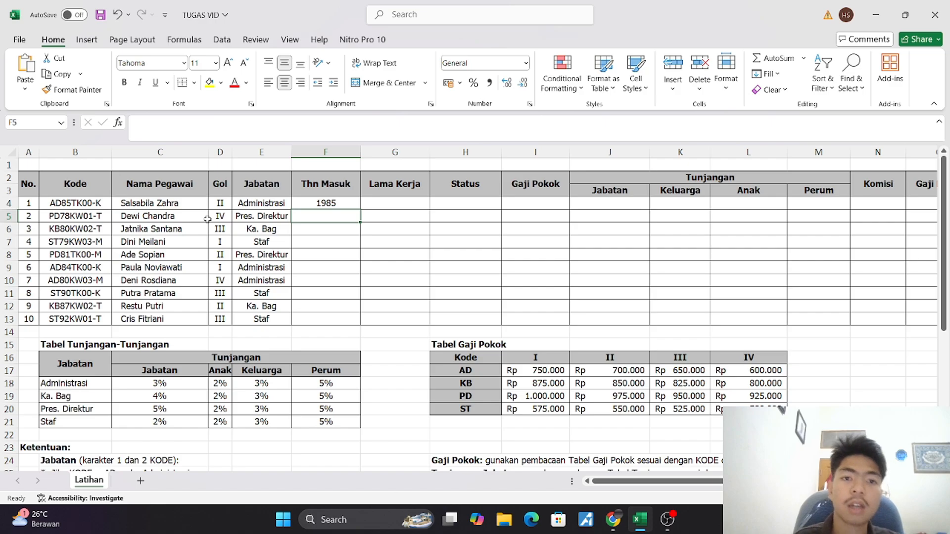
Copy the F4 formula down the Thn Masuk column to F13
left_click(334, 203)
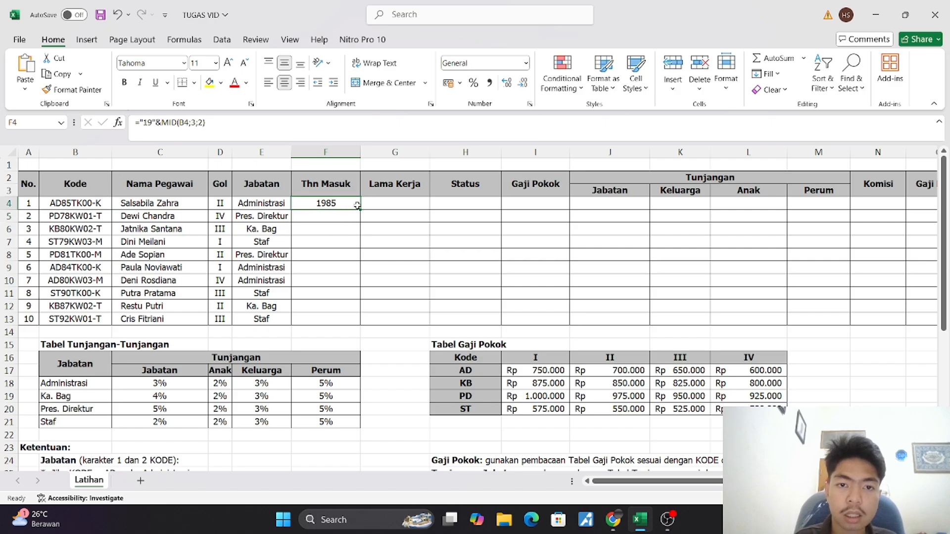
left_click_drag(361, 209, 362, 323)
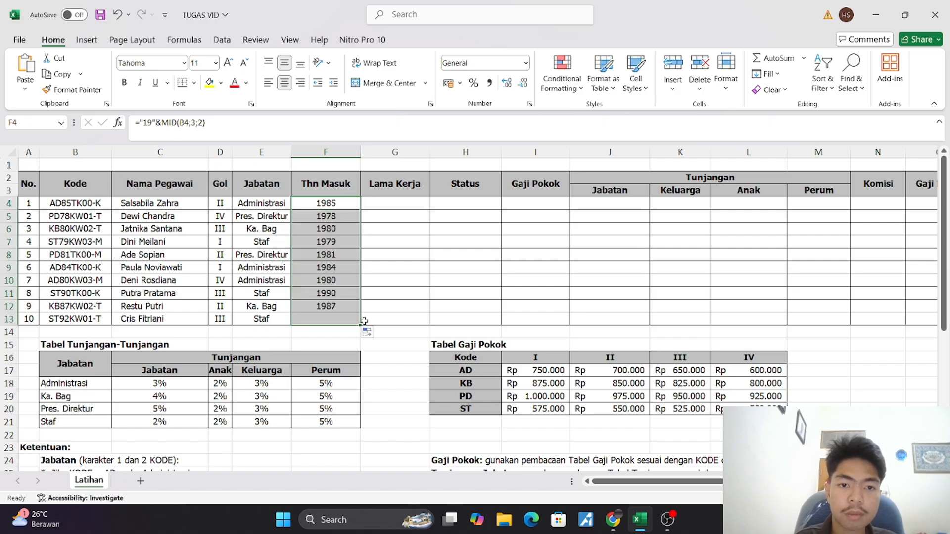
left_click(355, 235)
Check the Lama Kerja rule below the tables and begin the formula in G4 with =YEAR(TODAY()) for the current year
left_click(399, 203)
scroll(399, 203, "down", 2)
scroll(400, 204, "down", 4)
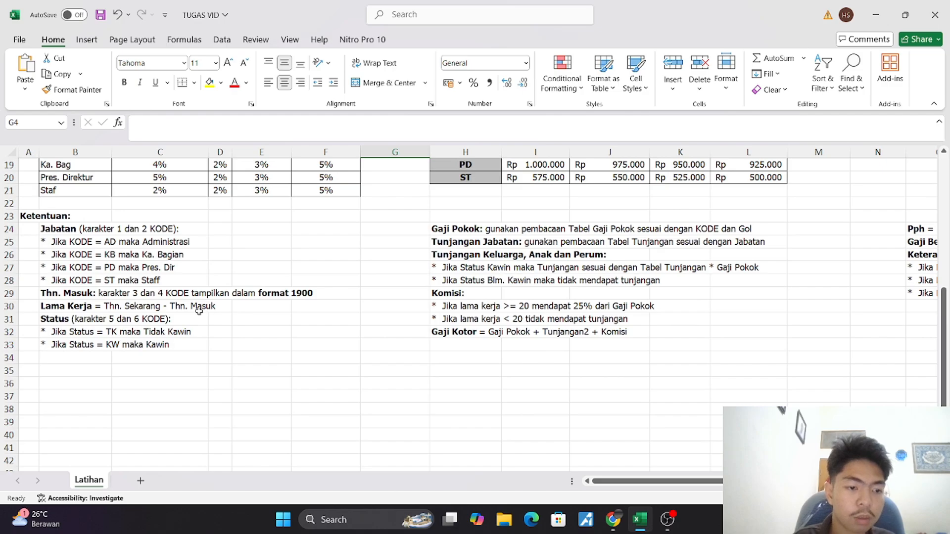
scroll(217, 302, "up", 6)
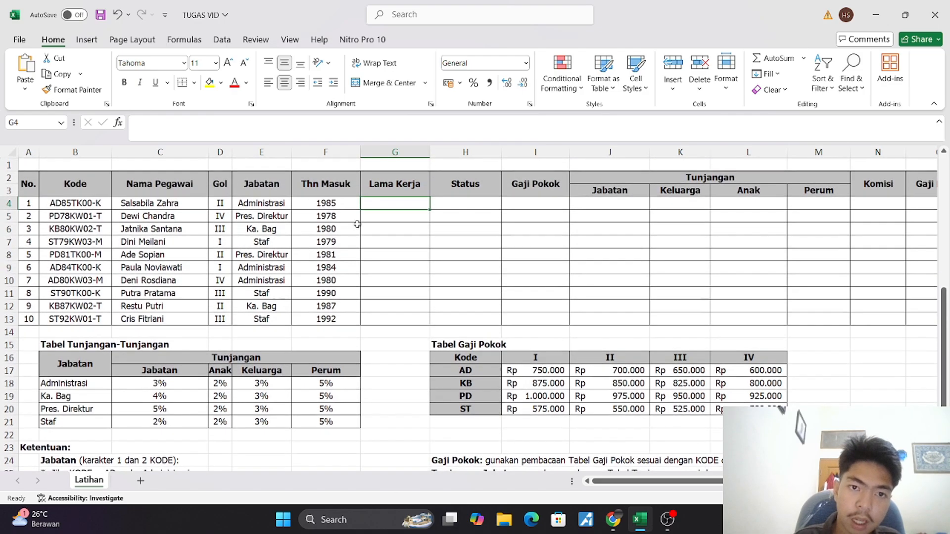
left_click(340, 123)
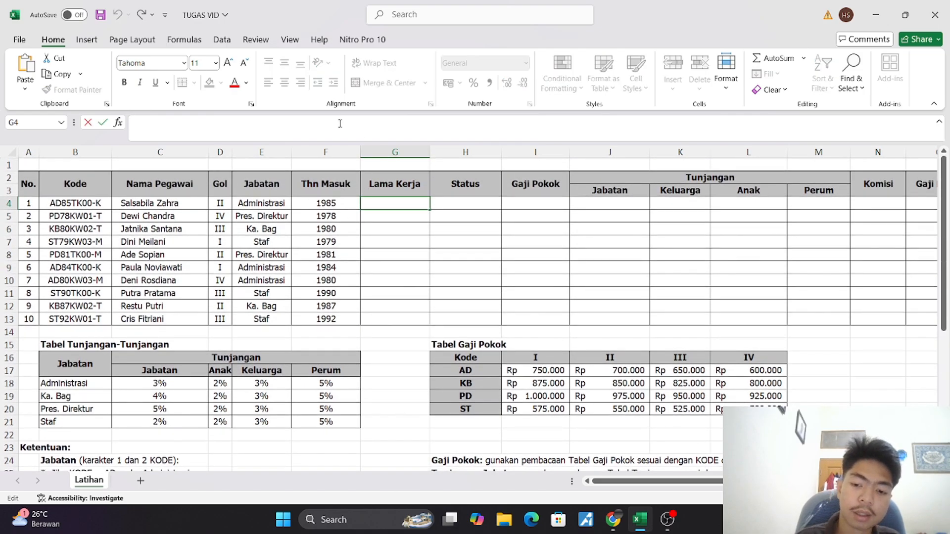
type("=ye")
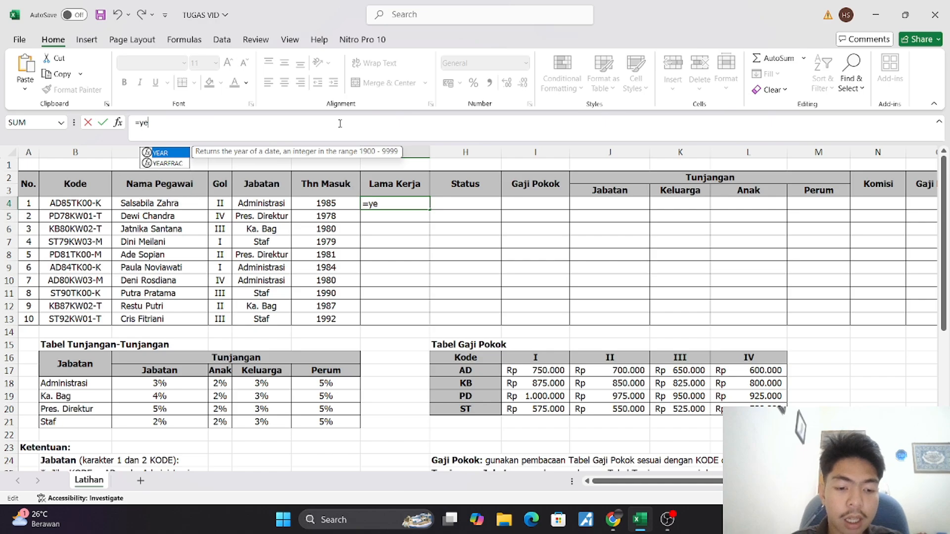
key("Tab")
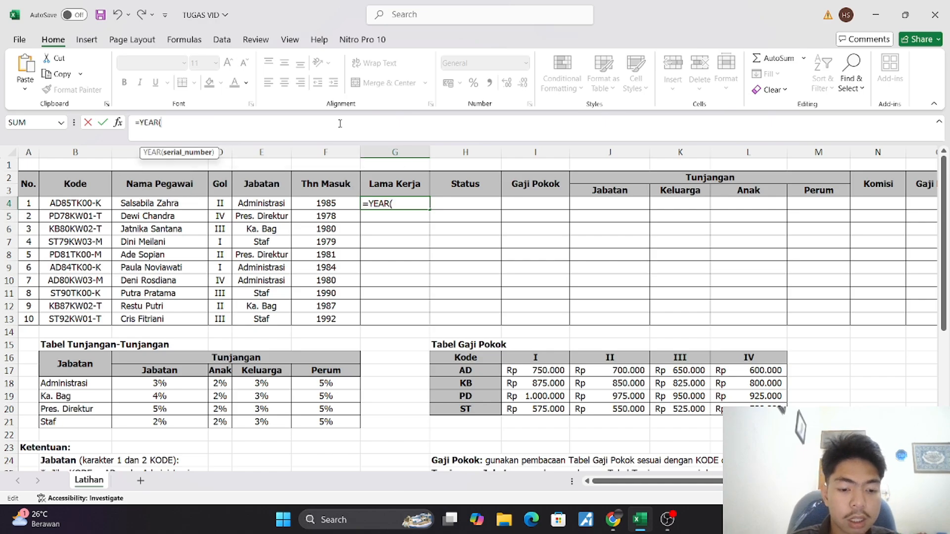
type("to")
key("Tab")
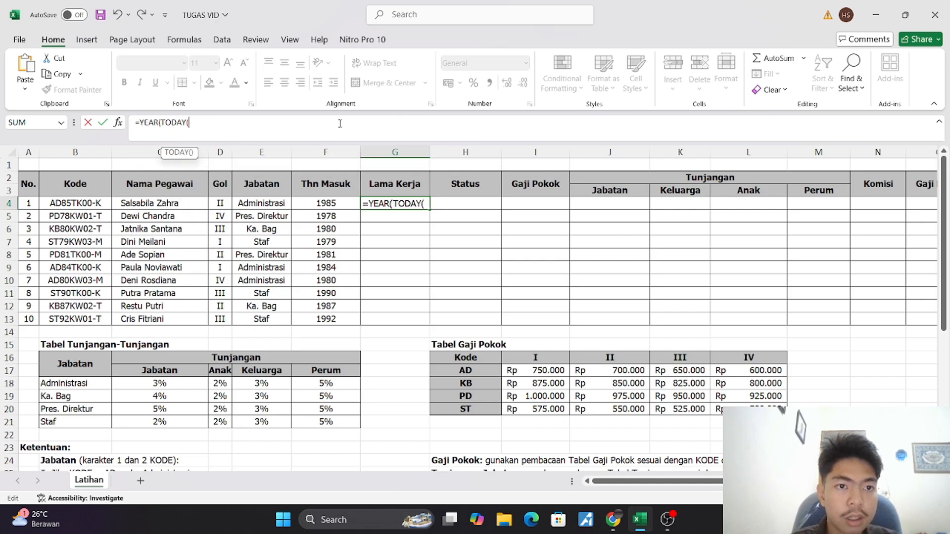
type(")")
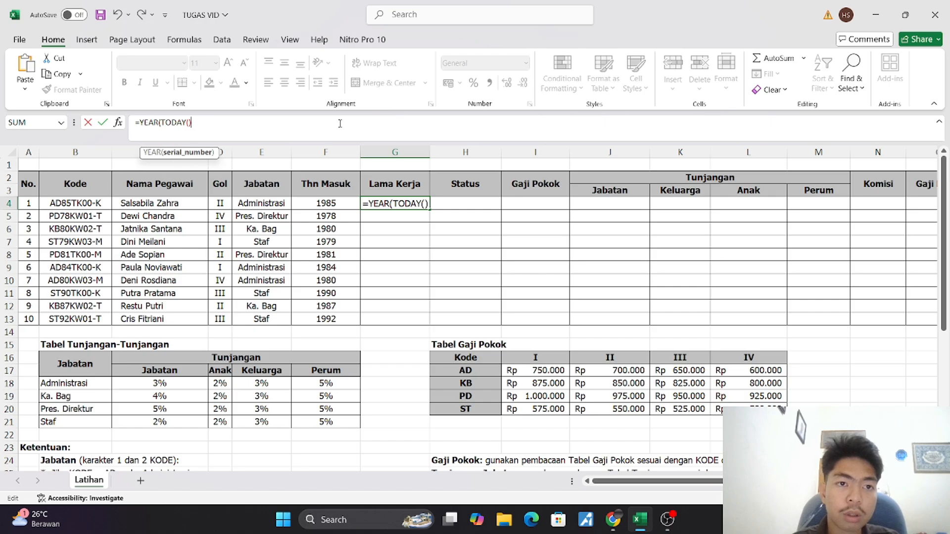
type(")")
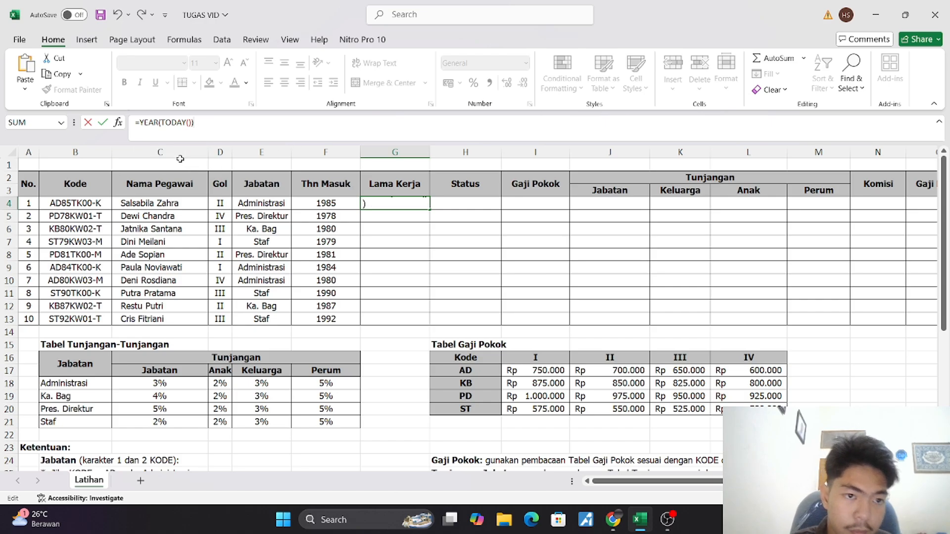
type("-")
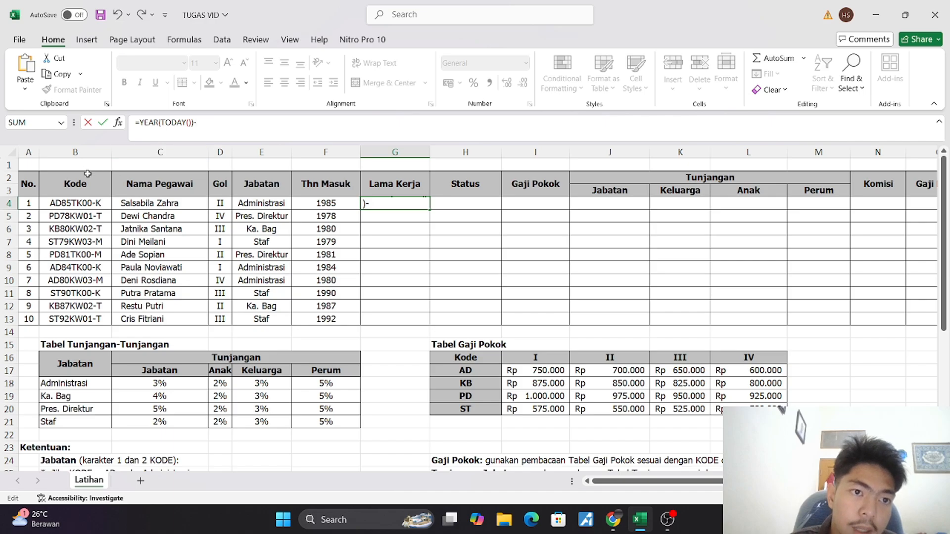
Complete the G4 formula by subtracting the entry year in F4, and copy it down the Lama Kerja column to G13
left_click(307, 204)
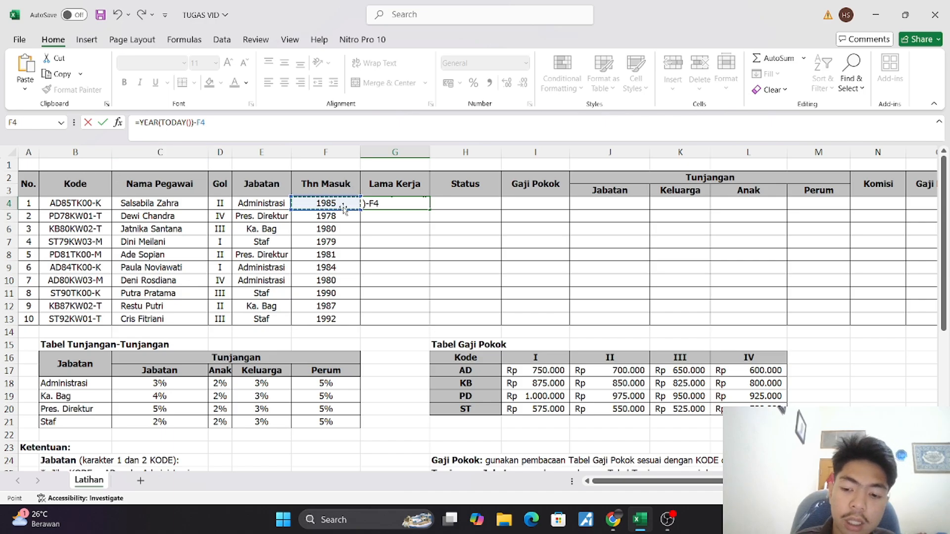
key("Return")
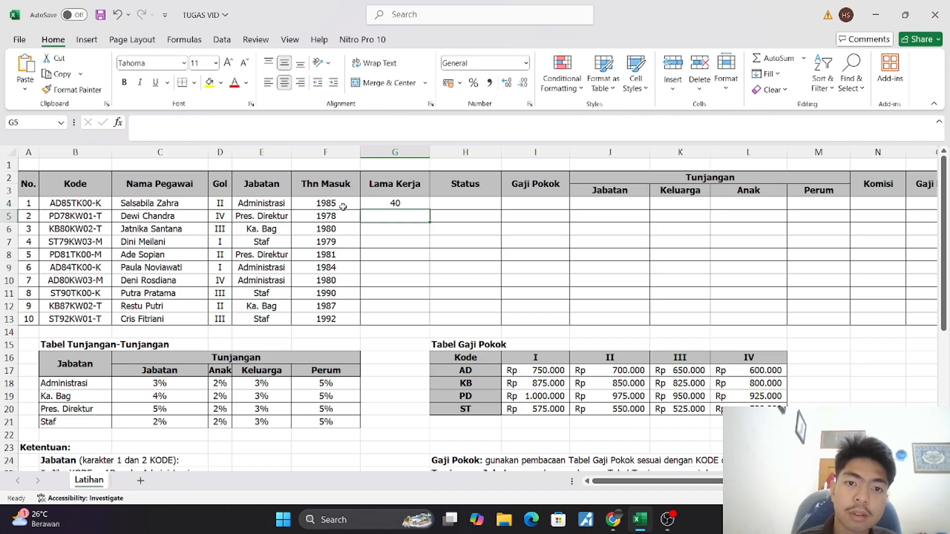
left_click(425, 207)
left_click_drag(429, 209, 435, 321)
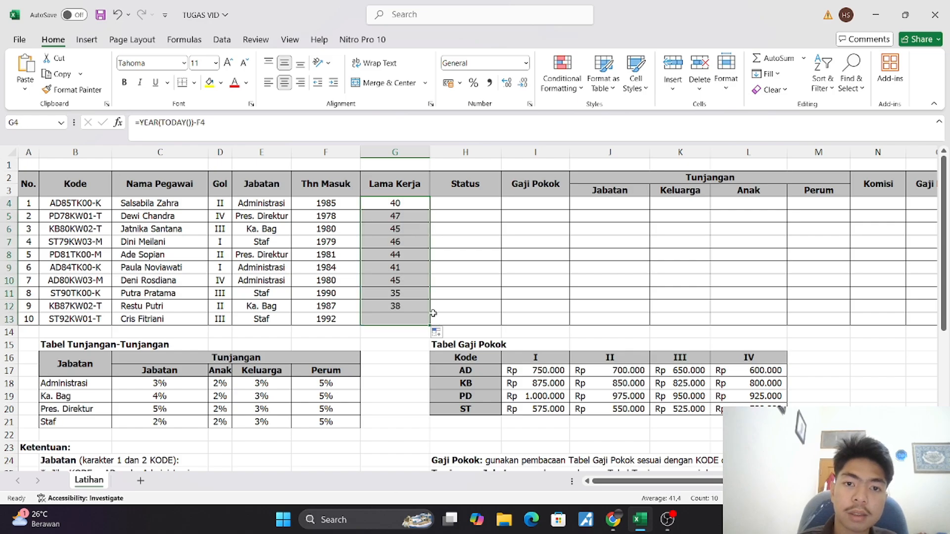
left_click(447, 227)
Append &" Tahun" to the G4 formula and copy the revised formula down the Lama Kerja column to G13
left_click(410, 207)
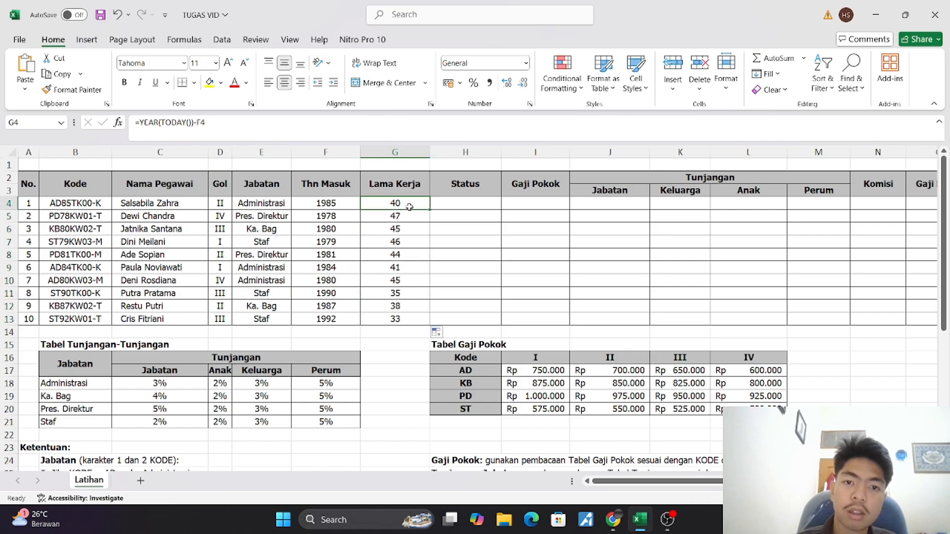
left_click(258, 129)
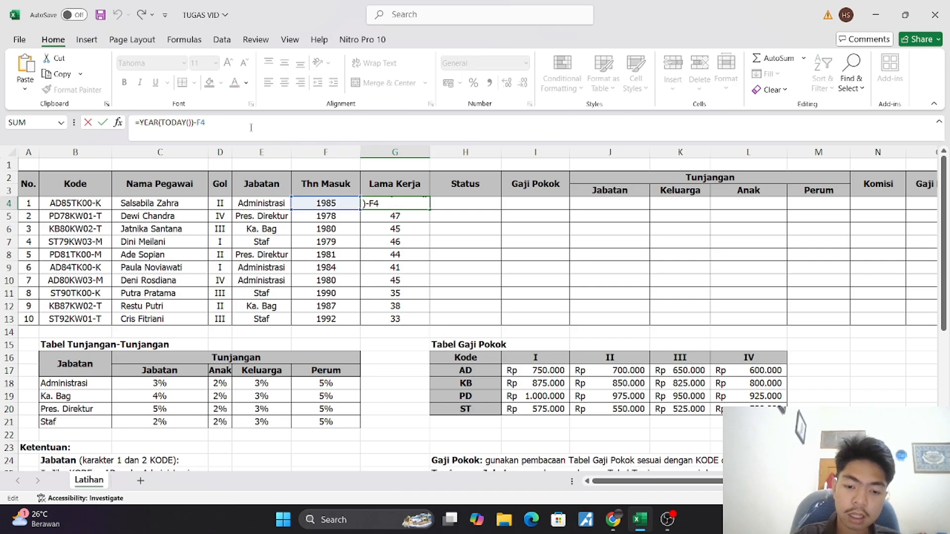
type("&")
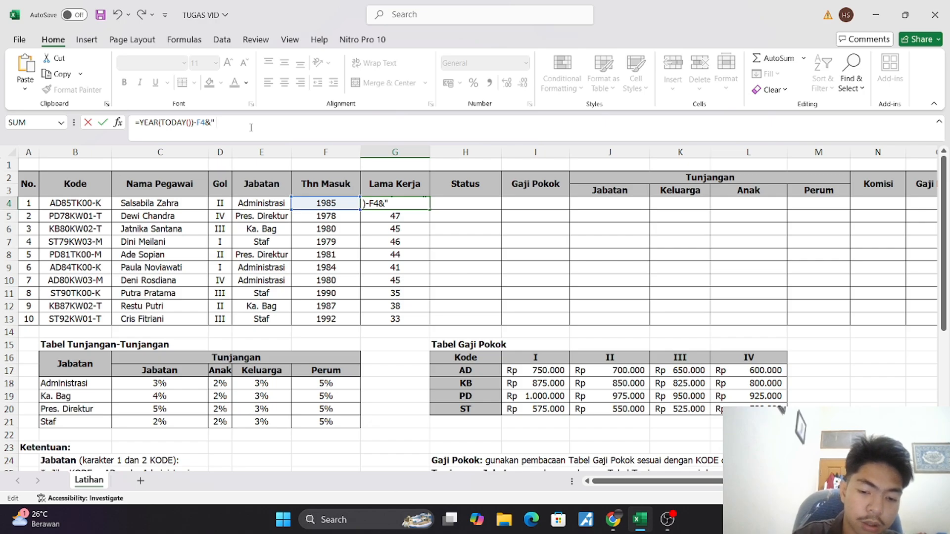
type("\" Tahun")
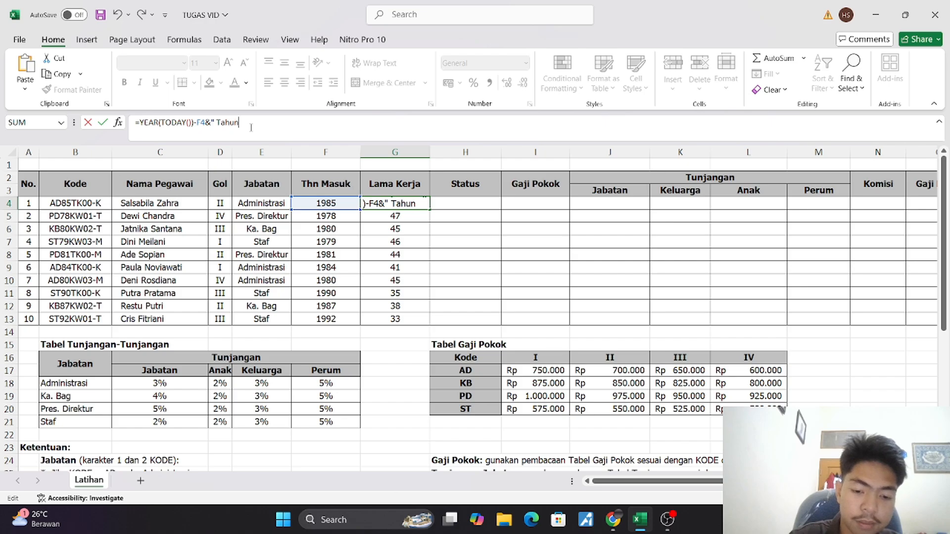
type("\"")
key("Return")
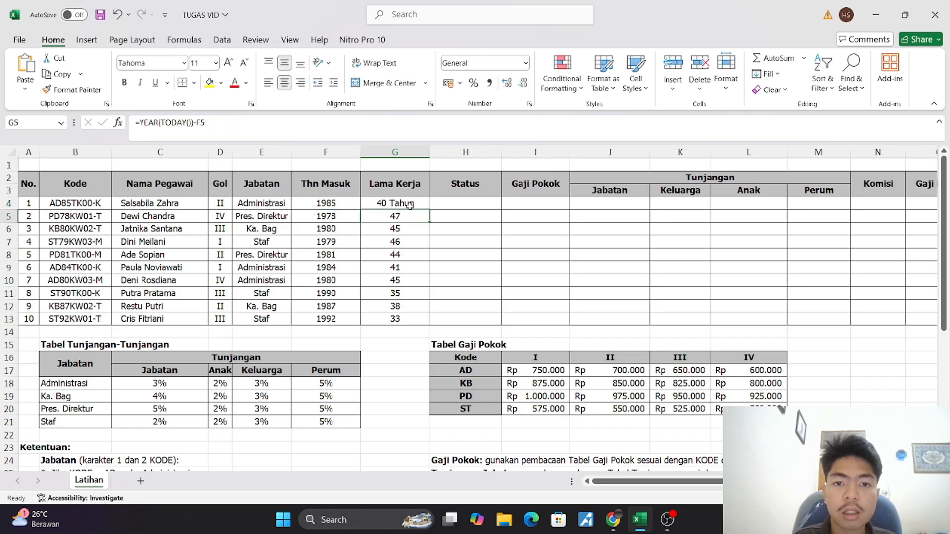
left_click(411, 206)
left_click_drag(430, 209, 445, 327)
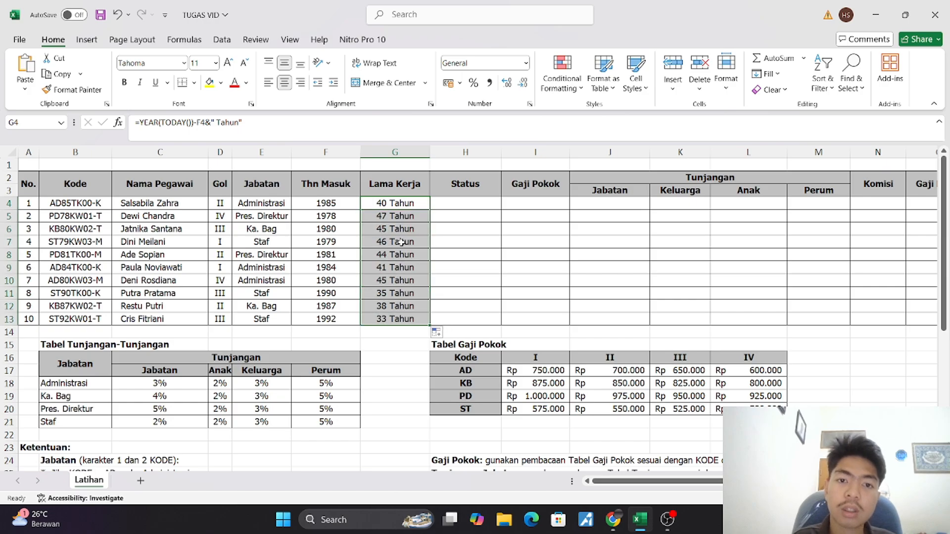
left_click(402, 243)
Check the Status rule below the tables and begin the formula in H4 with =IF(MID(
left_click(446, 203)
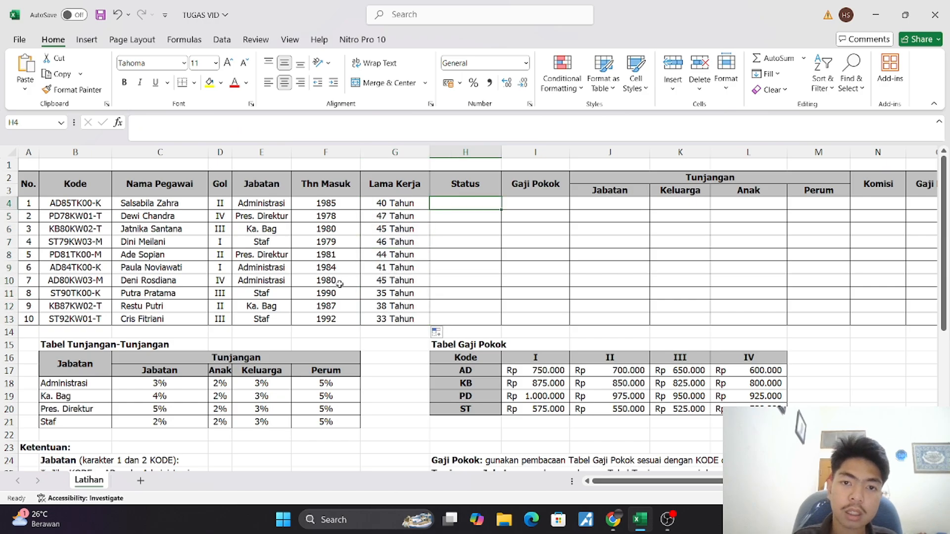
scroll(340, 284, "down", 3)
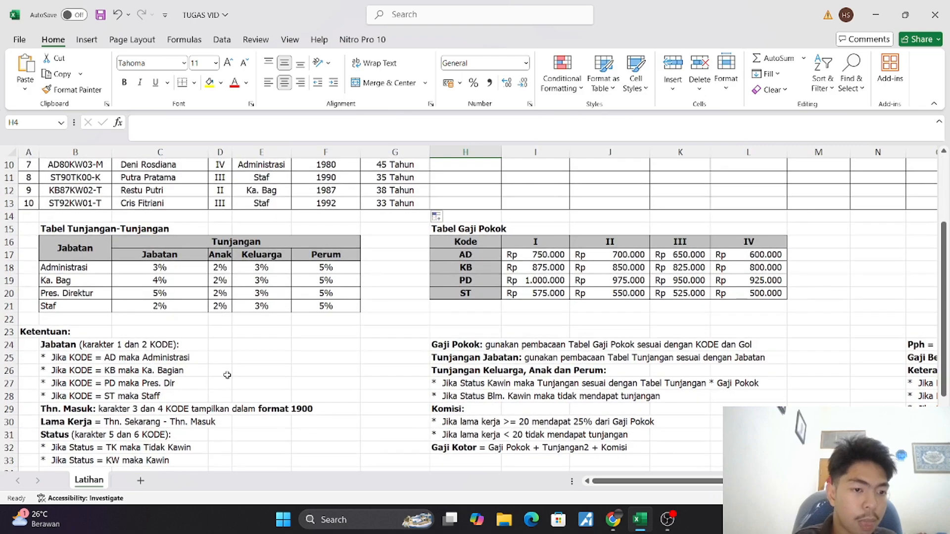
scroll(227, 375, "down", 3)
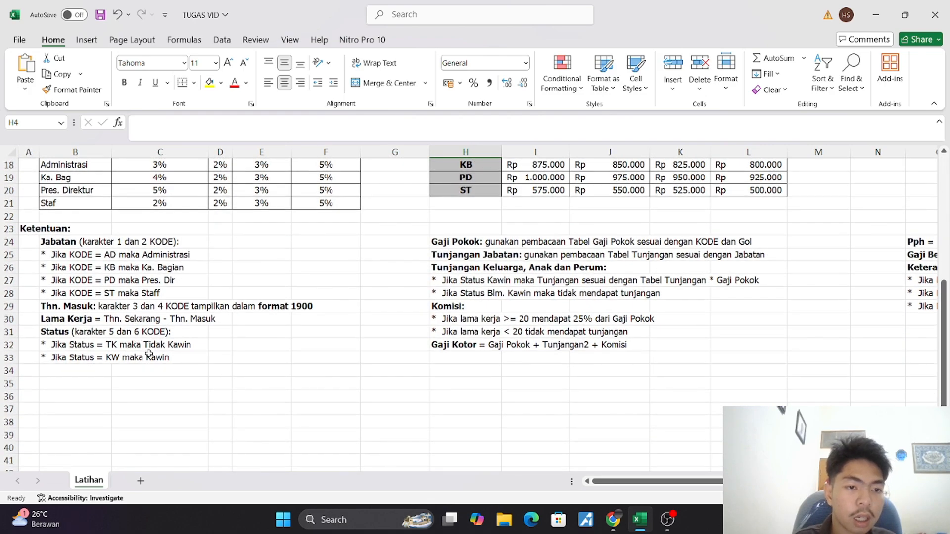
scroll(141, 361, "up", 6)
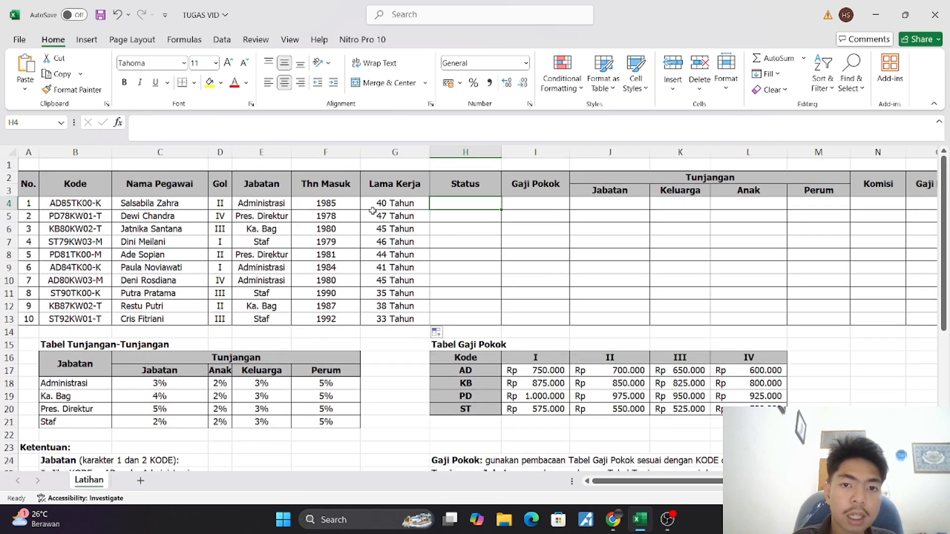
left_click(320, 120)
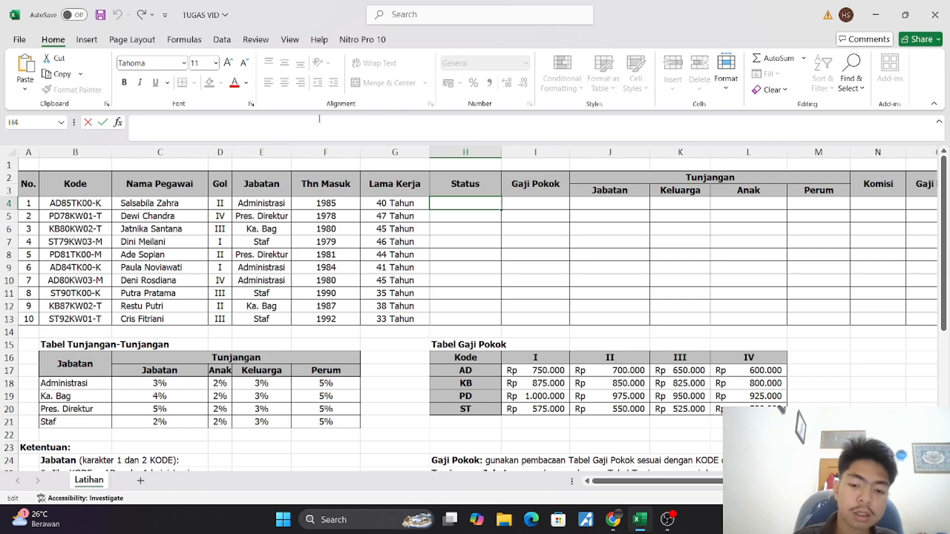
type("=")
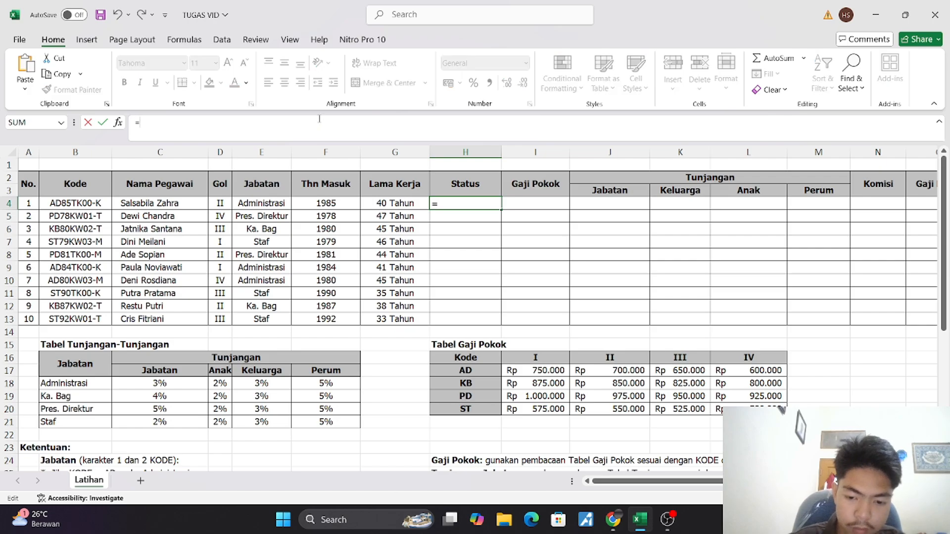
type("i")
key("Tab")
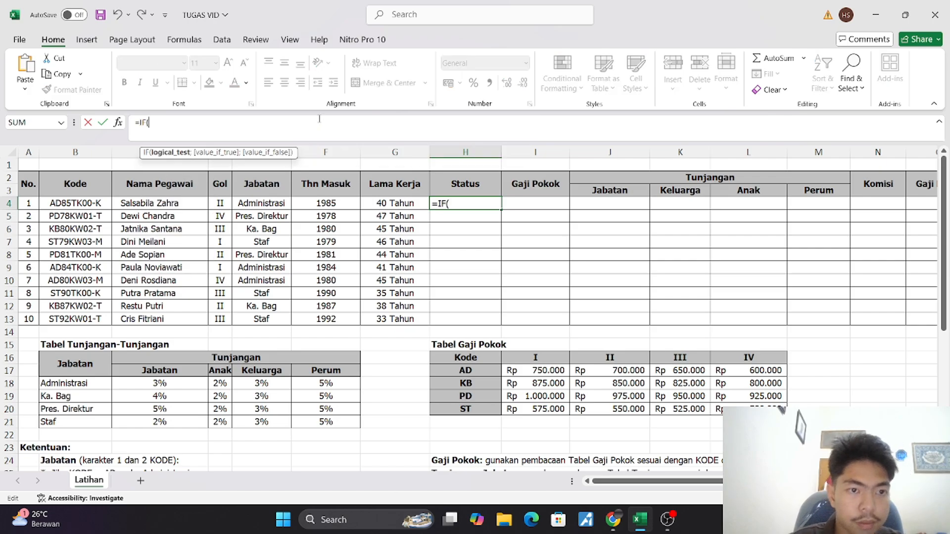
type("mid")
key("Tab")
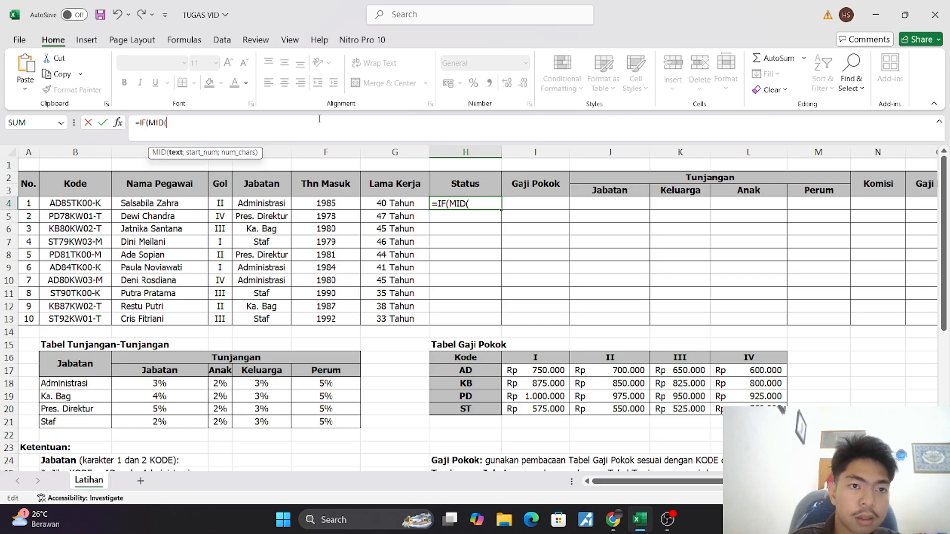
Complete the H4 condition so MID takes two characters of B4 from position 5 and compares them with "TK"
left_click(83, 202)
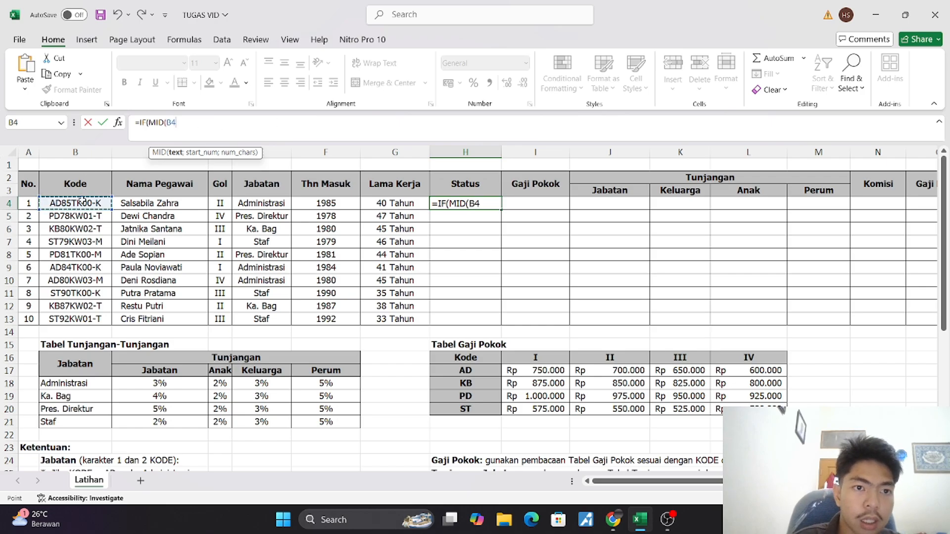
type(";")
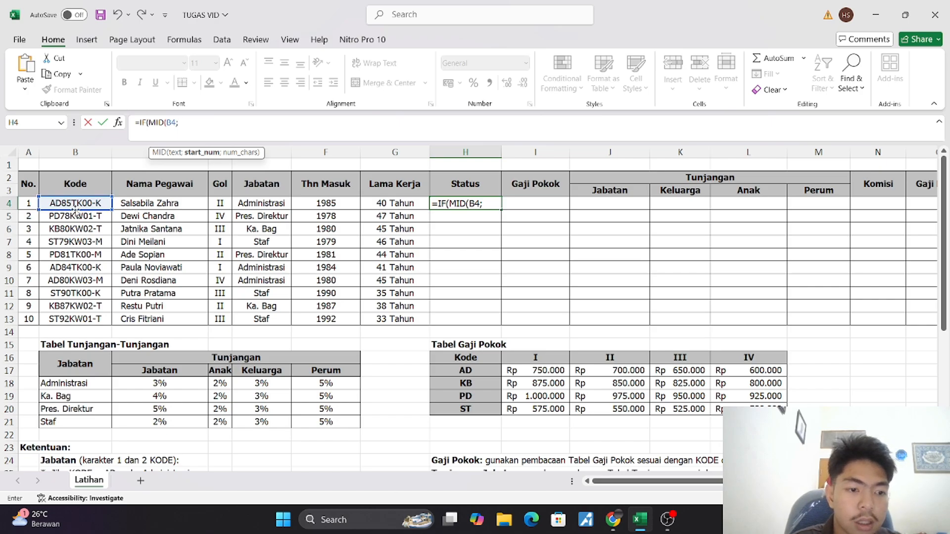
type("5")
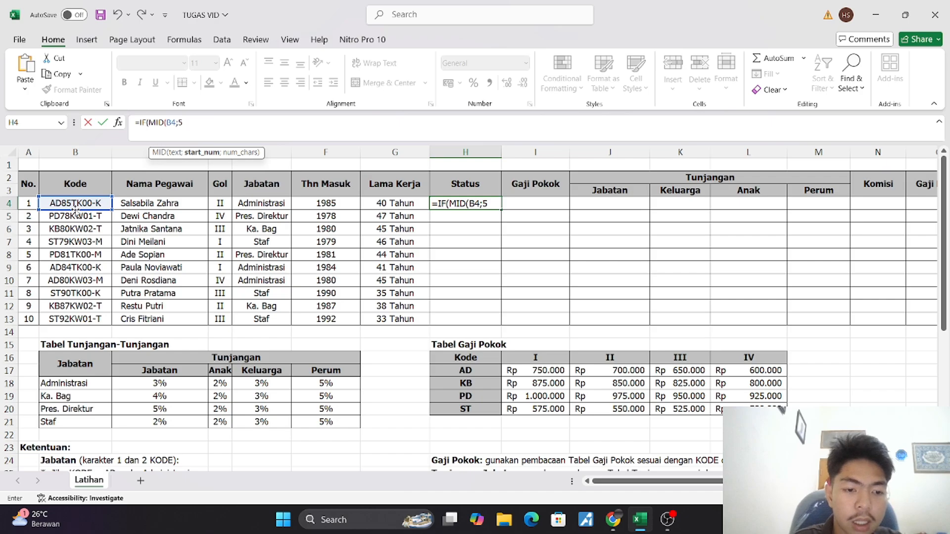
type(";")
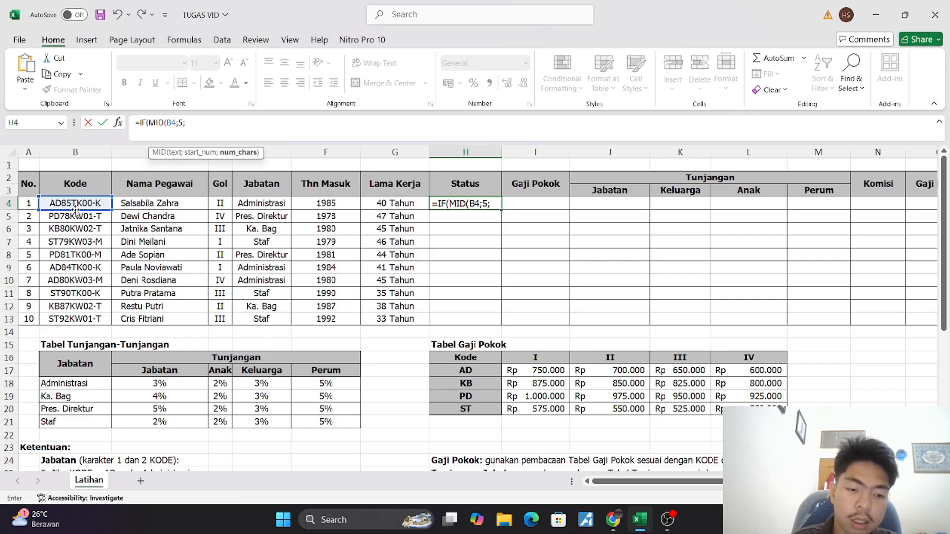
type("2")
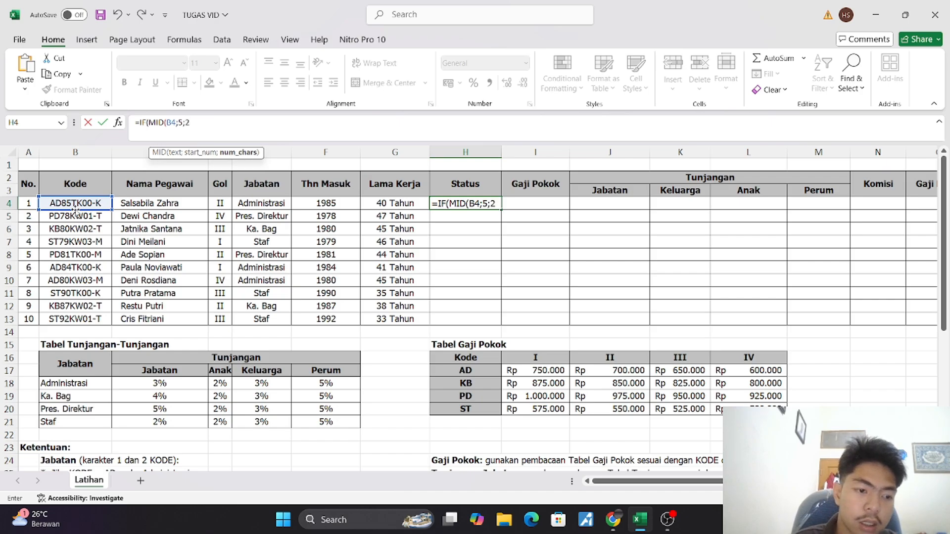
type(")")
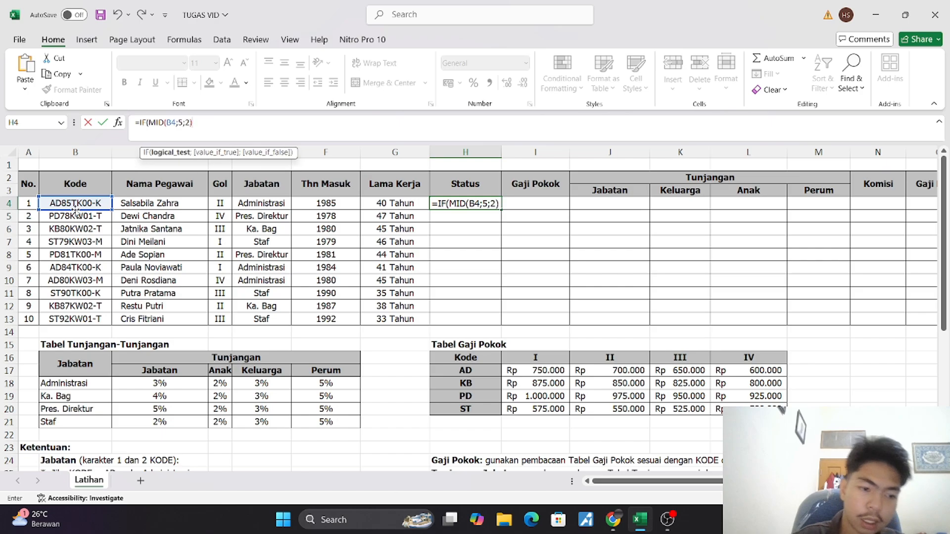
type("=")
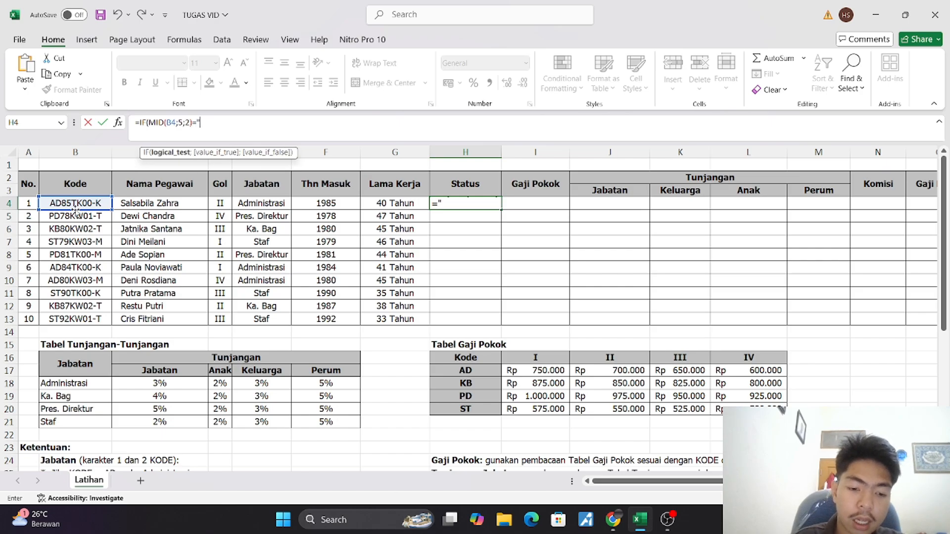
type("\"TK")
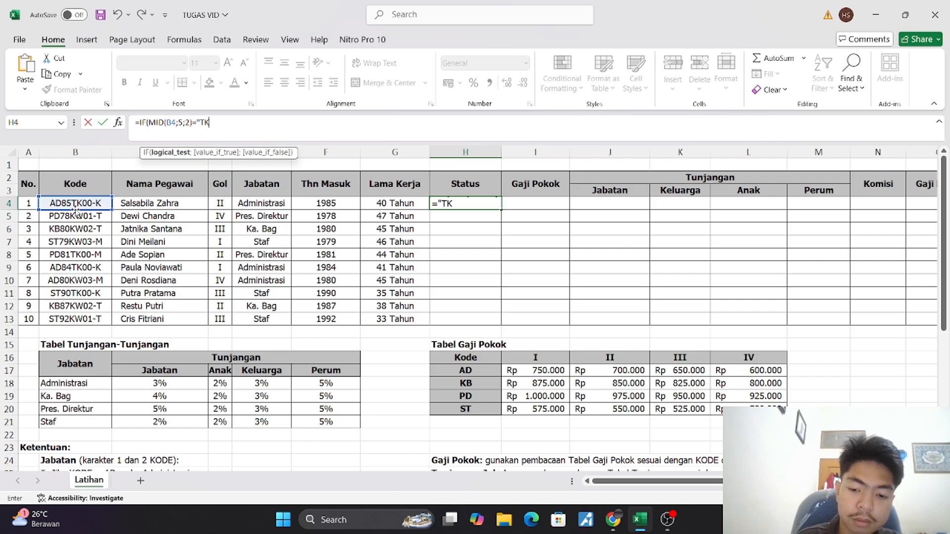
type("\";")
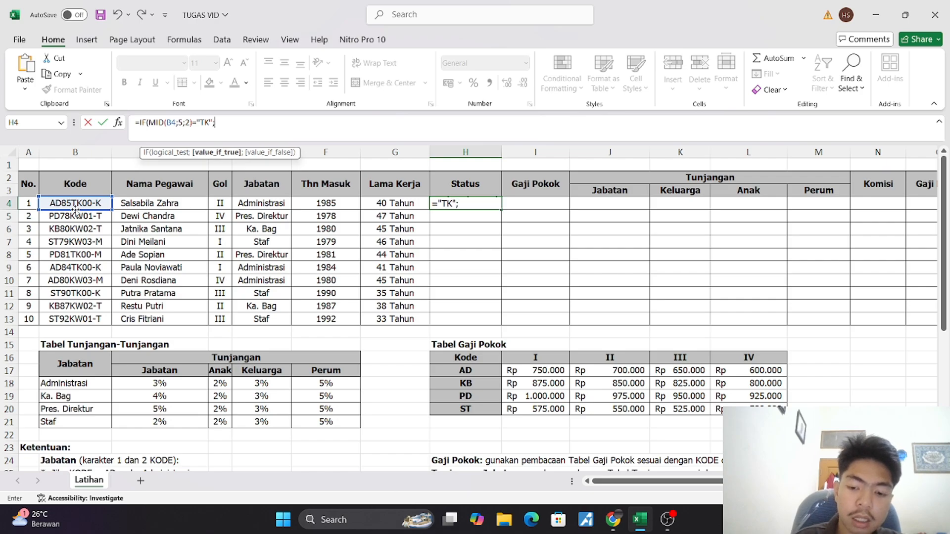
type("\"t")
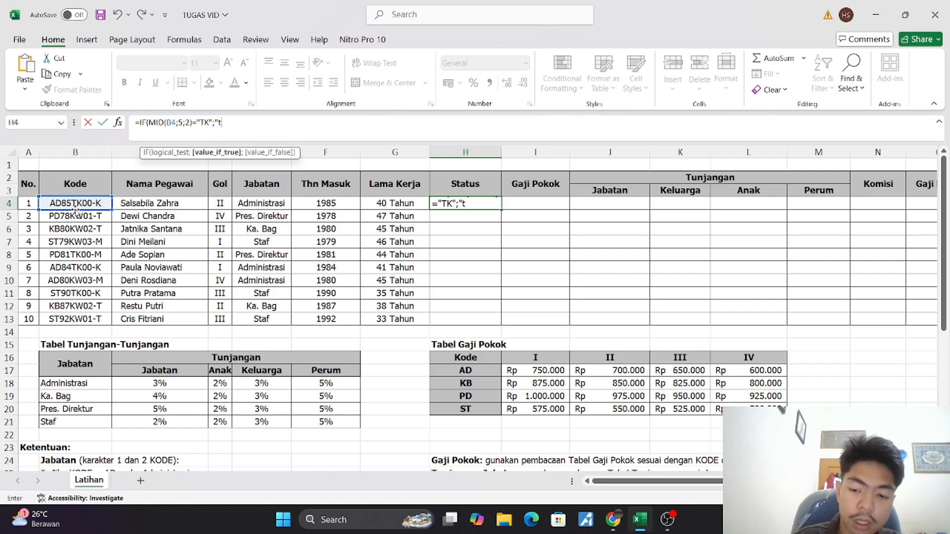
Set the value if true in the H4 formula to "Tidak Kawin", followed by a separator
key("BackSpace")
type("Ti")
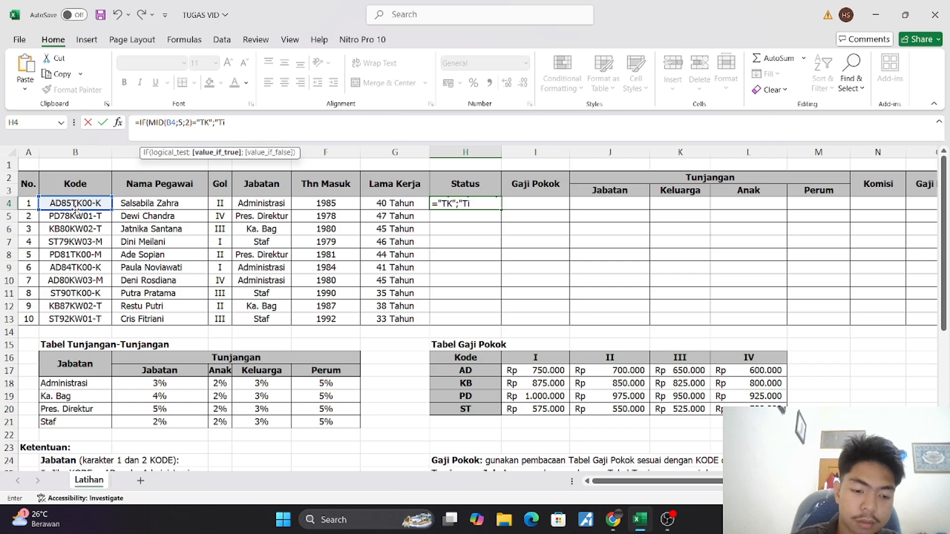
type("dakKawin")
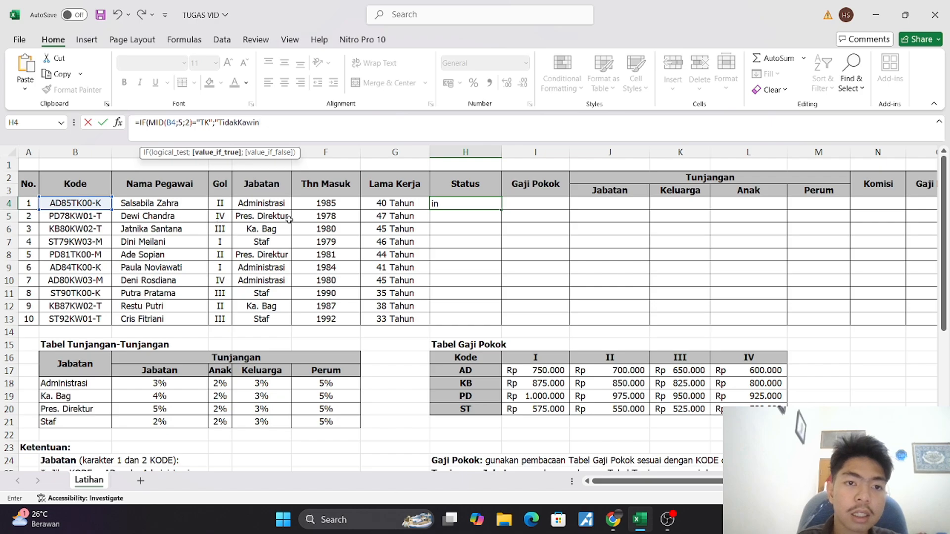
left_click(238, 123)
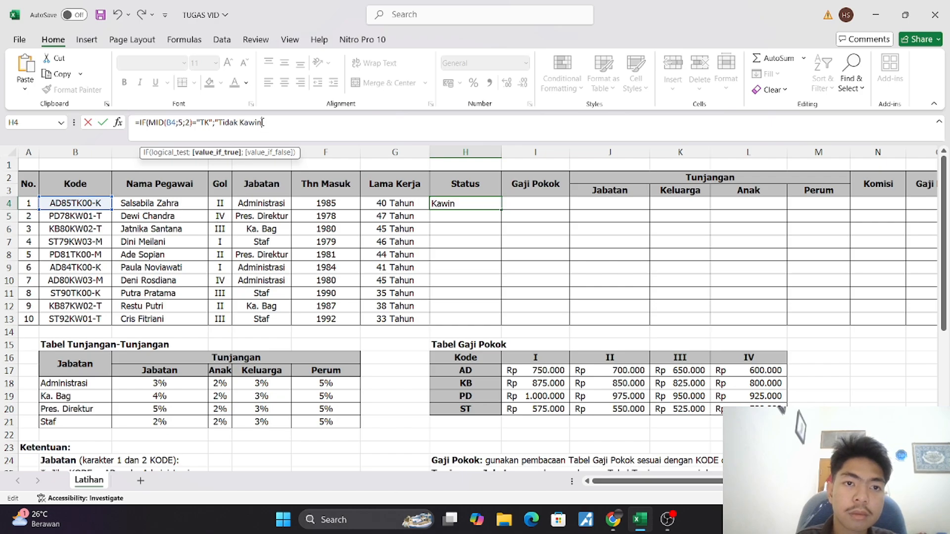
type("\";")
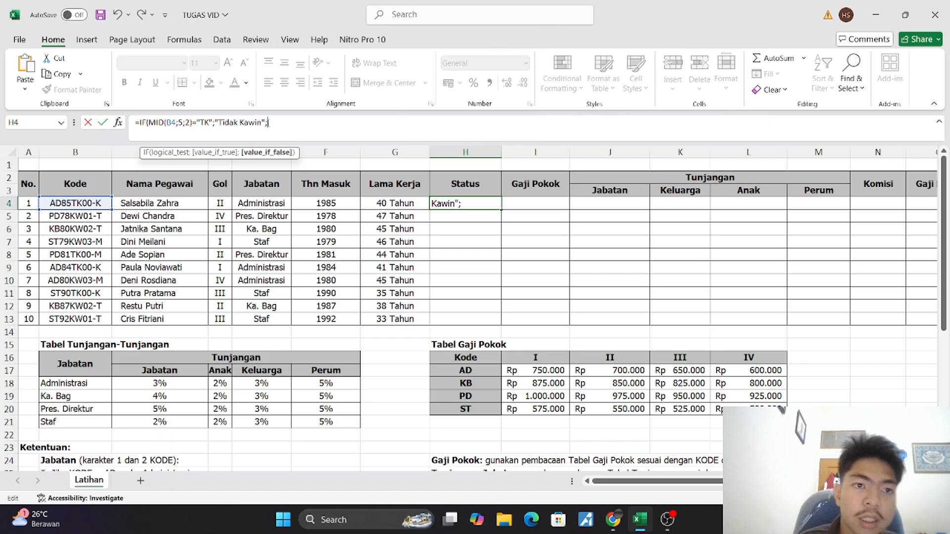
Duplicate the IF(MID(B4;5;2)="TK";"Tidak Kawin"; part as the H4 value if false, and shorten its compared code to "K"
left_click_drag(269, 122, 141, 131)
left_click(283, 122)
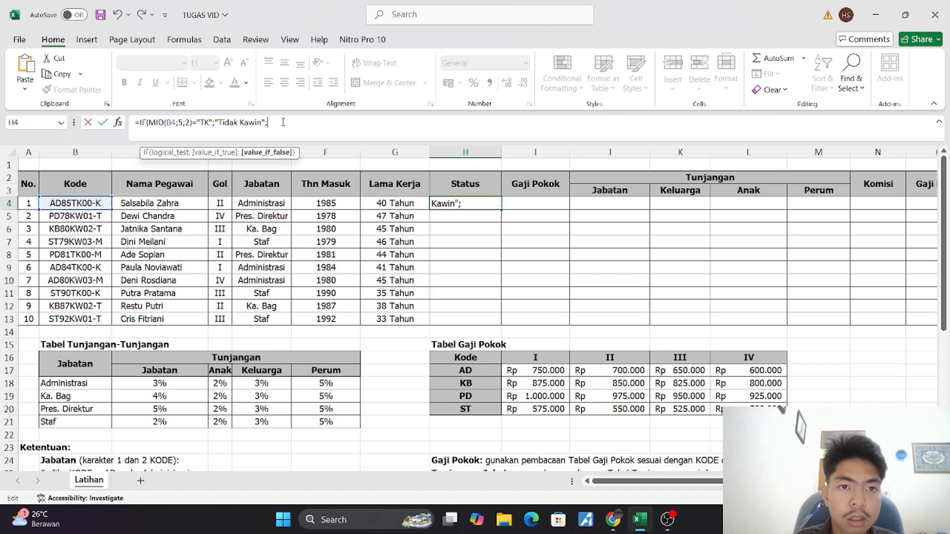
key("ctrl+v")
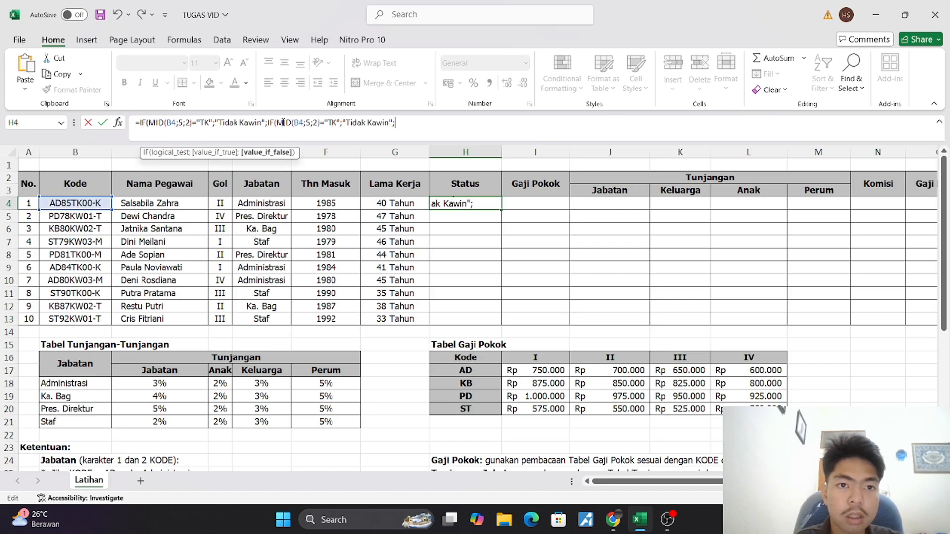
left_click(332, 123)
key("BackSpace")
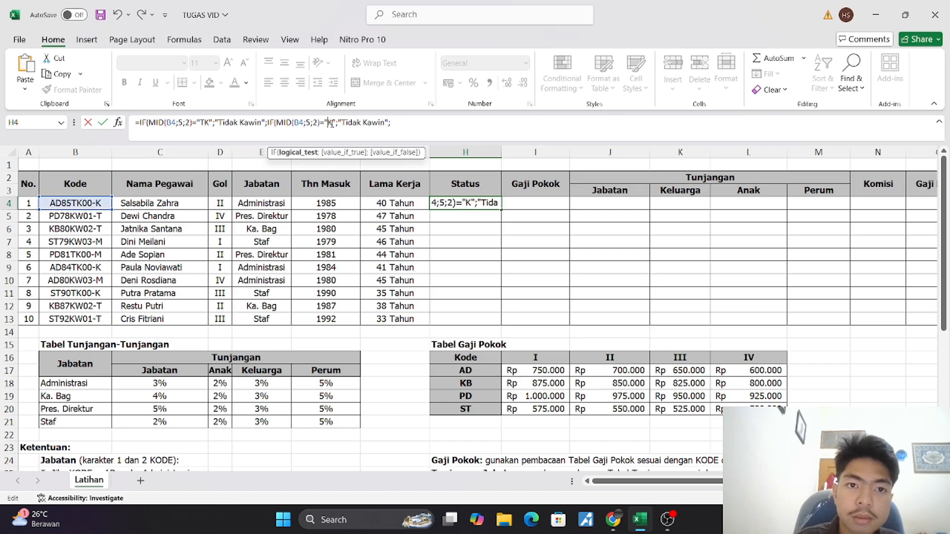
Change the result text of the second IF in the H4 formula to "Kawin"
left_click_drag(338, 122, 360, 122)
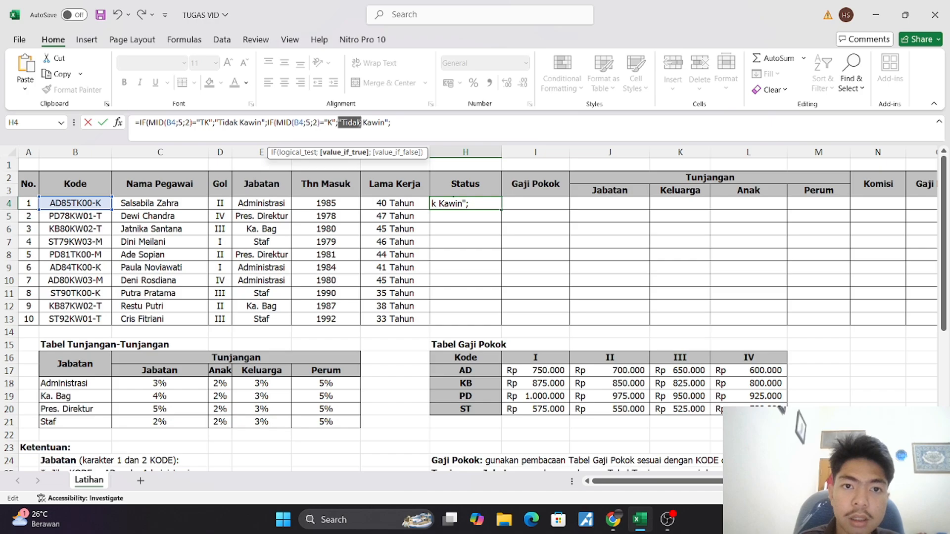
left_click(361, 122)
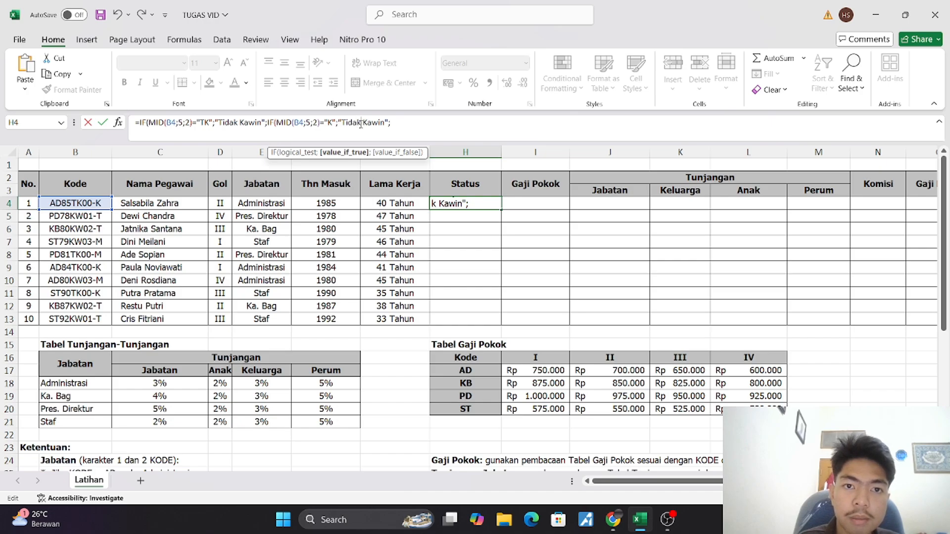
key("BackSpace")
key("BackSpace")
key("BackSpace")
key("BackSpace")
key("BackSpace")
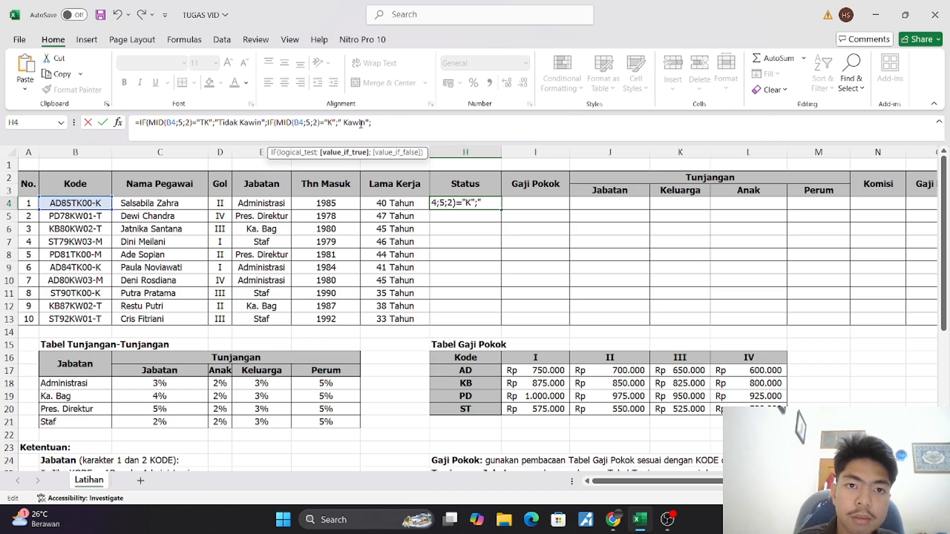
key("Right")
key("BackSpace")
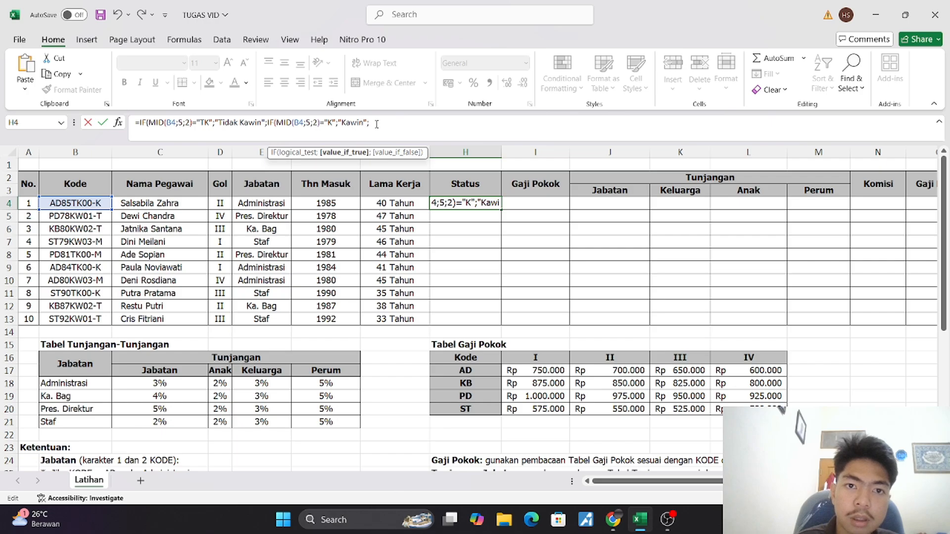
Remove the trailing semicolon, close both IF functions with )) and enter the H4 formula
left_click(377, 124)
key("BackSpace")
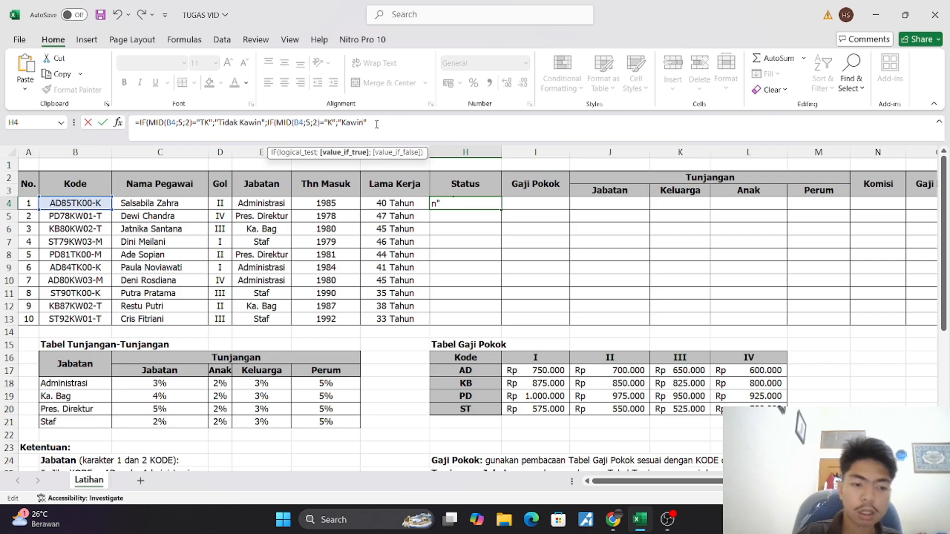
type("))")
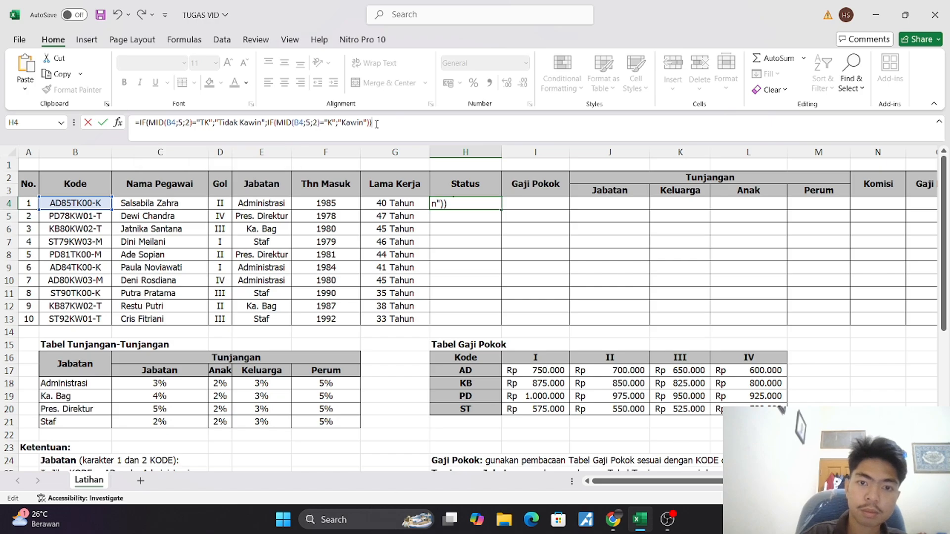
key("ctrl+Return")
key("Return")
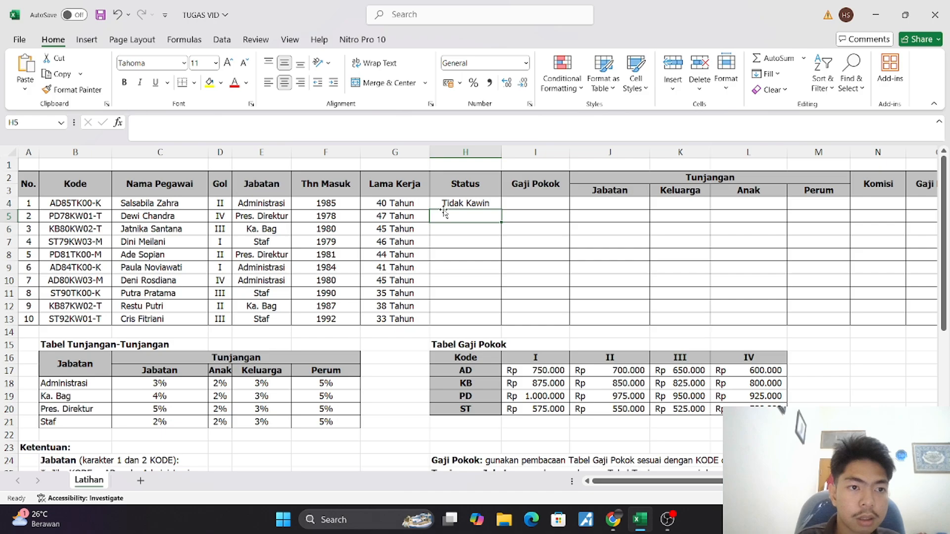
Copy the H4 formula down the Status column to H13 and inspect the copied formulas in H6 and H5
left_click(479, 204)
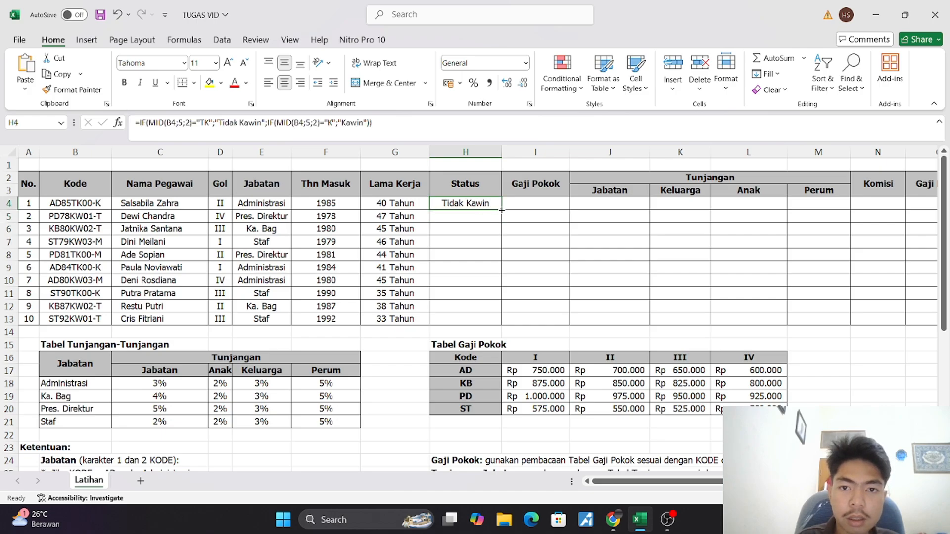
left_click_drag(501, 209, 515, 323)
left_click(470, 229)
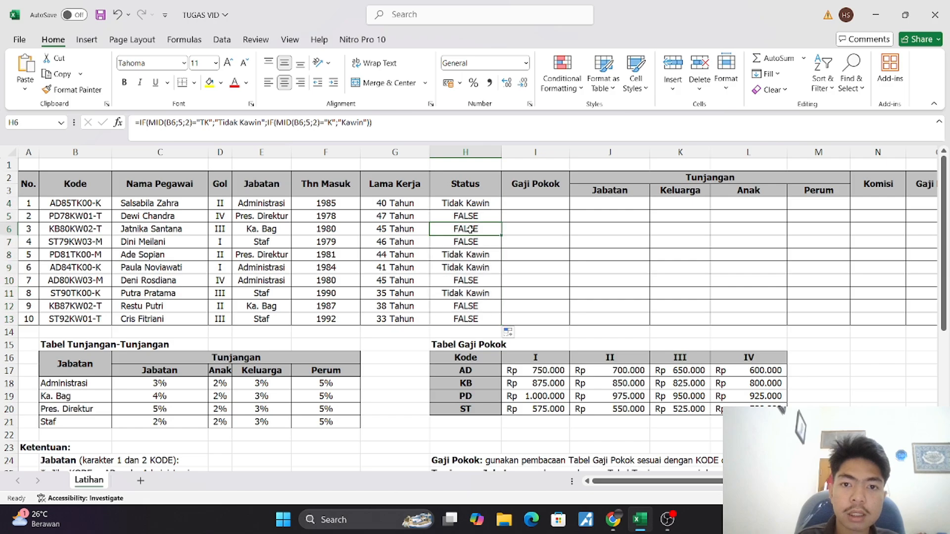
left_click(464, 216)
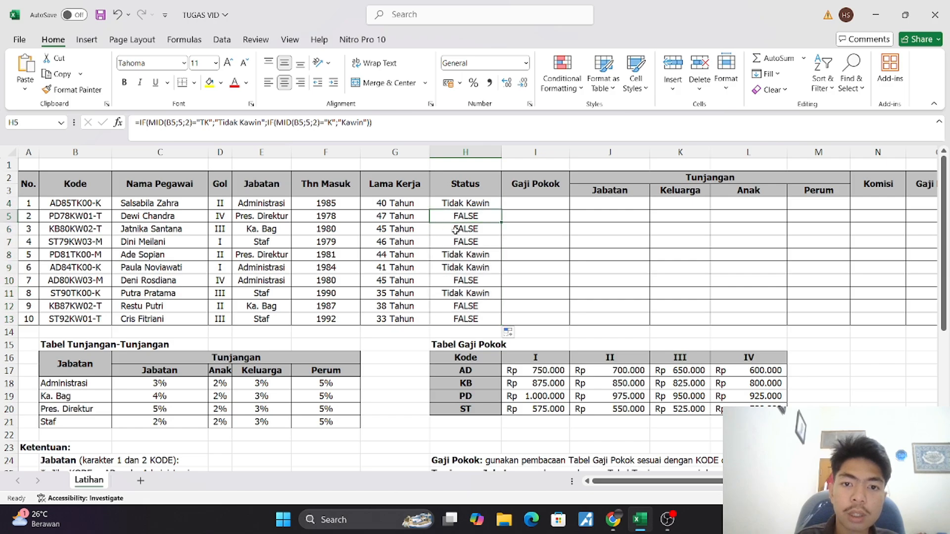
Try adding an empty value if false to the second IF of the H5 Status formula
left_click(367, 123)
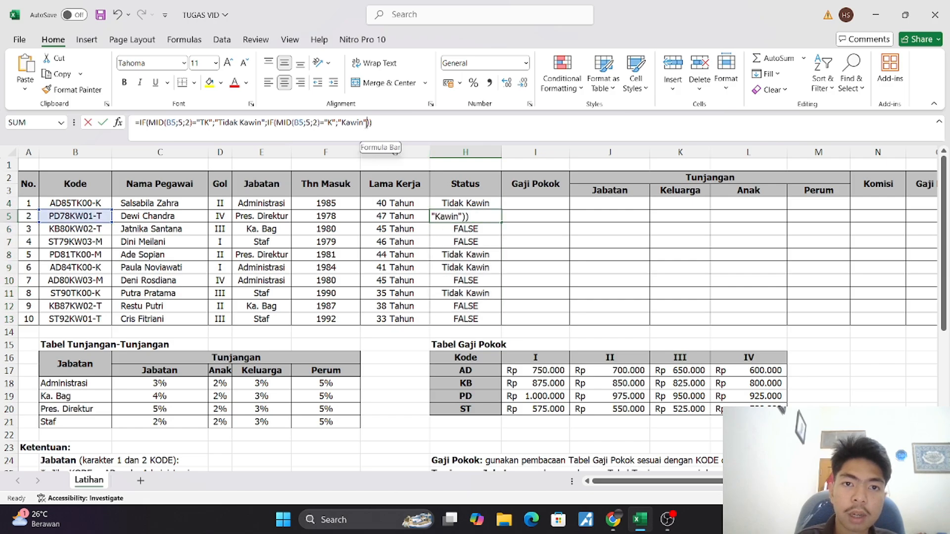
type(";")
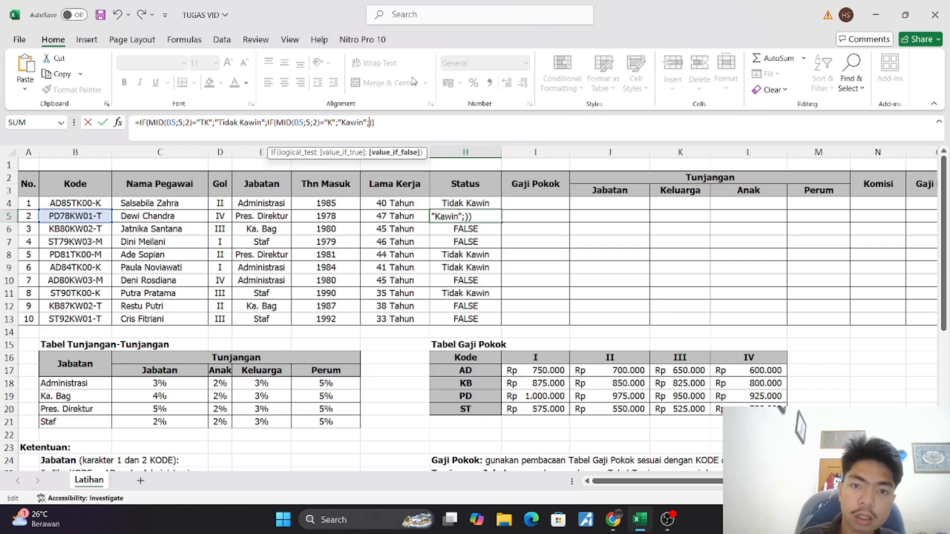
key("Return")
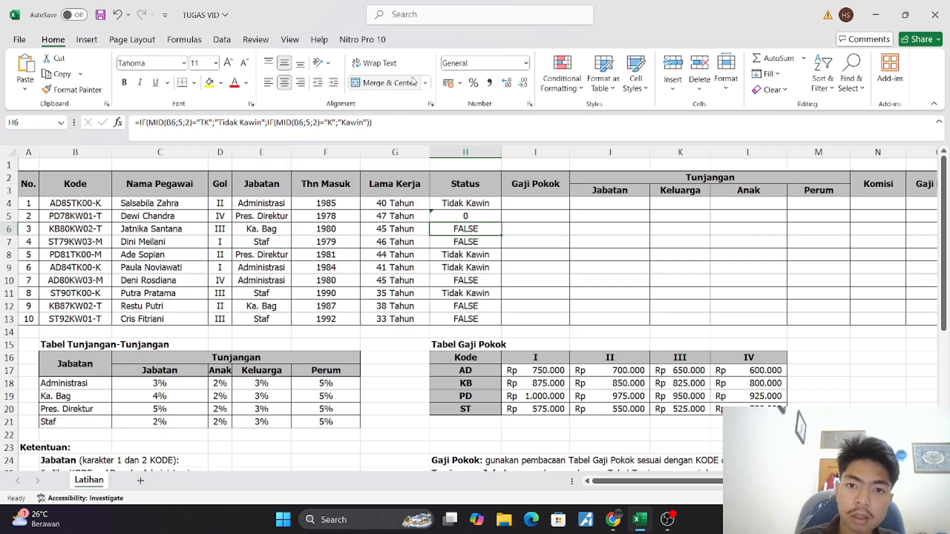
Refill the Status column down to H13 from the H4 formula, overwriting the edited H5 formula
left_click(465, 204)
left_click_drag(500, 212, 514, 323)
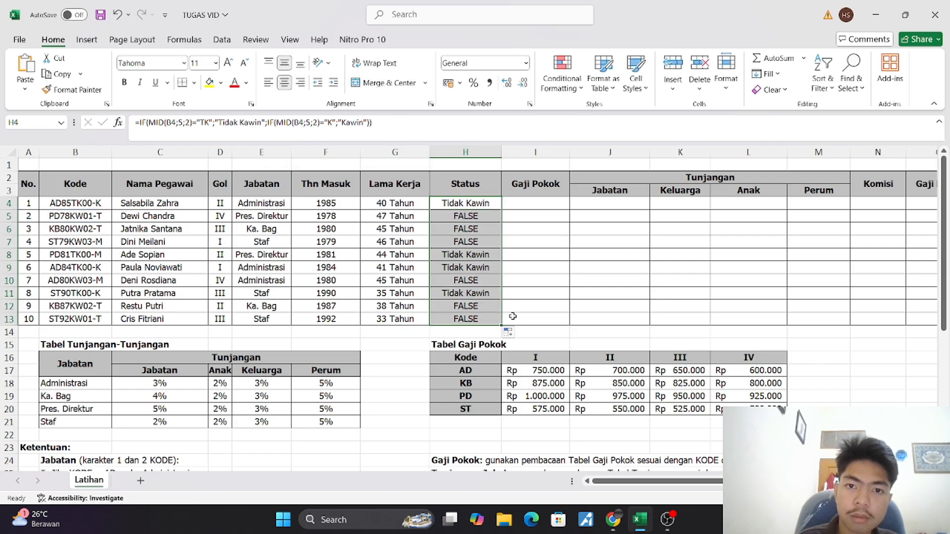
left_click(461, 245)
Change the code compared in the second IF of the H4 formula to "KW" and enter it
left_click(458, 203)
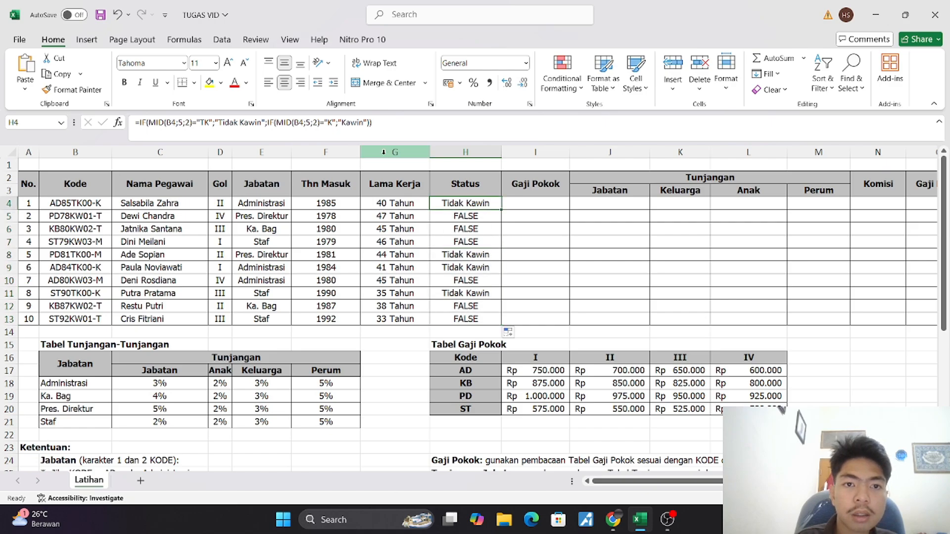
left_click(334, 127)
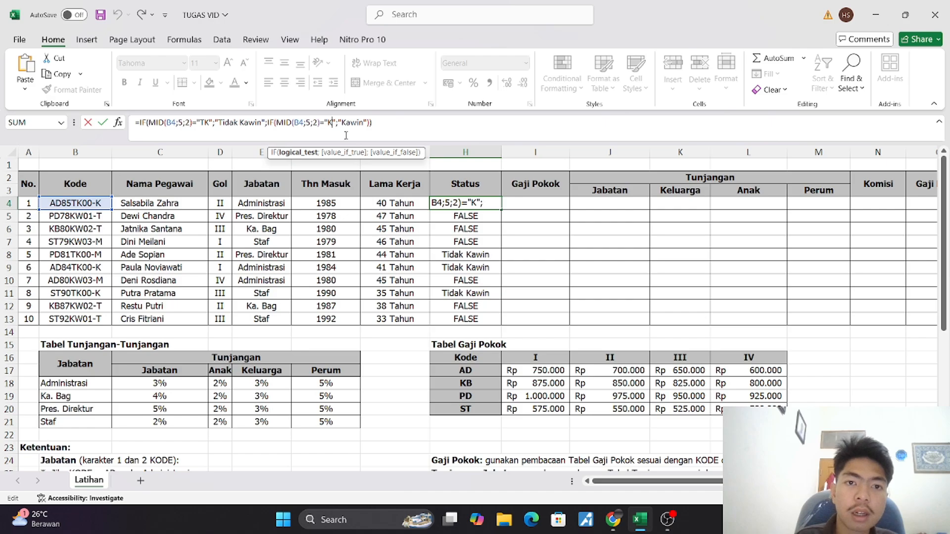
type("W")
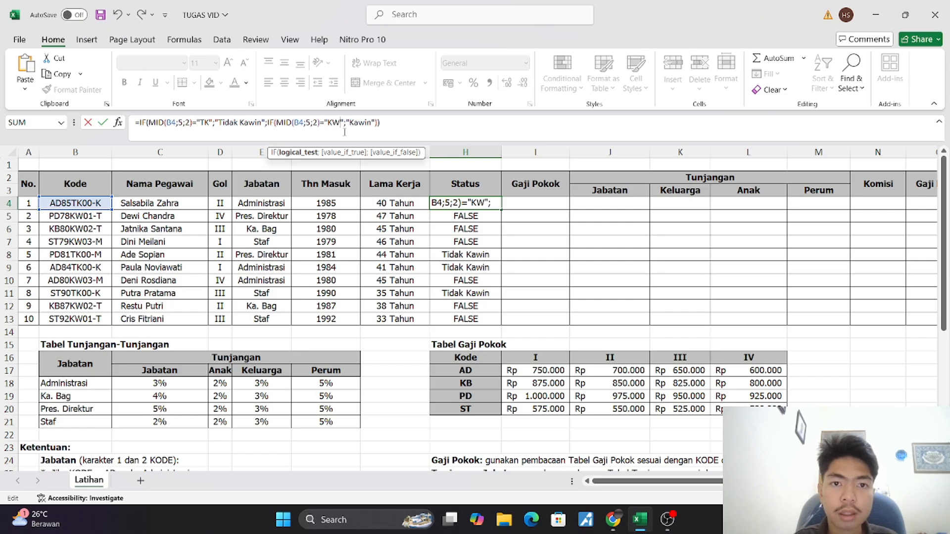
key("ctrl+Return")
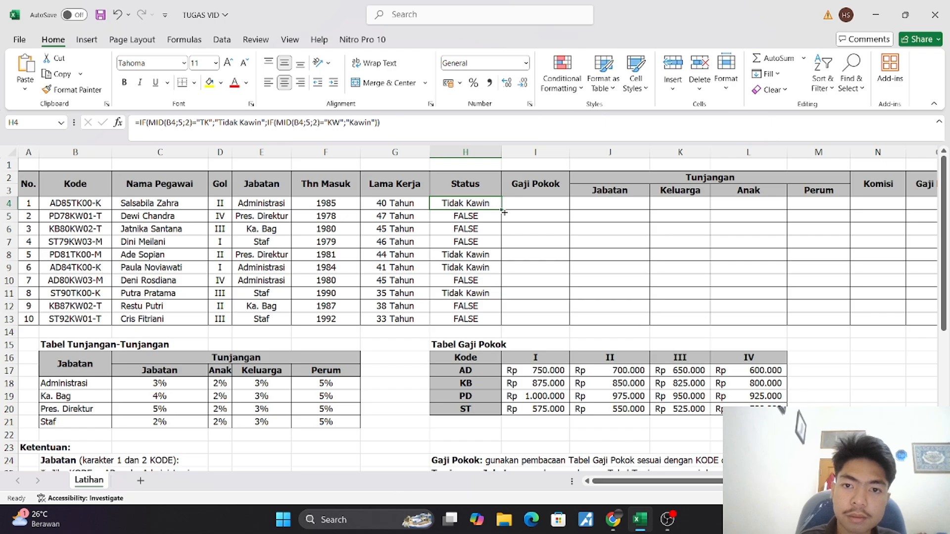
Copy the corrected H4 formula down the Status column to H13 and inspect the formula in H5
left_click_drag(500, 208, 497, 320)
left_click(537, 234)
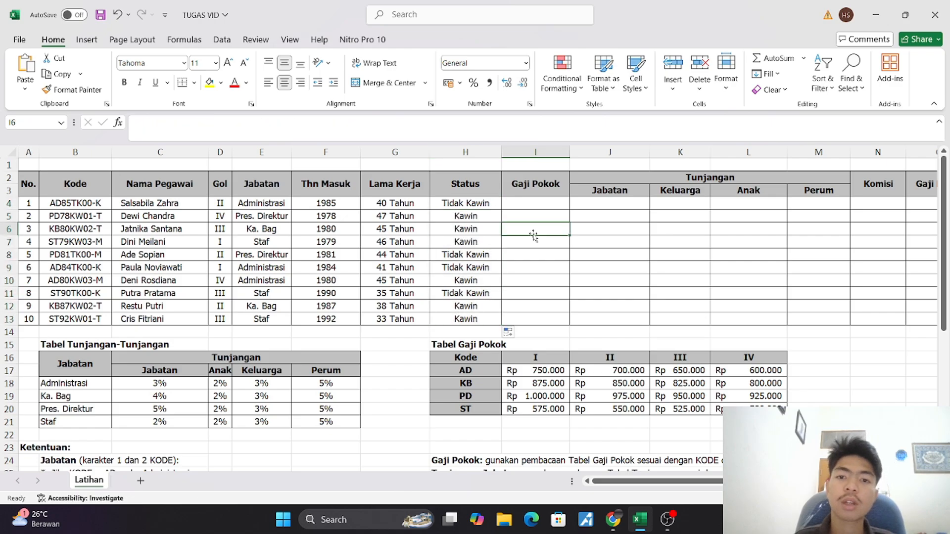
left_click(473, 216)
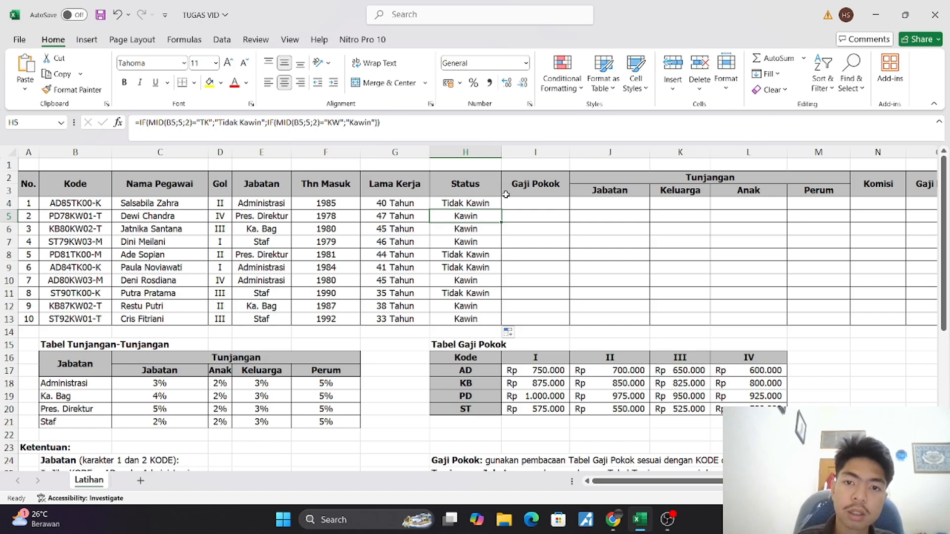
Review the Gaji Pokok rule below the tables and start a VLOOKUP formula in I4
left_click(518, 207)
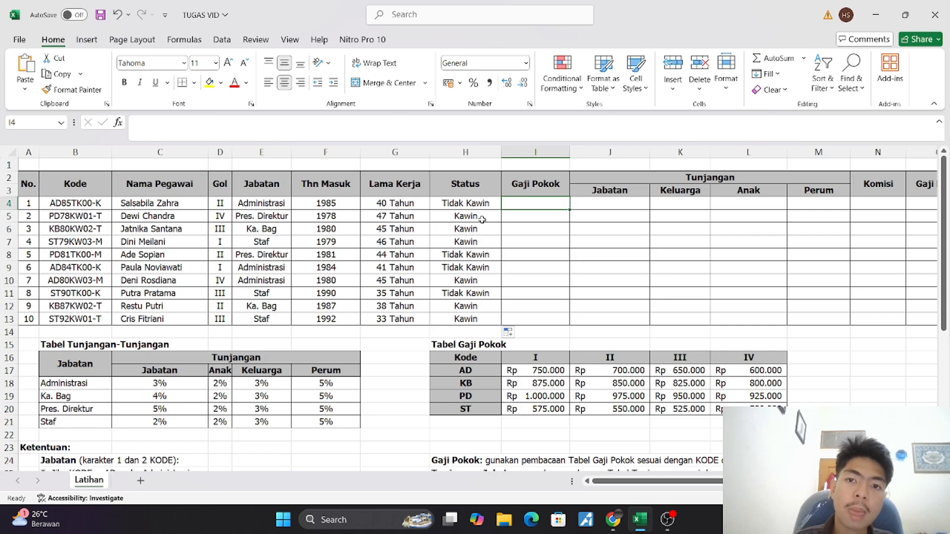
scroll(480, 220, "down", 4)
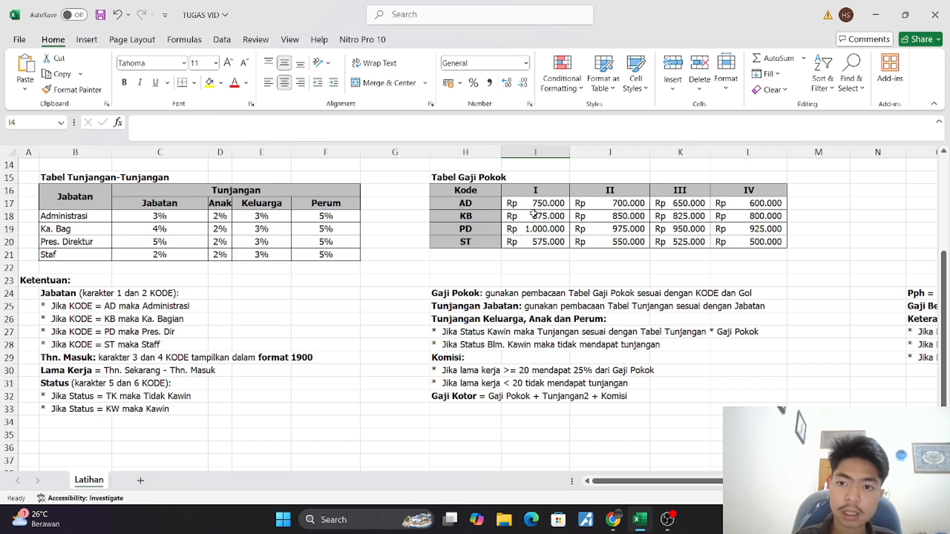
scroll(514, 239, "up", 5)
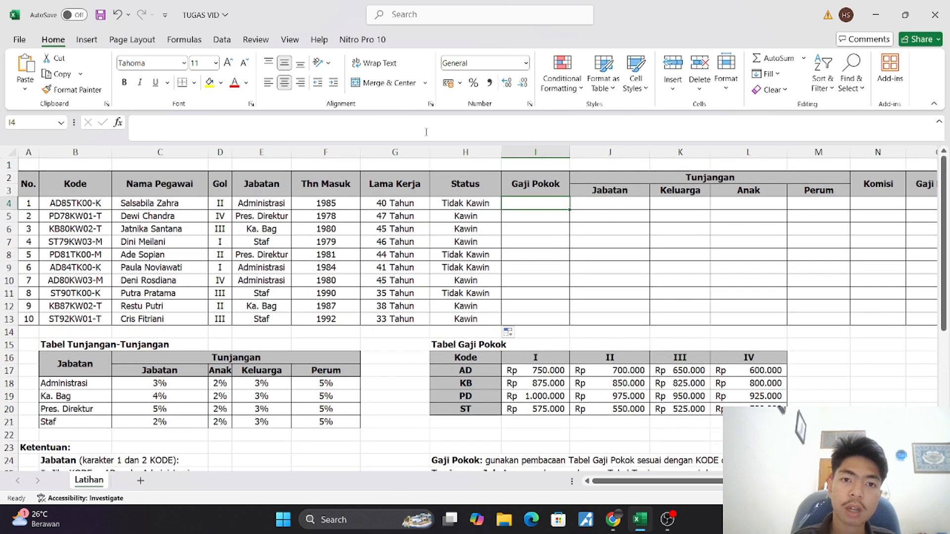
left_click(424, 128)
type("=")
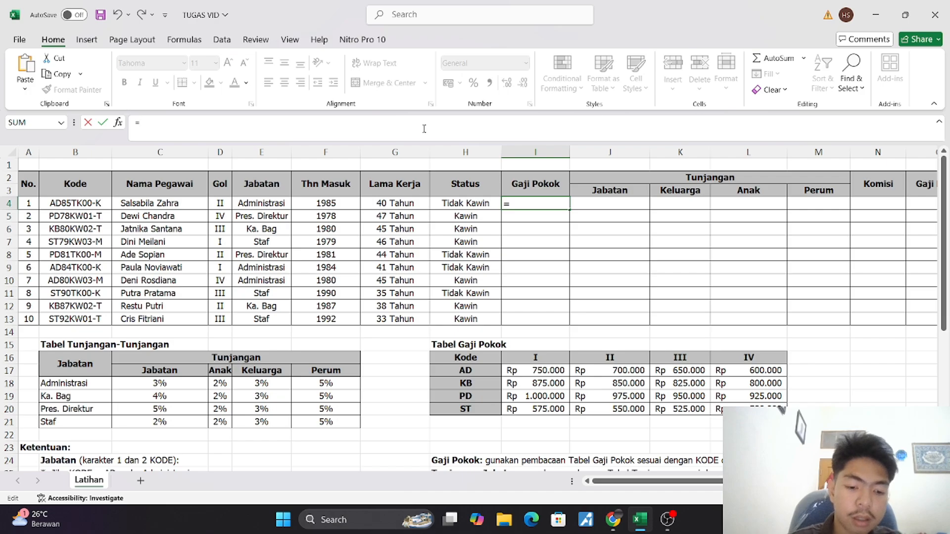
type("vl")
key("Tab")
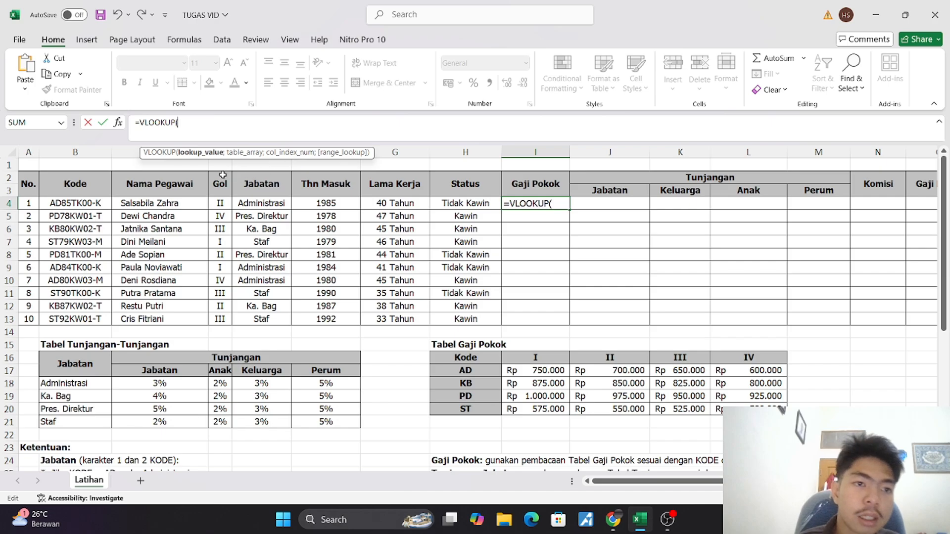
left_click(73, 203)
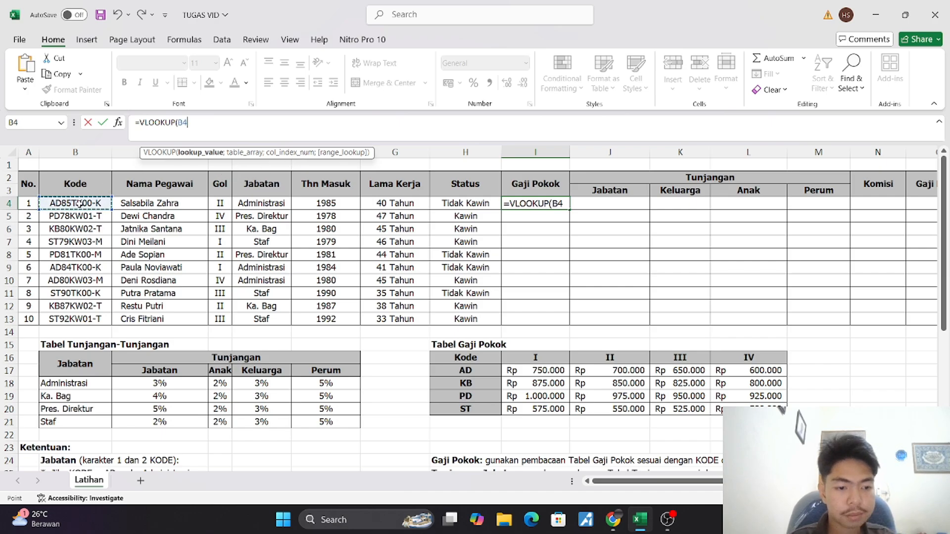
scroll(278, 297, "down", 4)
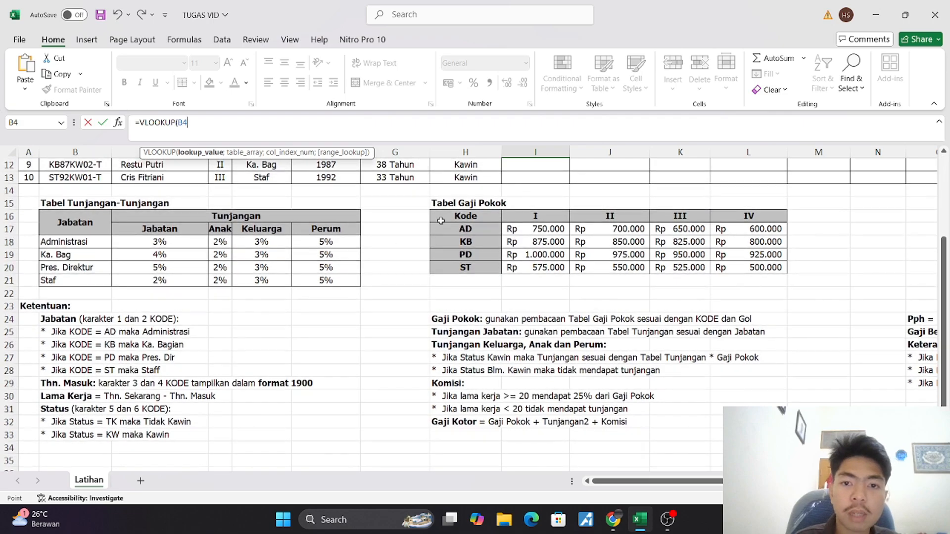
left_click_drag(443, 229, 739, 265)
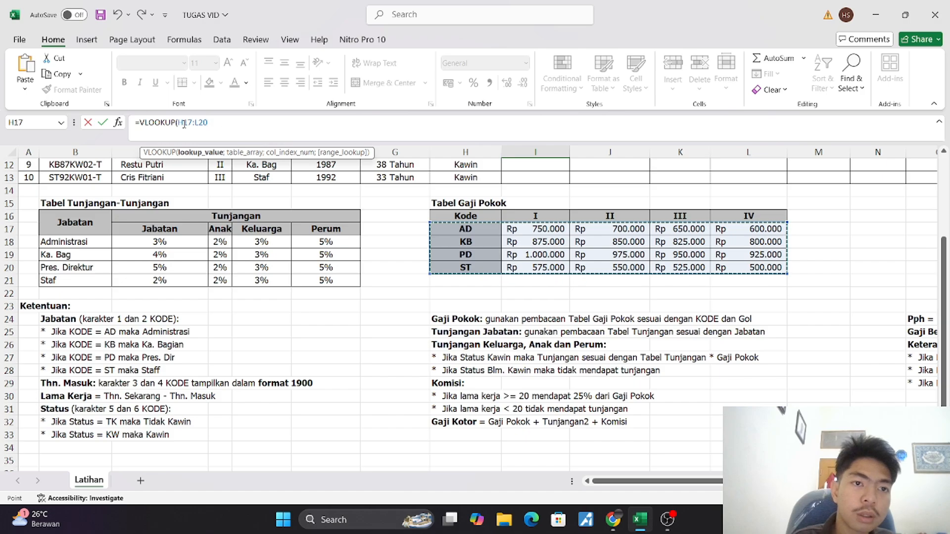
scroll(269, 197, "up", 4)
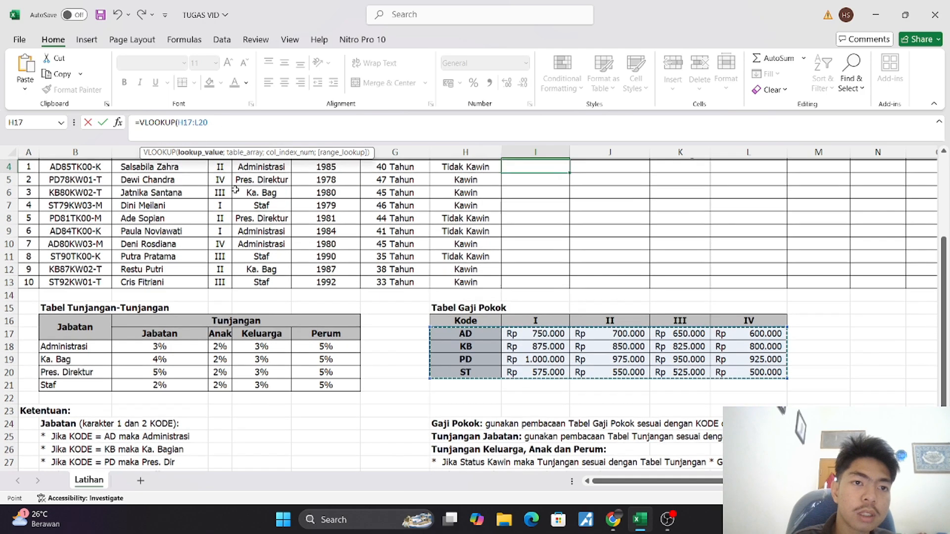
key("BackSpace")
key("BackSpace")
key("BackSpace")
key("BackSpace")
key("BackSpace")
key("BackSpace")
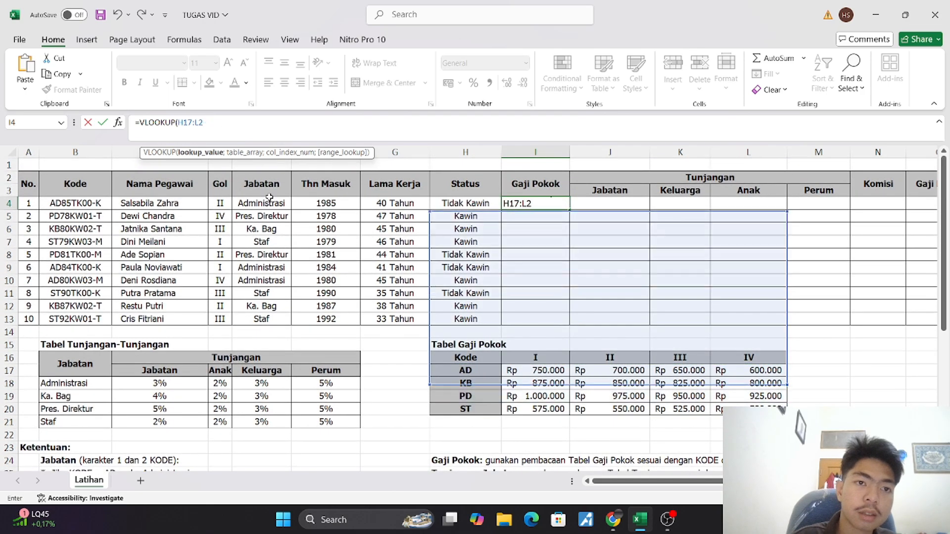
key("BackSpace")
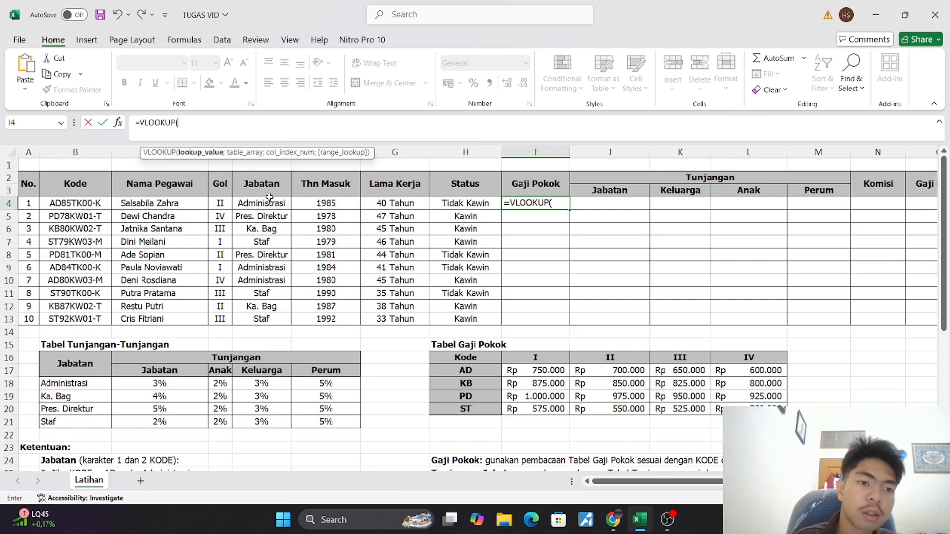
Set B4 as the VLOOKUP lookup value and the Tabel Gaji Pokok range H17:L20 as its table array
left_click(85, 201)
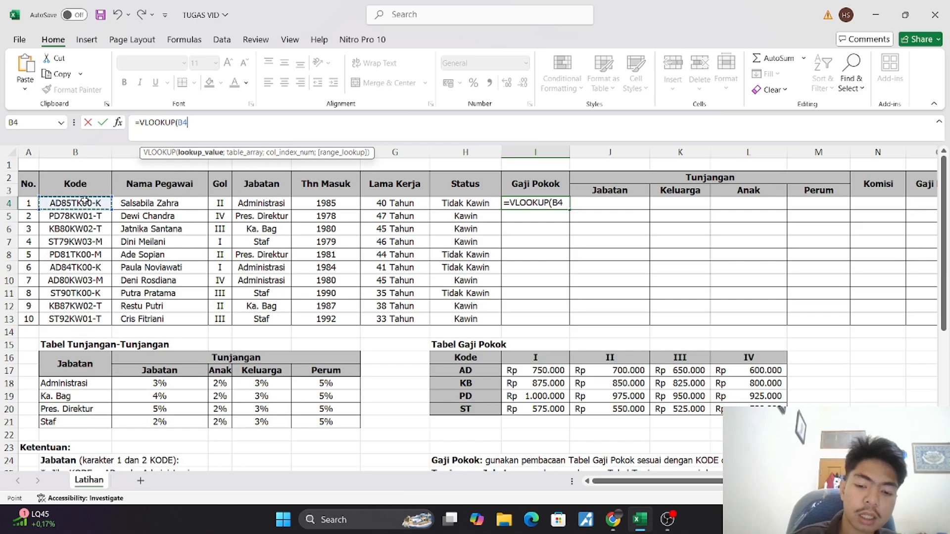
type(";")
scroll(187, 250, "down", 18)
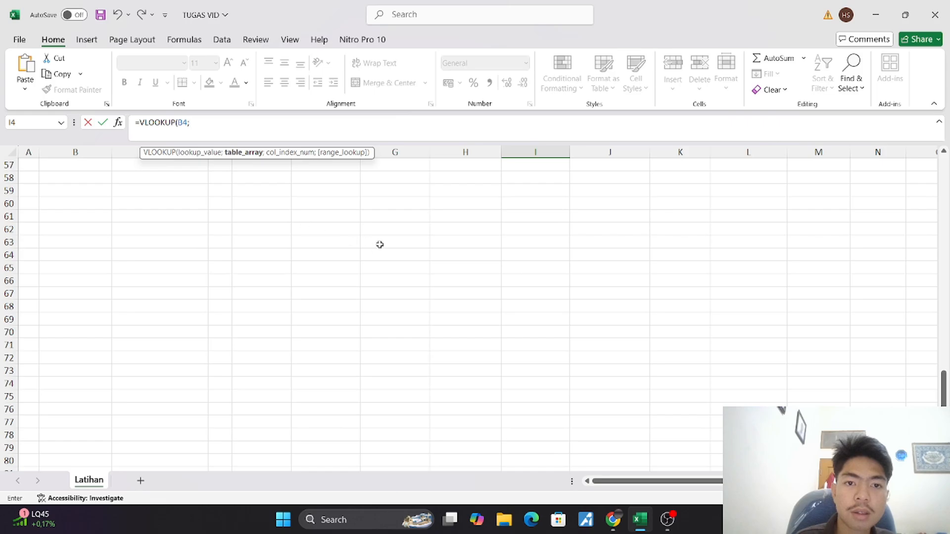
scroll(379, 244, "up", 6)
scroll(380, 245, "up", 5)
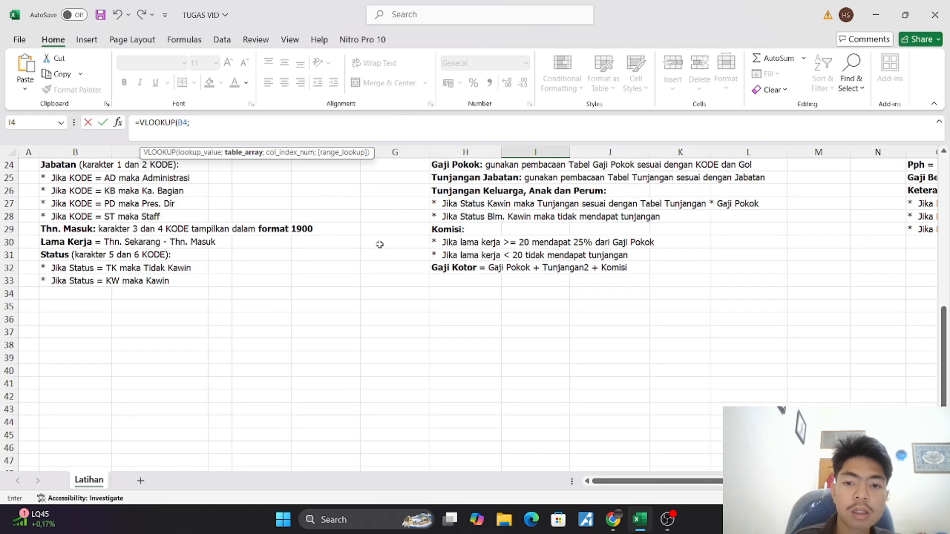
scroll(476, 256, "up", 4)
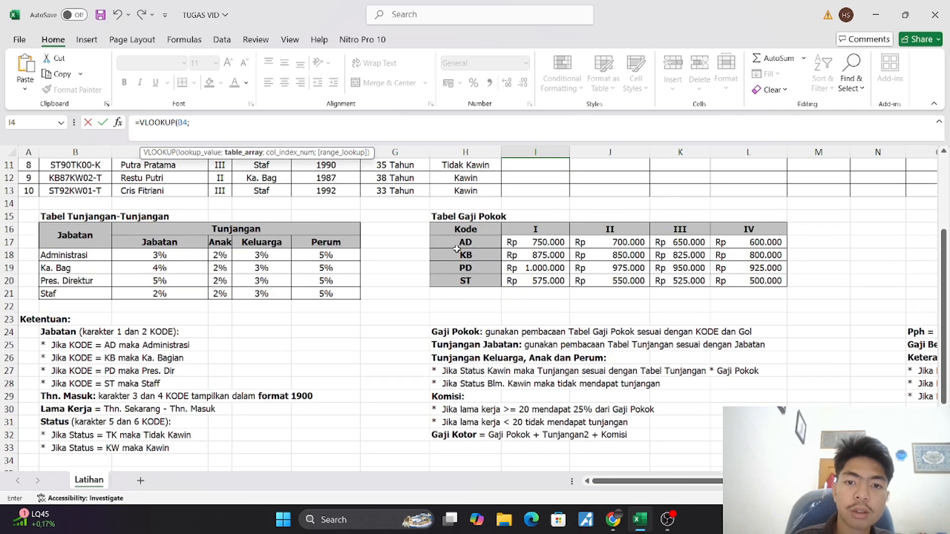
left_click(460, 242)
left_click_drag(460, 242, 737, 278)
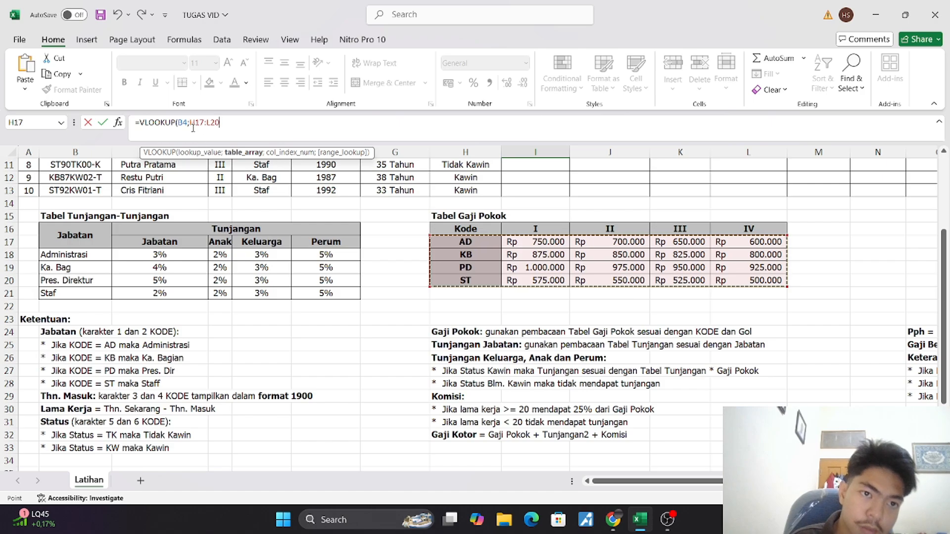
Make the table array in the I4 formula absolute as $H$17:$L$20
left_click(218, 126)
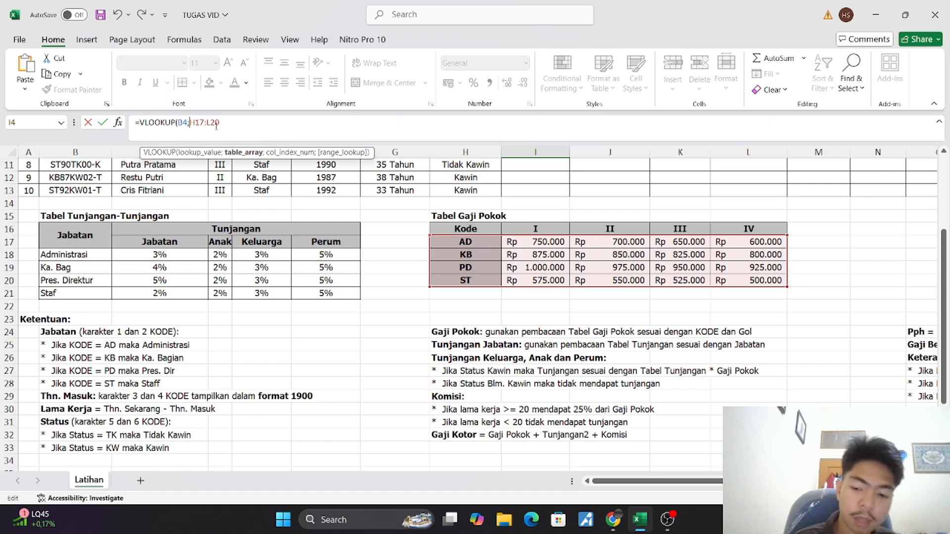
type("$")
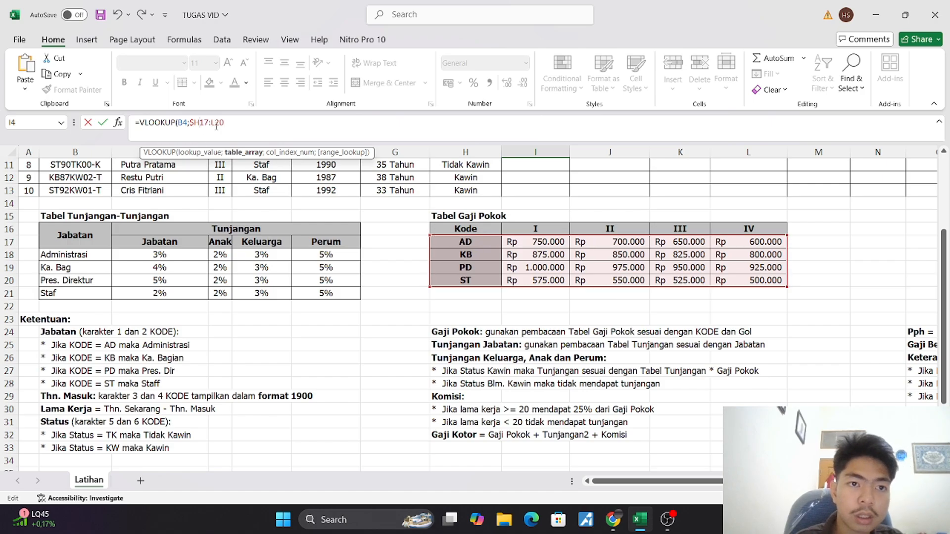
key("Right")
type("$H")
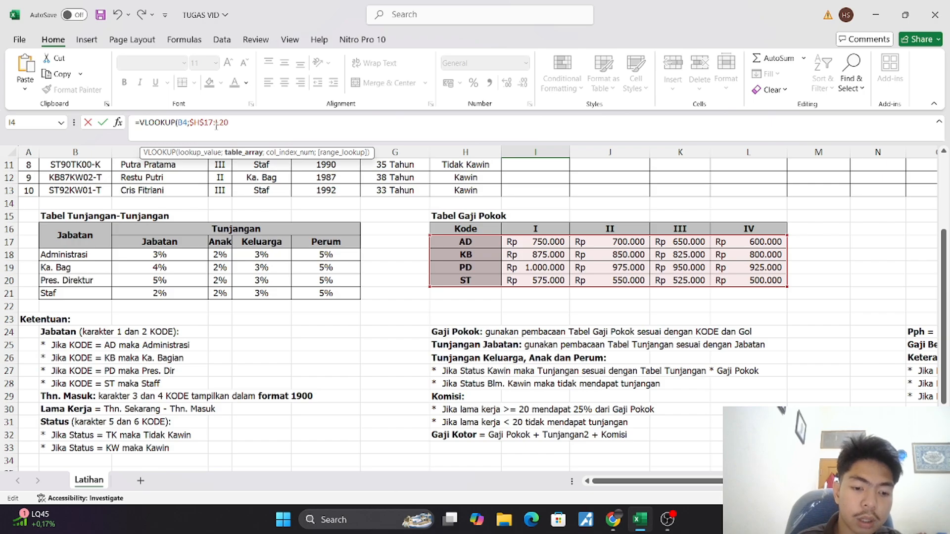
type("$17:$L$")
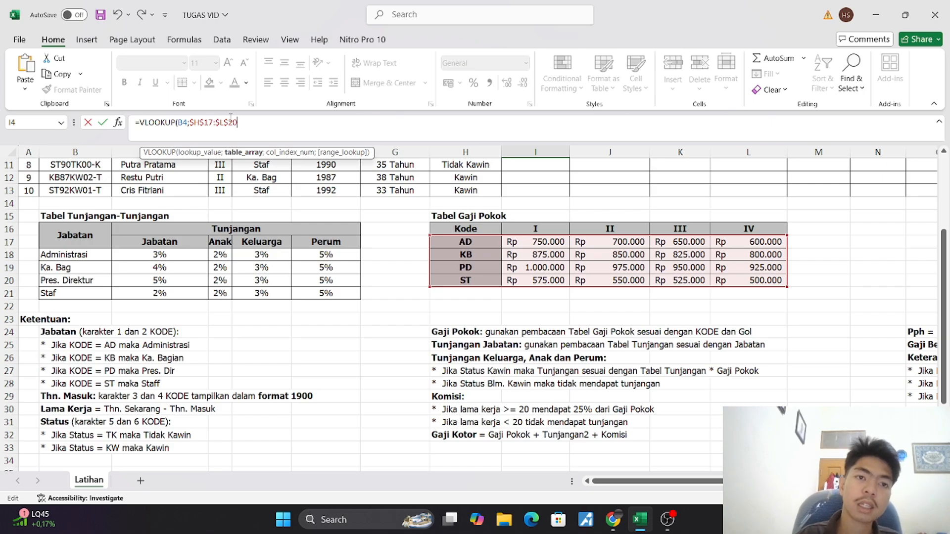
Start the column index of the I4 VLOOKUP as a nested IF returning 2 when D4 is "I"
type(";")
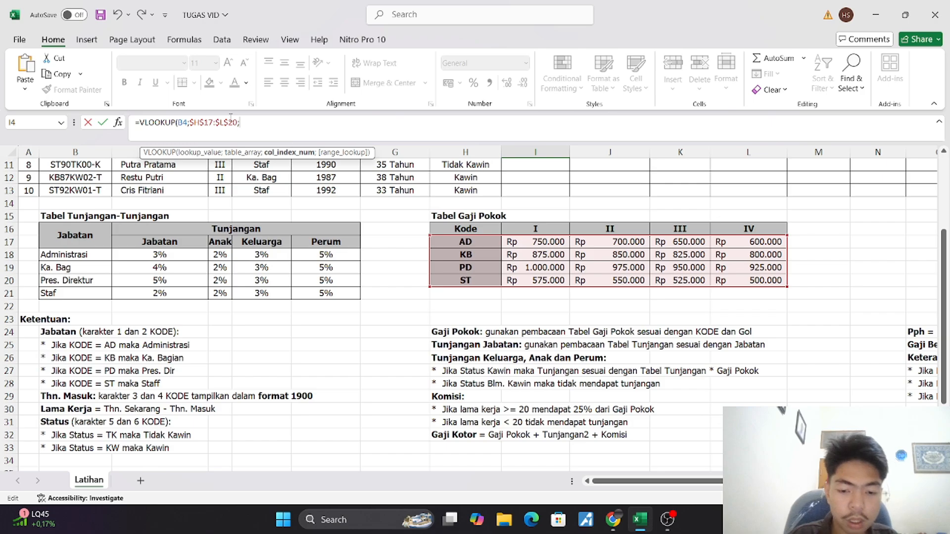
type("if")
key("Tab")
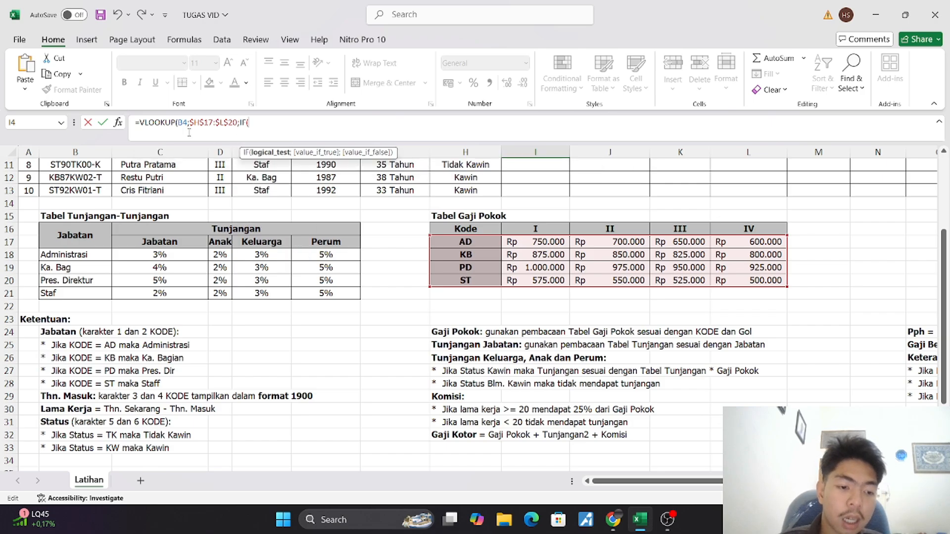
scroll(183, 188, "up", 3)
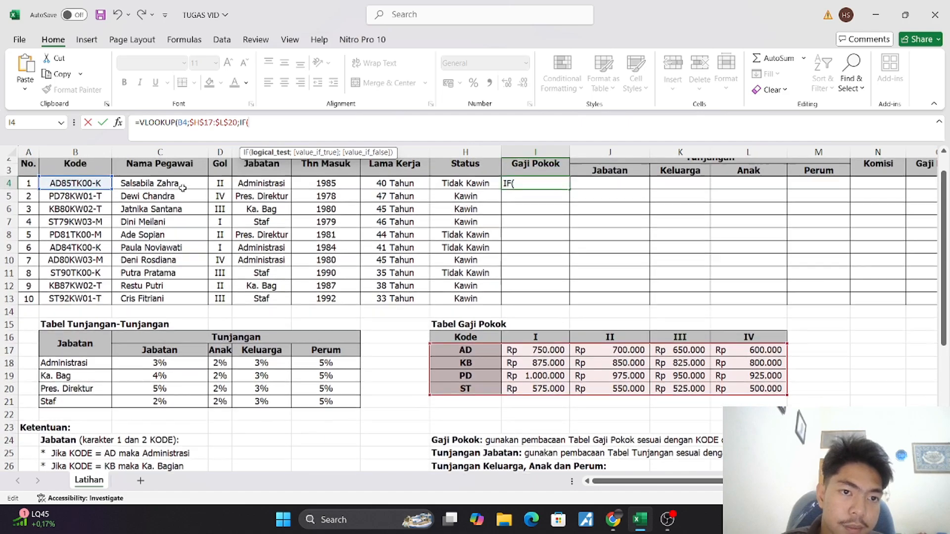
left_click(213, 191)
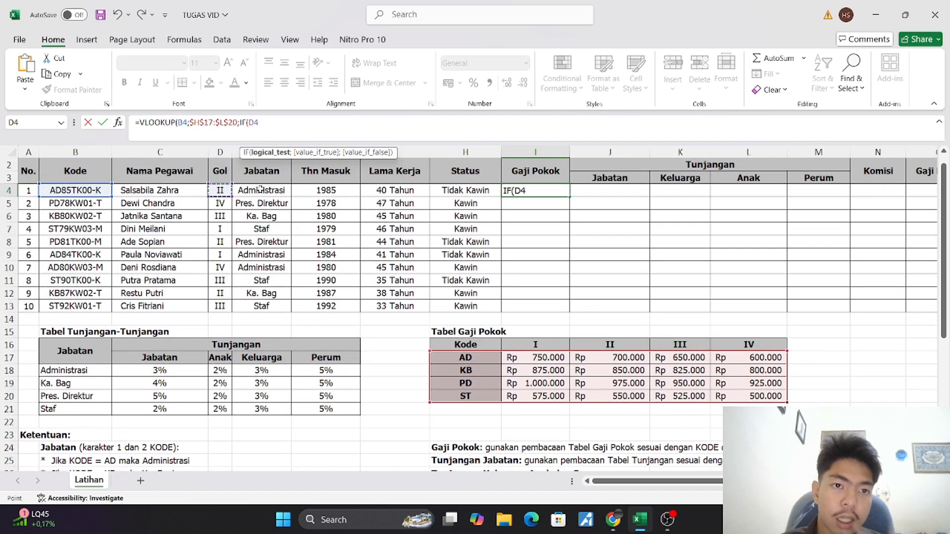
type("=")
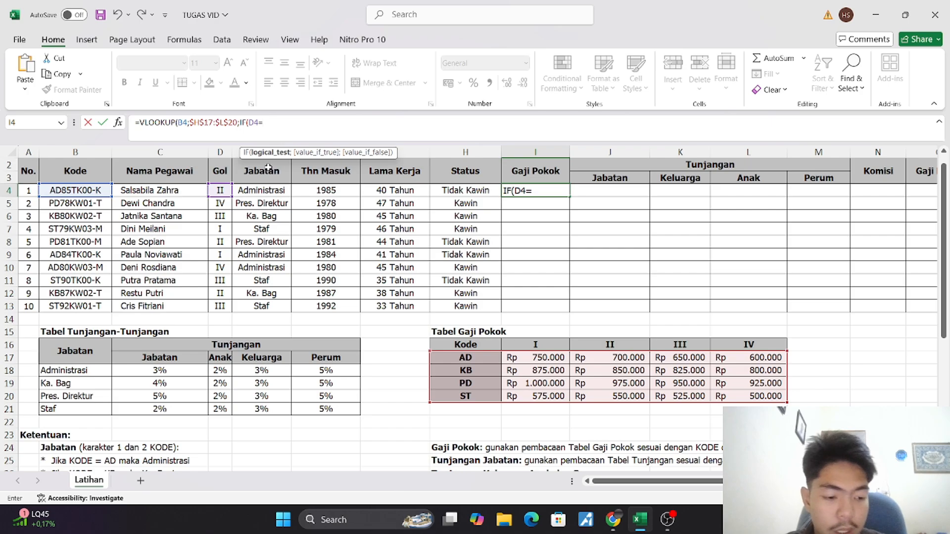
type("I")
key("BackSpace")
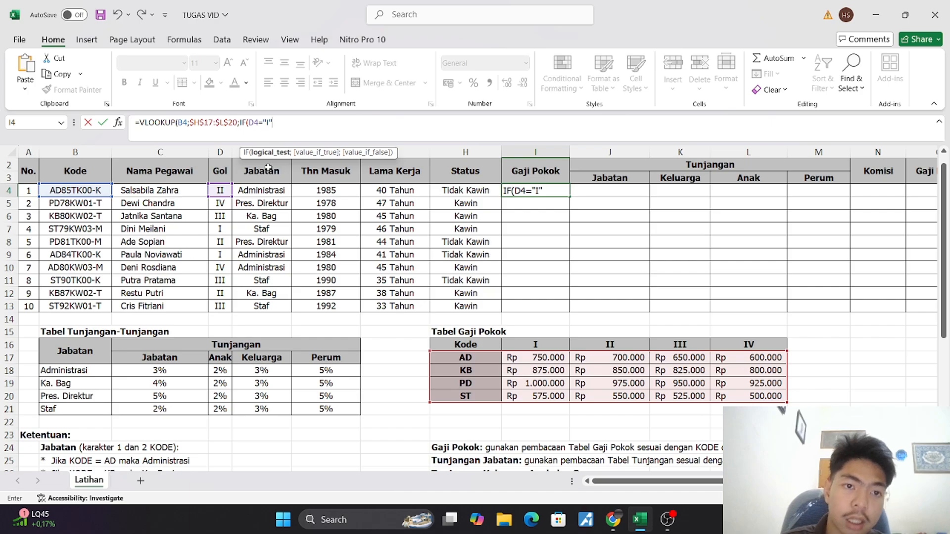
type("\"I\"")
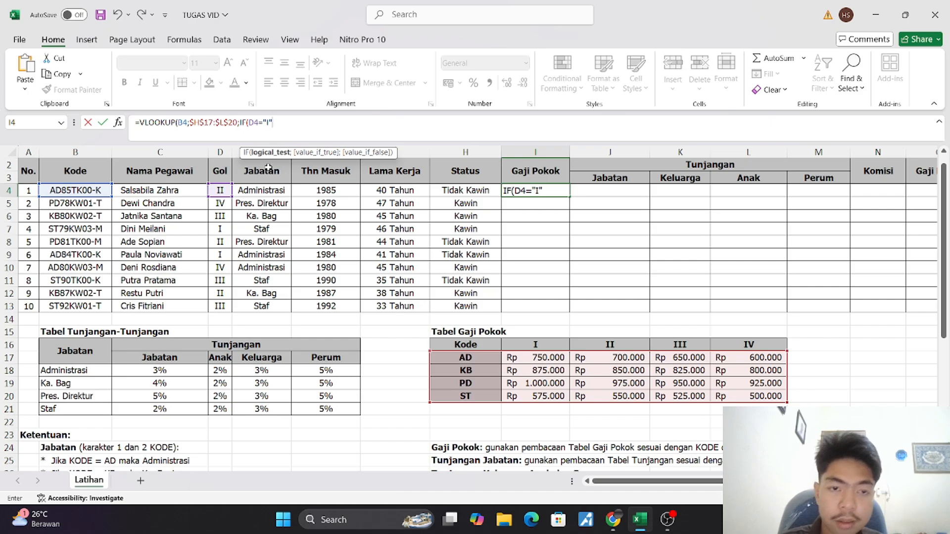
type(";2")
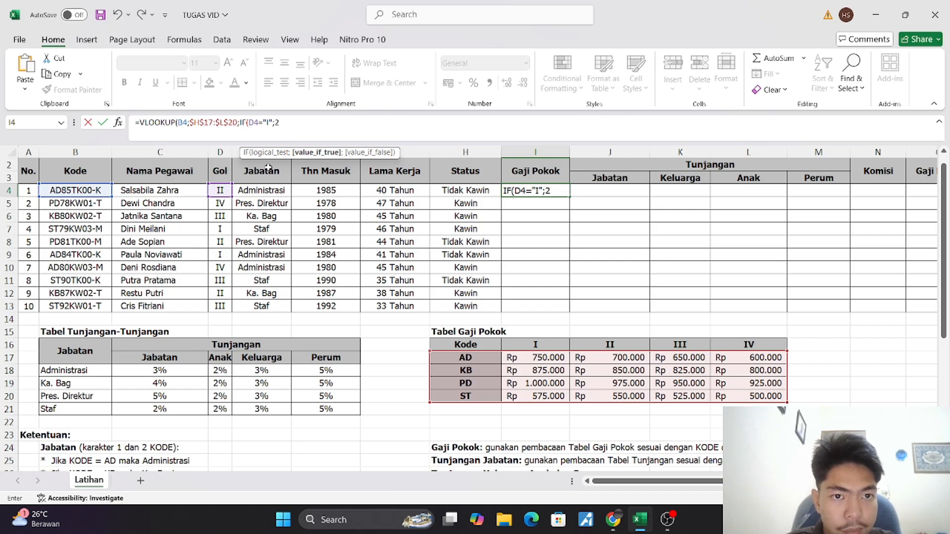
type(";")
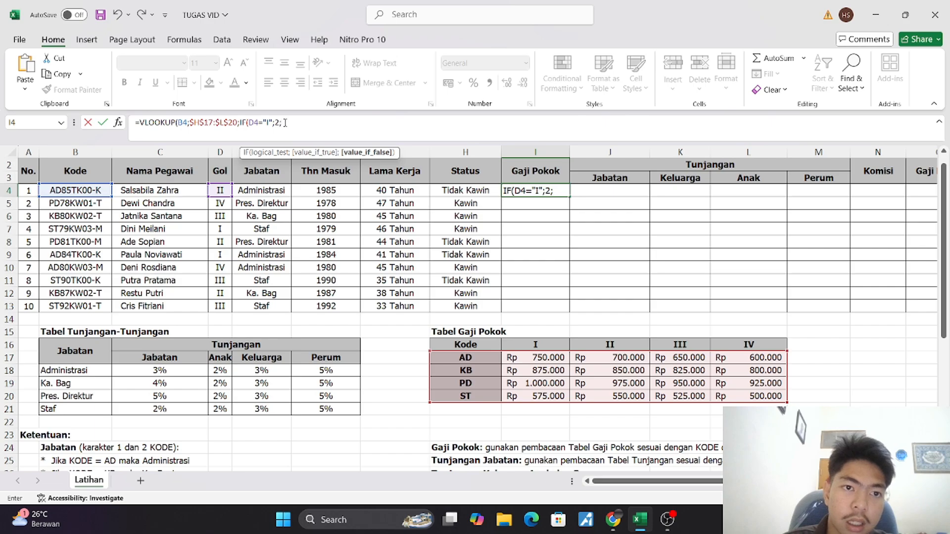
Duplicate the IF condition in the I4 formula and change the copy to return 3 when D4 is "II"
left_click_drag(285, 123, 240, 122)
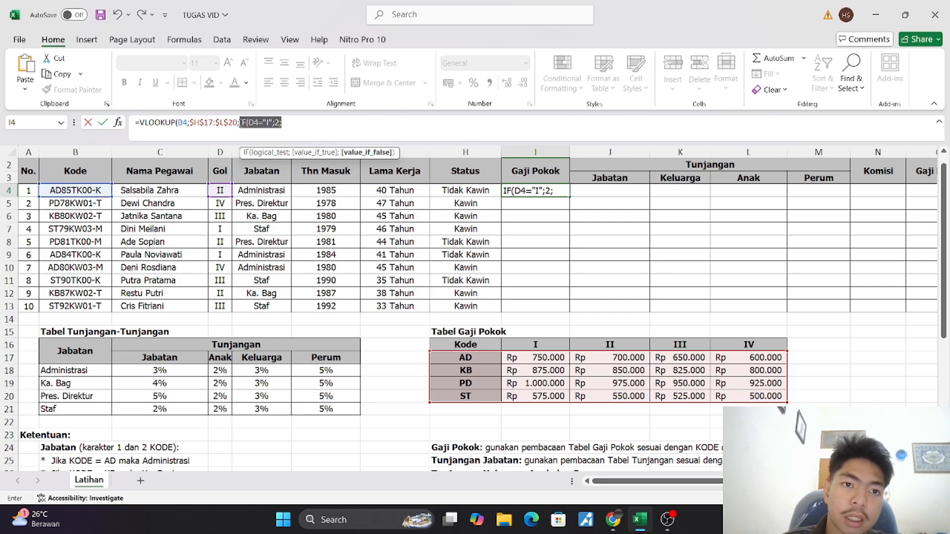
key("ctrl+c")
left_click(357, 130)
key("ctrl+v")
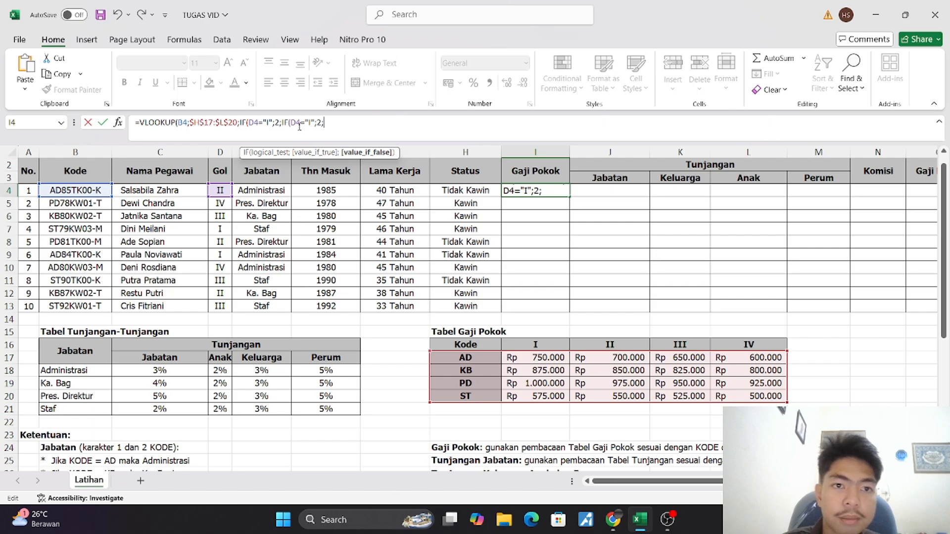
left_click(312, 123)
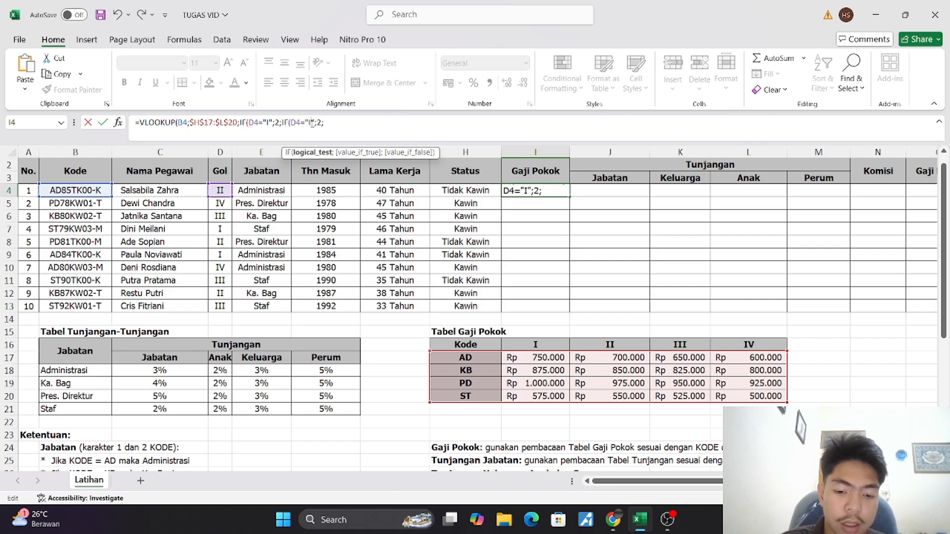
type("I")
left_click(324, 123)
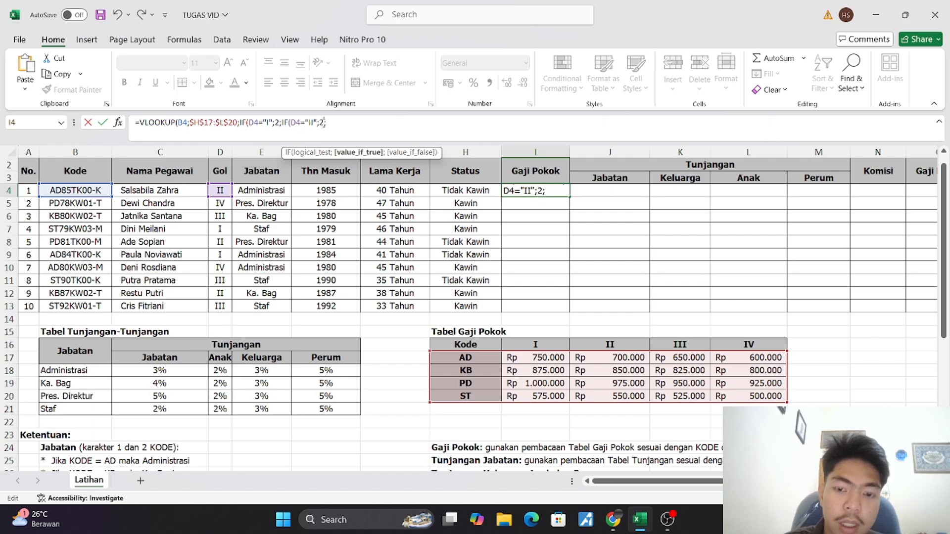
key("BackSpace")
type("3")
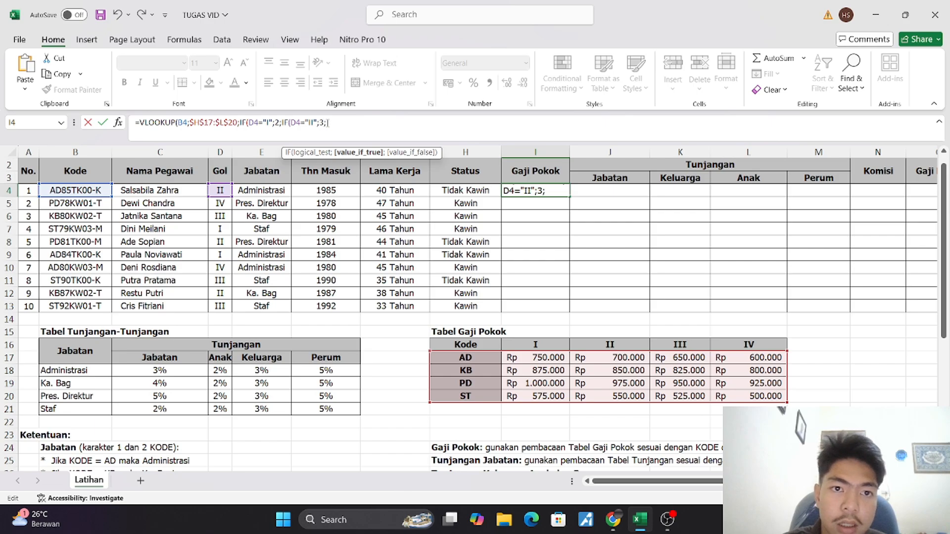
Append a third copy of the IF condition to the I4 formula, returning 4 when D4 is "III"
left_click(328, 123)
key("ctrl+v")
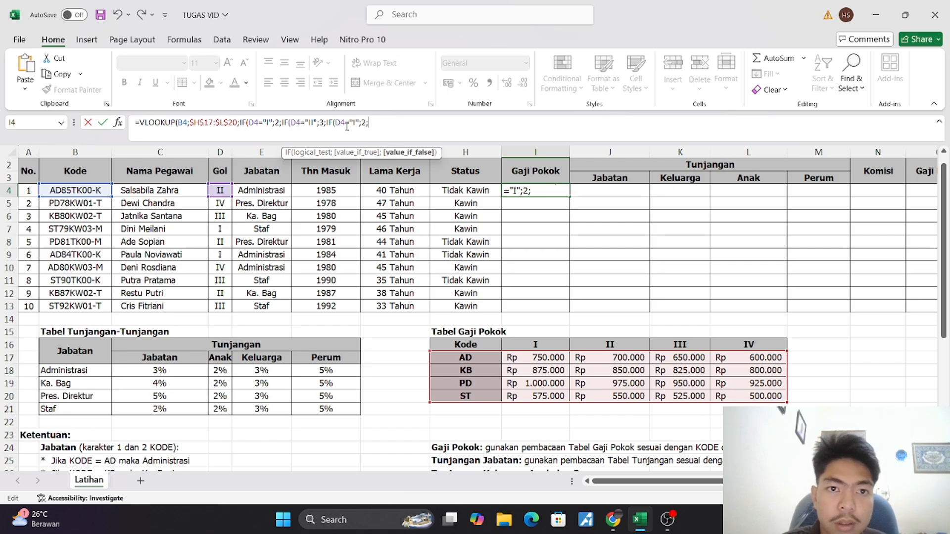
left_click(355, 124)
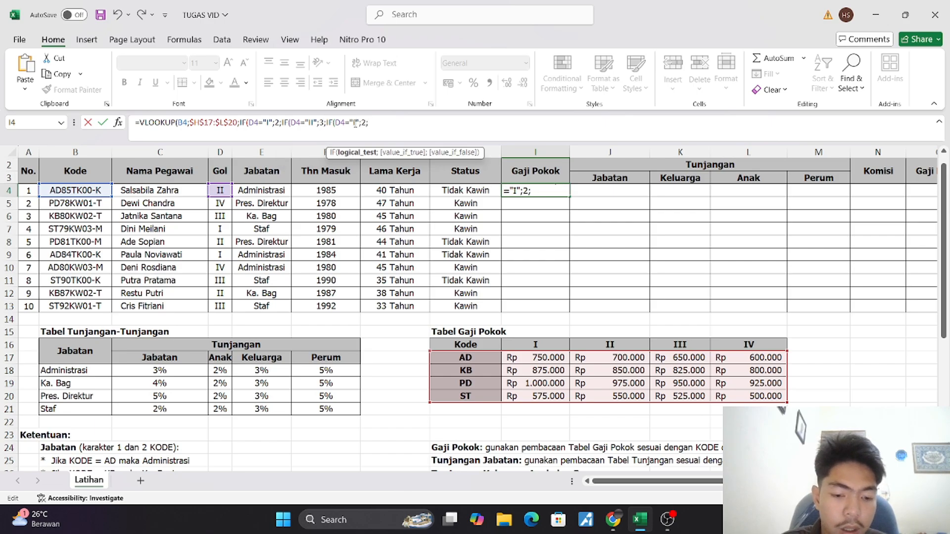
type("II")
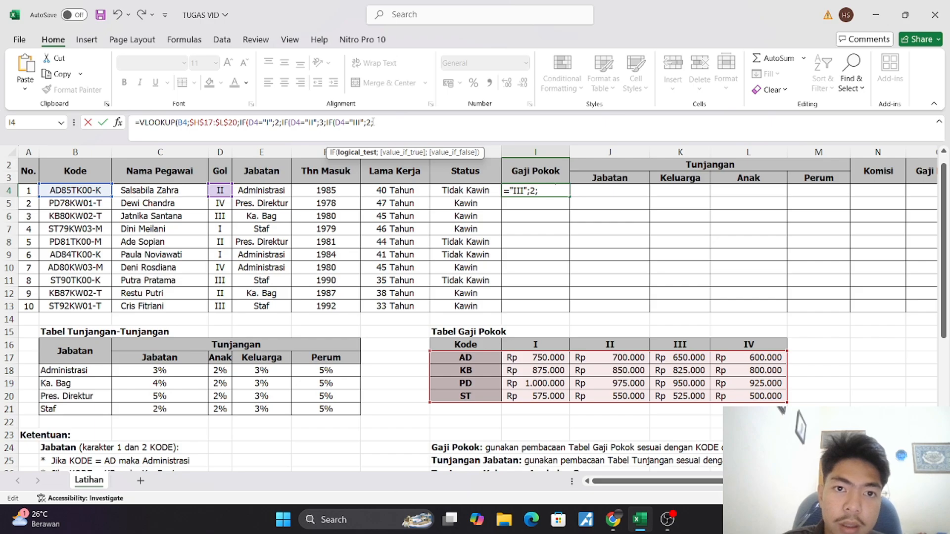
key("BackSpace")
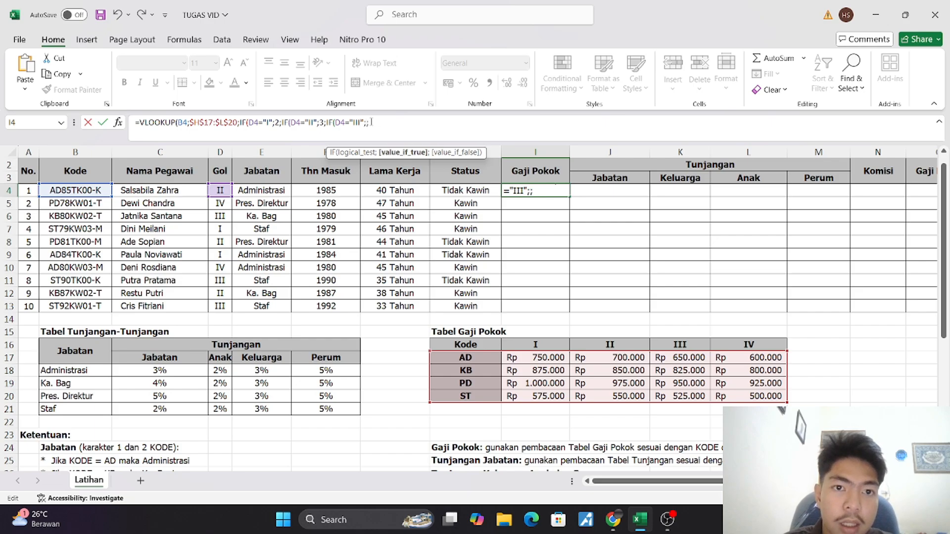
type("4")
key("Right")
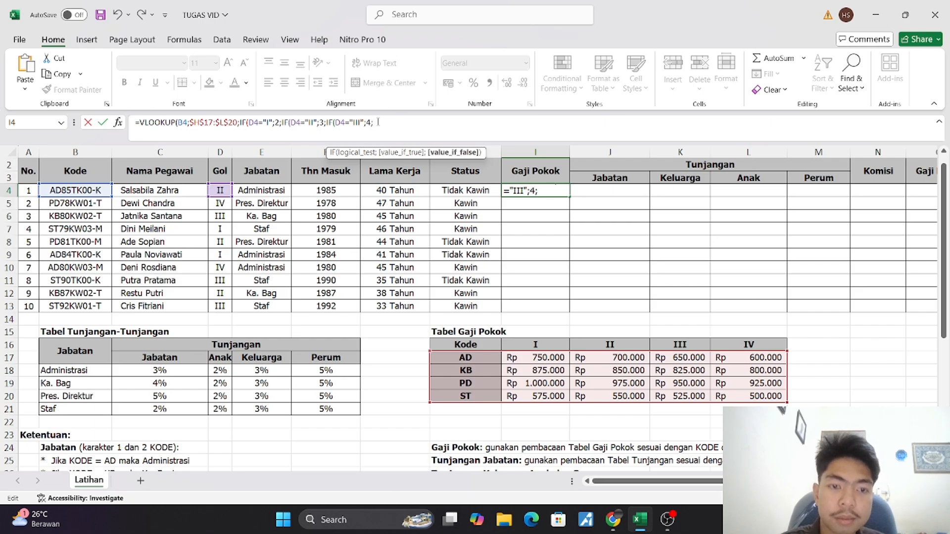
Append the fourth condition as IF(D4="IV";;5, close all five brackets and commit the I4 formula
key("ctrl+v")
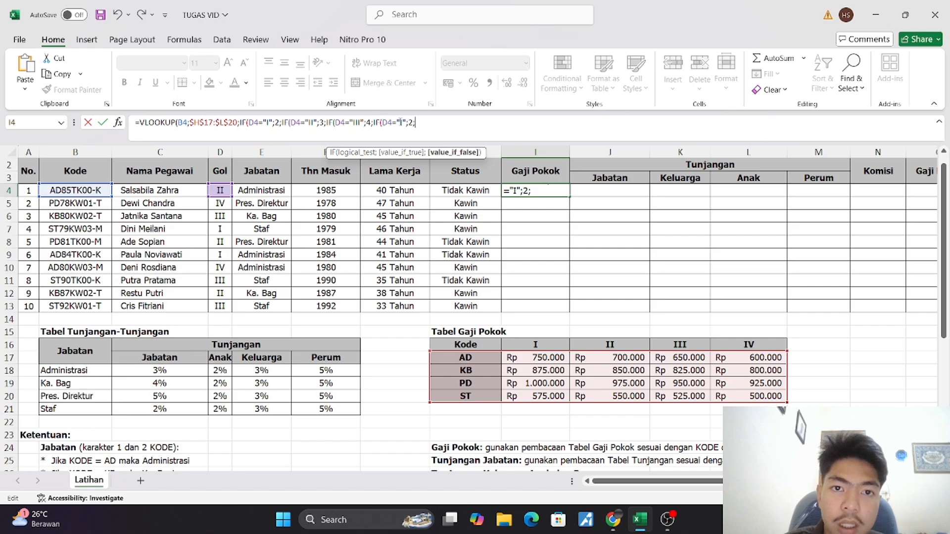
left_click(400, 120)
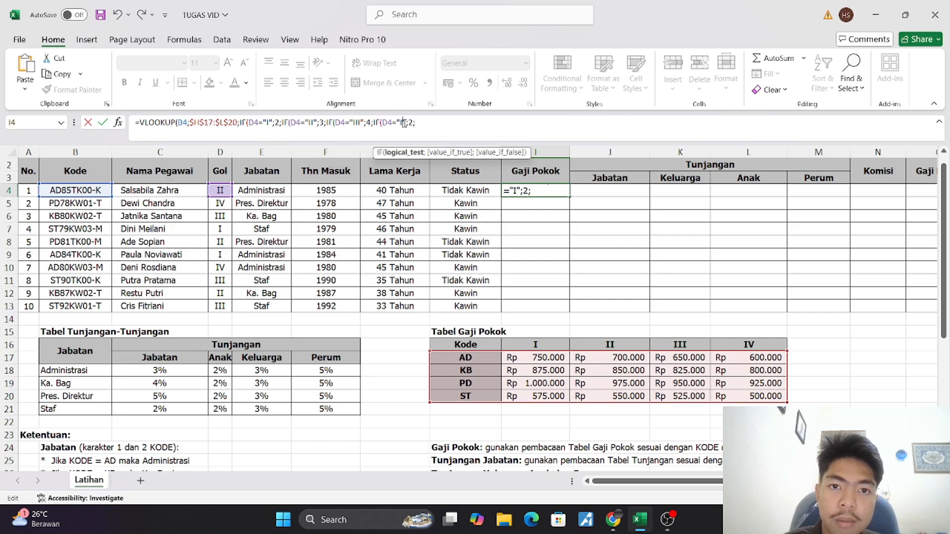
type("V")
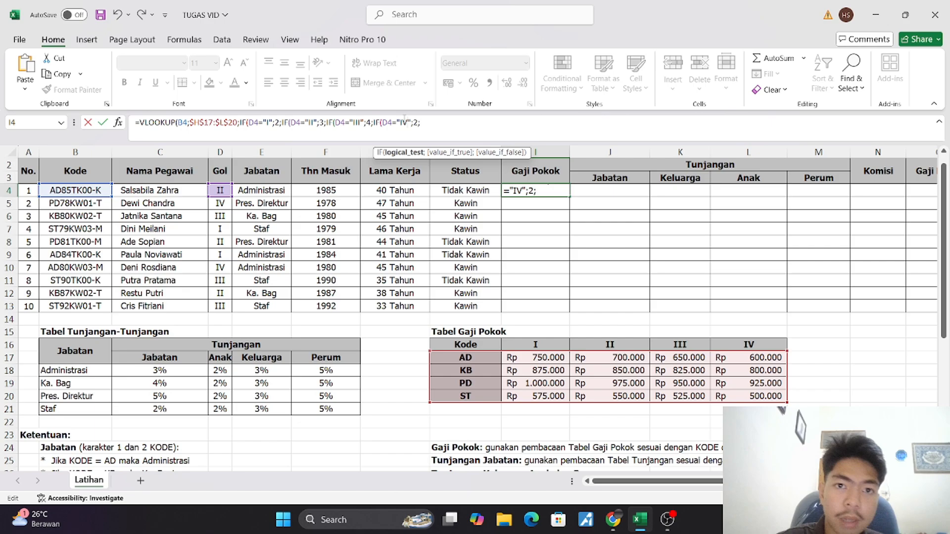
left_click(418, 123)
key("BackSpace")
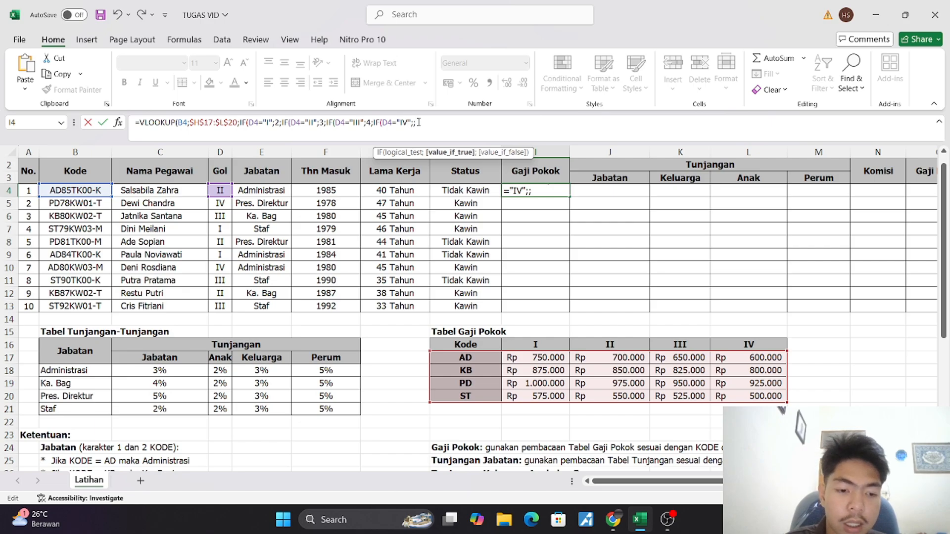
left_click(418, 122)
type("5")
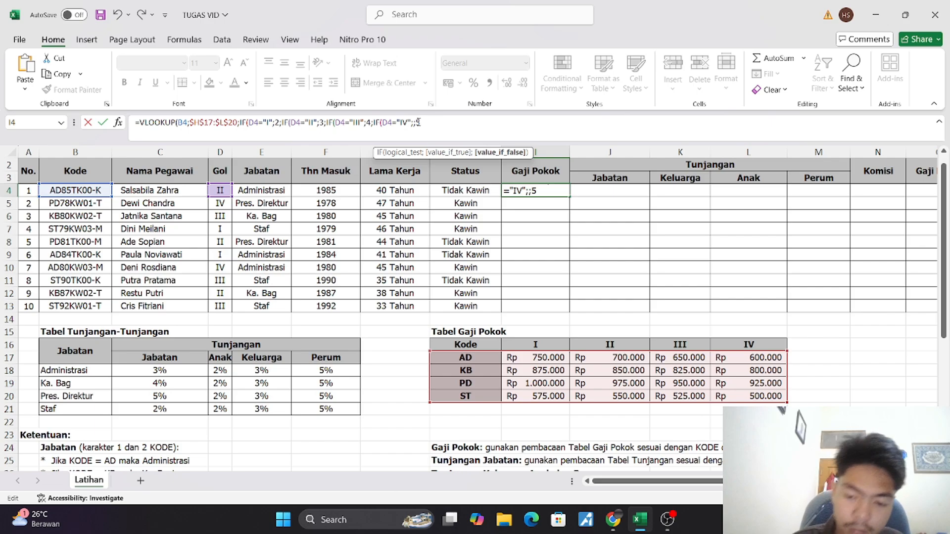
type("))")
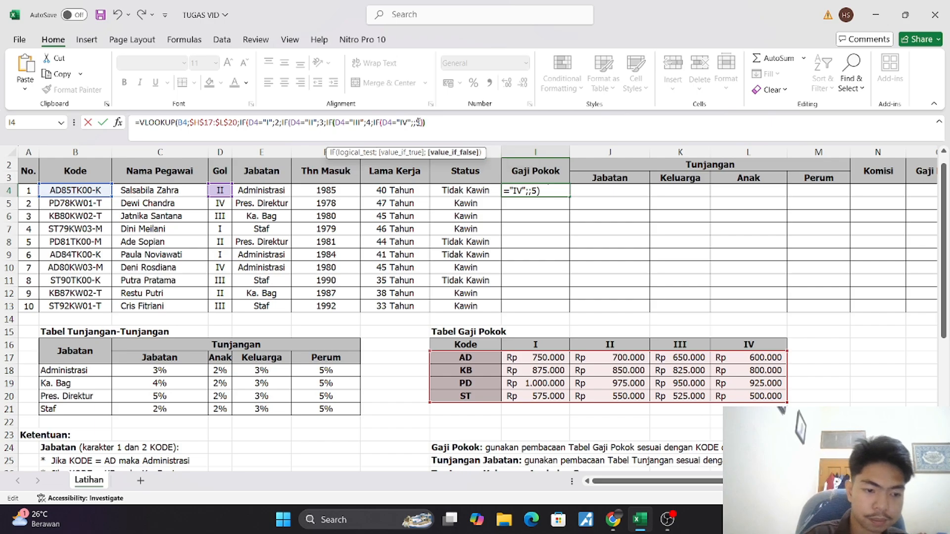
type(")")
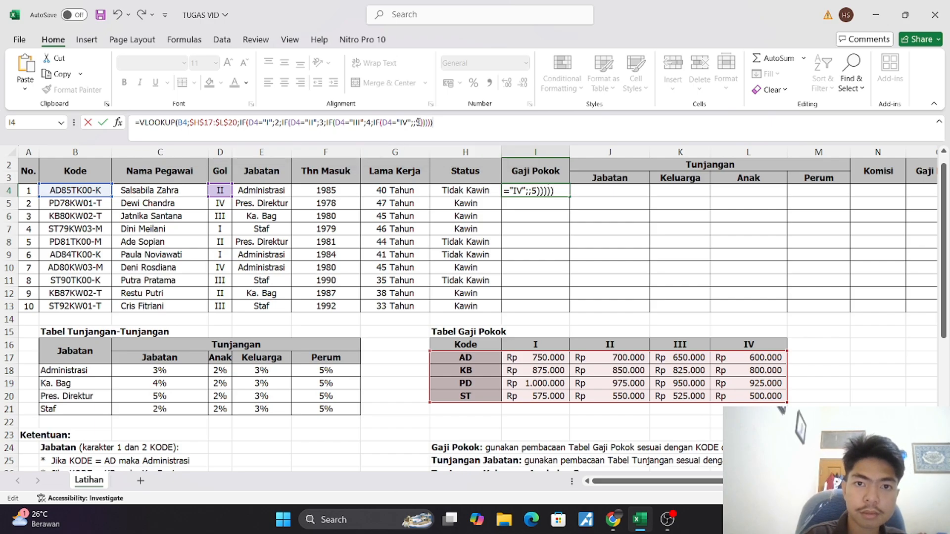
key("Return")
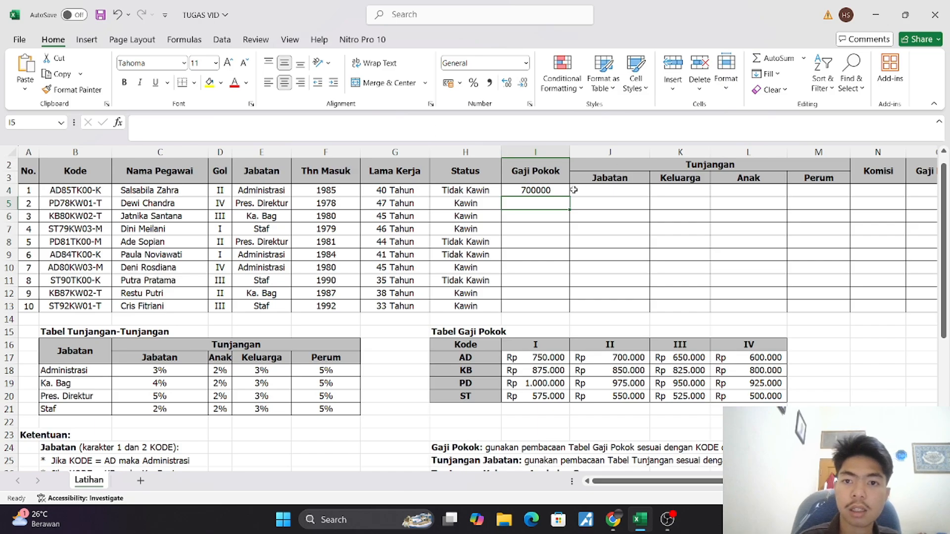
Copy the I4 formula down the Gaji Pokok column to I13 and widen column I slightly
left_click(550, 192)
left_click_drag(571, 197, 574, 312)
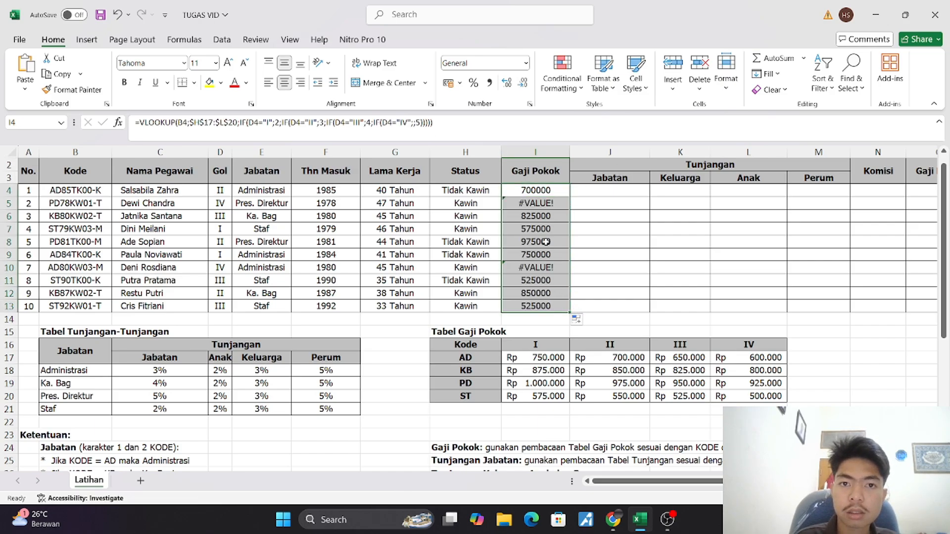
left_click_drag(570, 154, 580, 154)
Remove the extra semicolon before the 5 in the I5 formula so its last condition reads IF(D5="IV";5)
left_click(551, 200)
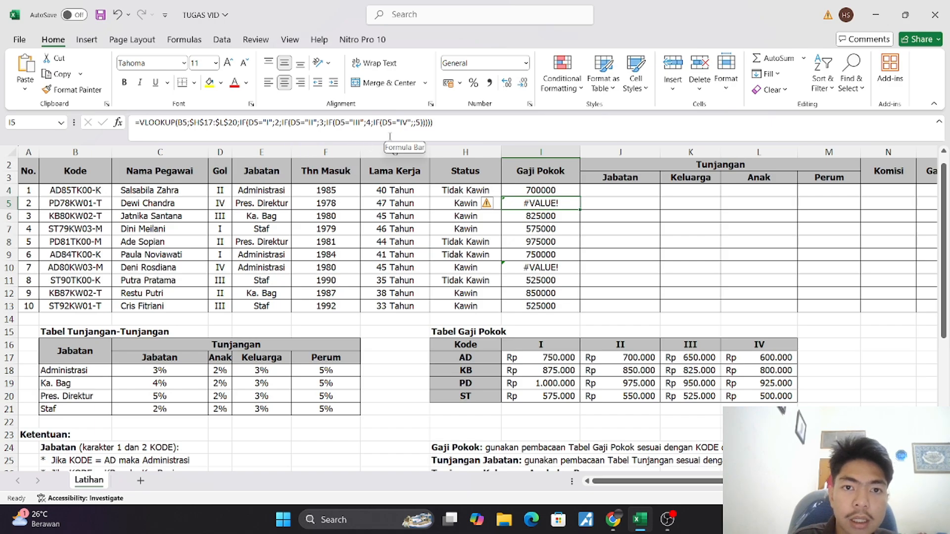
left_click(418, 125)
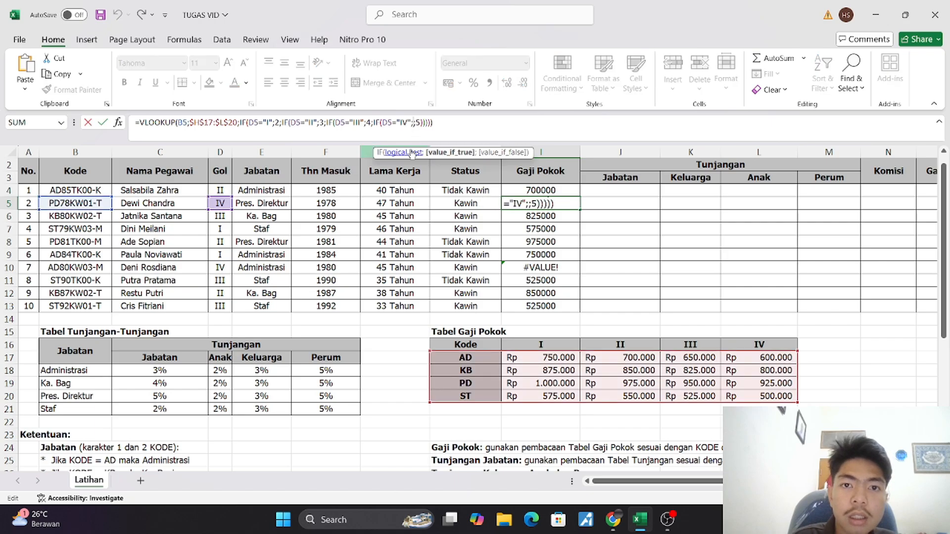
key("BackSpace")
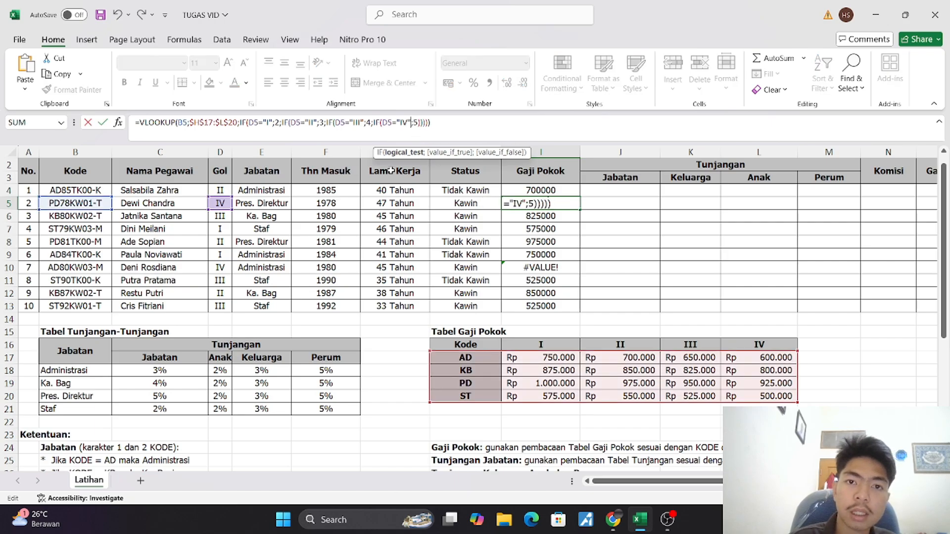
left_click(523, 193)
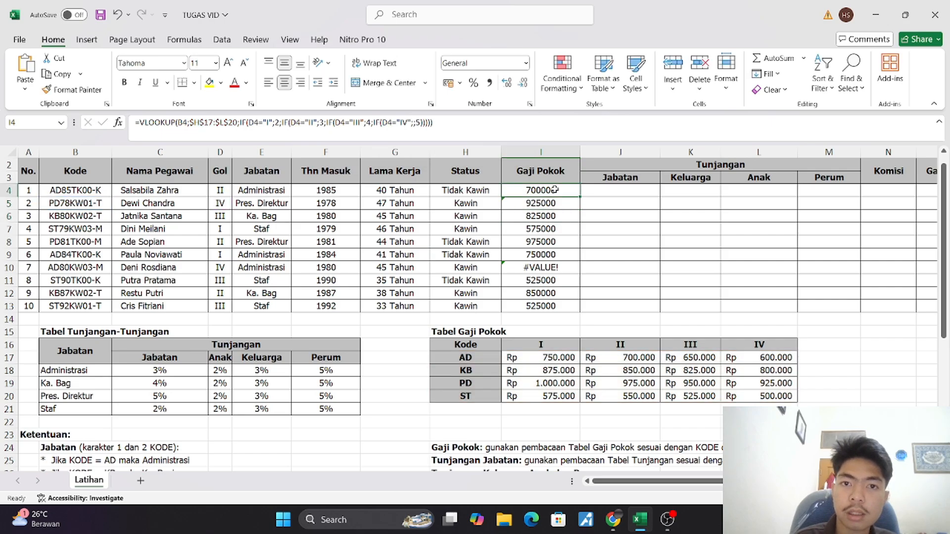
Correct the I4 formula's last condition to IF(D4="IV";5) by removing the extra semicolon, and reselect I4
left_click(417, 123)
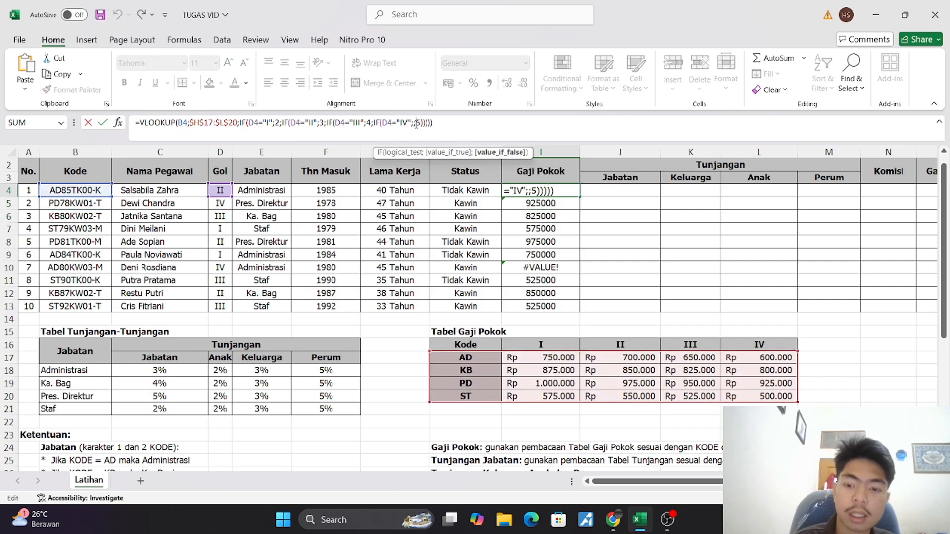
key("BackSpace")
key("Return")
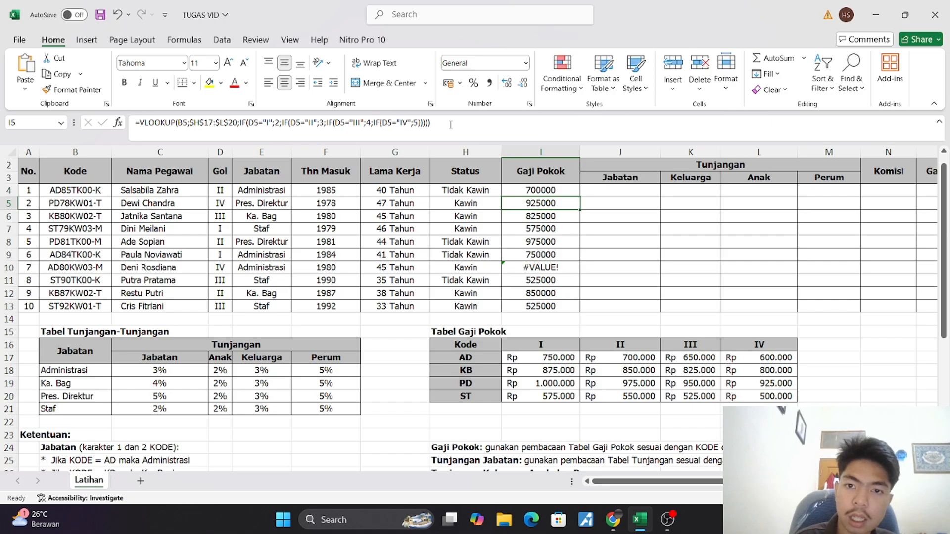
left_click(557, 188)
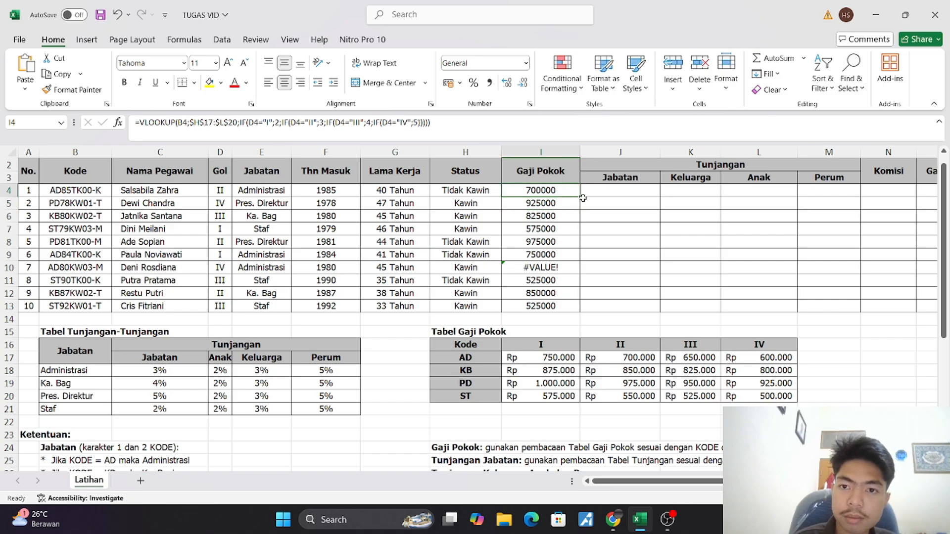
Copy the corrected I4 formula down the Gaji Pokok column to I13 and apply the Rp accounting format to the range
left_click_drag(583, 199, 569, 256)
left_click(566, 207)
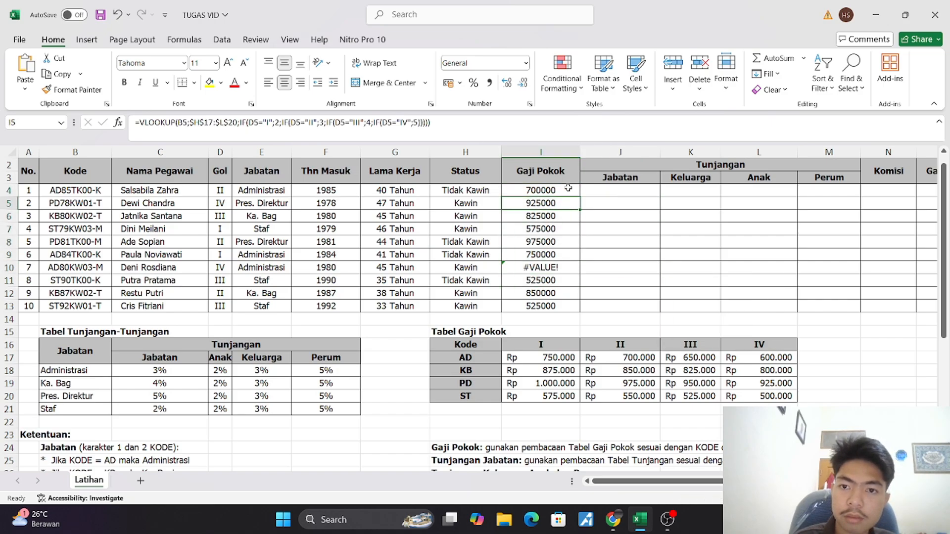
left_click(569, 188)
left_click_drag(579, 197, 586, 307)
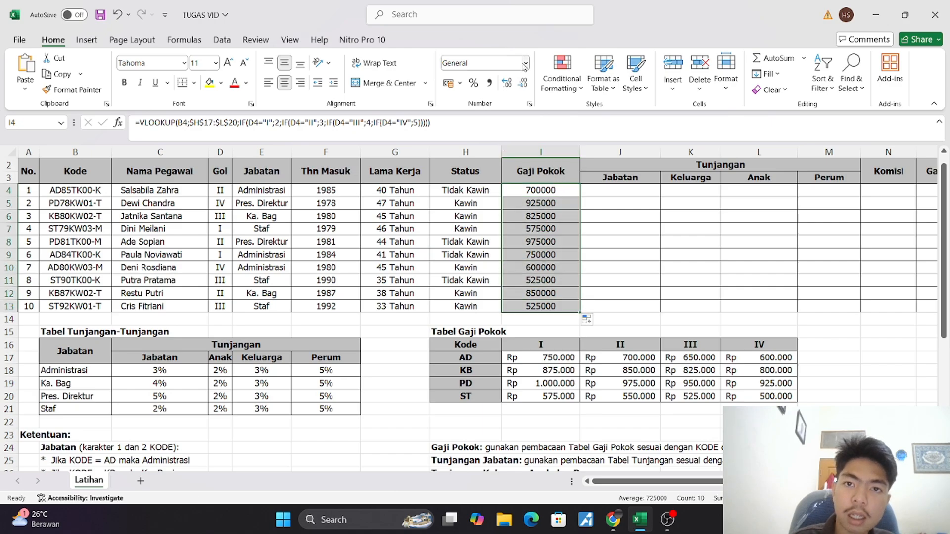
left_click(459, 87)
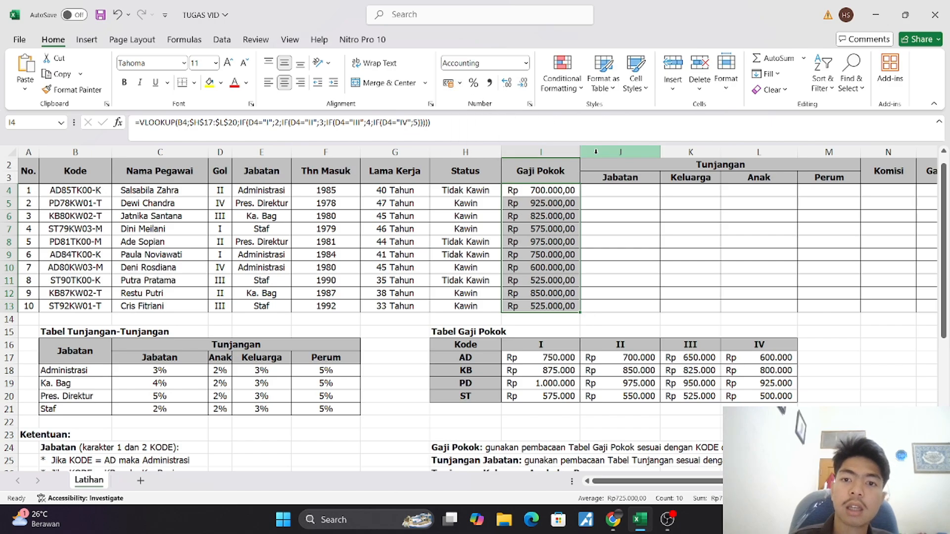
Start the Tunjangan Jabatan formula in J4 as a VLOOKUP with the Jabatan cell E4 as lookup value
left_click(599, 194)
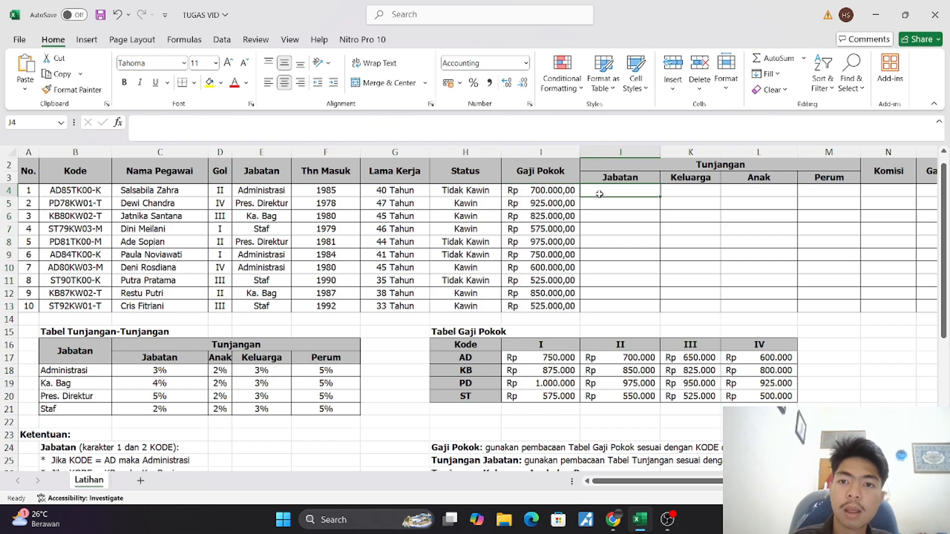
scroll(599, 194, "right", 3)
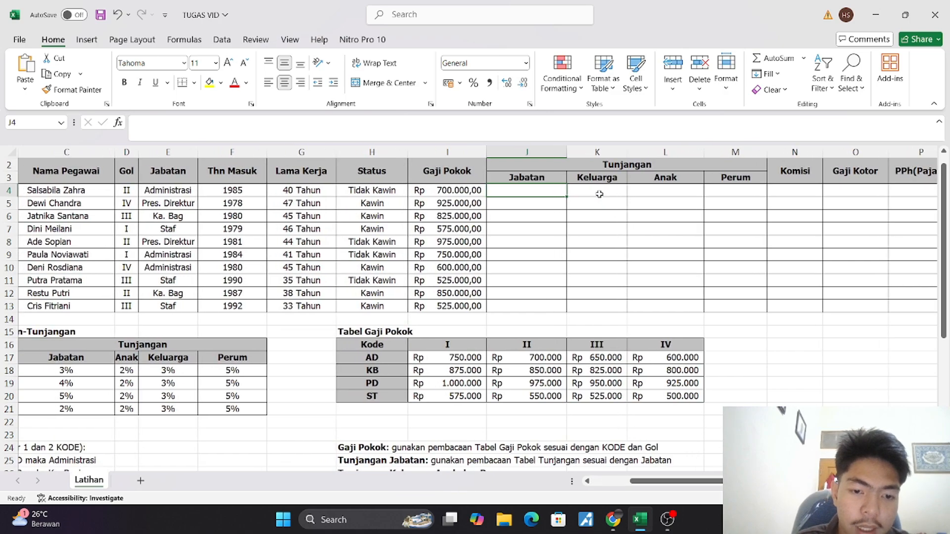
scroll(599, 194, "down", 4)
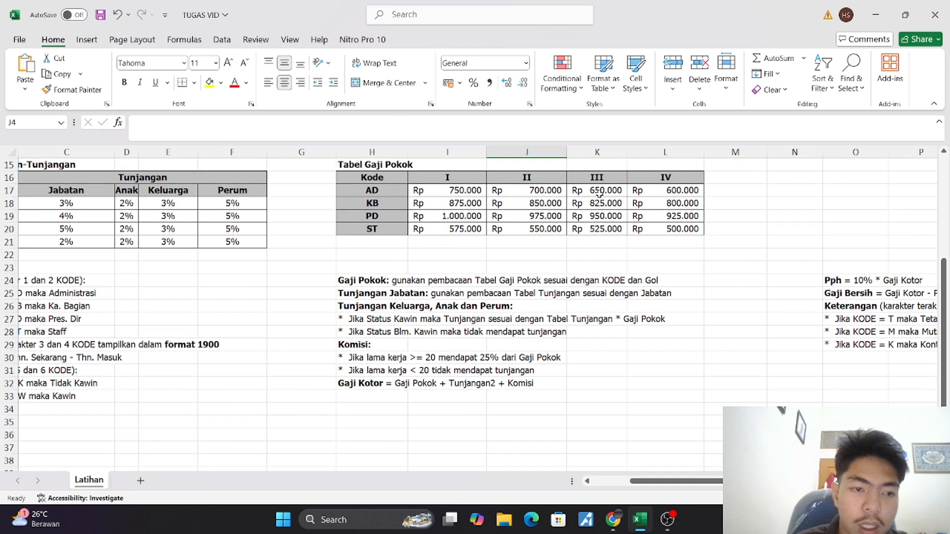
scroll(600, 194, "left", 2)
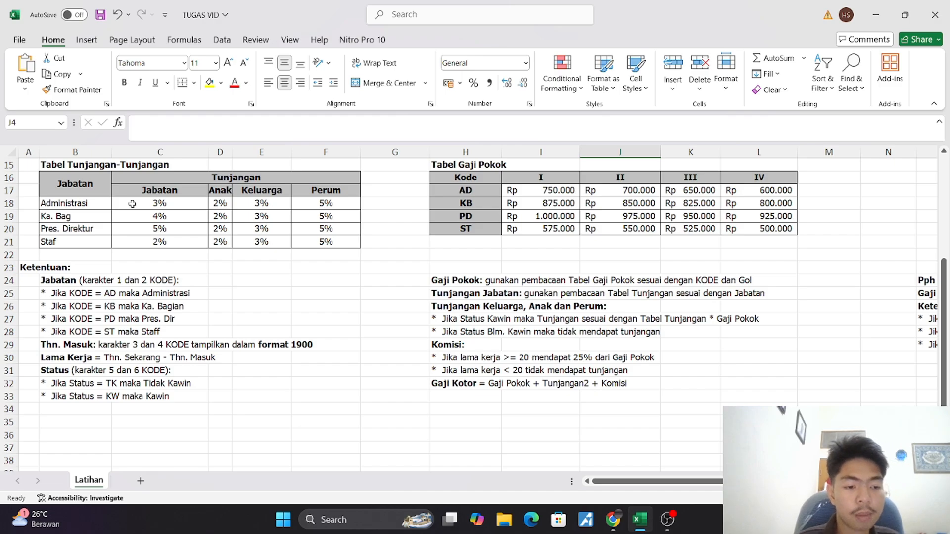
scroll(132, 204, "up", 5)
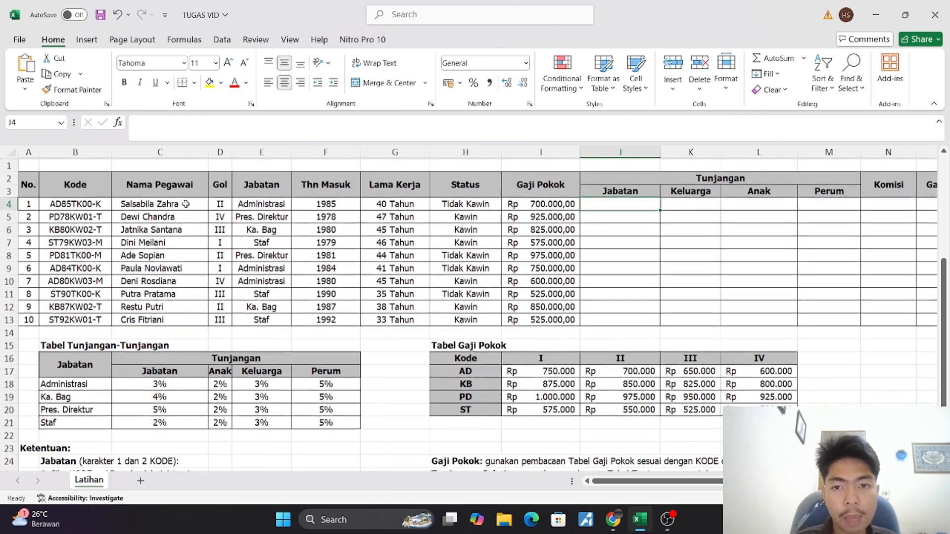
left_click(350, 127)
type("=")
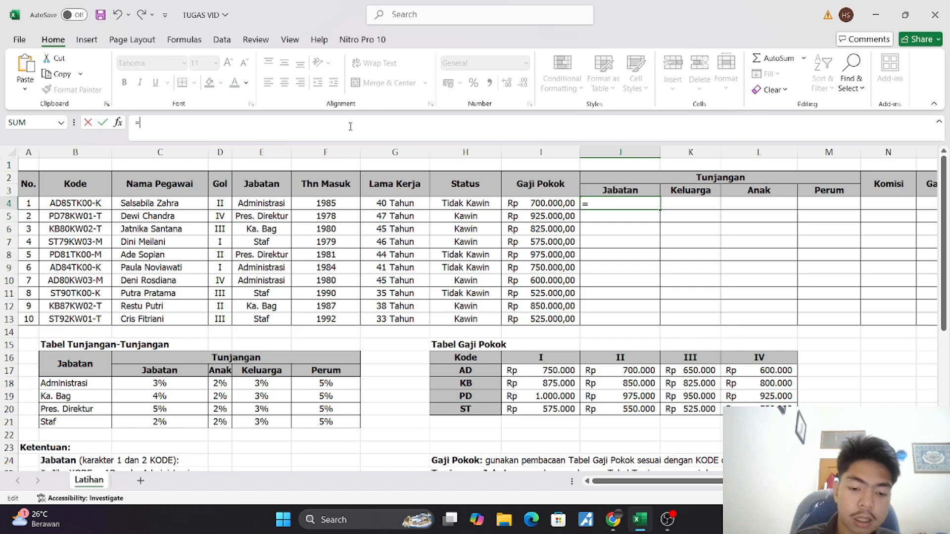
type("vlo")
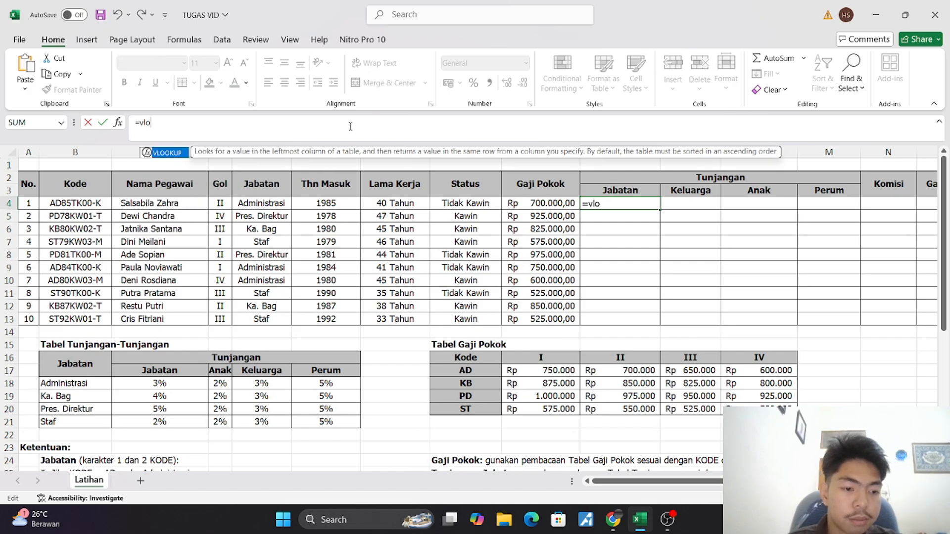
key("Tab")
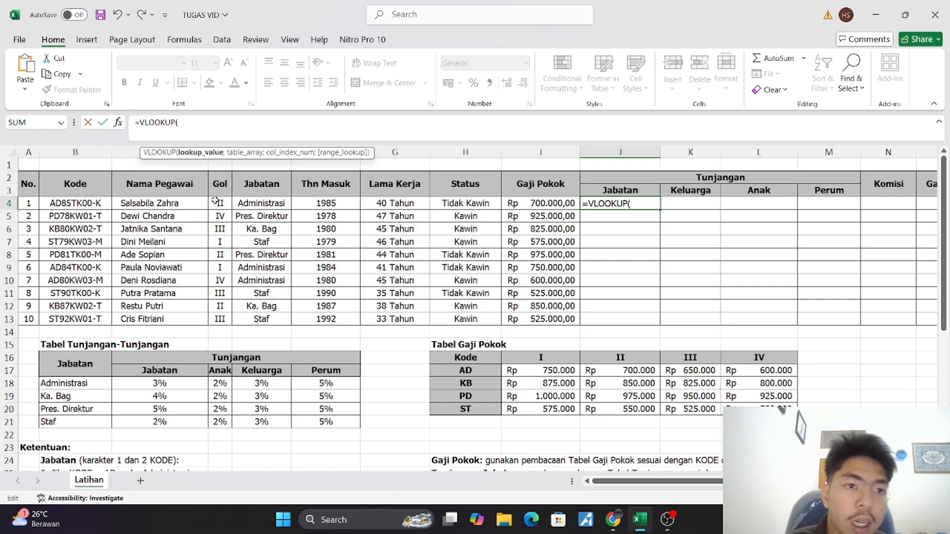
left_click(246, 203)
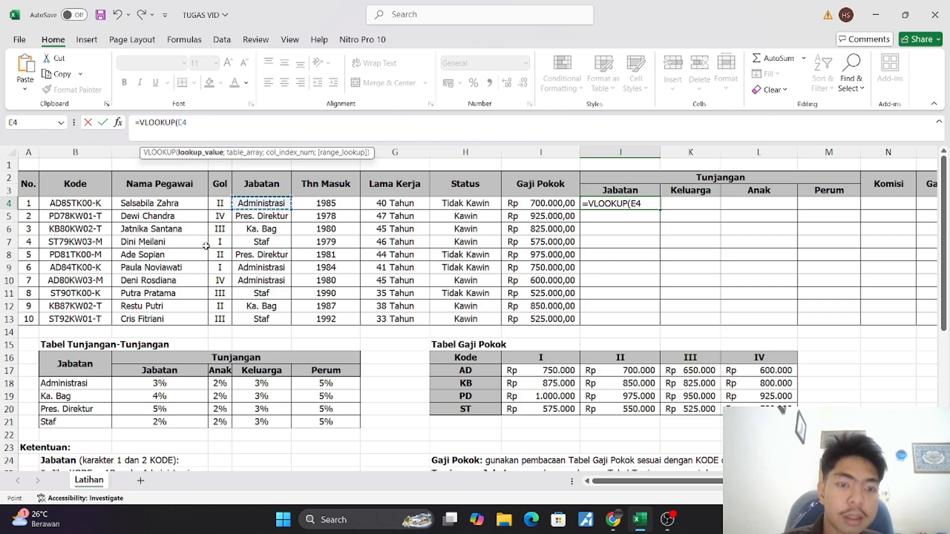
Add the Tabel Tunjangan data range B18:F21 as the table array and make it absolute as $B$18:$F$21
type(";")
scroll(206, 244, "down", 3)
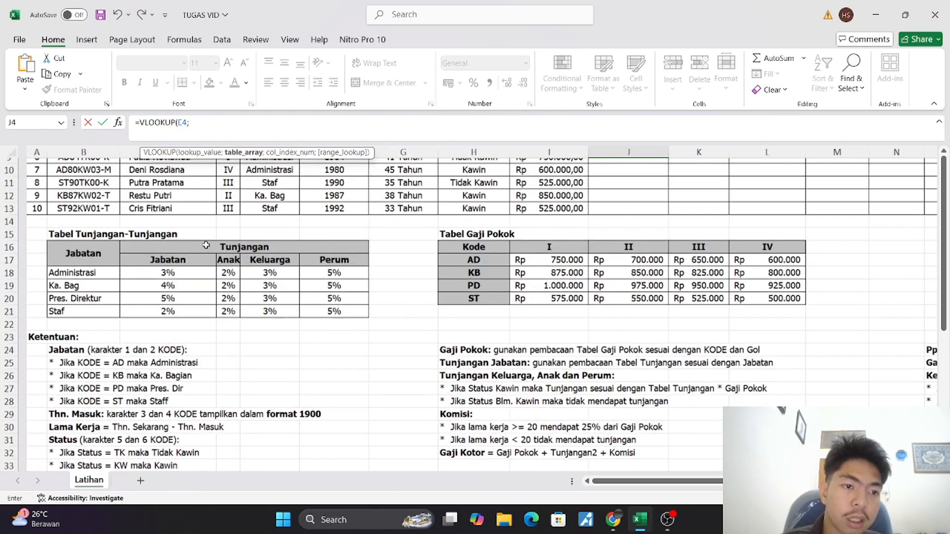
left_click_drag(83, 268, 302, 291)
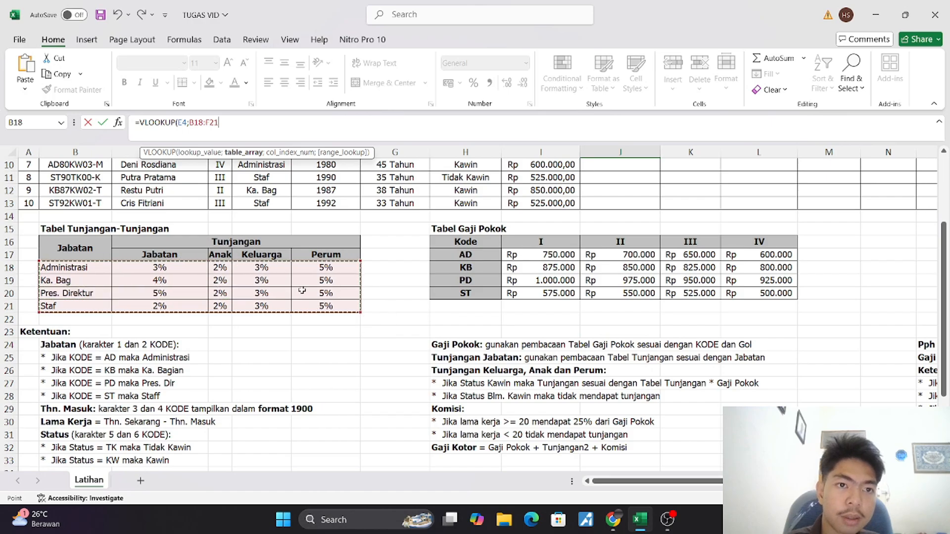
left_click(191, 123)
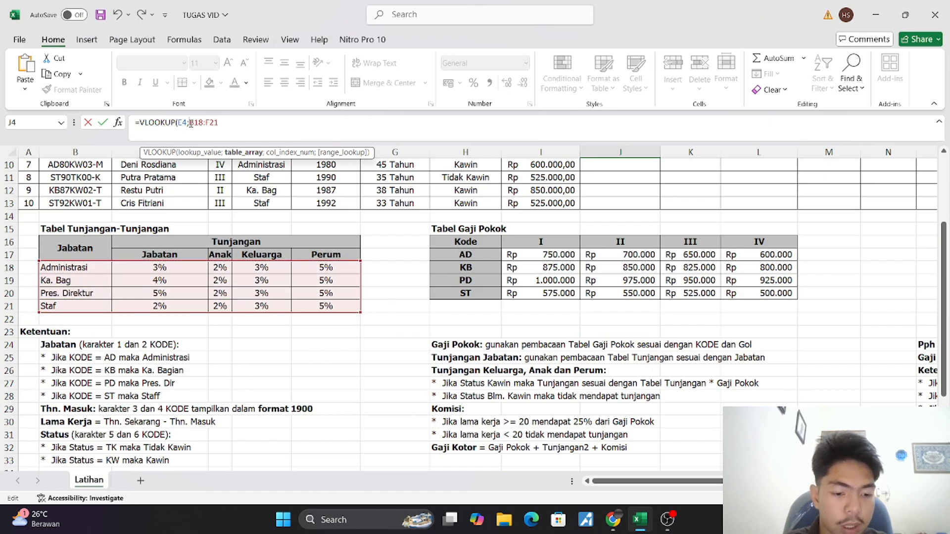
type("$")
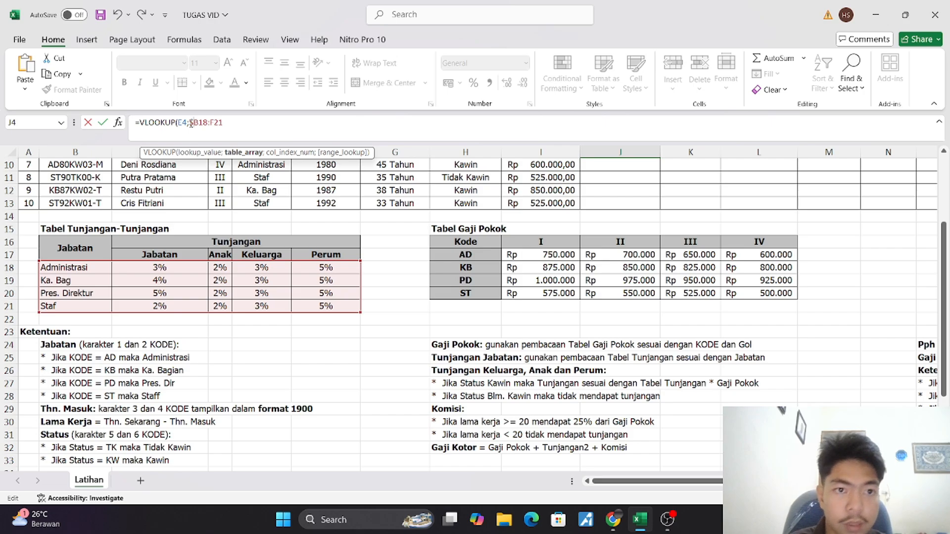
left_click(201, 124)
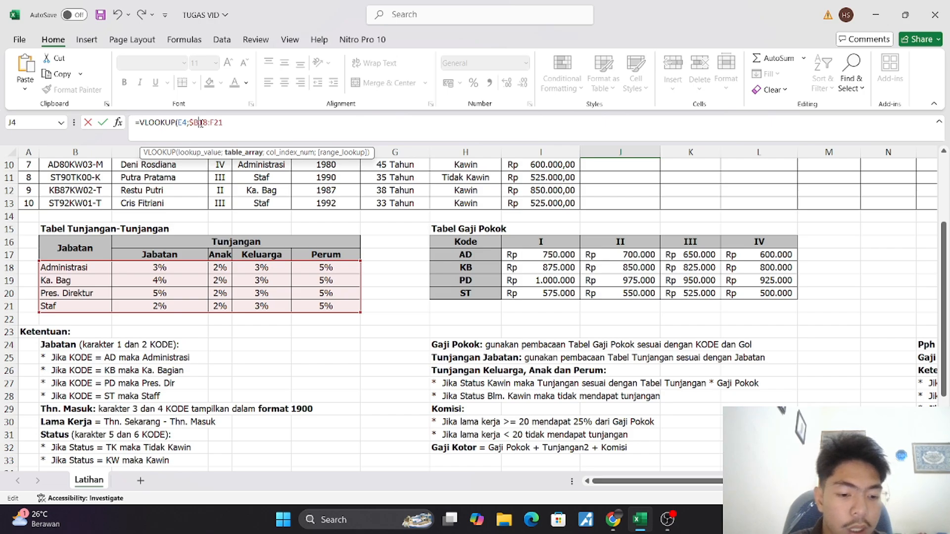
type("$")
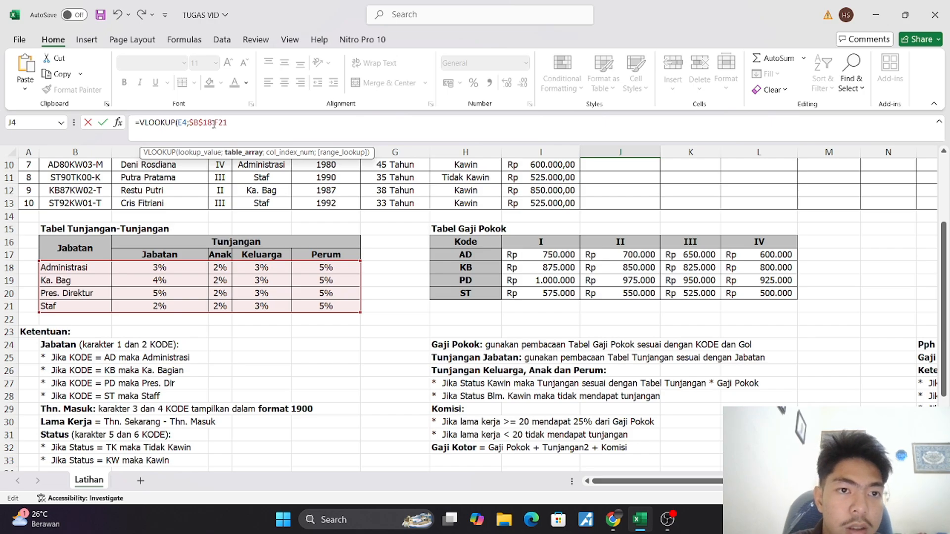
left_click(213, 124)
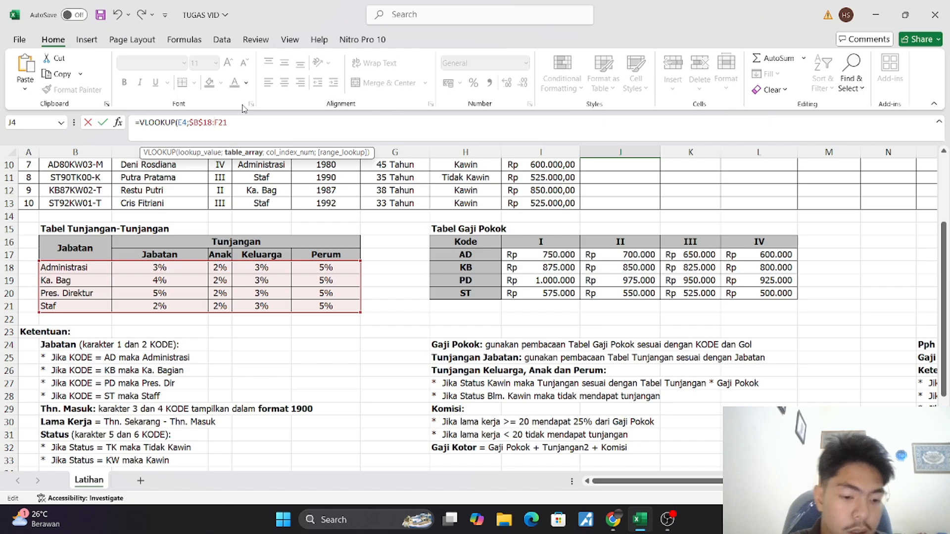
type("$")
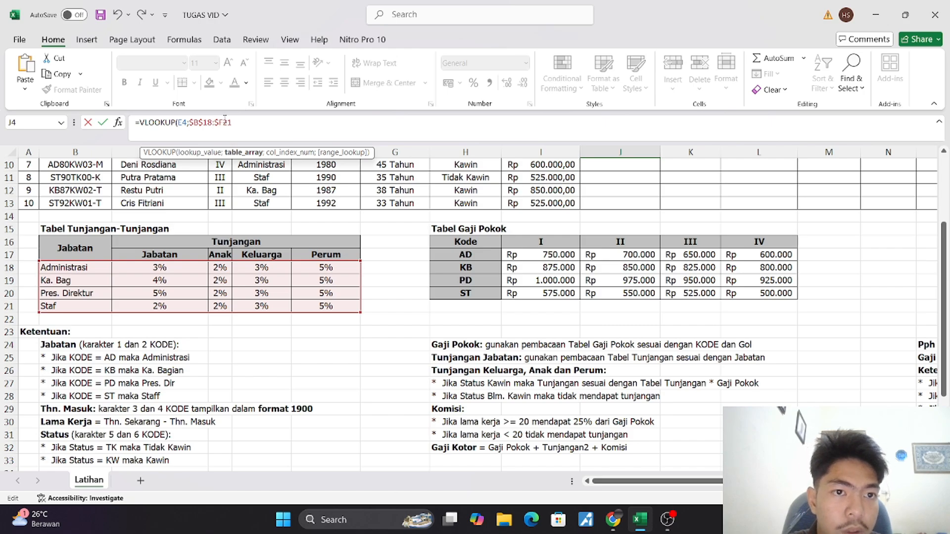
left_click(224, 123)
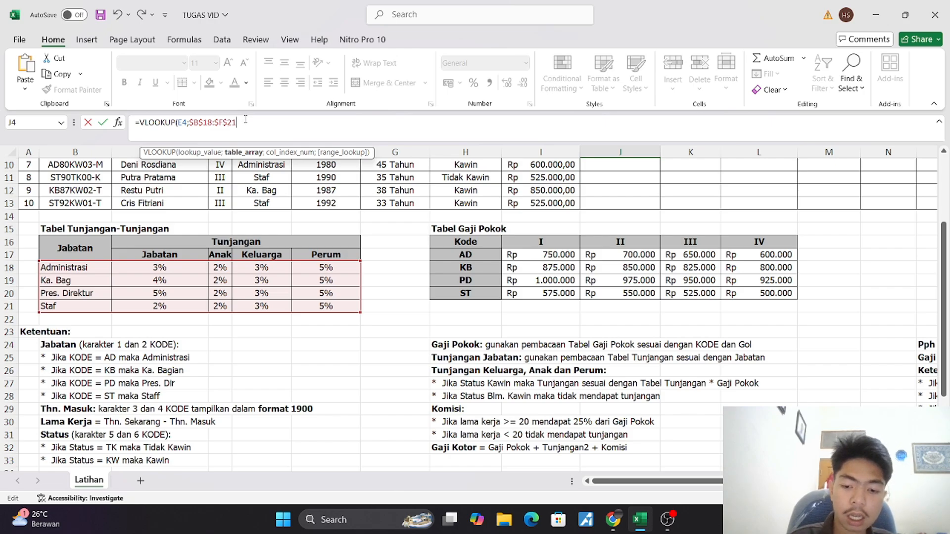
Set the VLOOKUP's column index to 2 and its range lookup to FALSE for an exact match
scroll(241, 188, "up", 3)
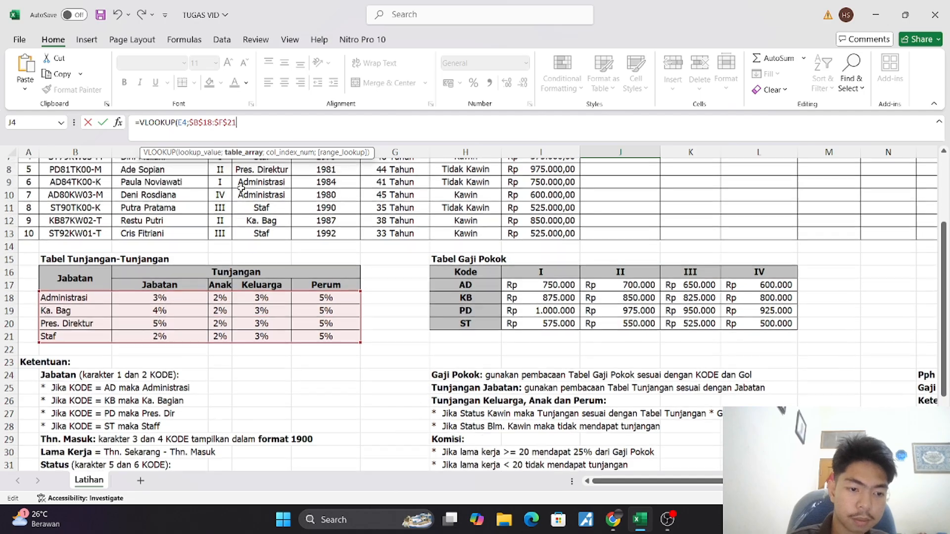
scroll(241, 188, "down", 2)
scroll(212, 223, "up", 1)
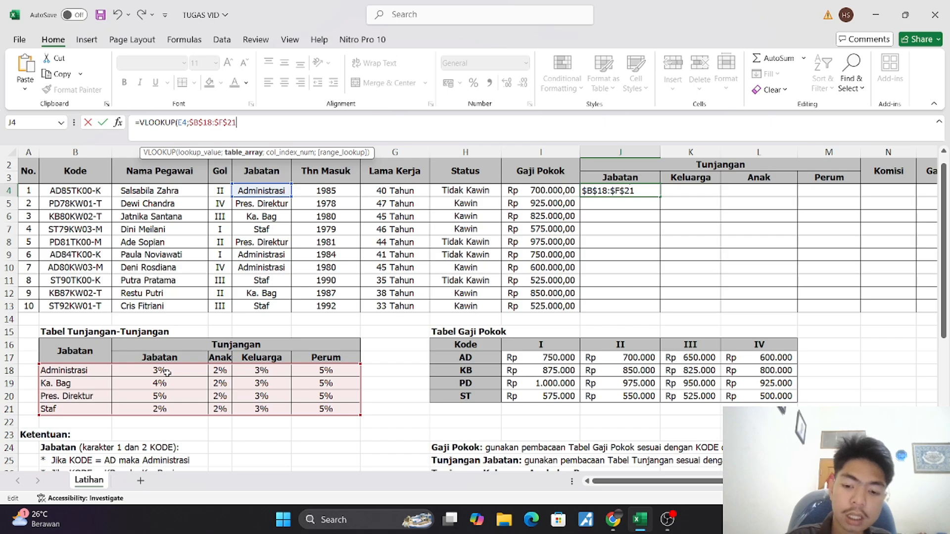
type(";")
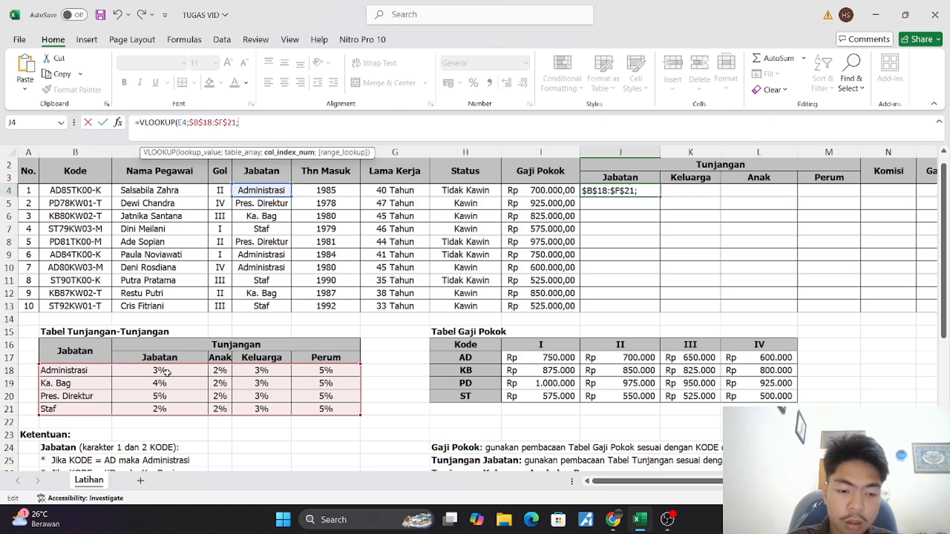
type("2")
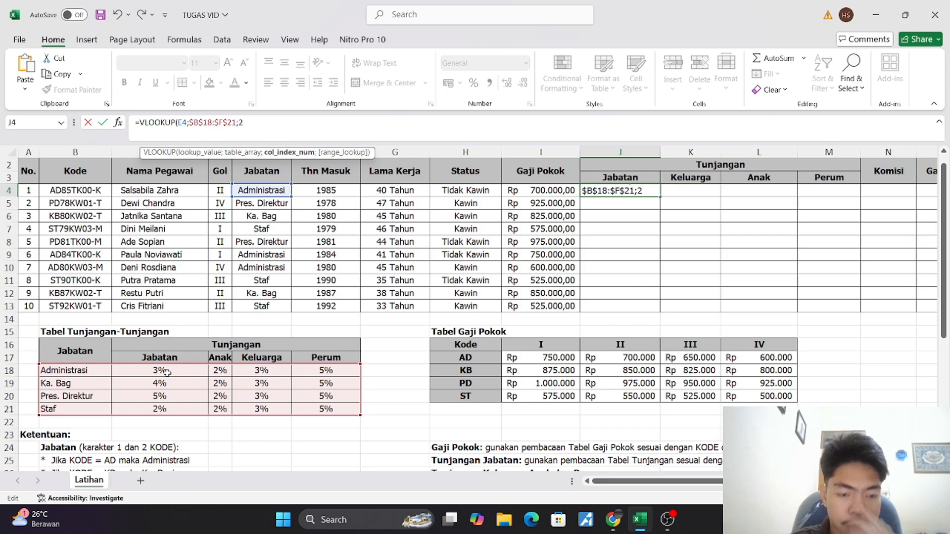
type(";")
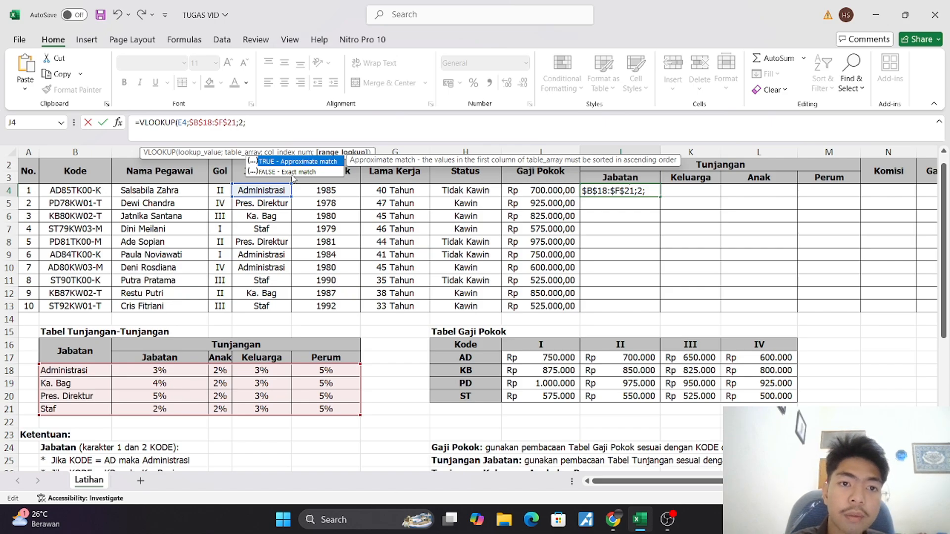
left_click(295, 172)
double_click(294, 172)
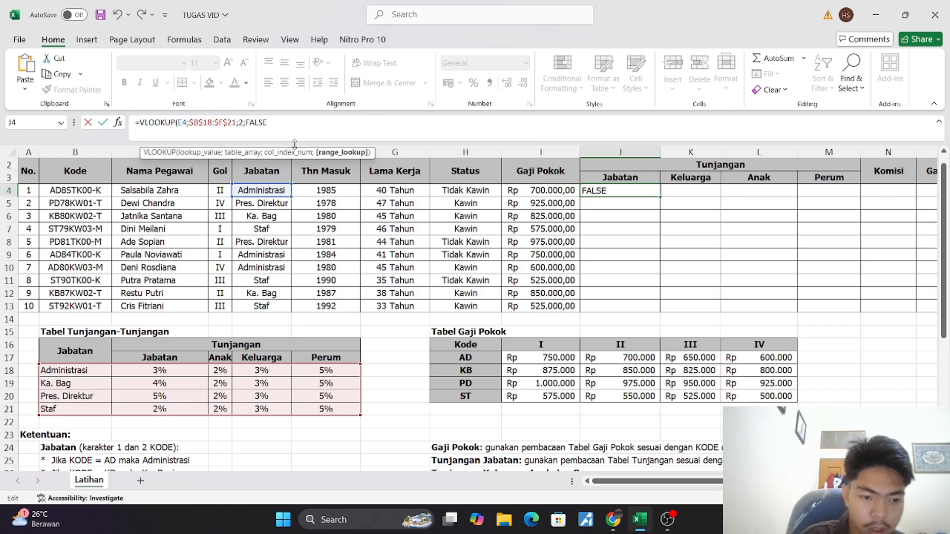
Close the VLOOKUP, multiply it by the Gaji Pokok cell I4 and commit the J4 formula
type(")")
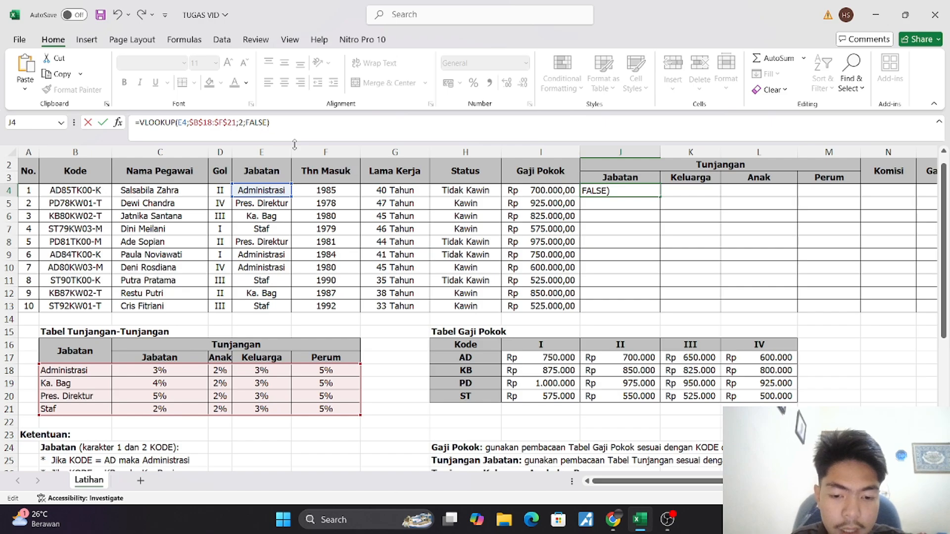
type("*")
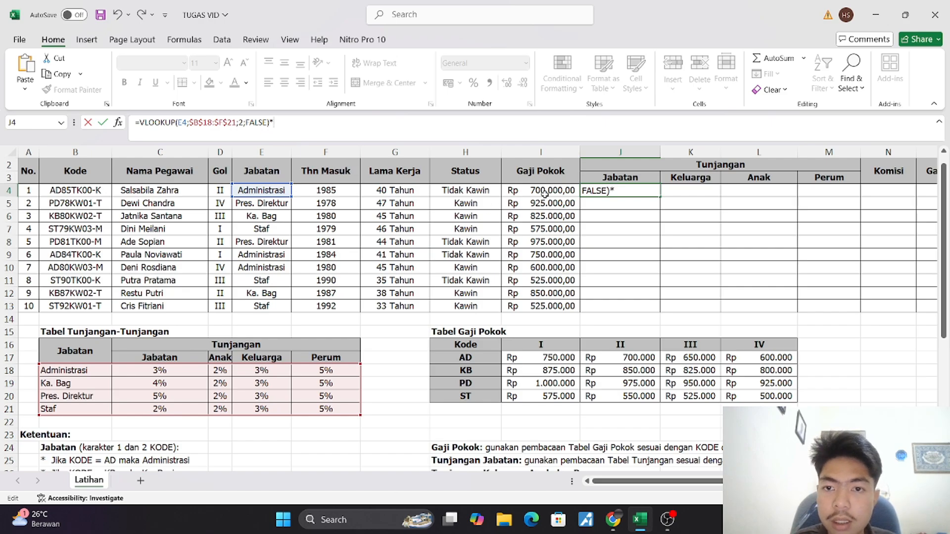
left_click(544, 195)
key("Return")
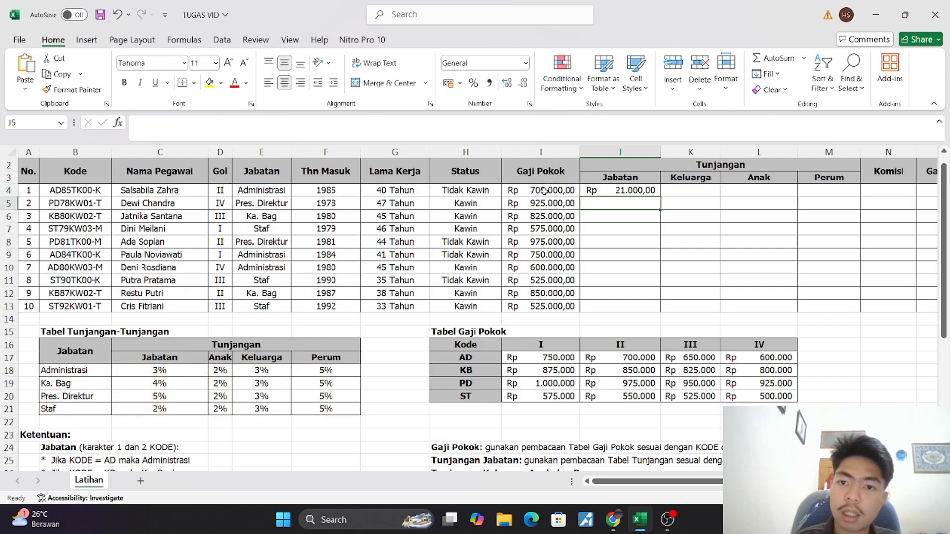
Copy the J4 formula down the Tunjangan Jabatan column to J13
left_click(653, 191)
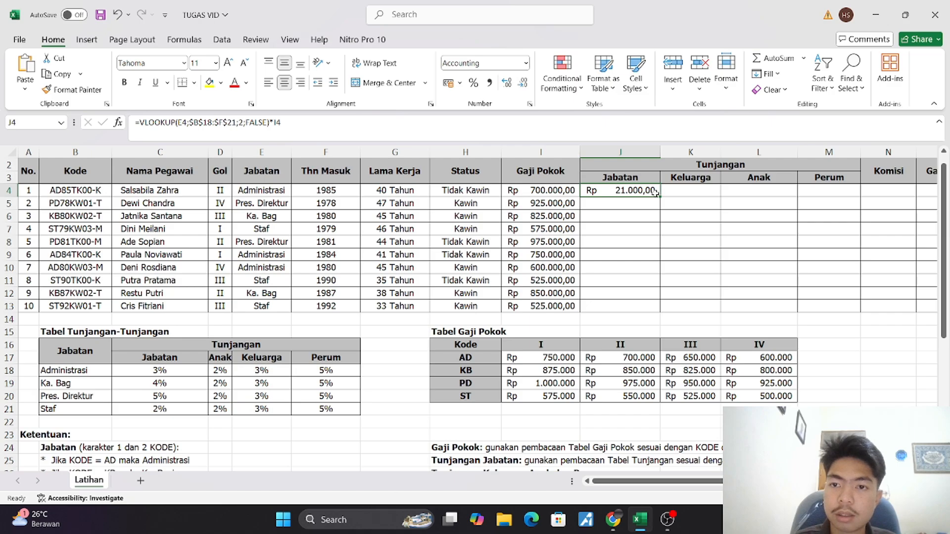
left_click_drag(659, 196, 658, 315)
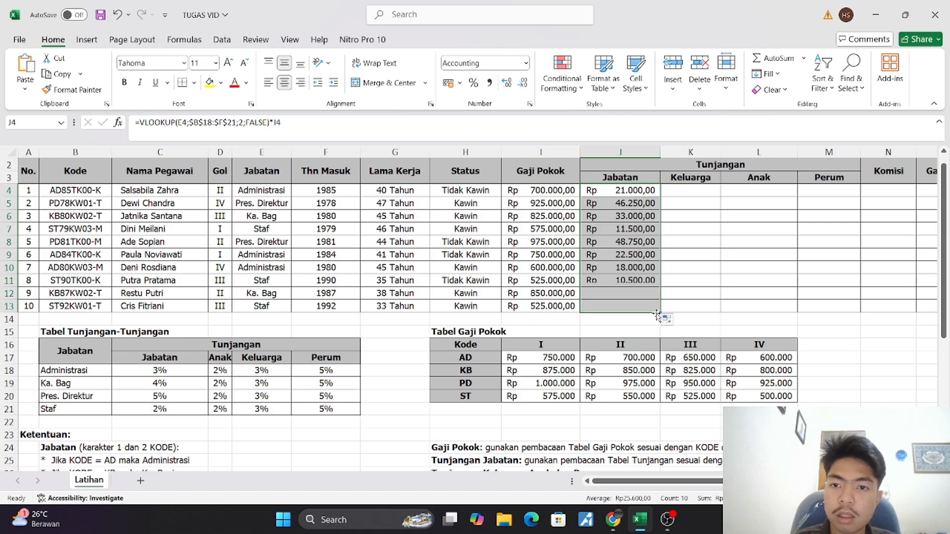
left_click(684, 266)
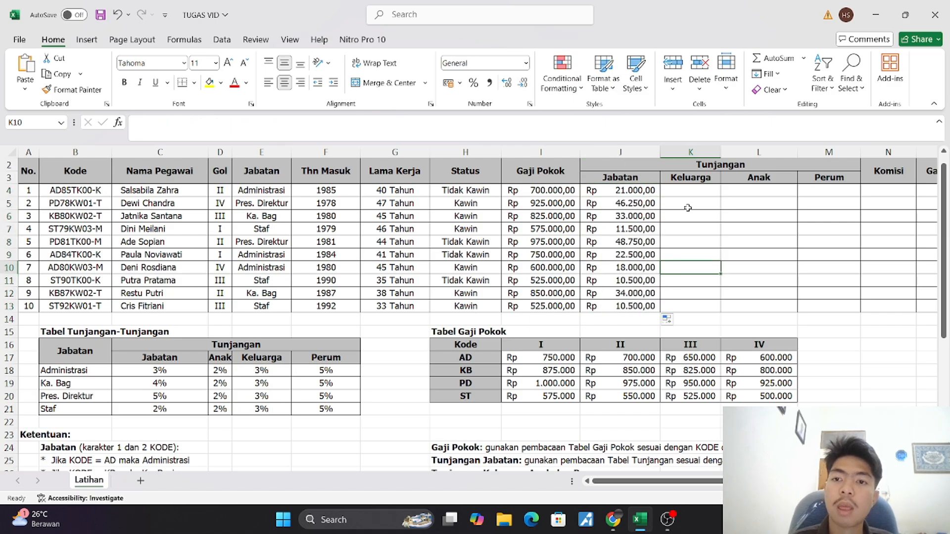
Select K4 in the Keluarga column and read the Ketentuan rules for Tunjangan Keluarga, Anak dan Perum
left_click(685, 189)
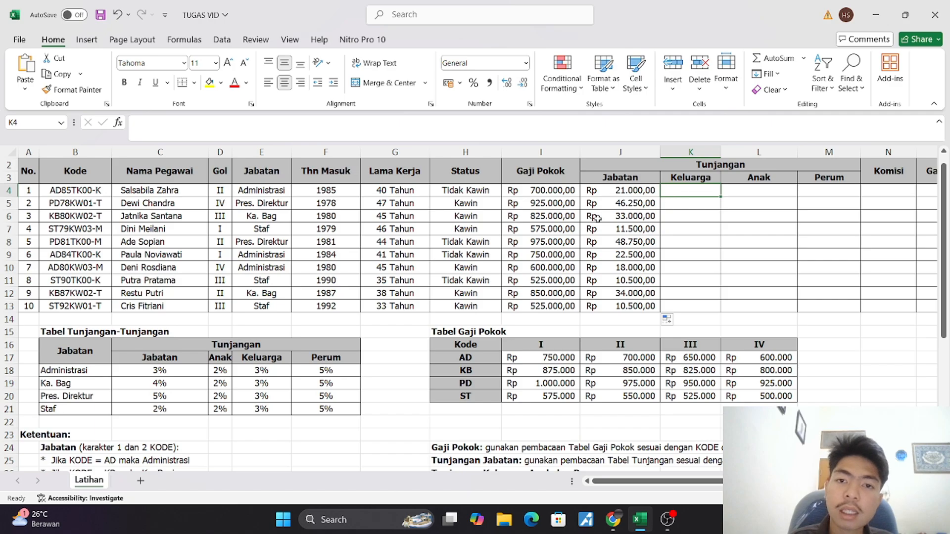
scroll(608, 233, "down", 2)
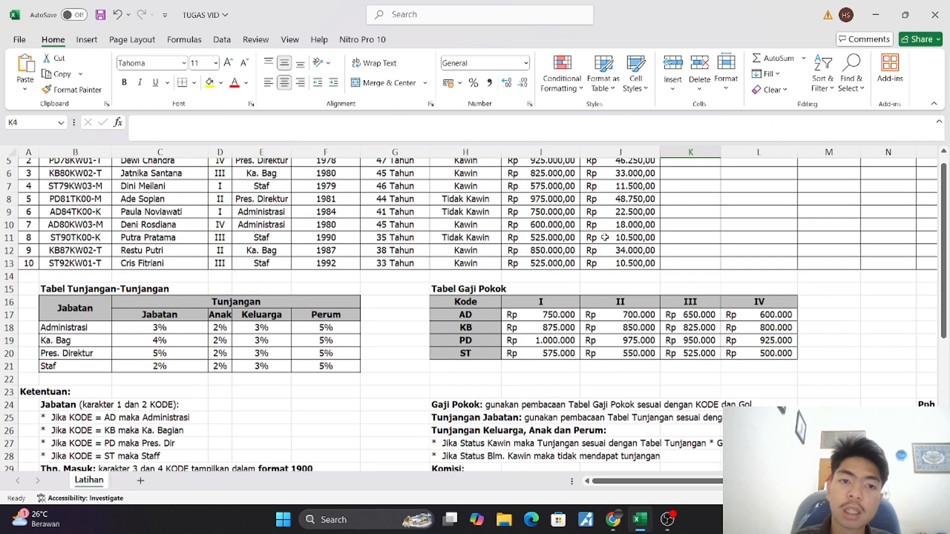
scroll(605, 238, "down", 3)
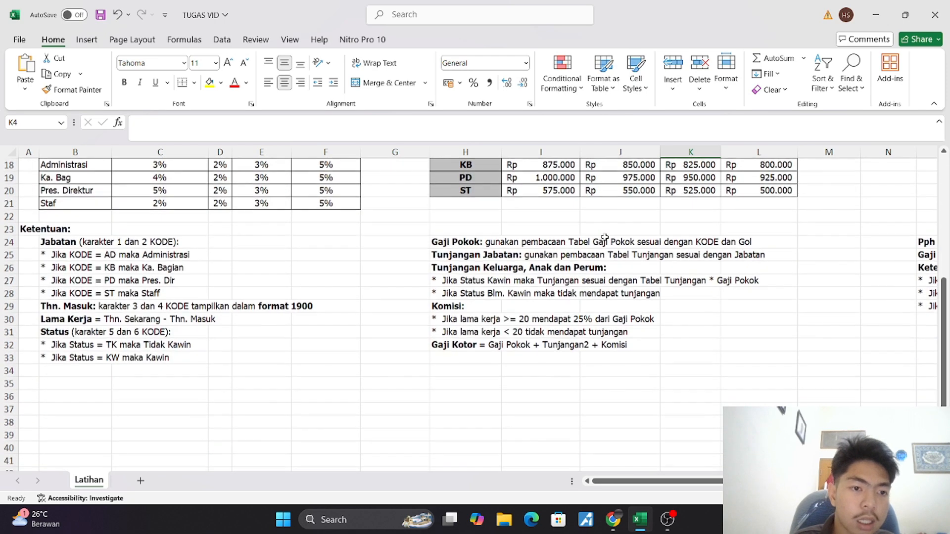
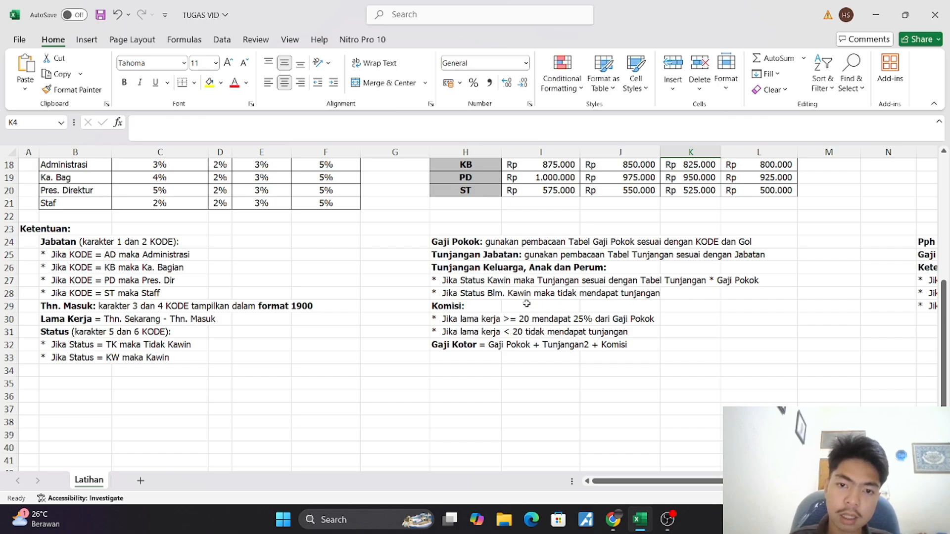
Start an IF formula in K4 of the Keluarga column with the Status cell H4 in its logical test
scroll(590, 302, "up", 3)
scroll(590, 302, "up", 3)
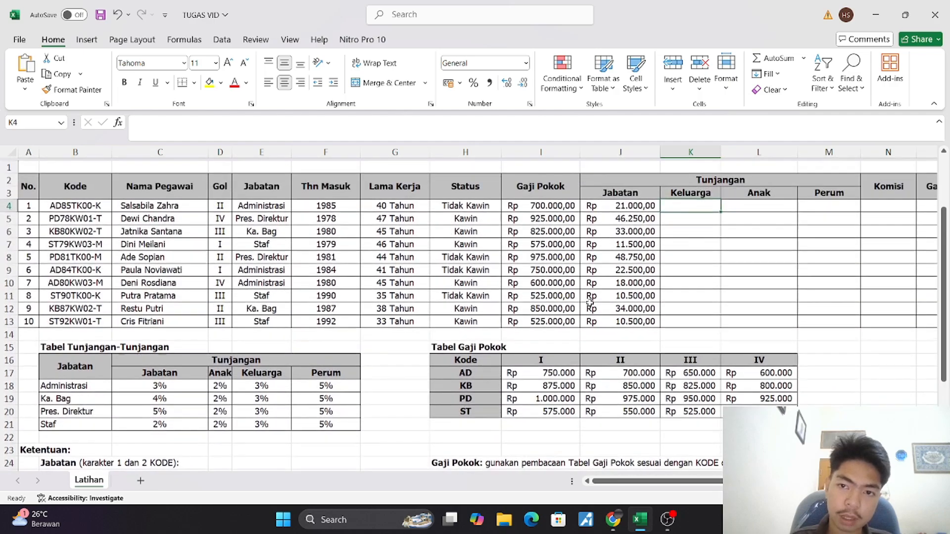
left_click(495, 125)
type("=")
key("BackSpace")
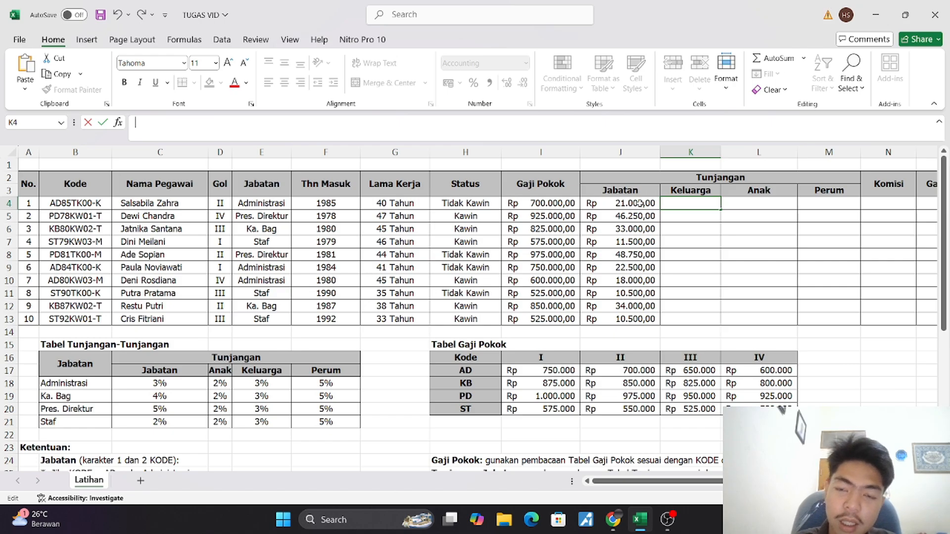
type("=")
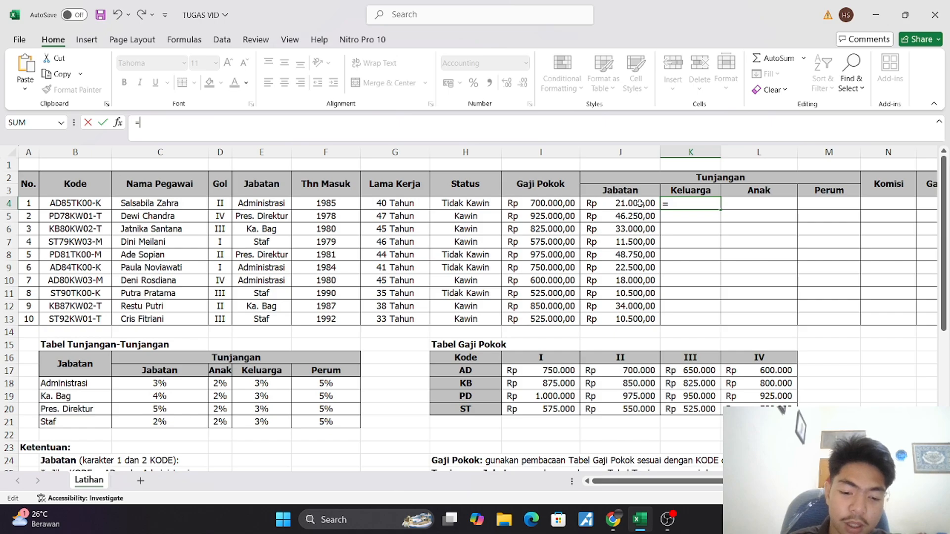
type("if")
key("Tab")
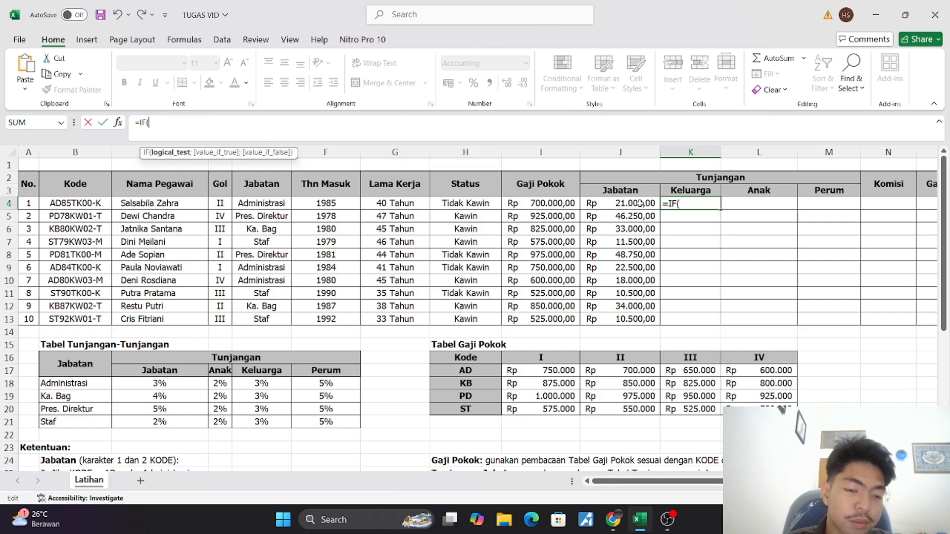
left_click(463, 203)
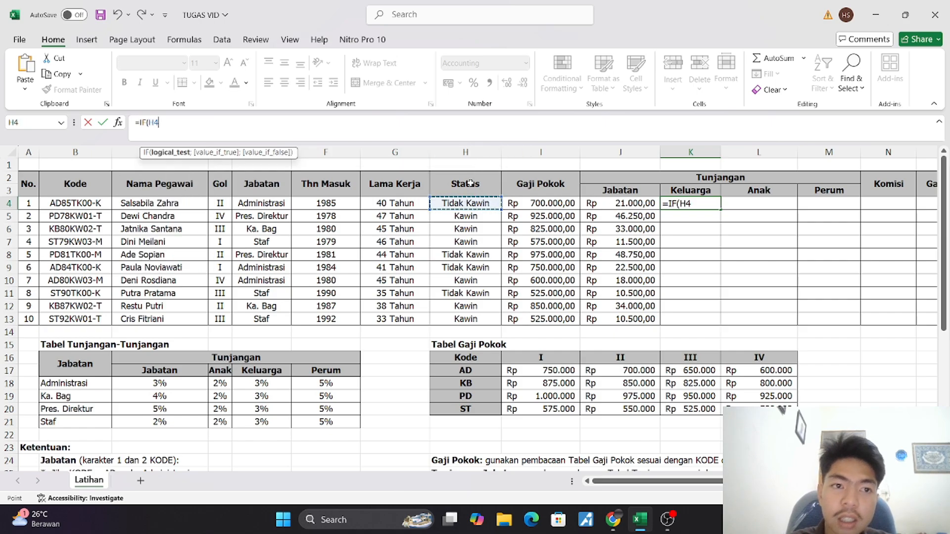
Compare H4 with "TidakKawin" in the IF, return 0 when true, leave the false value empty and commit the K4 formula
type(";")
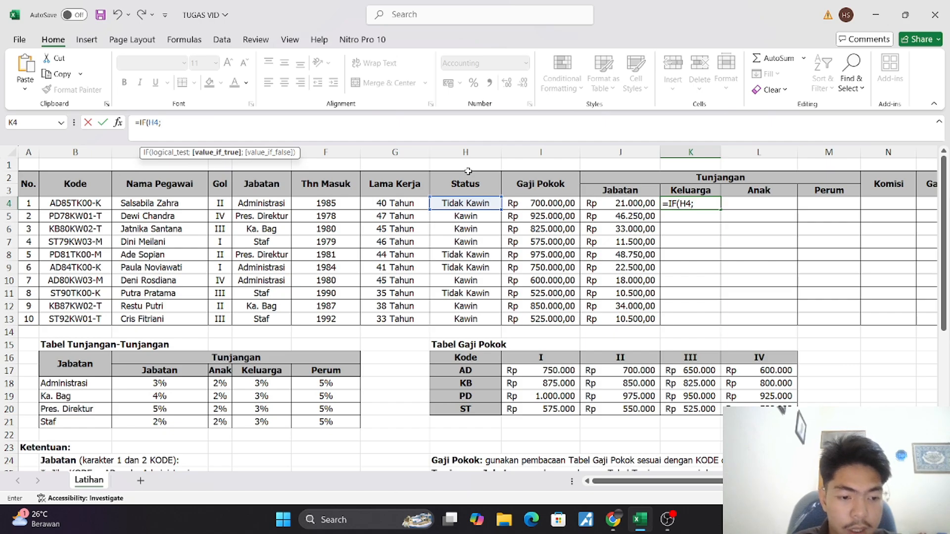
key("BackSpace")
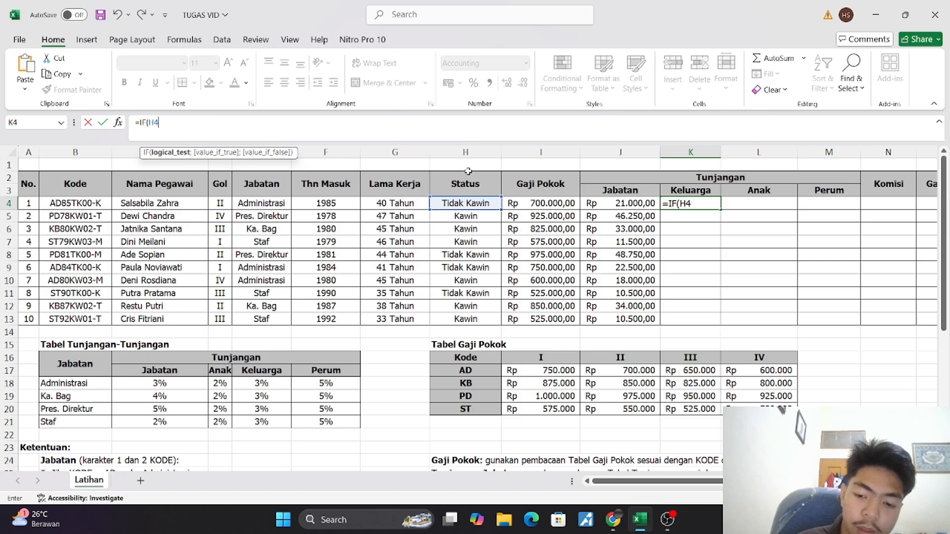
type("=")
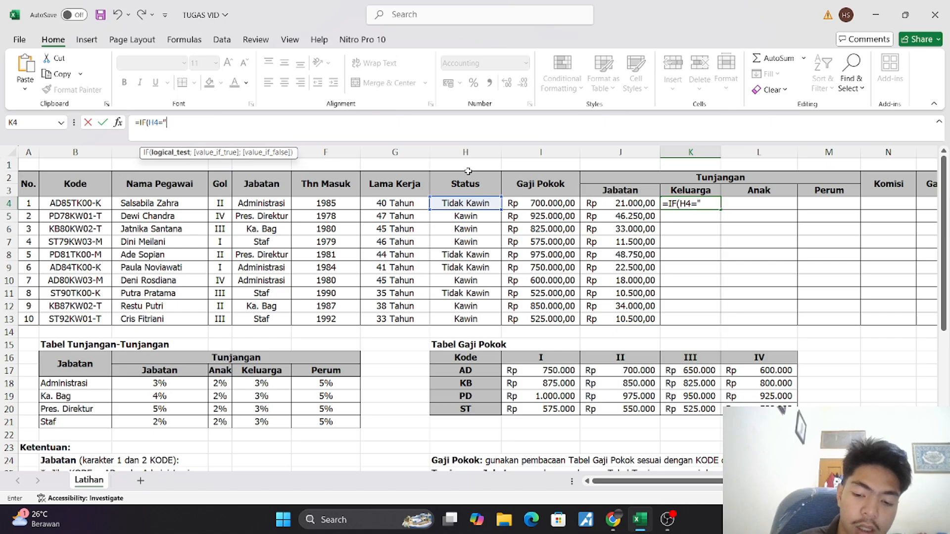
type("\"T")
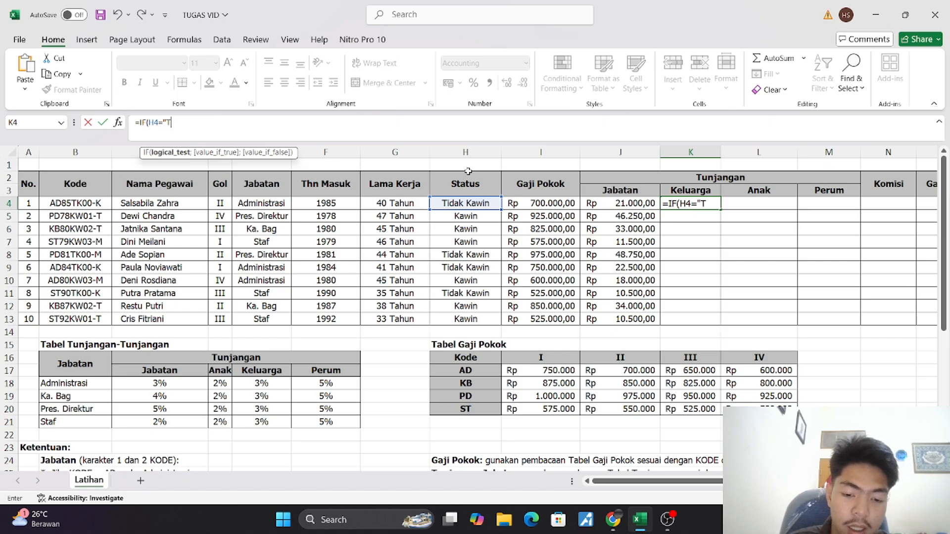
type("idakKawin")
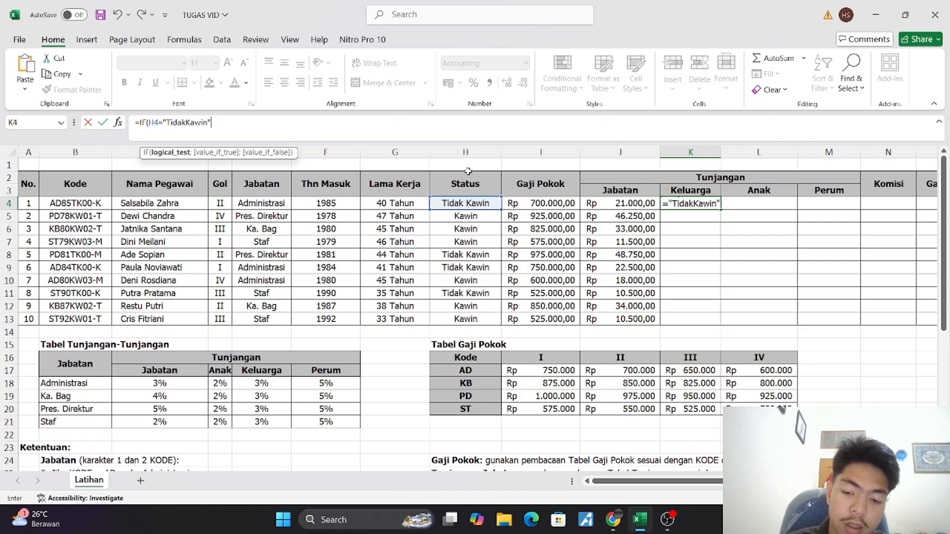
type("\";0")
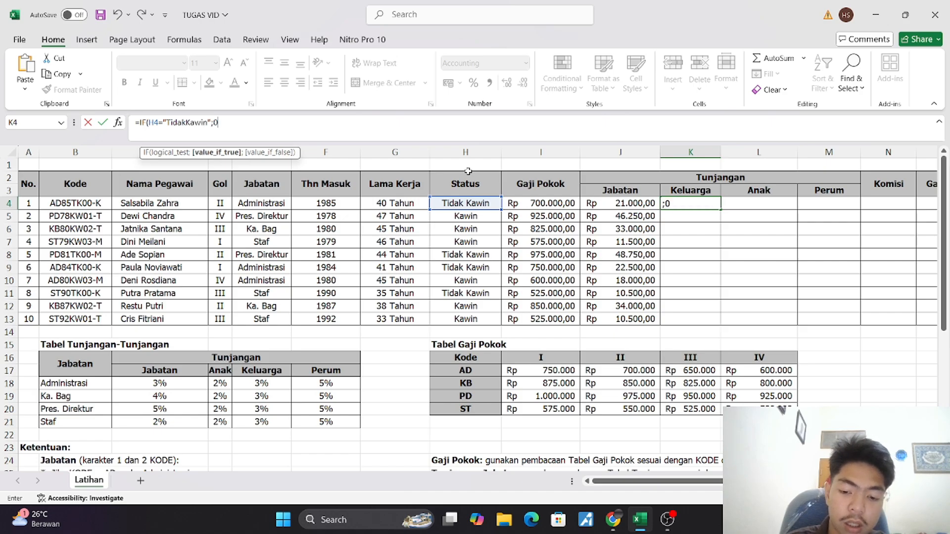
type(";")
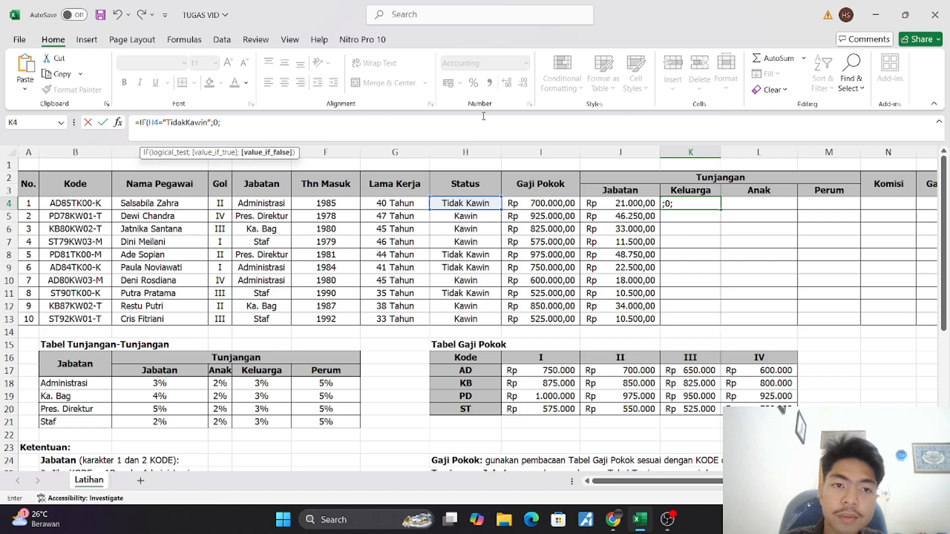
key("Return")
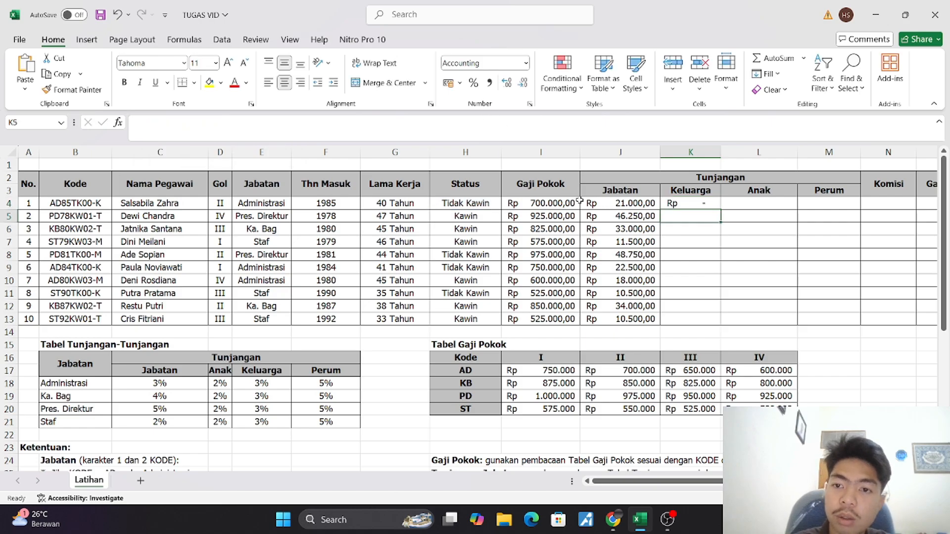
Copy the expression VLOOKUP(E4;$B$18:$F$21;2;FALSE)*I4 from J4's formula and append it to the end of K4's formula
left_click(606, 202)
left_click_drag(280, 122, 140, 119)
key("ctrl+c")
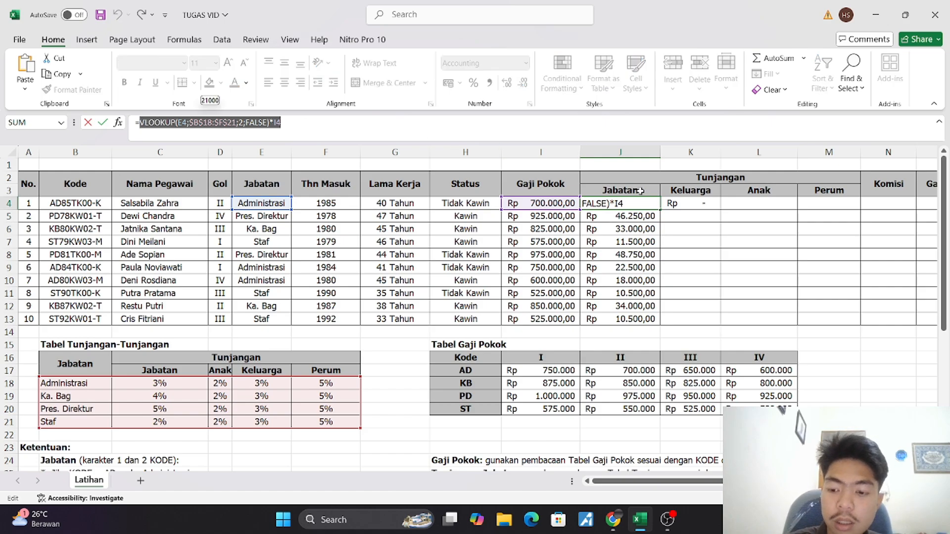
key("Return")
left_click(691, 203)
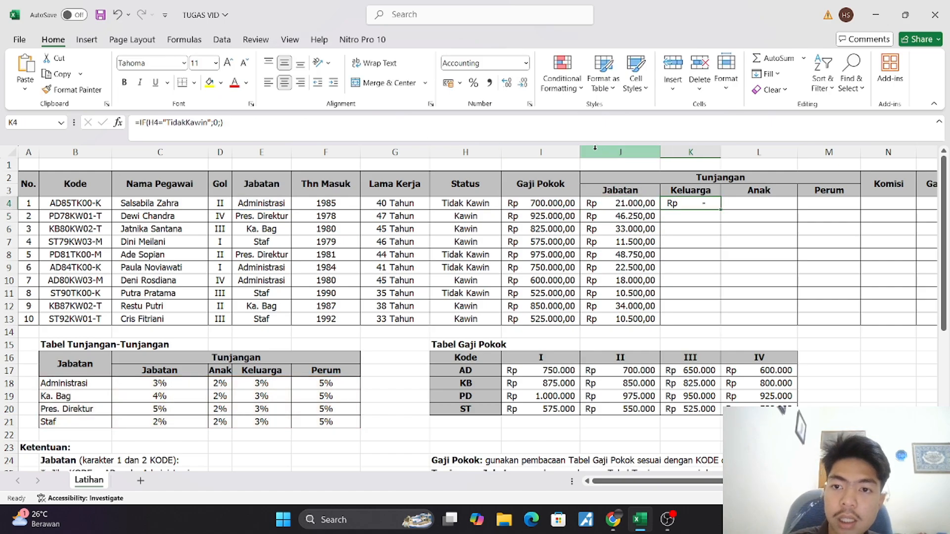
left_click(567, 129)
key("ctrl+v")
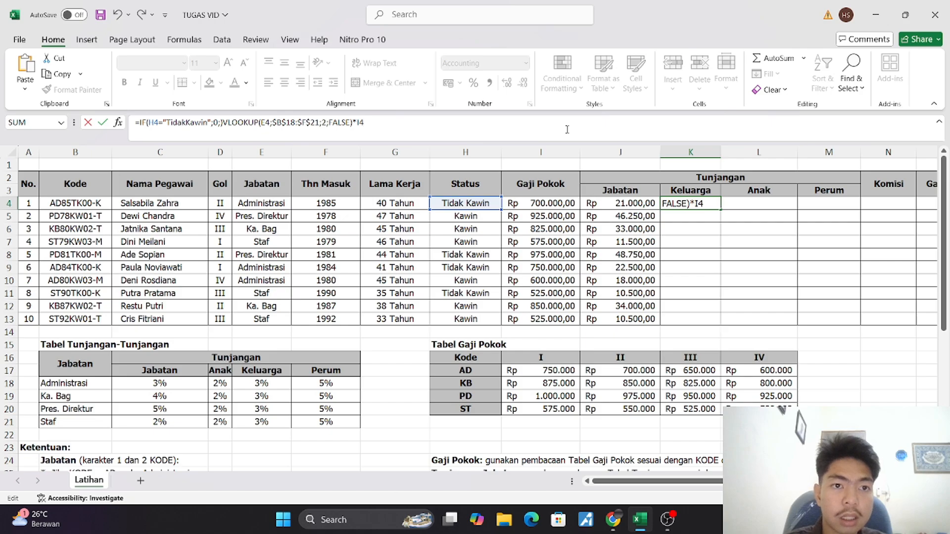
Set the VLOOKUP's column index in K4 to 4 for the Keluarga column of Tabel Tunjangan-Tunjangan
left_click(327, 124)
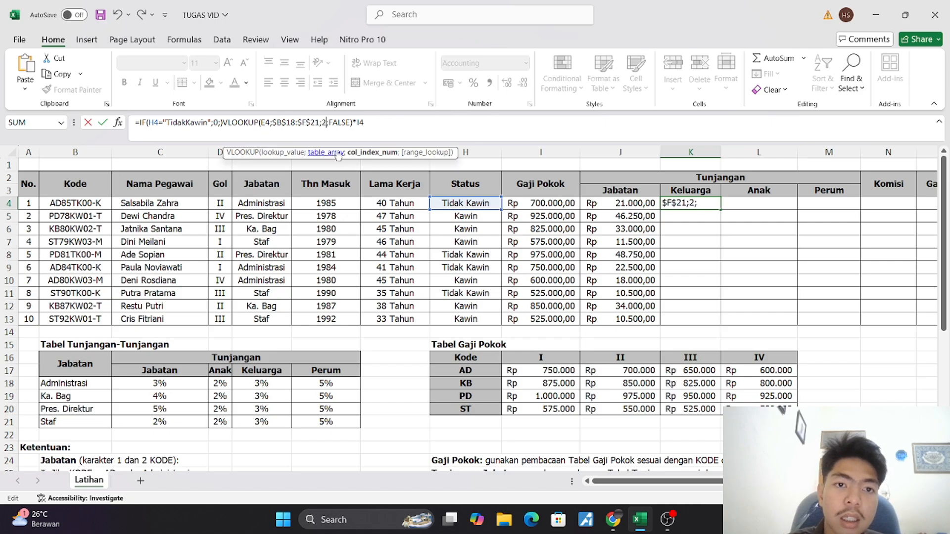
scroll(227, 292, "down", 3)
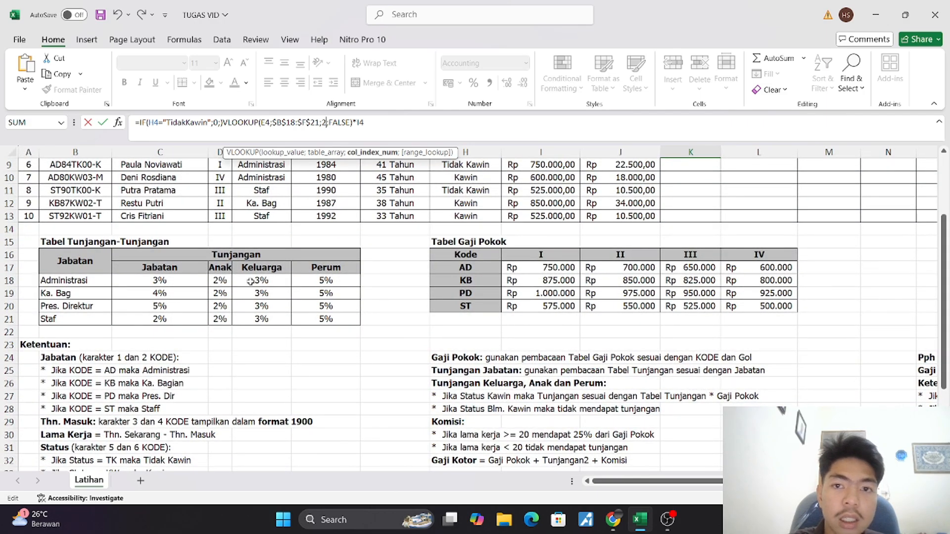
scroll(251, 282, "up", 3)
scroll(251, 282, "down", 4)
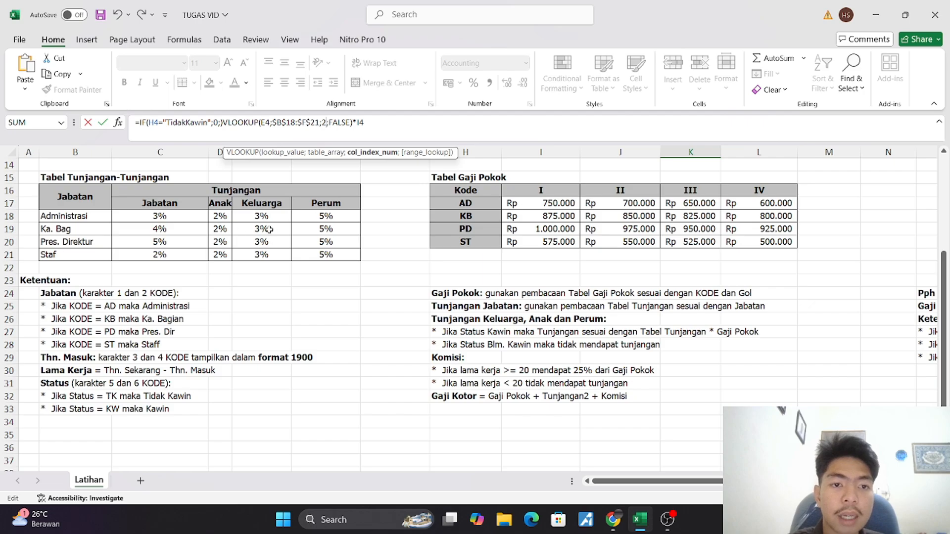
scroll(267, 229, "up", 4)
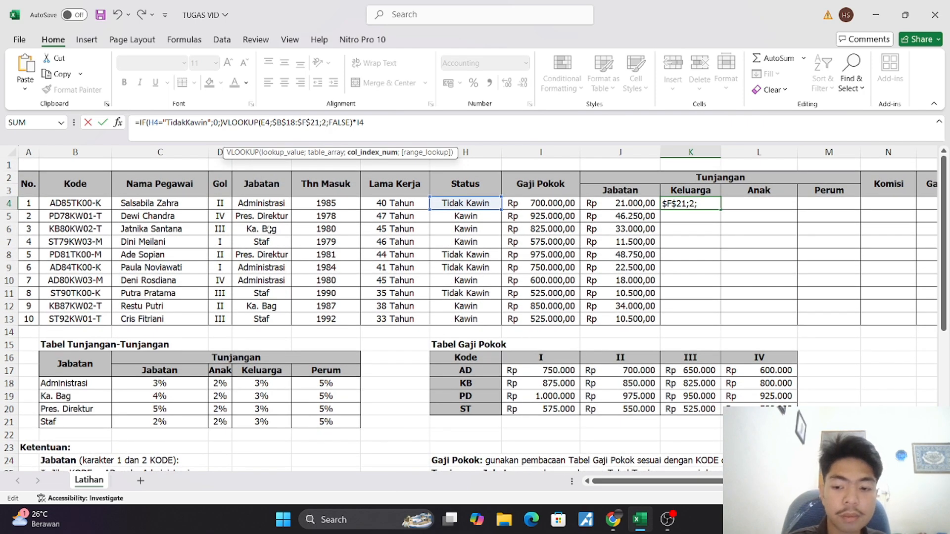
key("BackSpace")
type("4")
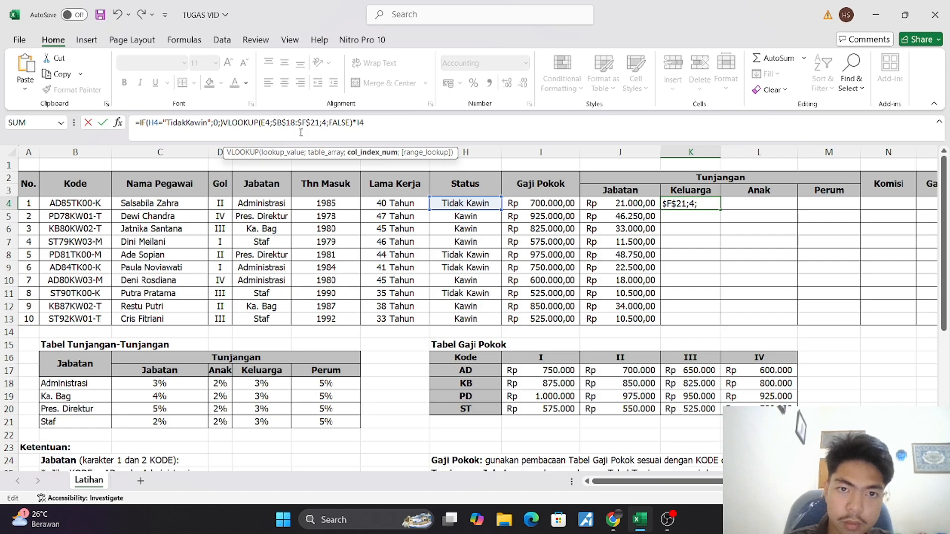
Commit the K4 formula with Excel's suggested correction and copy it down the Keluarga column to K13
left_click(399, 133)
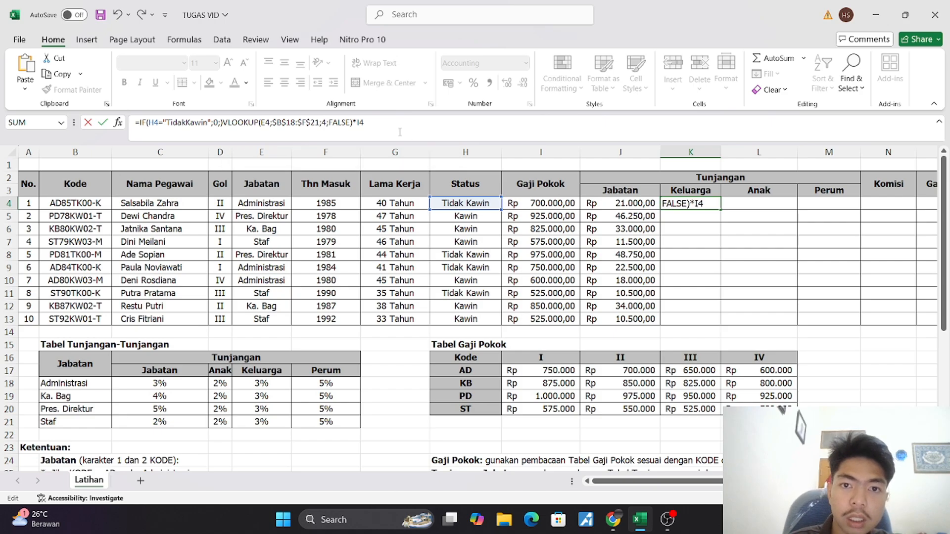
key("Return")
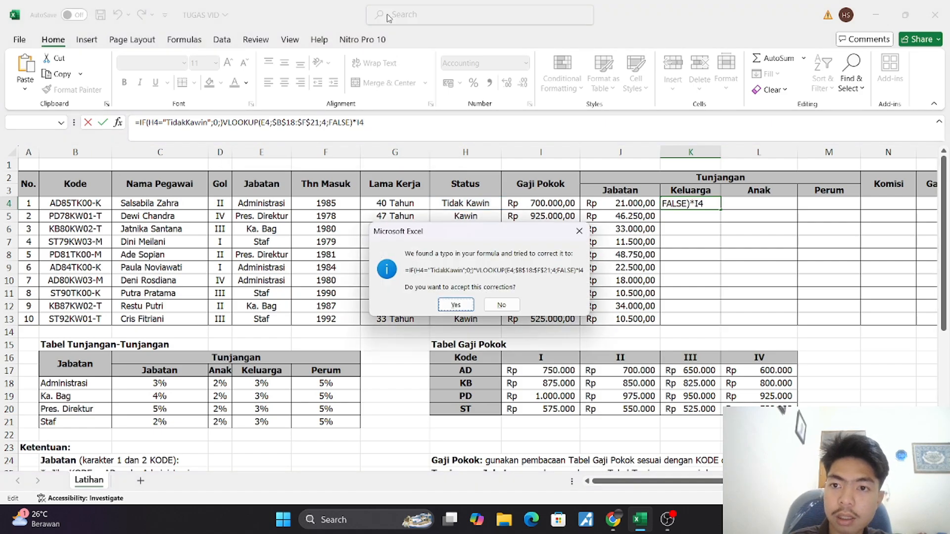
left_click(455, 305)
left_click(715, 205)
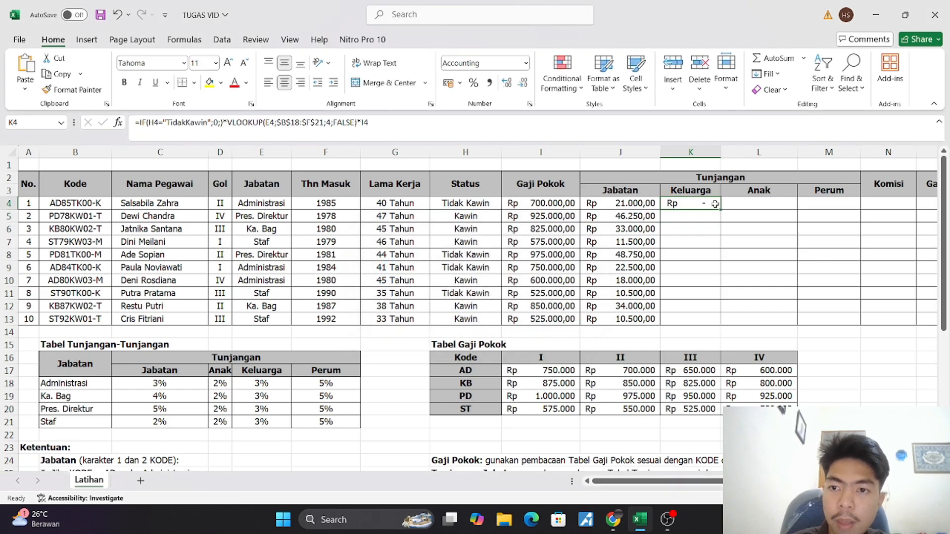
left_click_drag(721, 211, 734, 322)
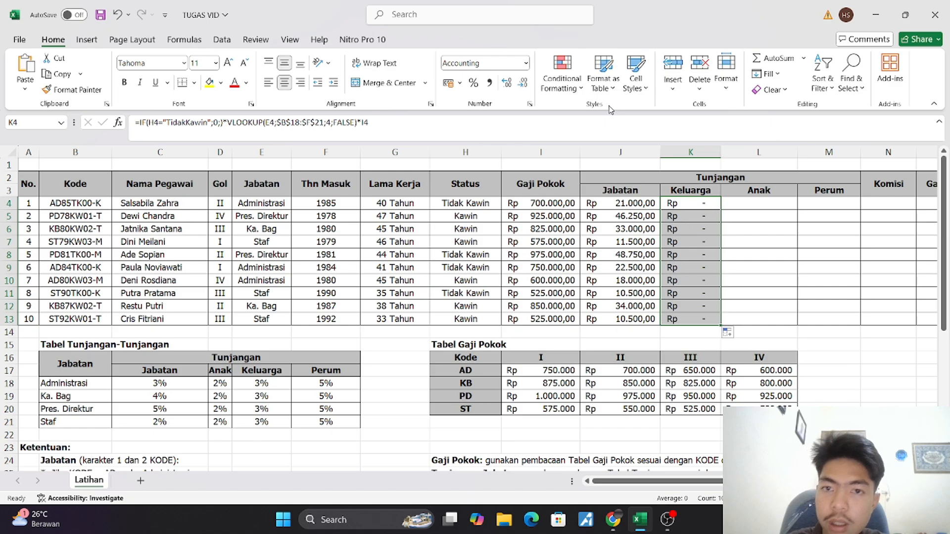
left_click(229, 128)
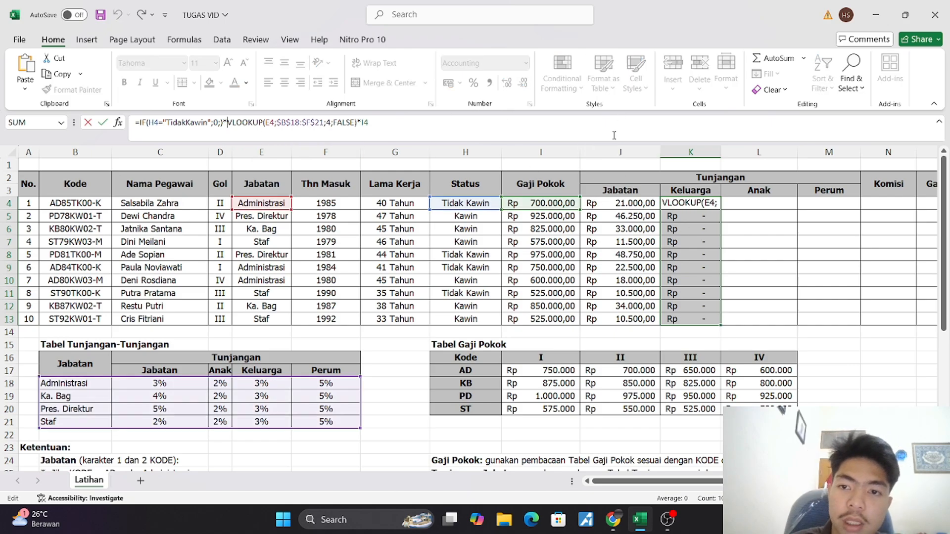
key("Return")
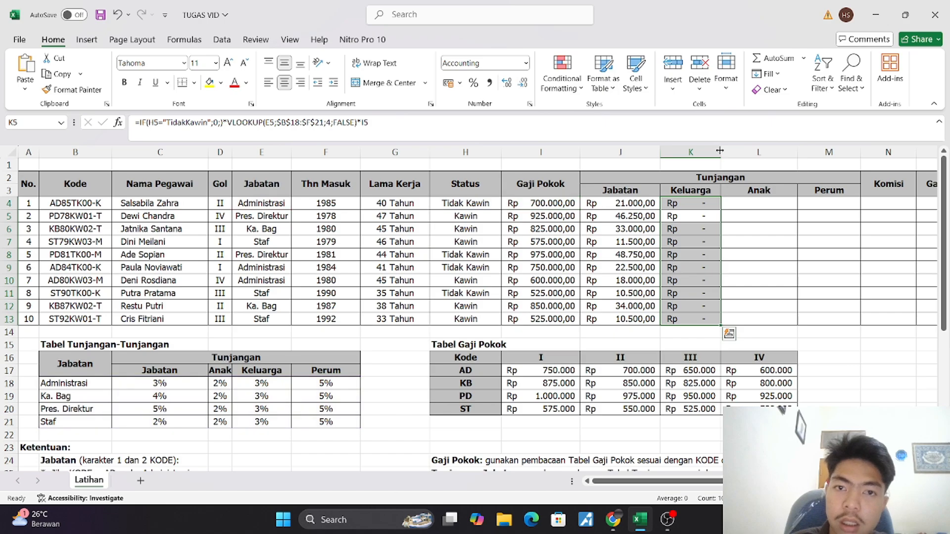
left_click(706, 292)
Try to make the VLOOKUP the IF's false value in K4 by replacing ";)*" with a semicolon and accepting the suggested correction
left_click(698, 204)
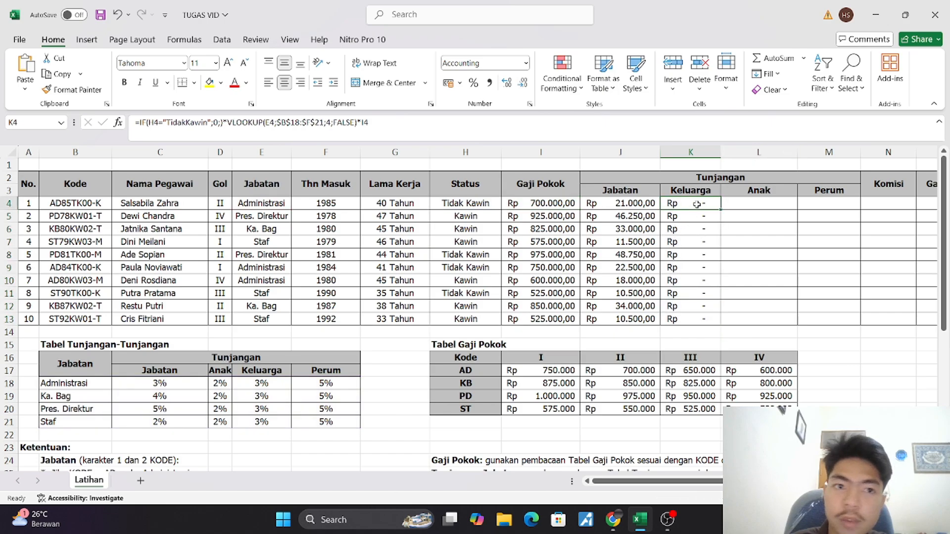
left_click(225, 122)
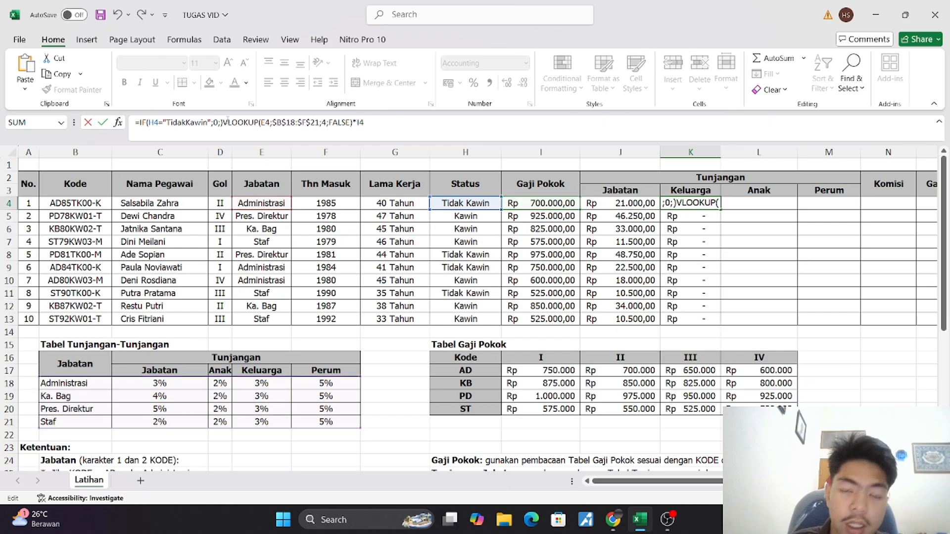
key("BackSpace")
key("BackSpace")
key("BackSpace")
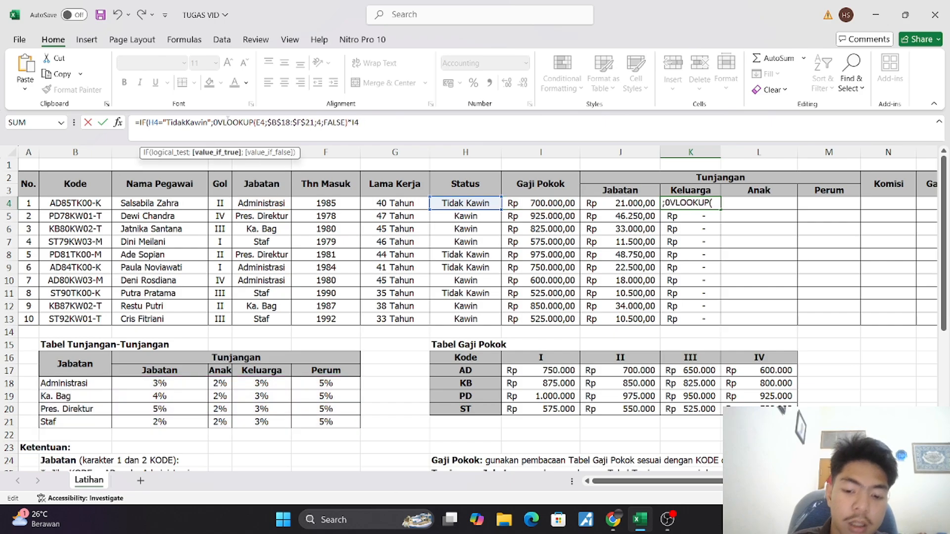
type(";")
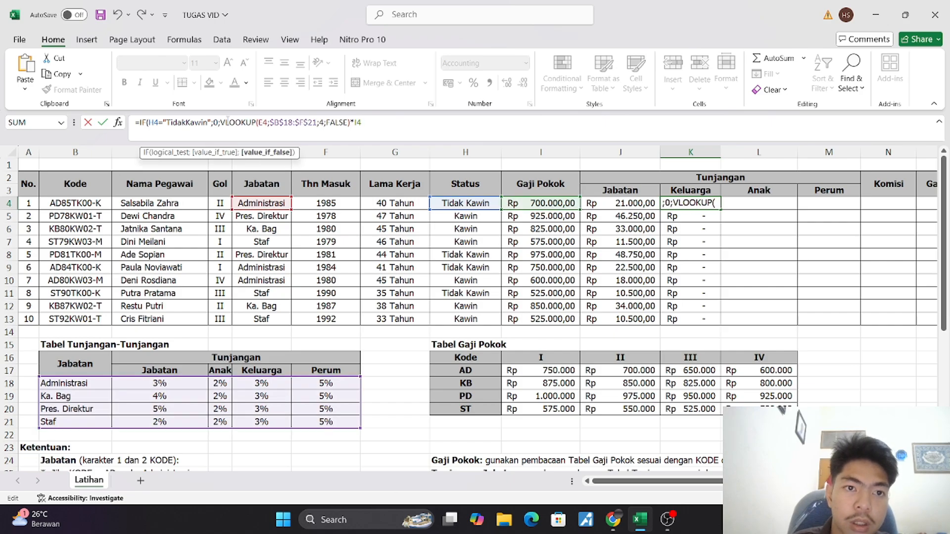
key("Return")
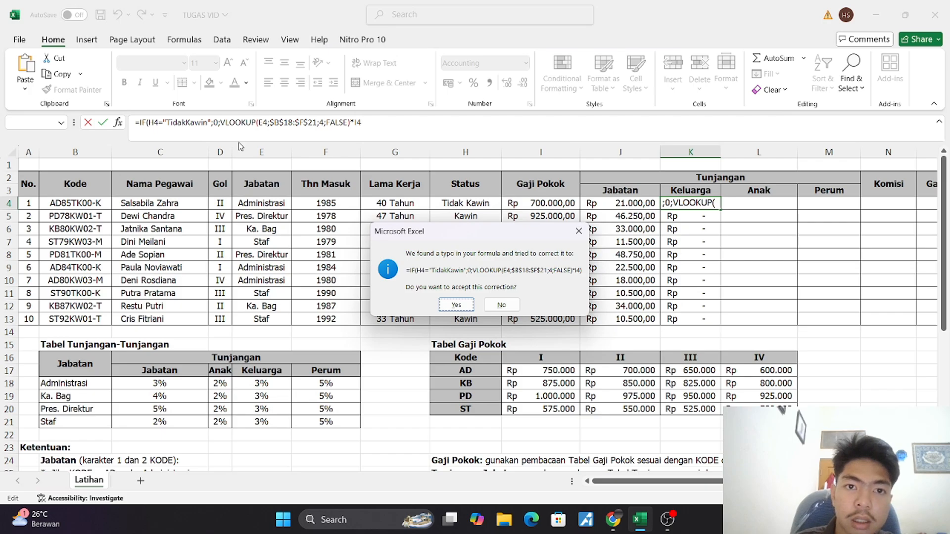
left_click(455, 304)
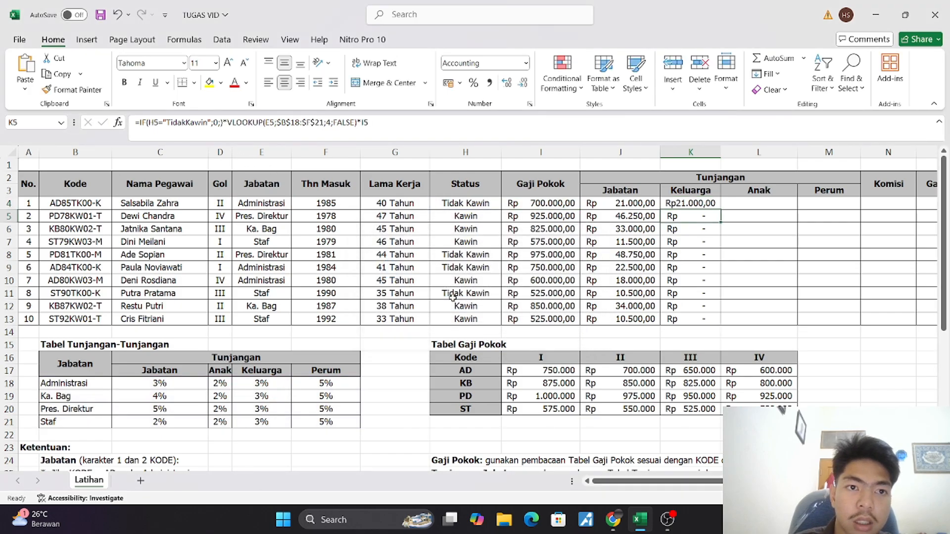
key("Up")
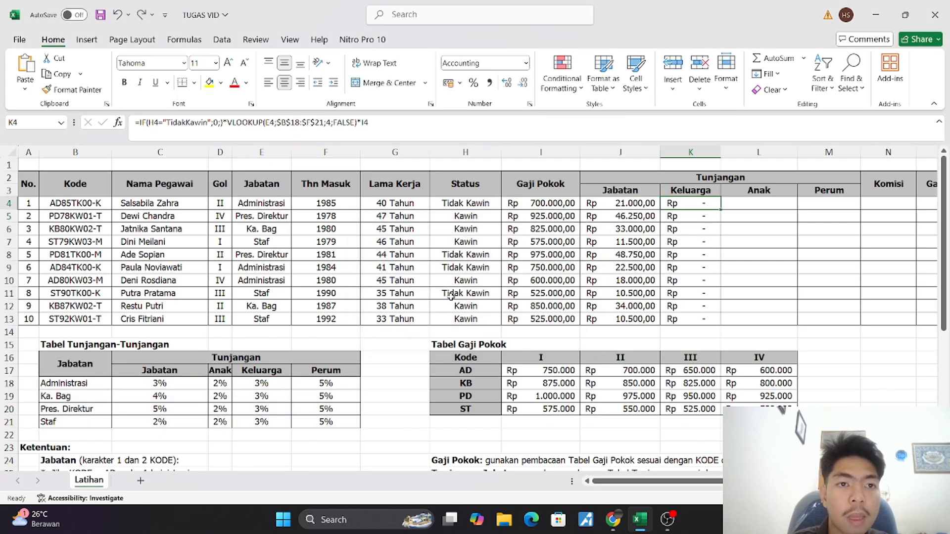
Make the VLOOKUP multiplied by I4 the IF's false value in K4, removing the misplaced ")*" and closing the IF after I4
left_click(224, 122)
key("BackSpace")
key("BackSpace")
type(";")
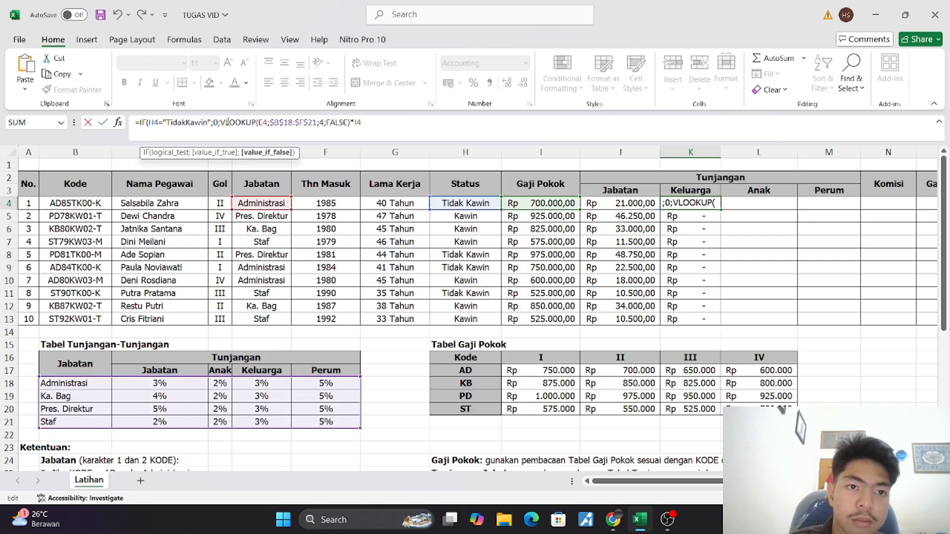
left_click(364, 124)
type(")")
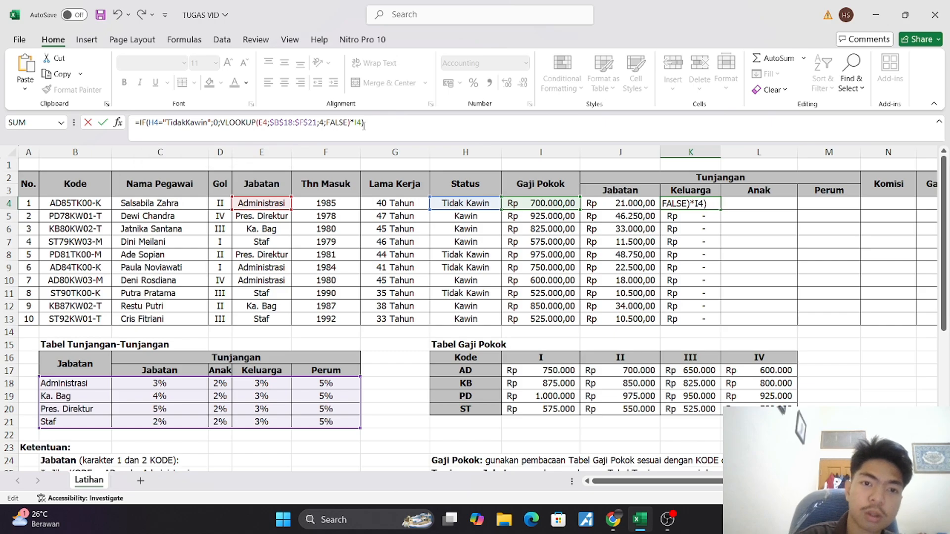
key("Return")
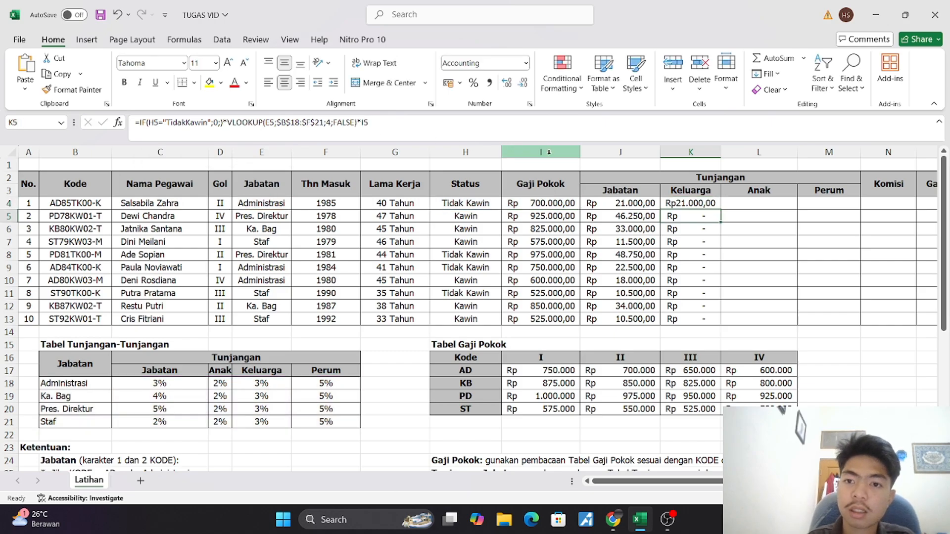
Correct the status text in K4's IF test to "Tidak Kawin", with a space
left_click(691, 202)
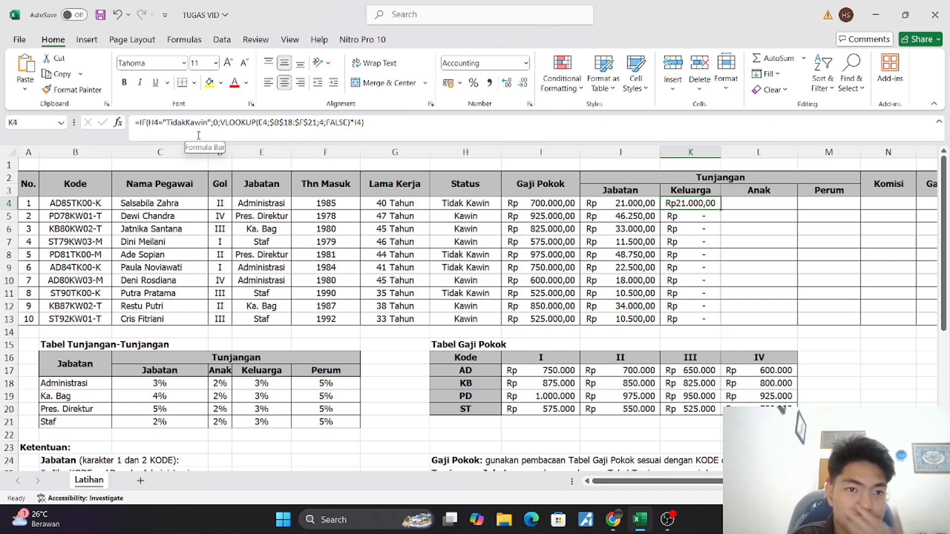
left_click(187, 123)
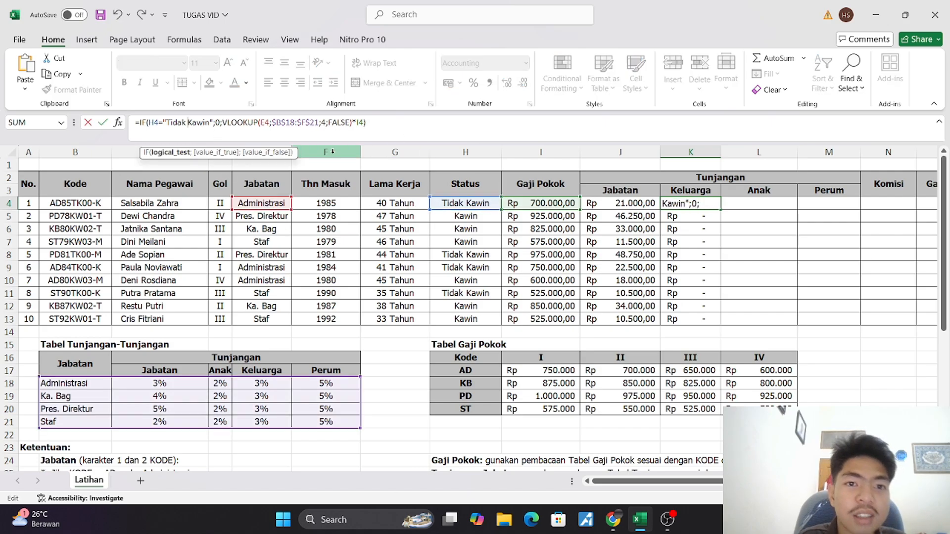
key("Return")
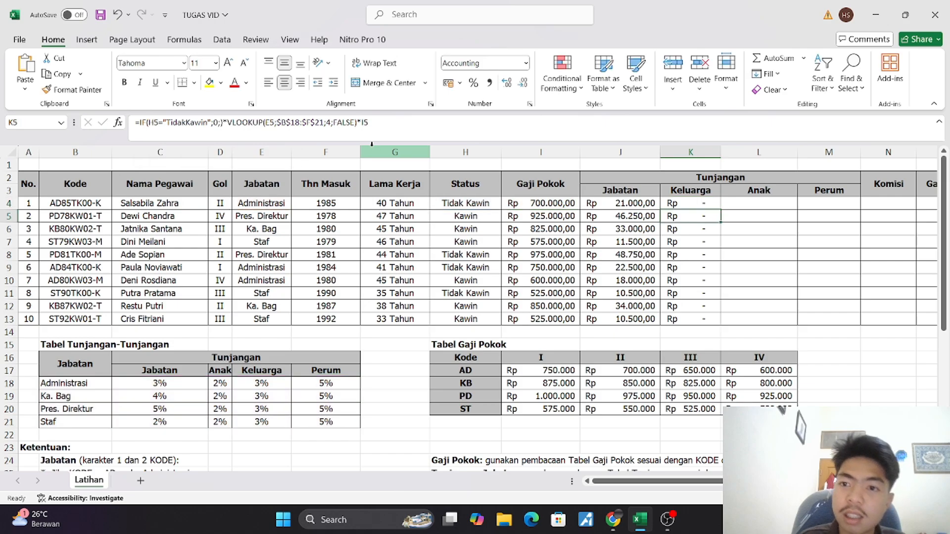
Copy the K4 formula down the Keluarga column to K13 and widen column K slightly
left_click(673, 205)
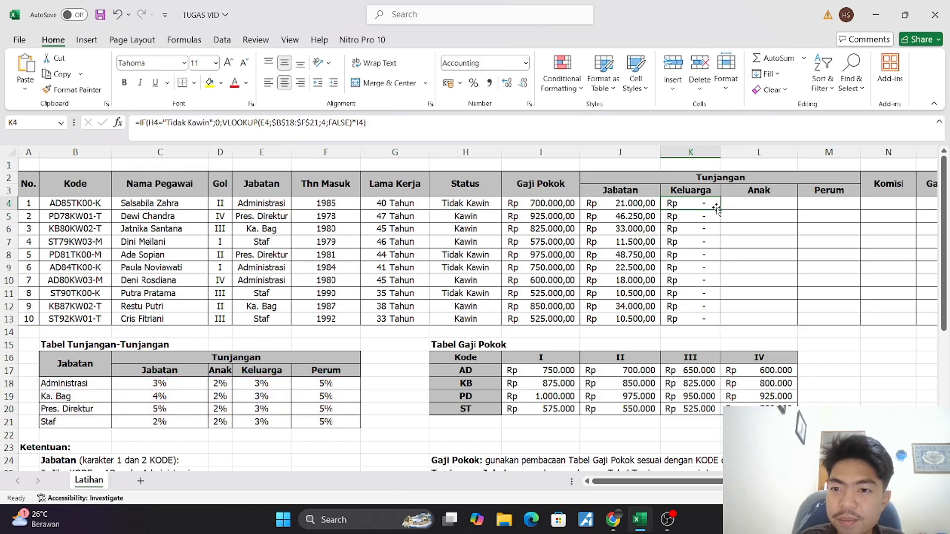
left_click_drag(723, 210, 733, 319)
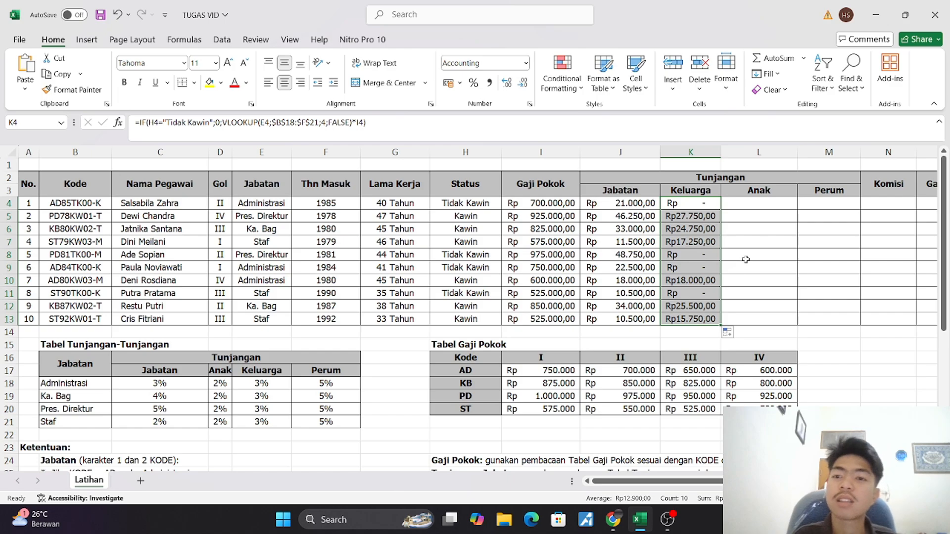
left_click_drag(719, 149, 729, 148)
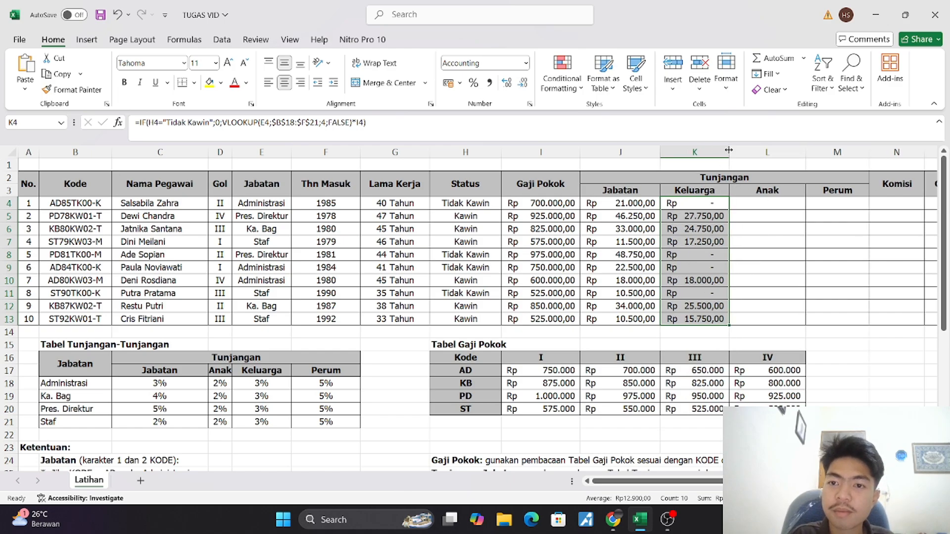
left_click(706, 250)
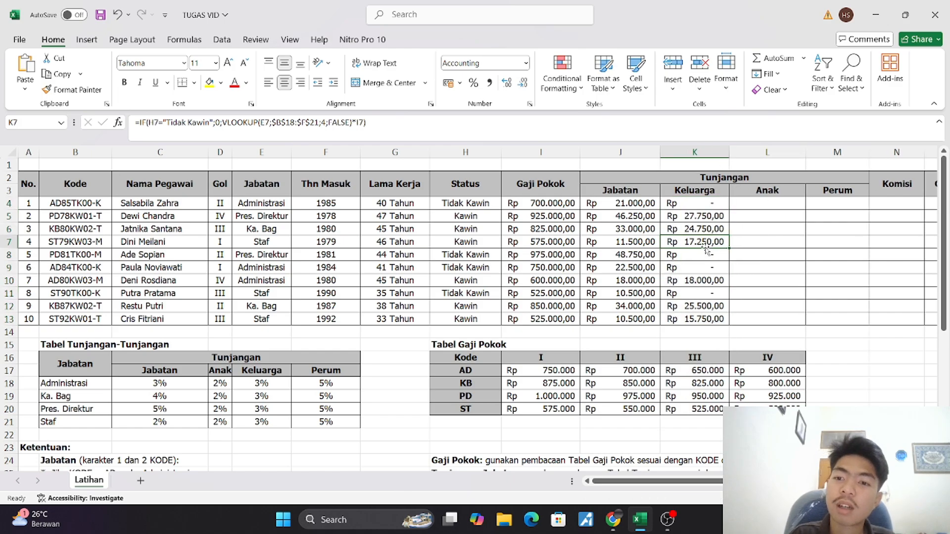
left_click(691, 217)
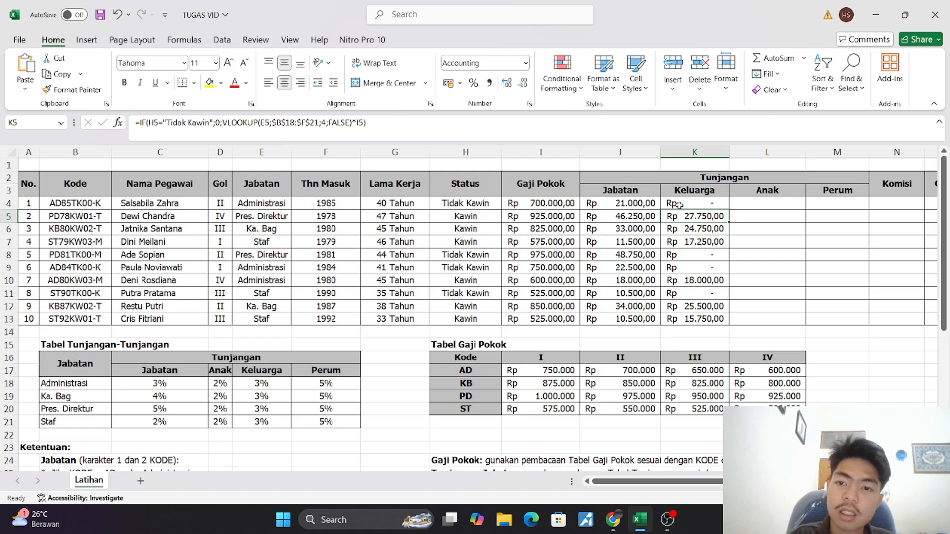
left_click(681, 204)
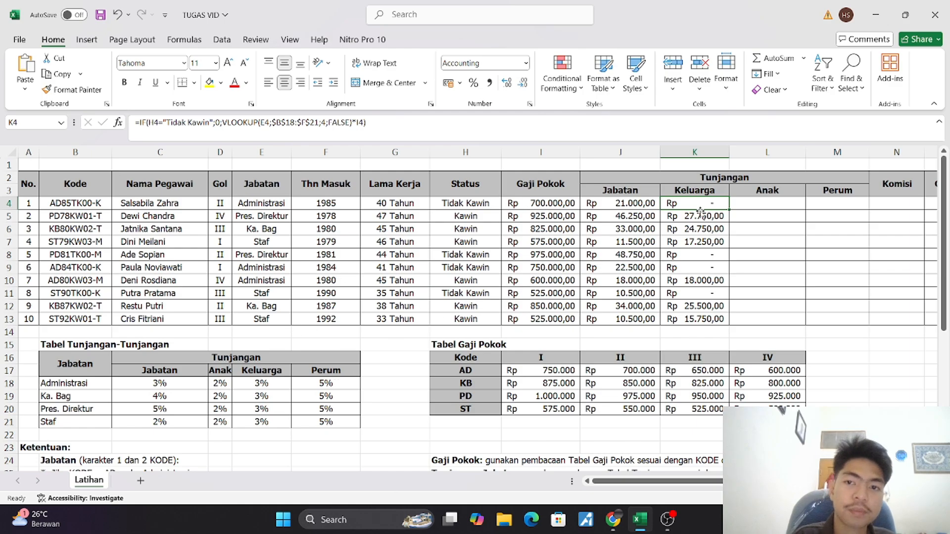
Copy the full formula text from K4 into L4, the first cell of the Anak column
left_click(754, 207)
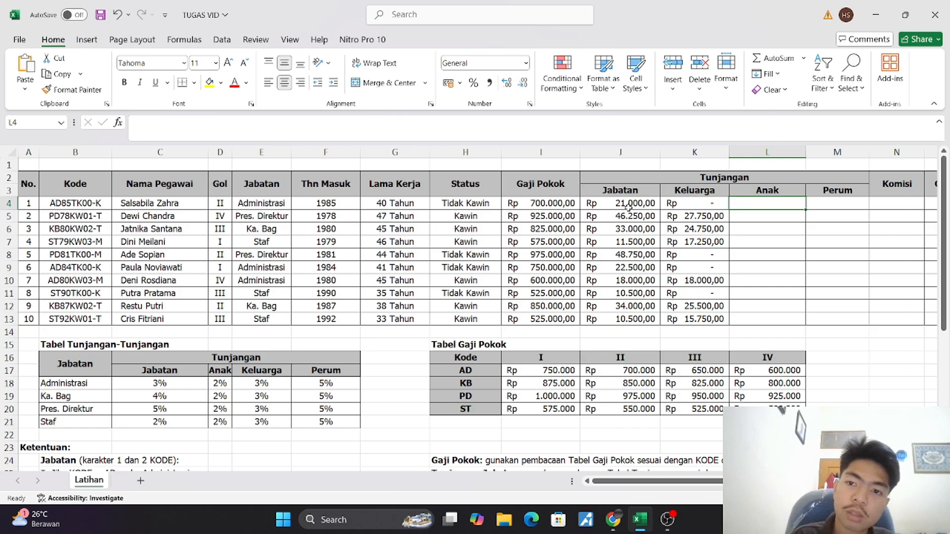
left_click(681, 204)
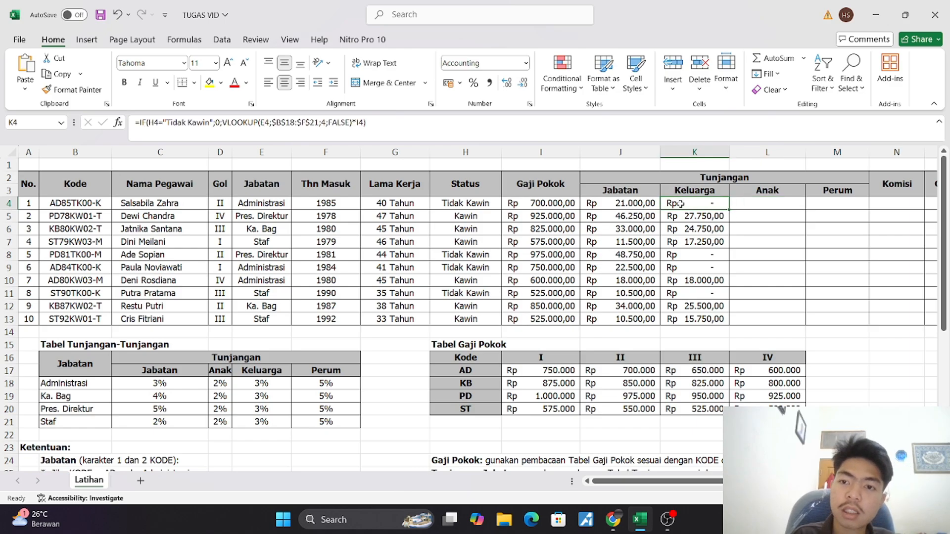
left_click(456, 134)
left_click_drag(455, 133, 90, 106)
key("ctrl+c")
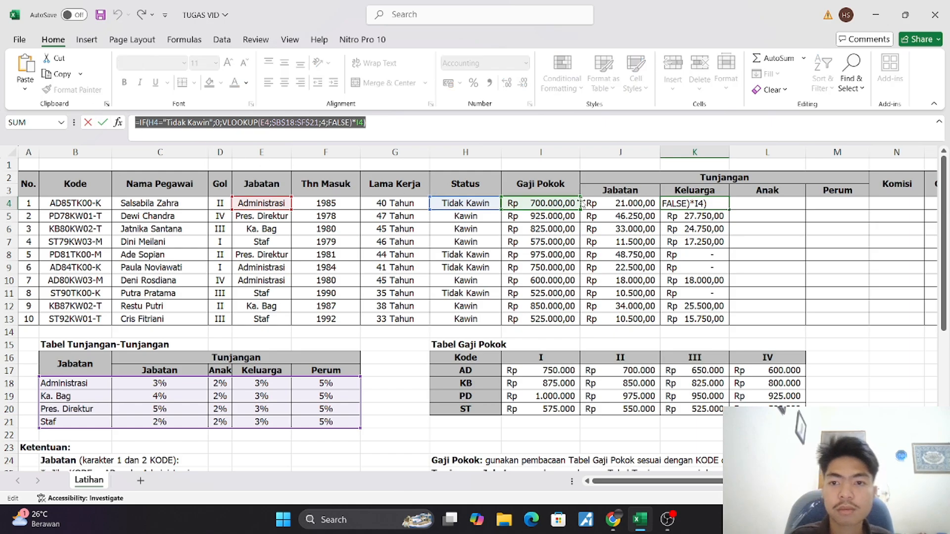
key("Escape")
left_click(760, 203)
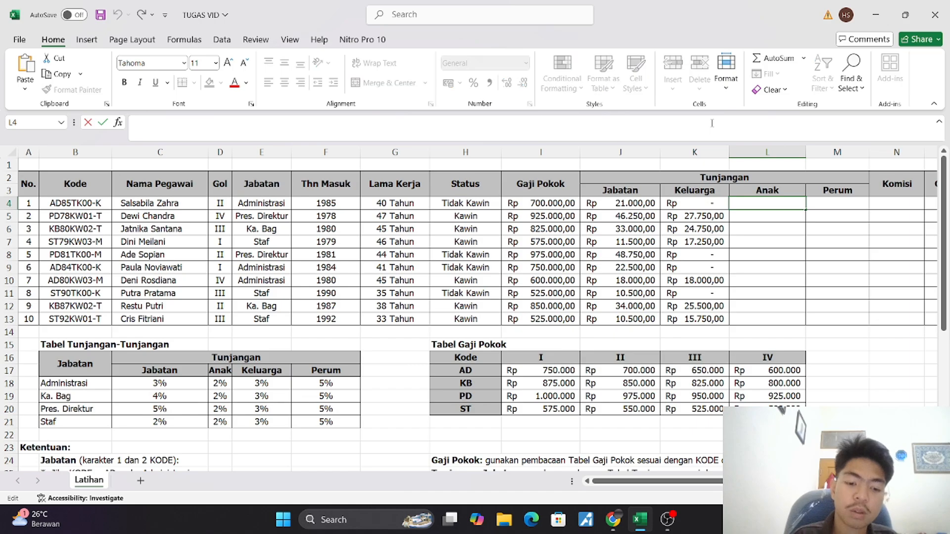
key("ctrl+v")
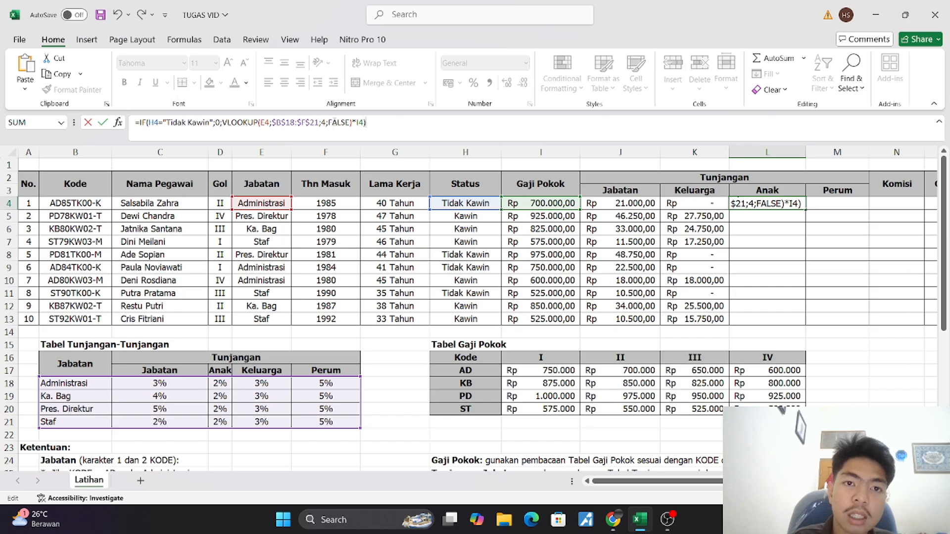
Set the VLOOKUP's column index in L4 to 3 for the Anak column of Tabel Tunjangan-Tunjangan
left_click(327, 123)
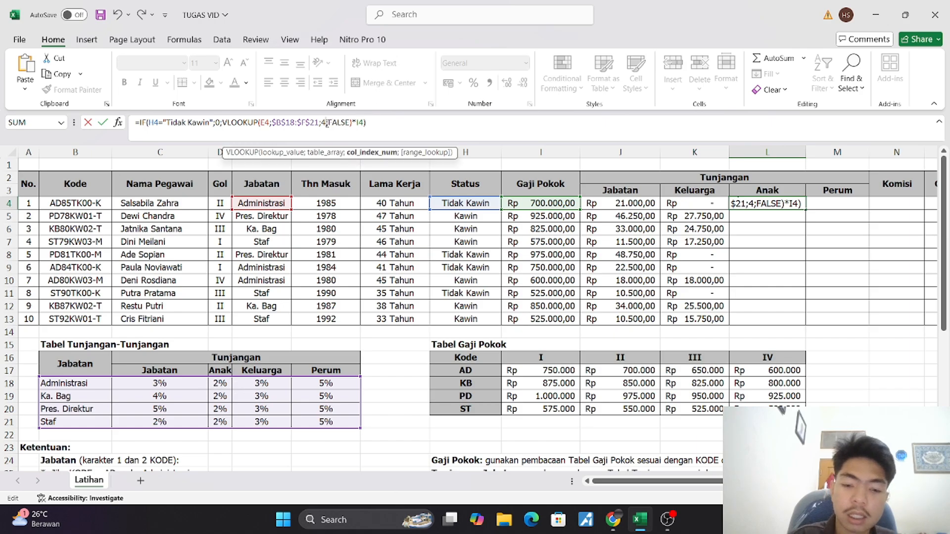
key("BackSpace")
type("3")
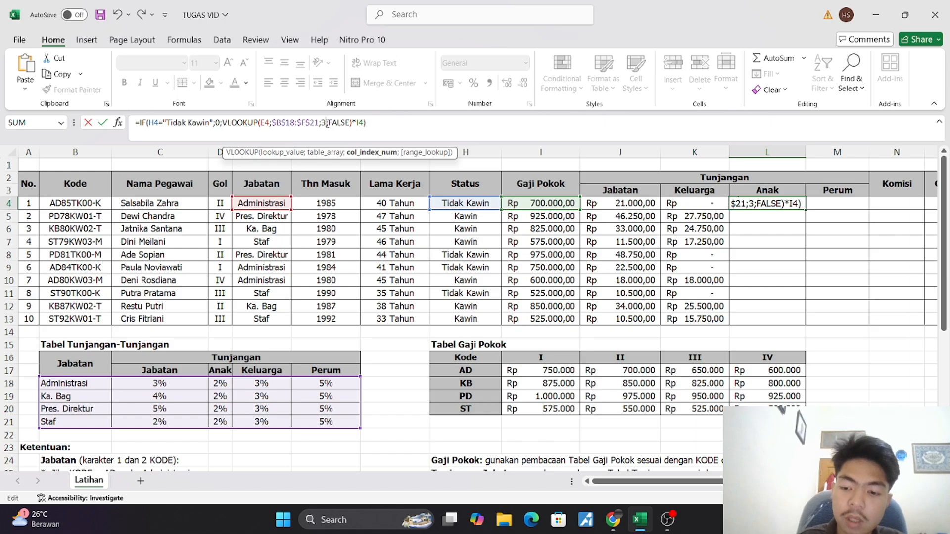
key("Return")
Copy the L4 formula down to L13 and apply the Rp accounting format to the Anak cells
left_click(787, 202)
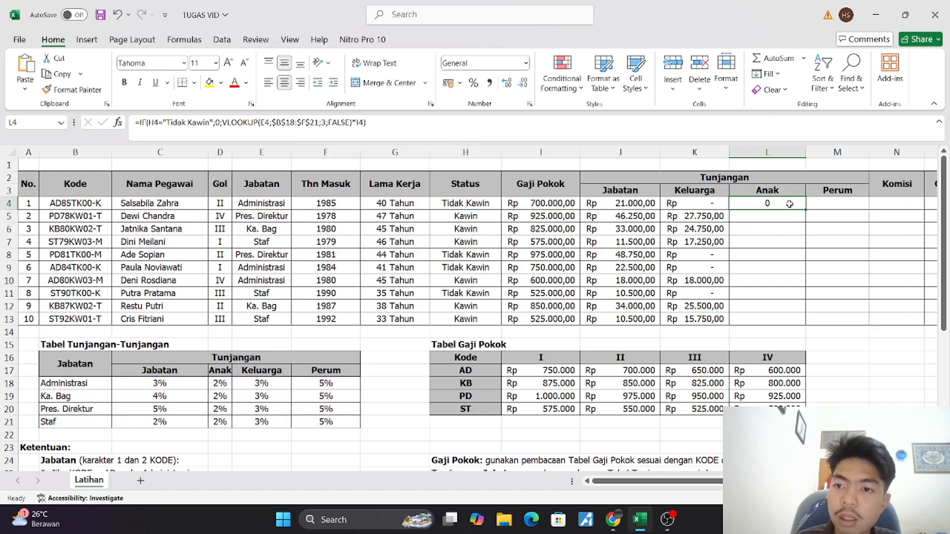
left_click_drag(806, 210, 808, 323)
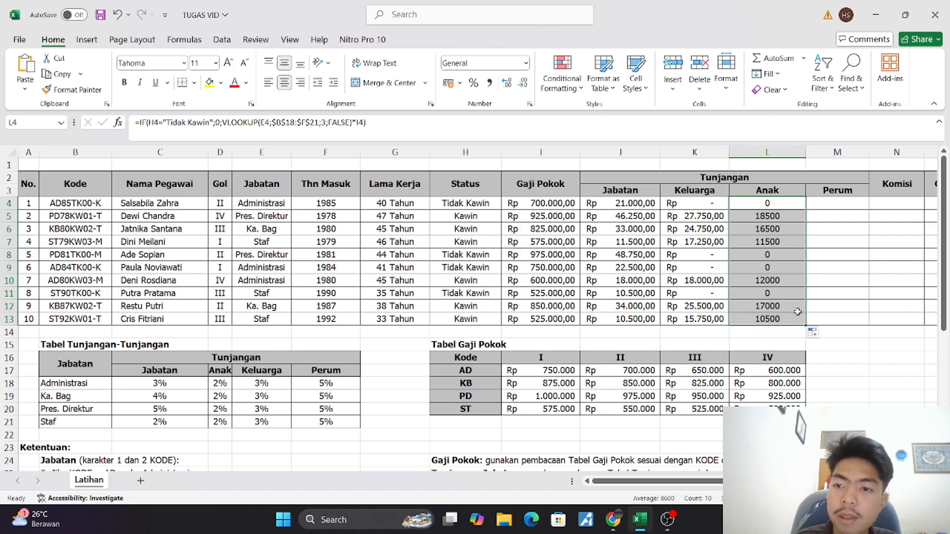
left_click(448, 83)
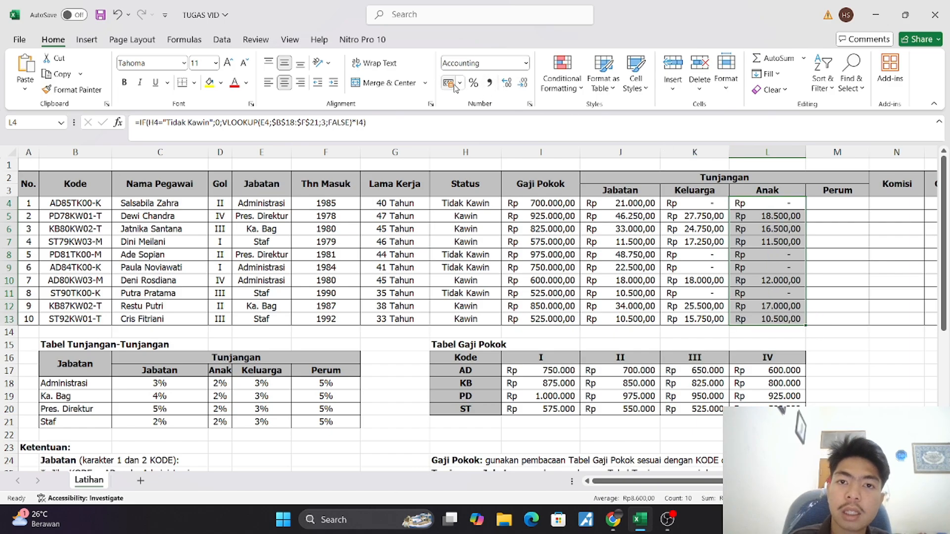
Paste the copied Keluarga formula into M4 and set its VLOOKUP column index to 5 for Perum
left_click(846, 207)
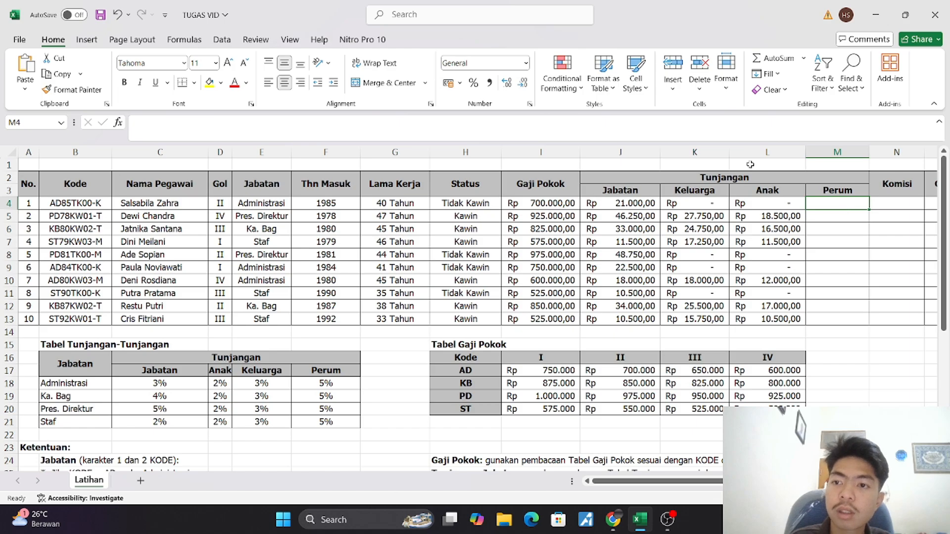
left_click(687, 119)
key("ctrl+v")
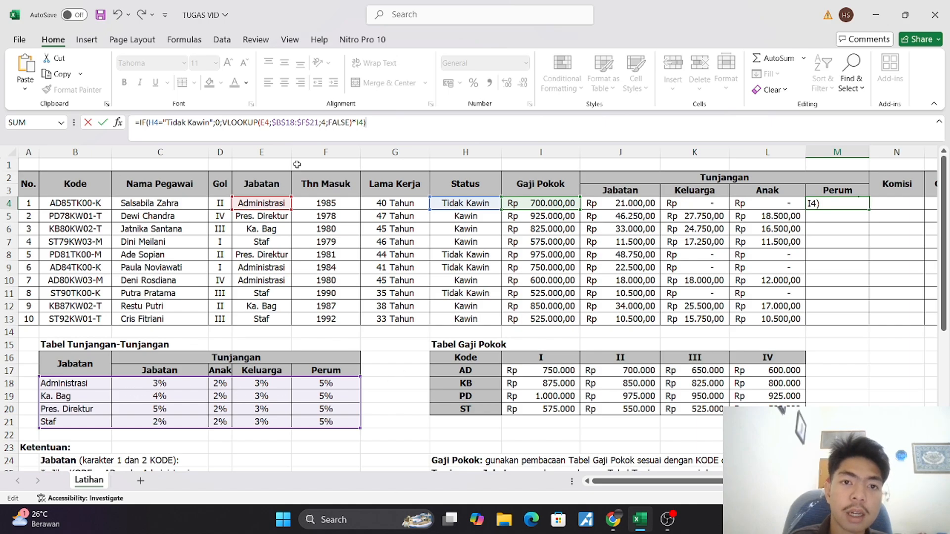
left_click(326, 125)
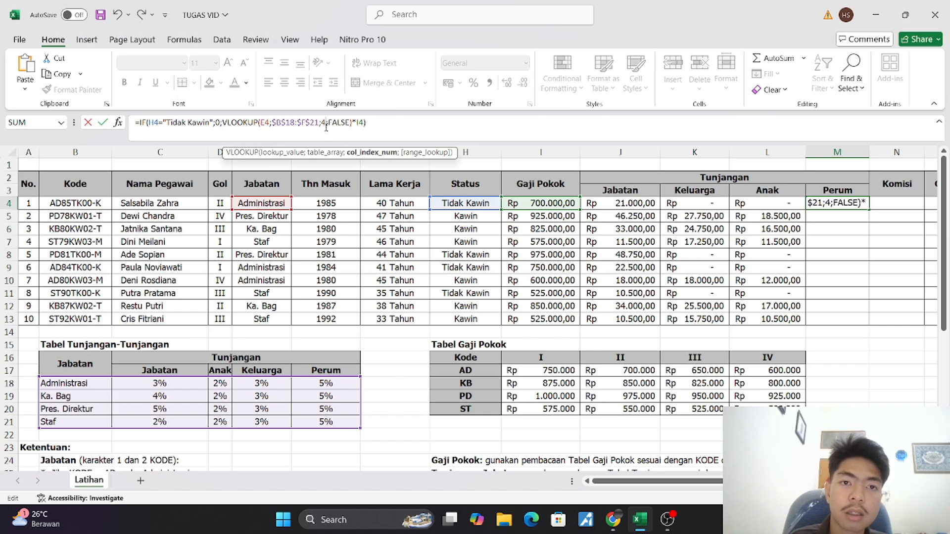
key("BackSpace")
type("5")
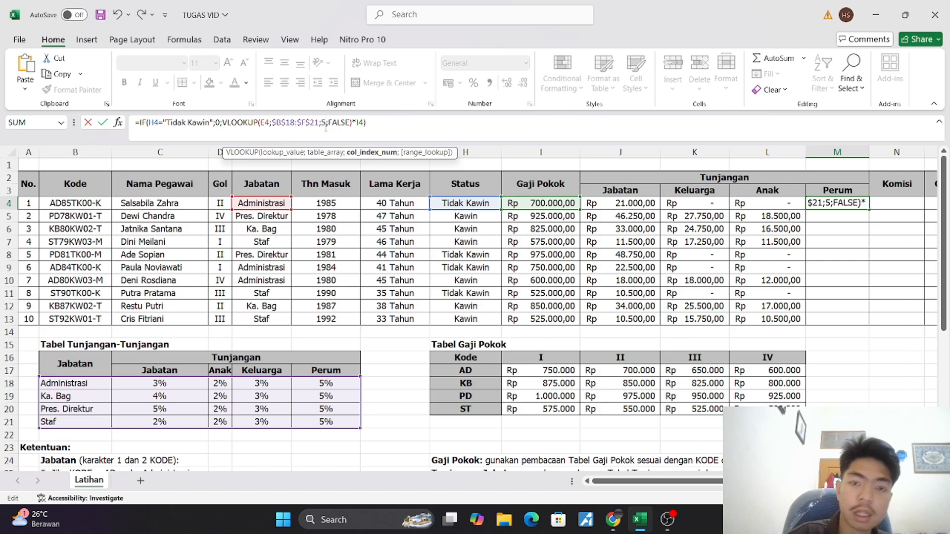
key("Return")
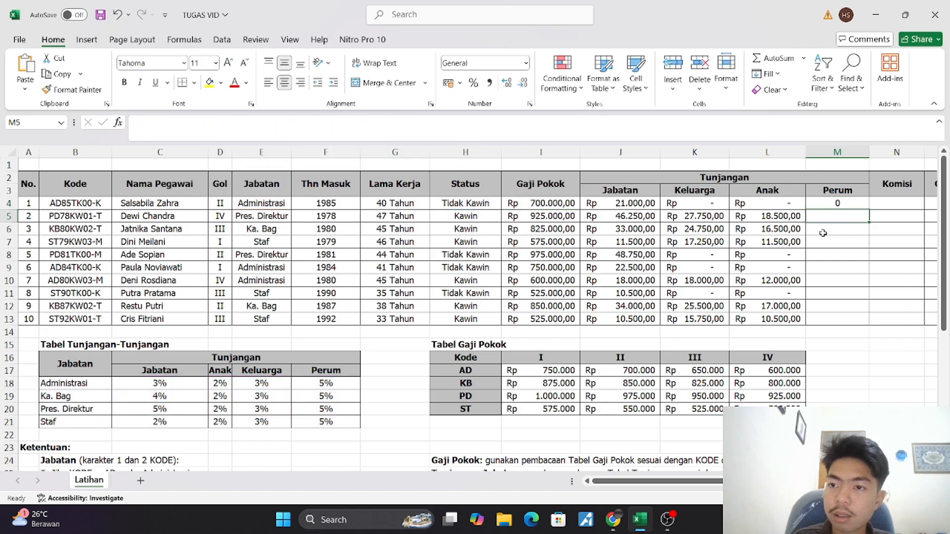
Copy the M4 formula down to M13 and apply the Rp accounting format to the Perum cells
left_click(863, 203)
left_click_drag(869, 207, 870, 323)
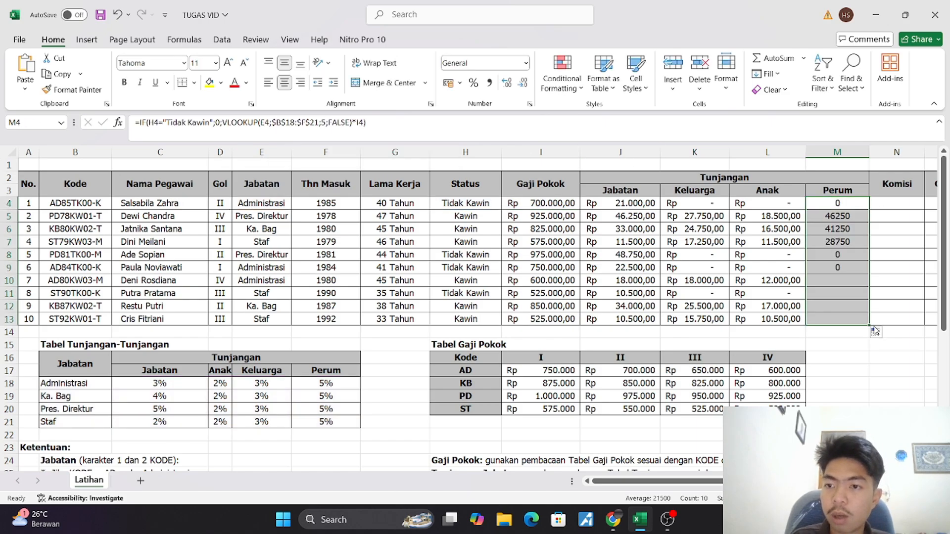
left_click(449, 82)
Select the first Komisi cell, N4, and review the Komisi rule in the Ketentuan section against the salary table
scroll(707, 292, "right", 2)
scroll(707, 292, "down", 1)
scroll(707, 292, "right", 1)
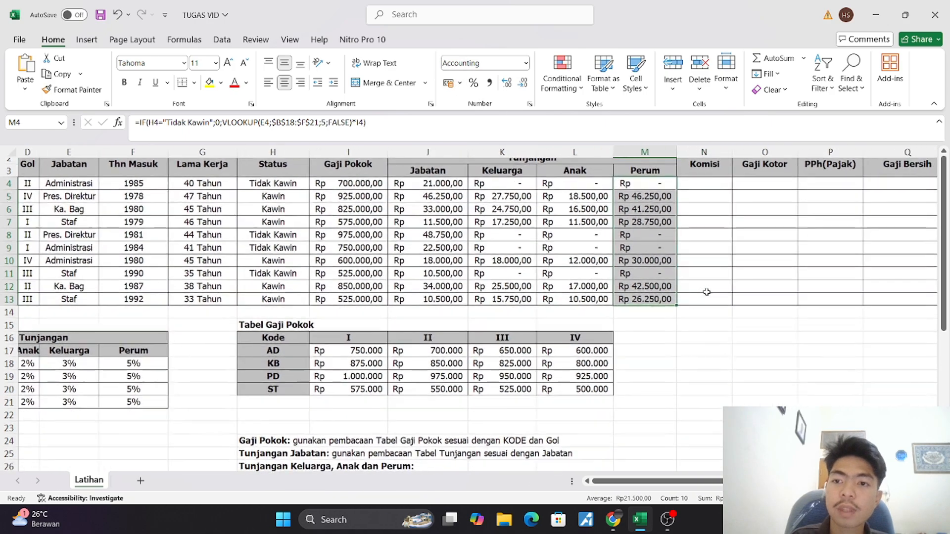
left_click(695, 176)
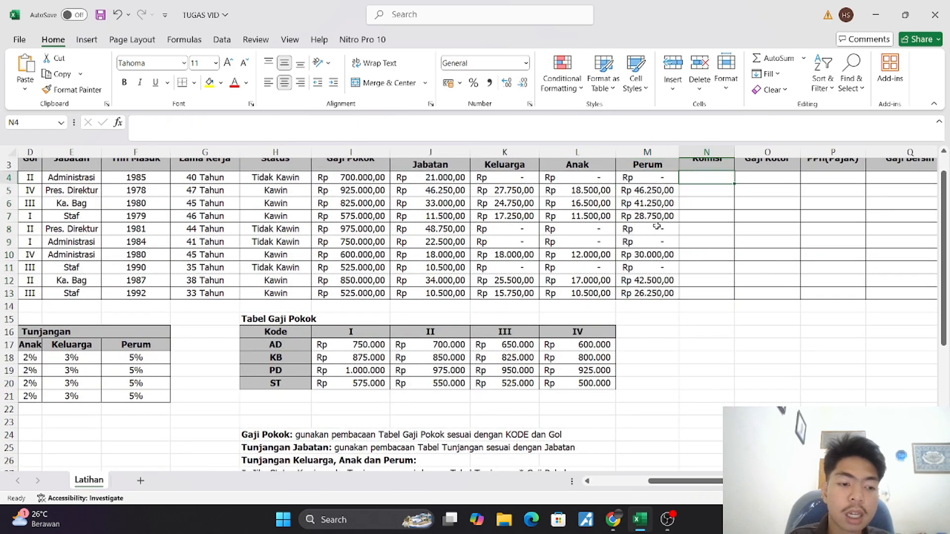
scroll(581, 298, "down", 2)
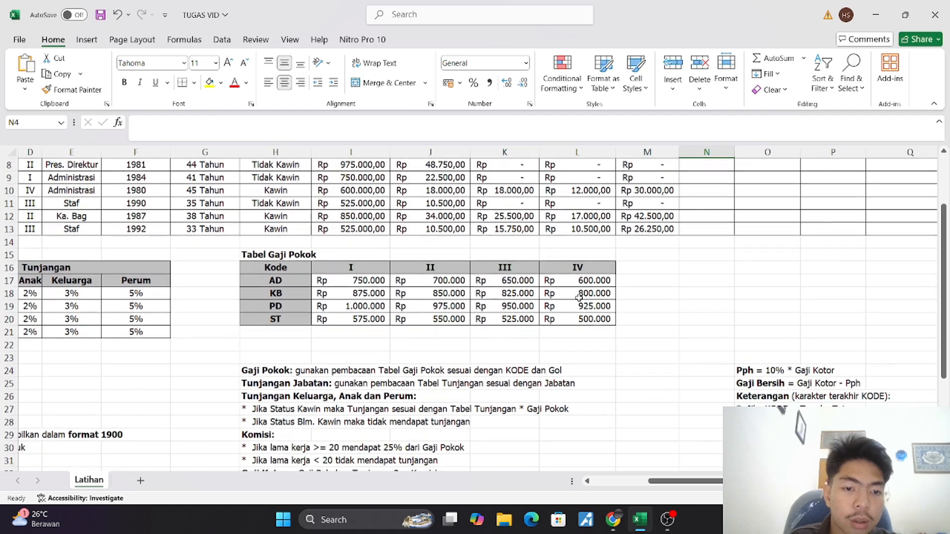
scroll(580, 298, "left", 2)
scroll(579, 298, "left", 1)
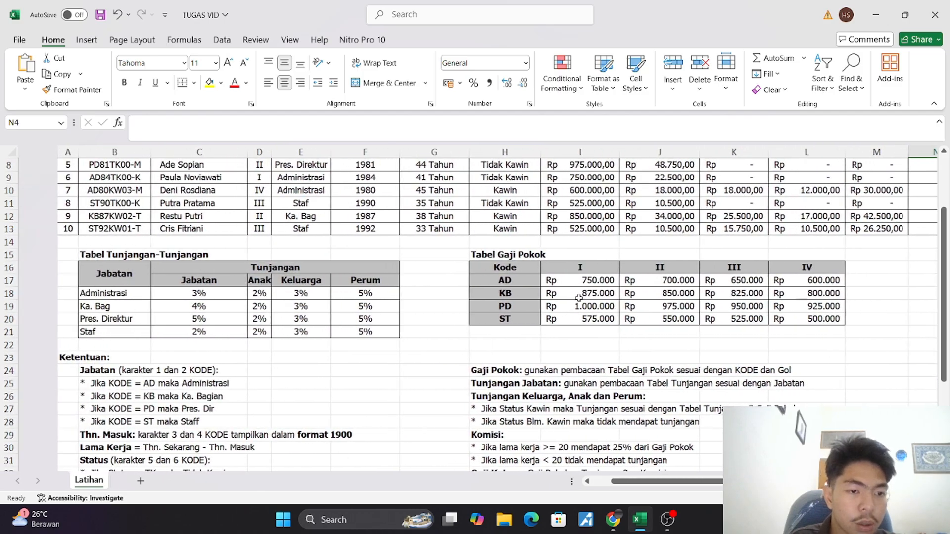
scroll(579, 299, "down", 2)
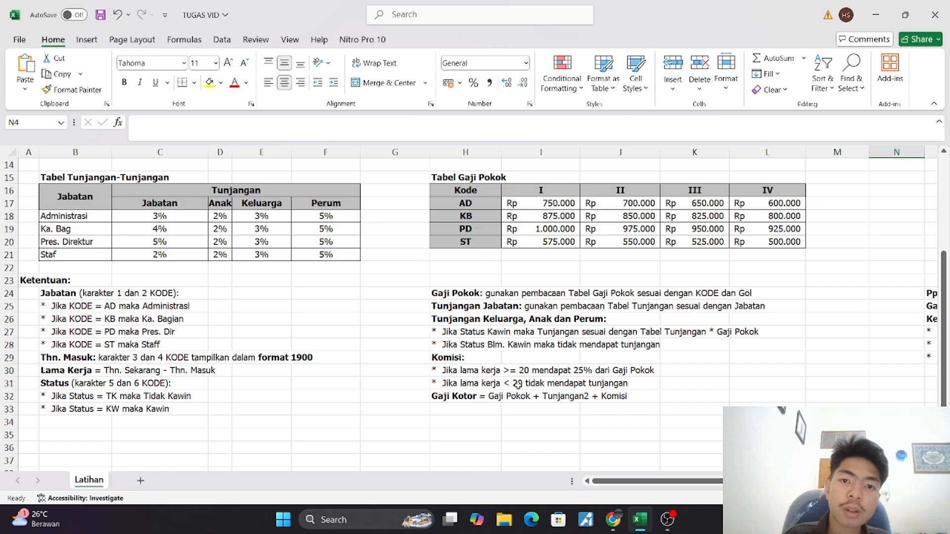
scroll(518, 385, "up", 5)
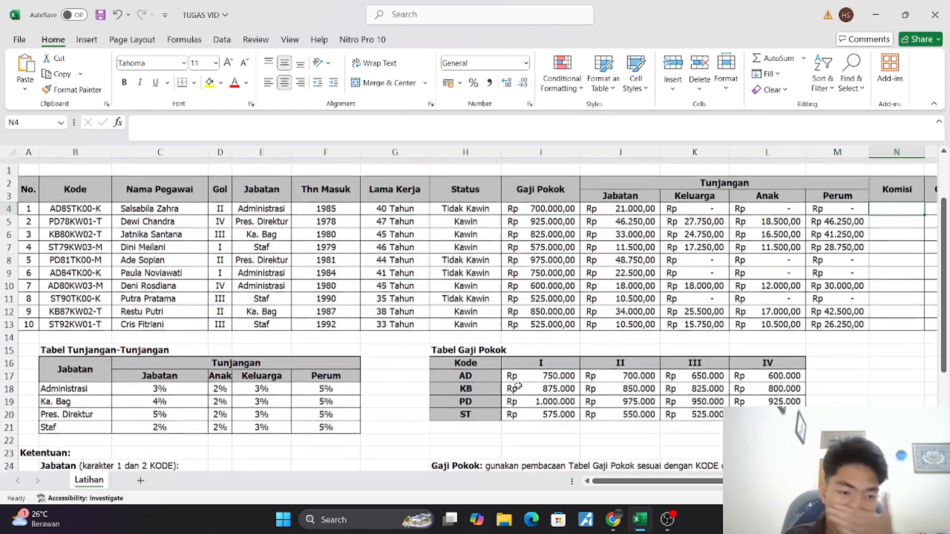
scroll(518, 386, "down", 1)
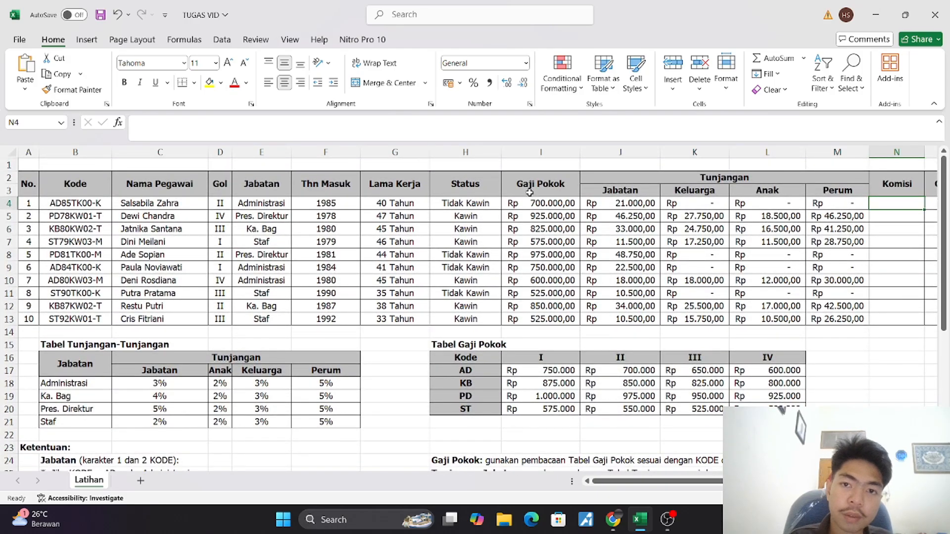
Begin an IF formula in the Komisi cell N4 that tests G4>20 and returns I4*25% when true
left_click(491, 130)
type("=i")
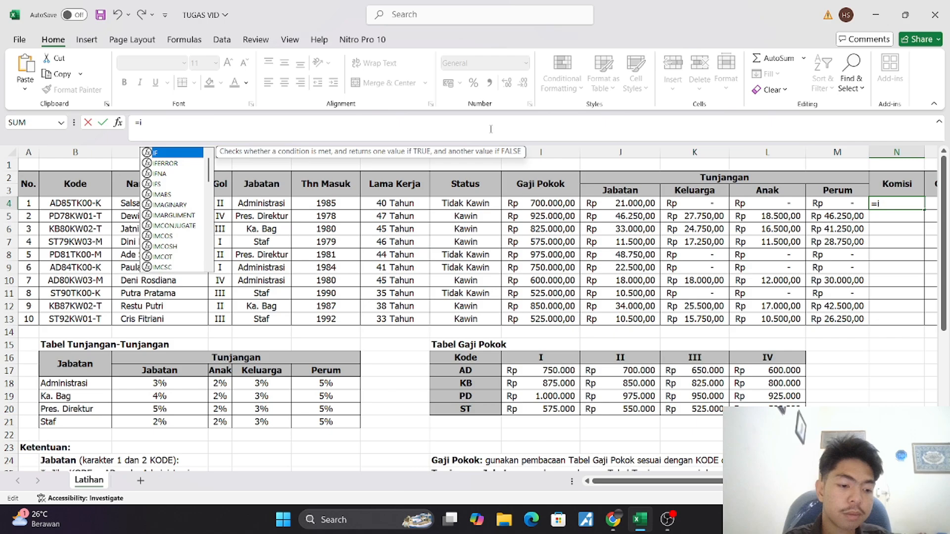
key("Tab")
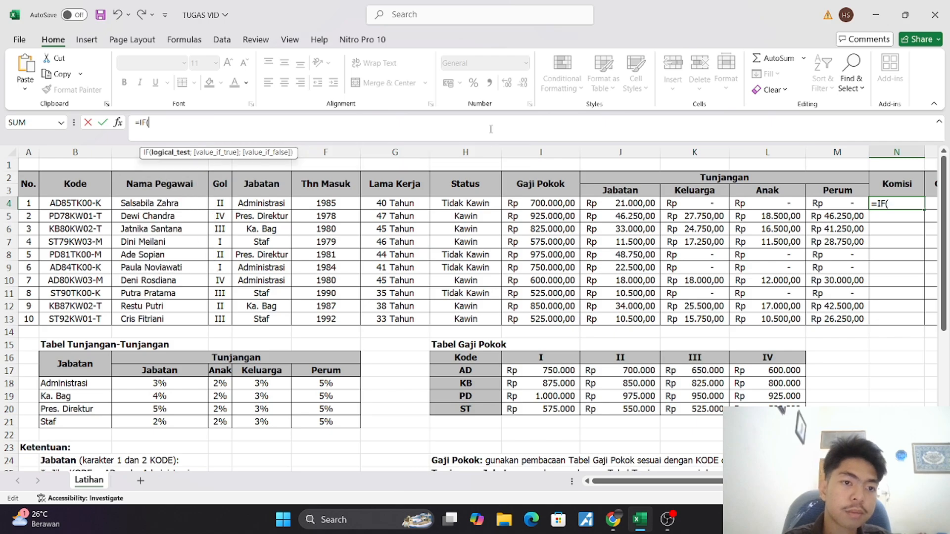
left_click(401, 207)
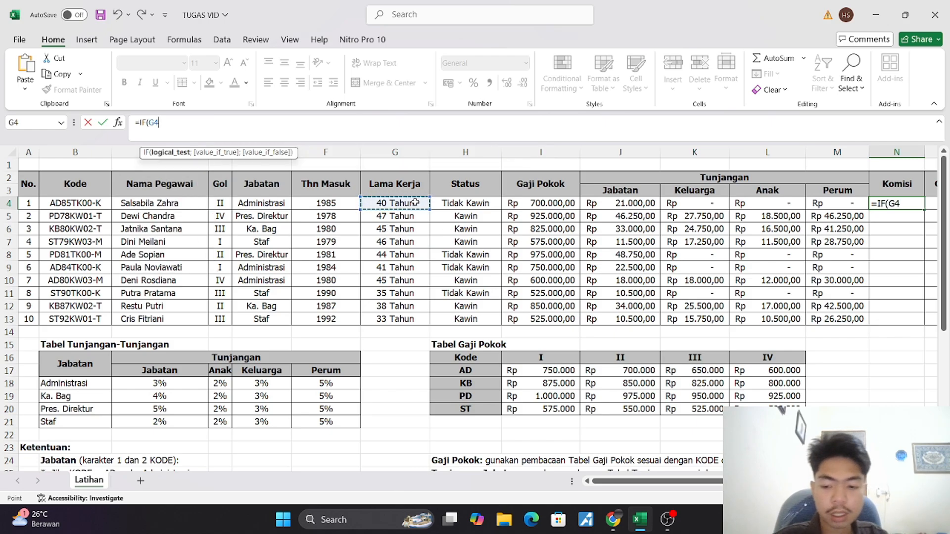
type(">")
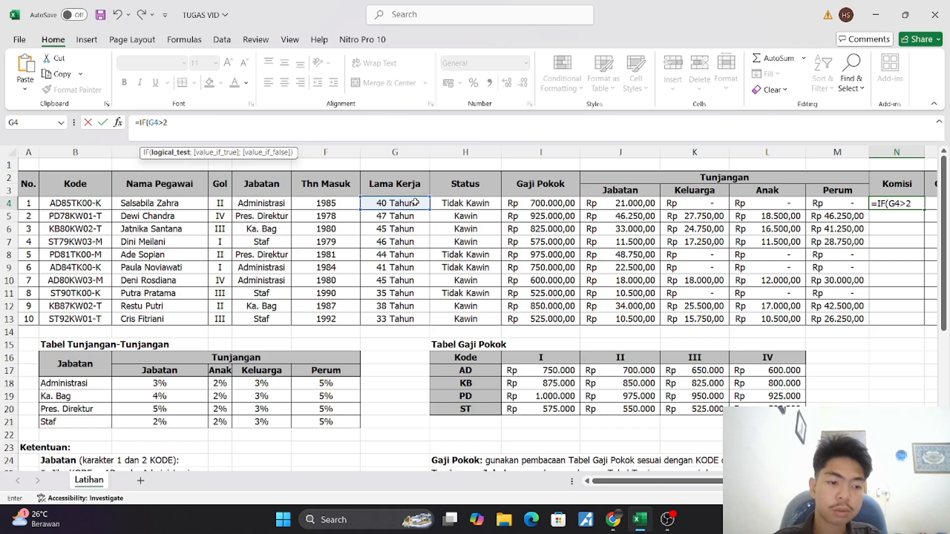
type("20;")
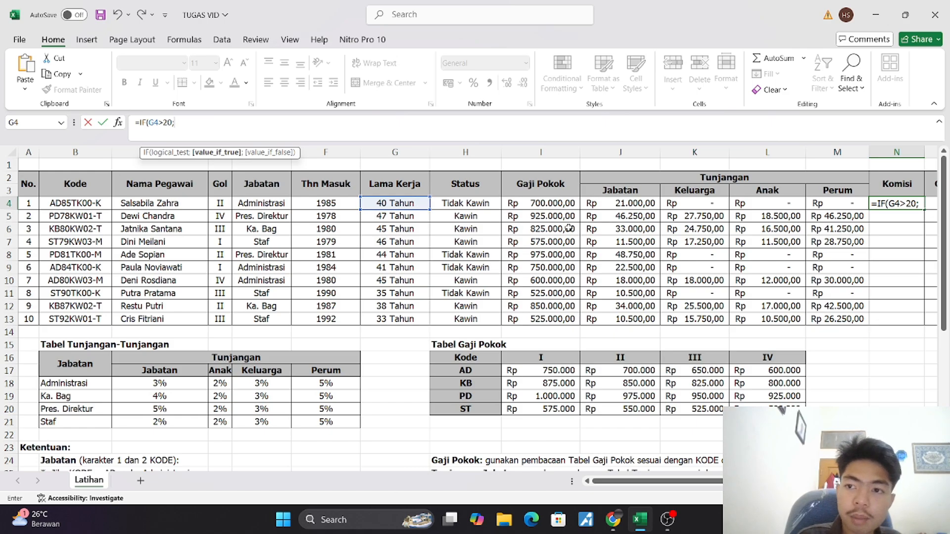
left_click(551, 204)
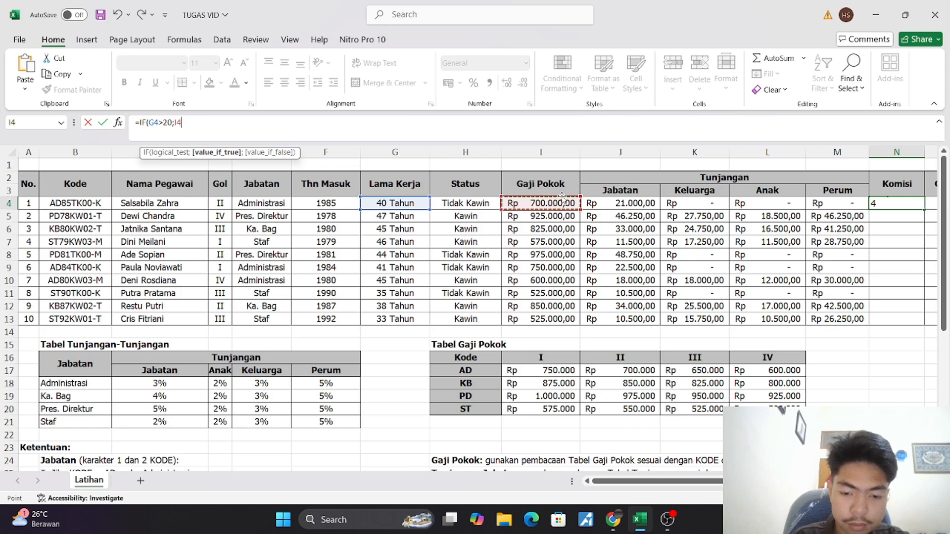
type("*")
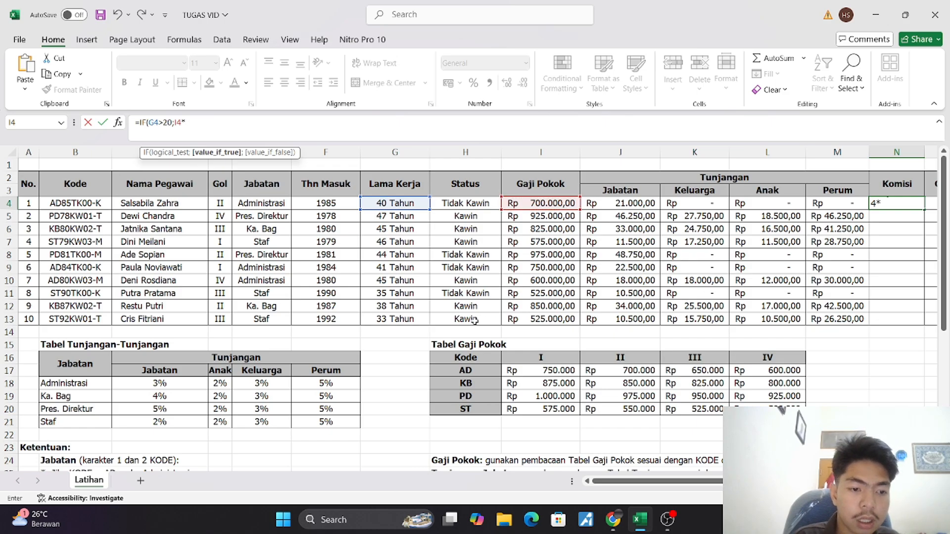
scroll(479, 321, "down", 4)
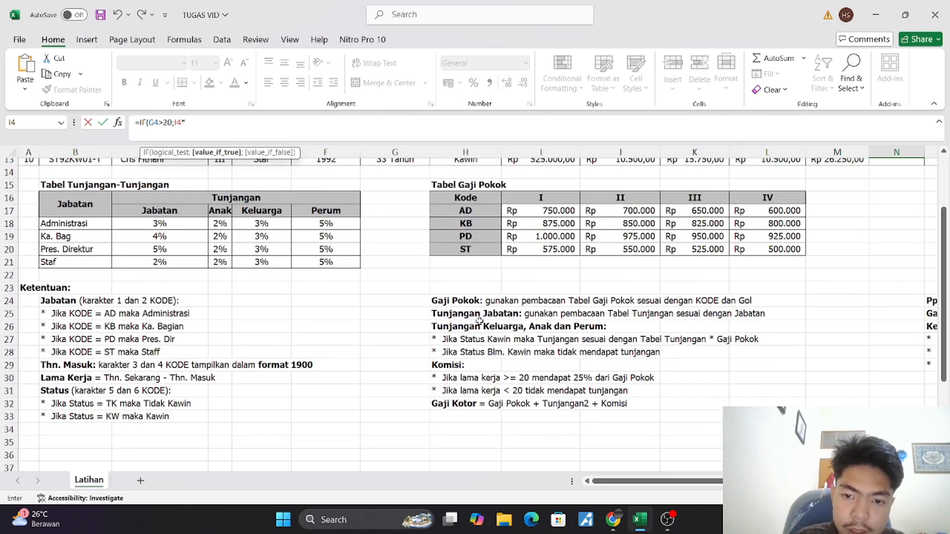
scroll(479, 320, "up", 4)
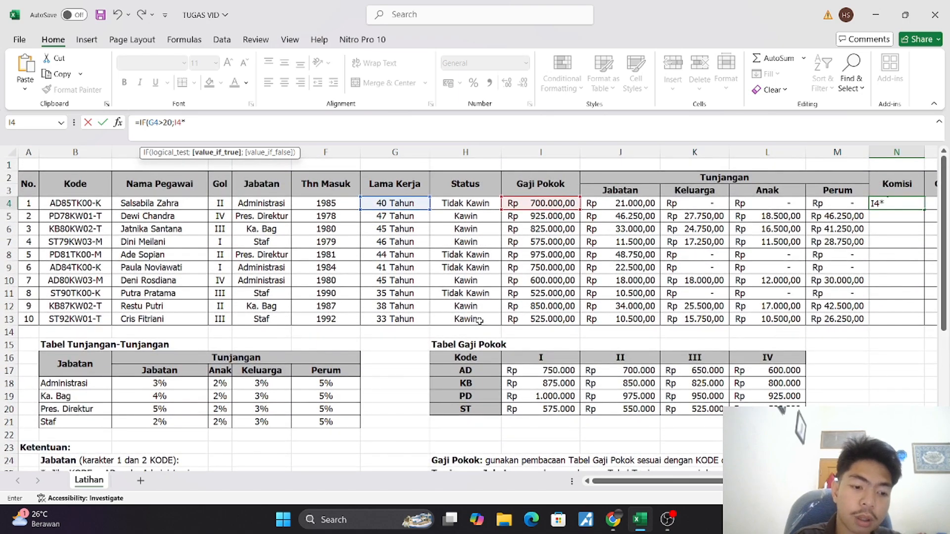
type("25")
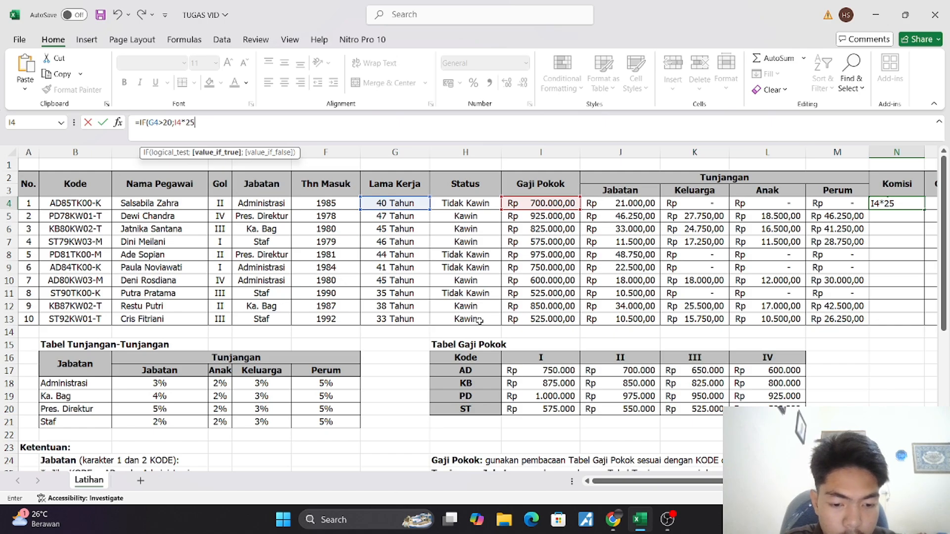
type("%")
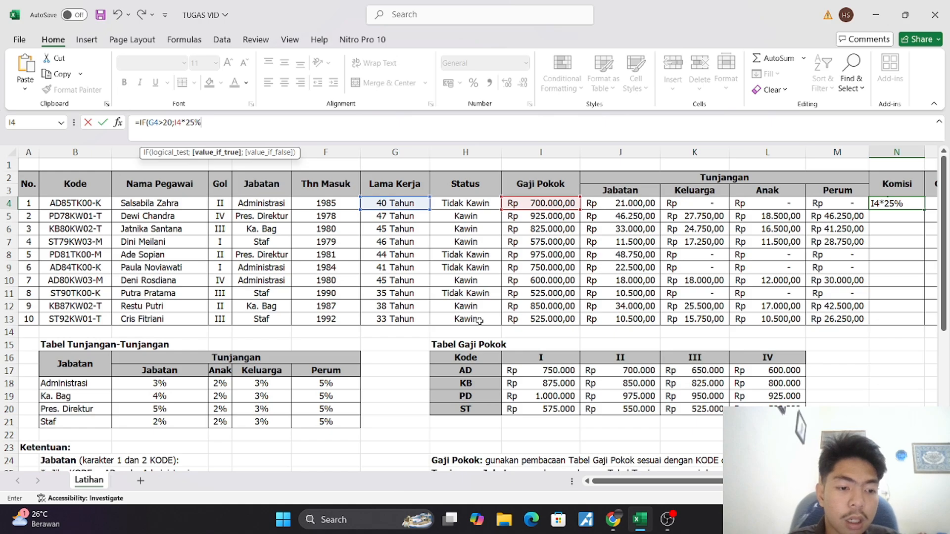
type(";\"T")
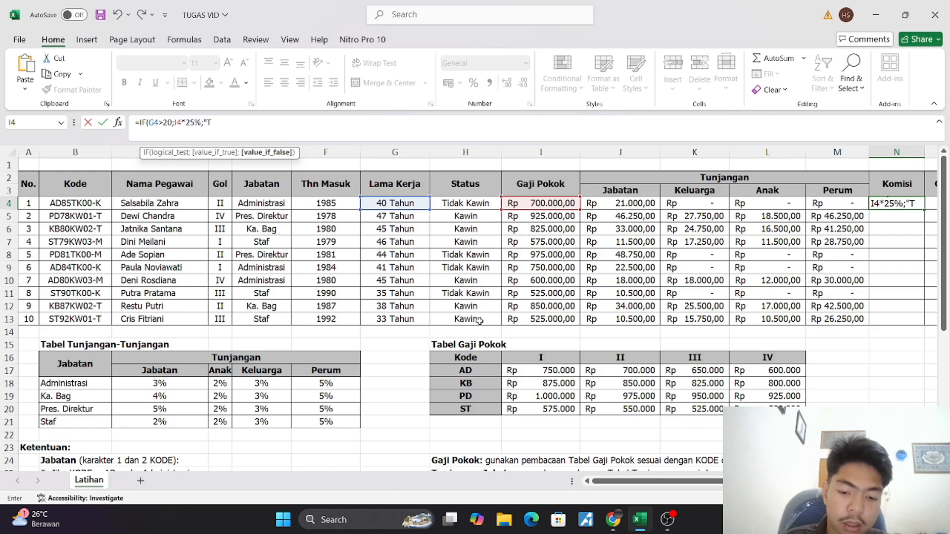
Complete the N4 formula with "Tidak Mendapat Komisi" as the value if false
type("idak")
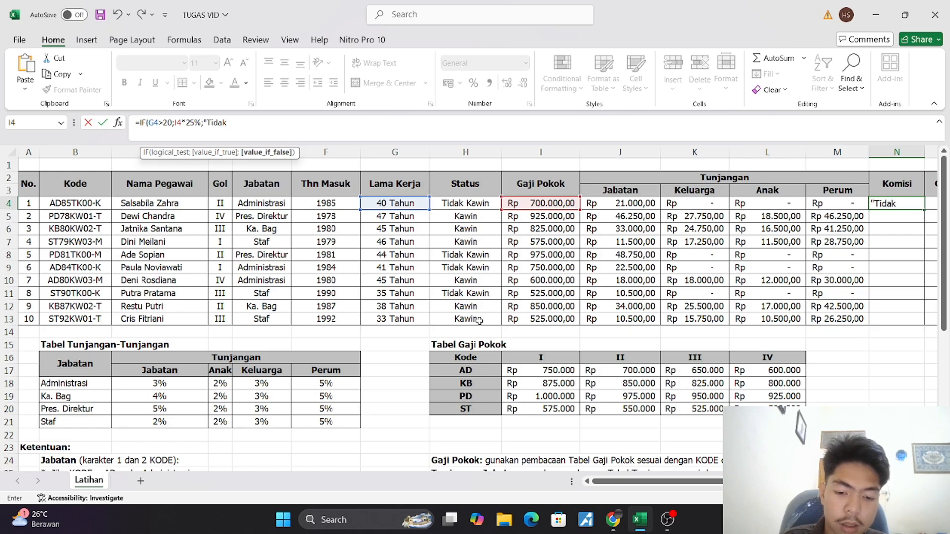
type(" Mendapat")
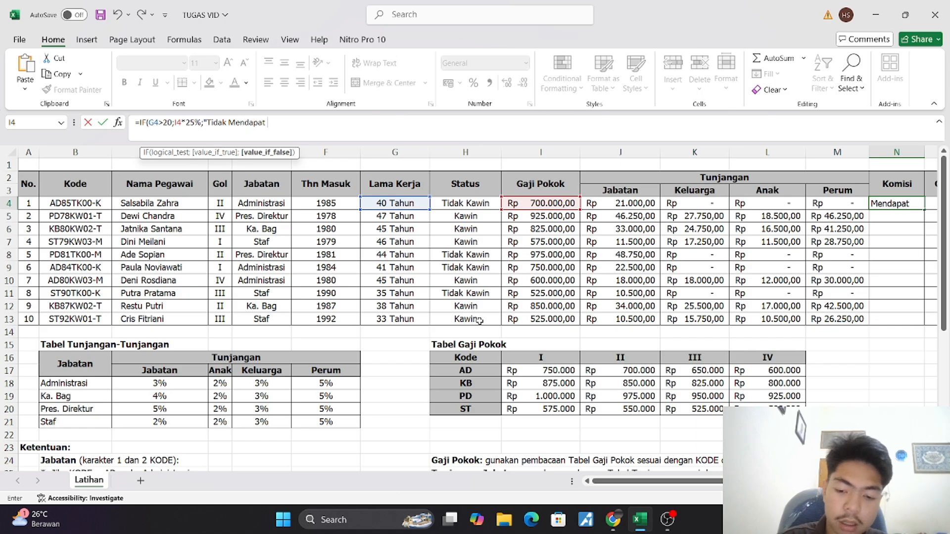
type(" Komisi\"")
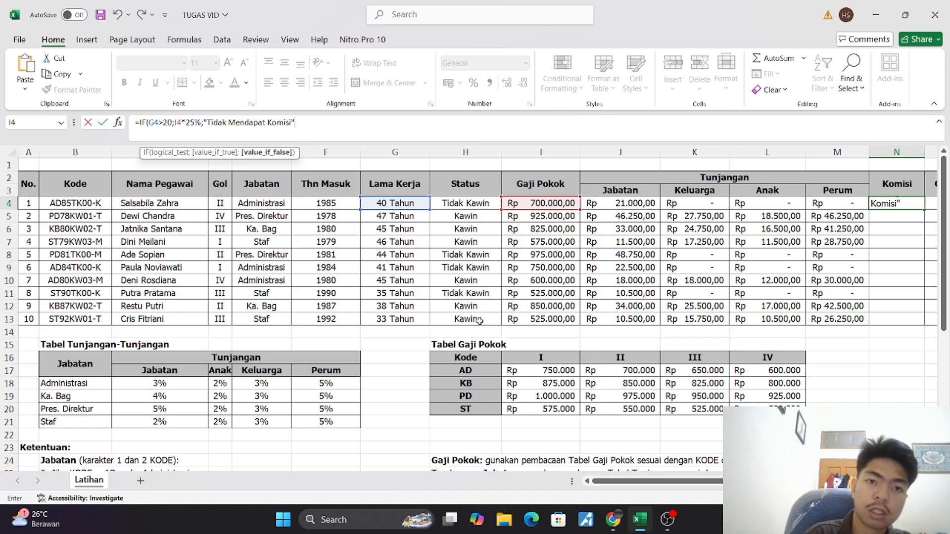
type(")")
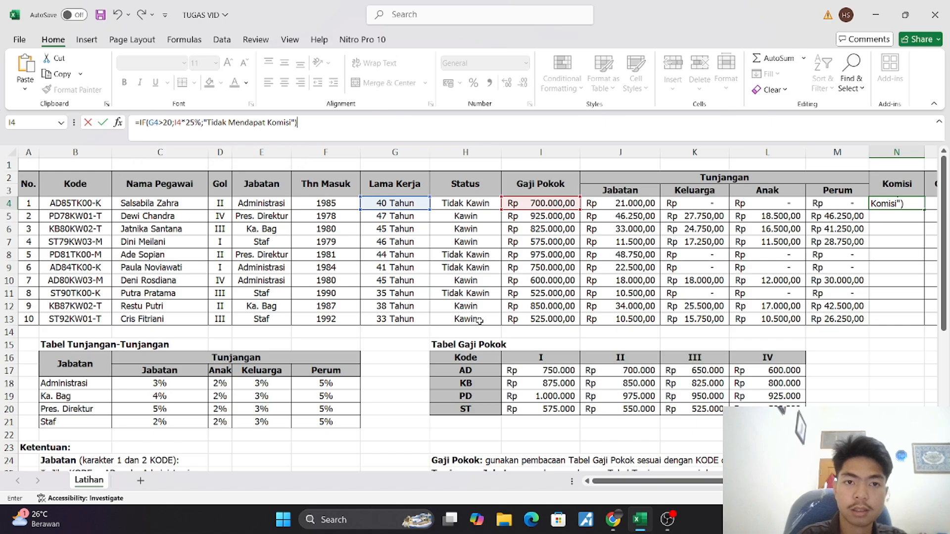
key("Return")
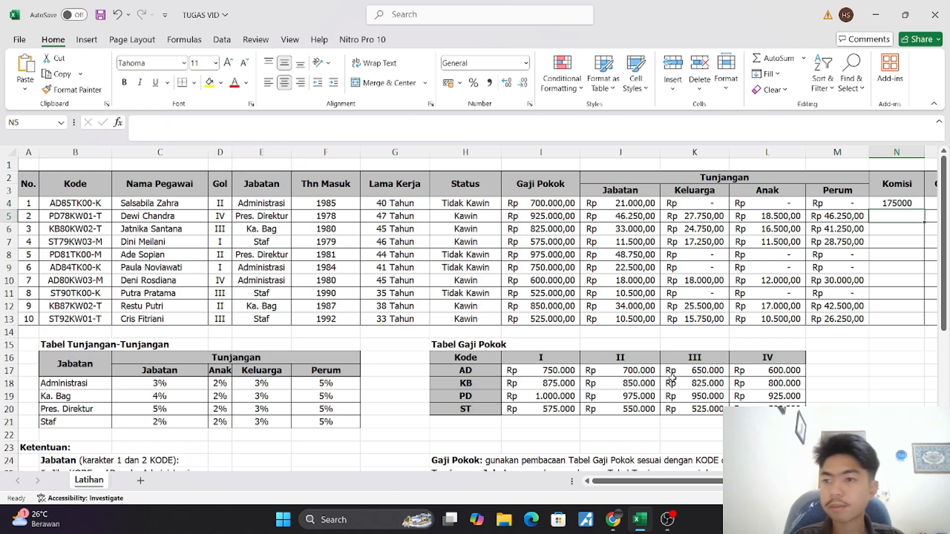
Copy the N4 formula down to N13 and apply the Rp accounting format to the Komisi cells
left_click(909, 202)
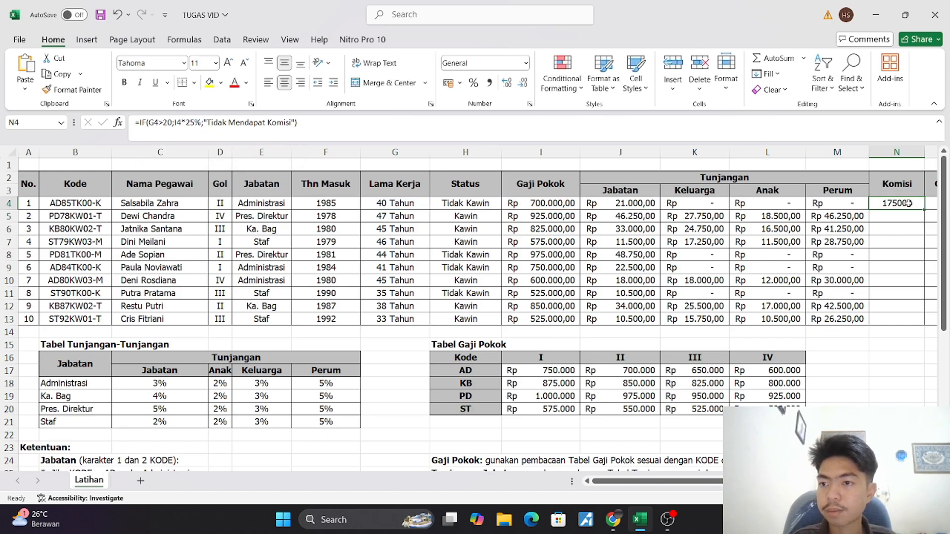
left_click_drag(925, 209, 779, 327)
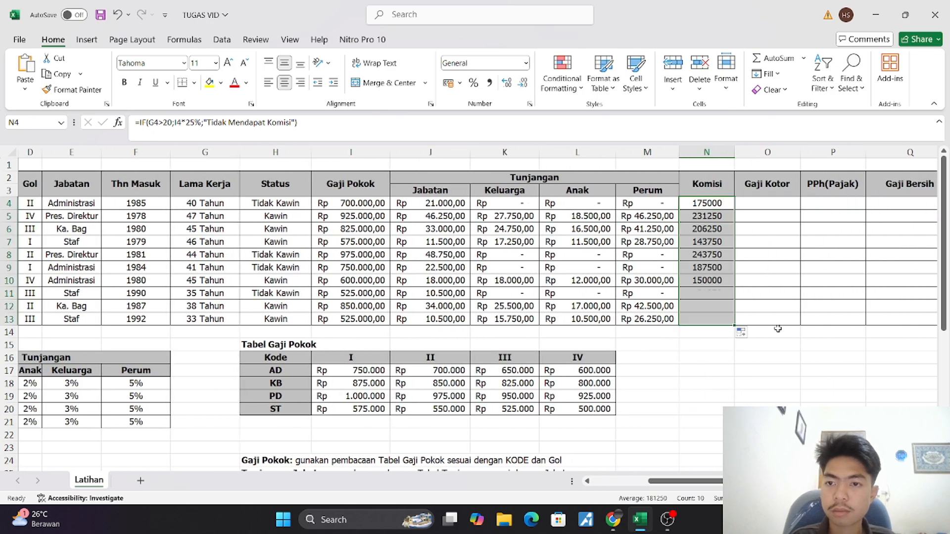
left_click(449, 82)
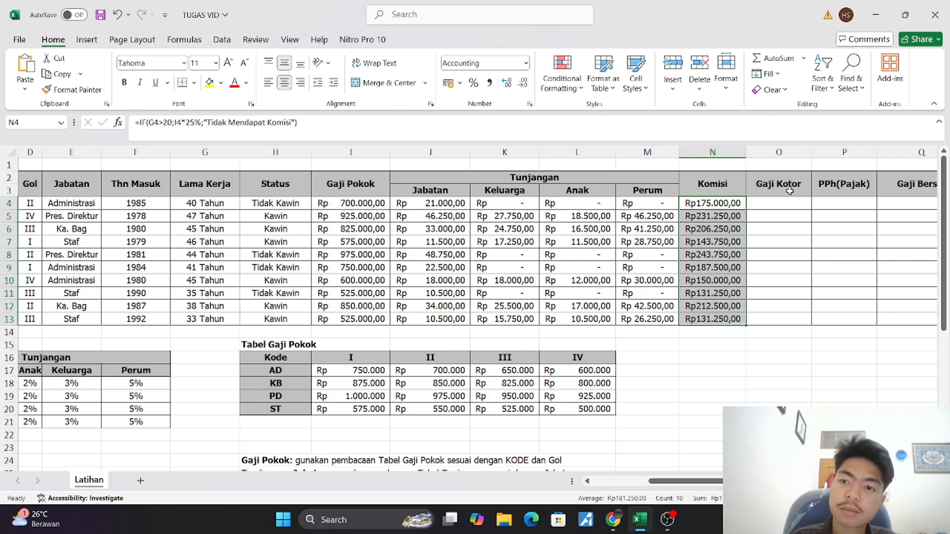
Enter =SUM(I4:N4) in the Gaji Kotor cell O4 to total the base salary, allowances and commission
left_click(777, 201)
scroll(666, 265, "down", 2)
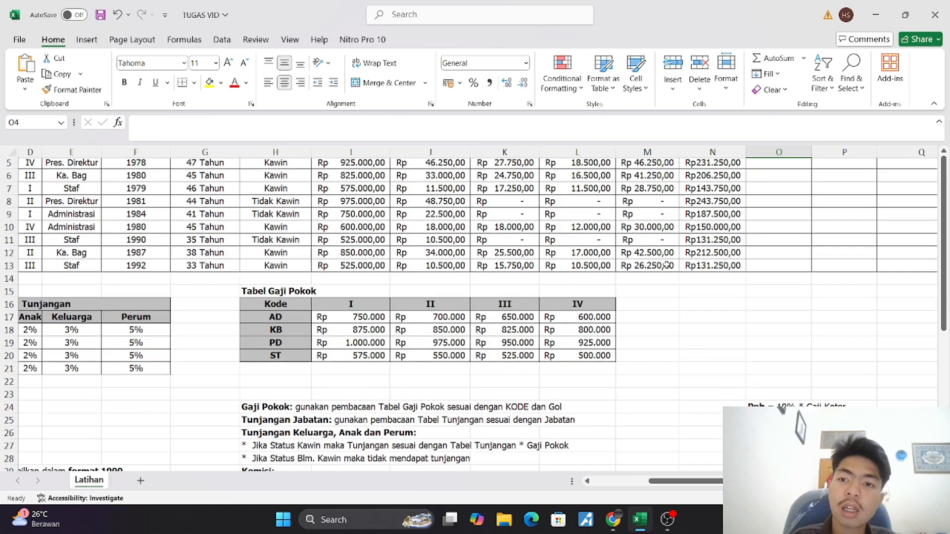
scroll(666, 265, "up", 2)
left_click(603, 120)
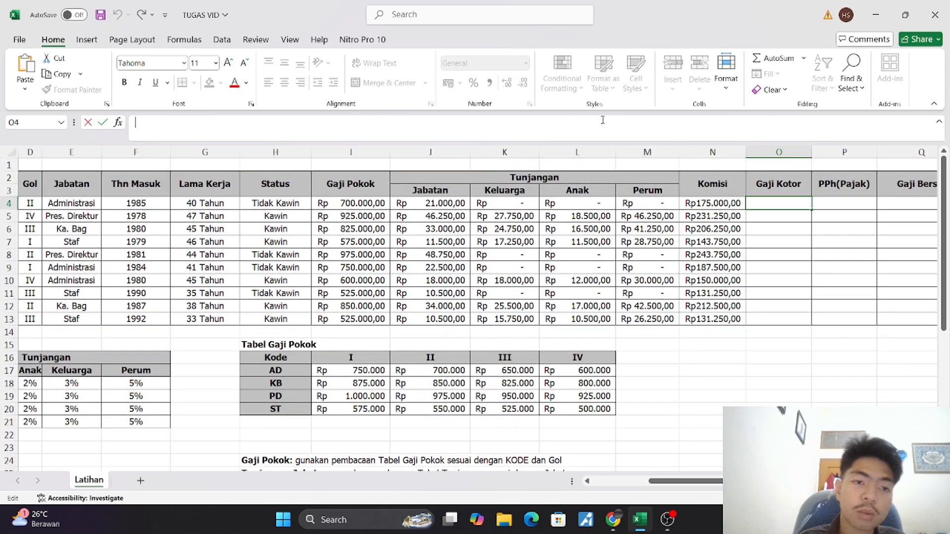
type("=")
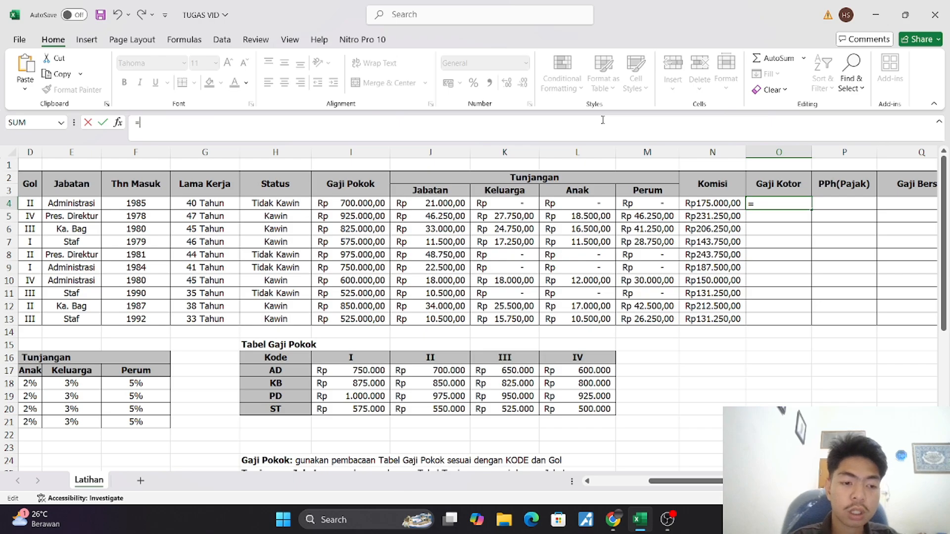
type("sum")
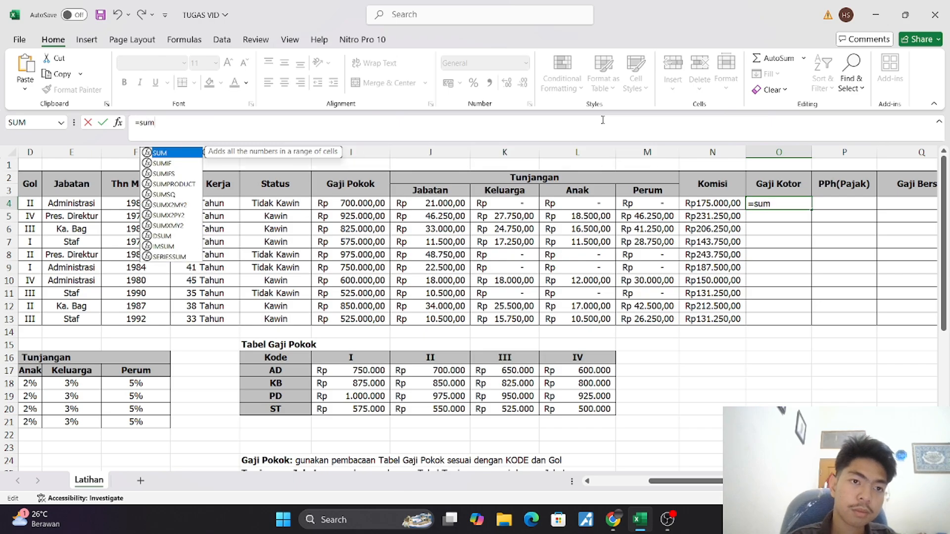
key("Tab")
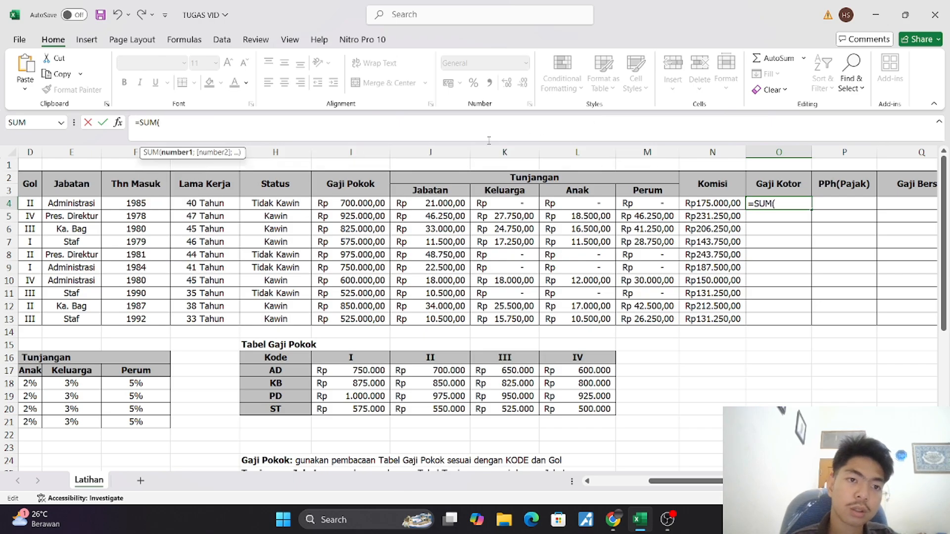
left_click(330, 203)
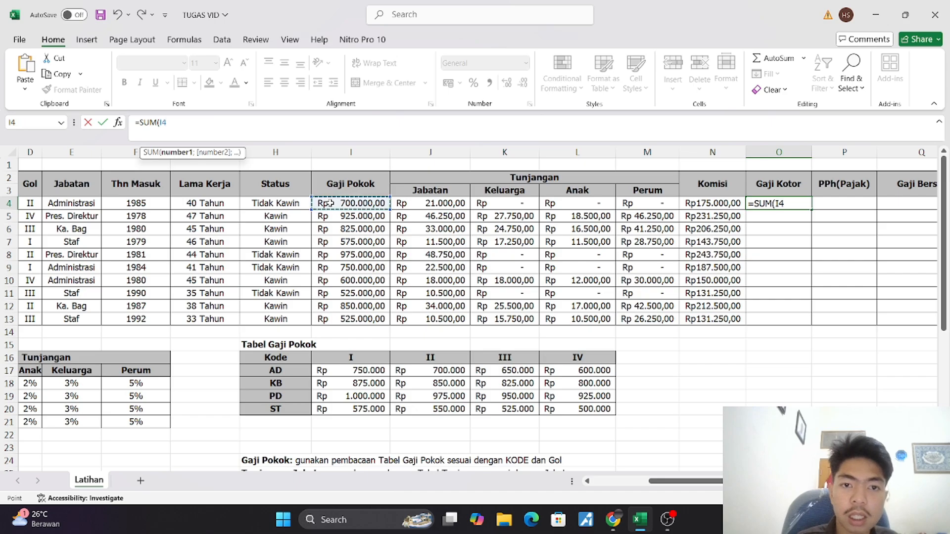
left_click_drag(329, 203, 695, 203)
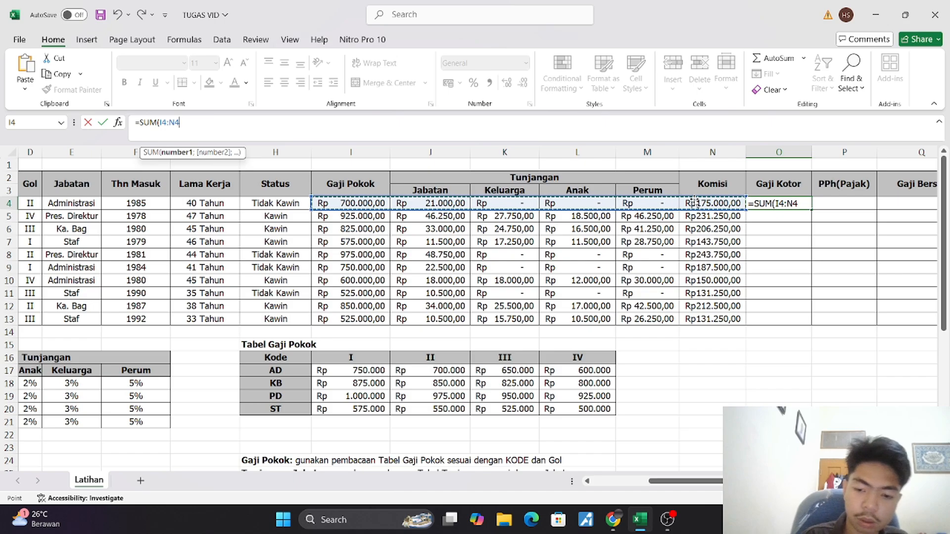
type(")")
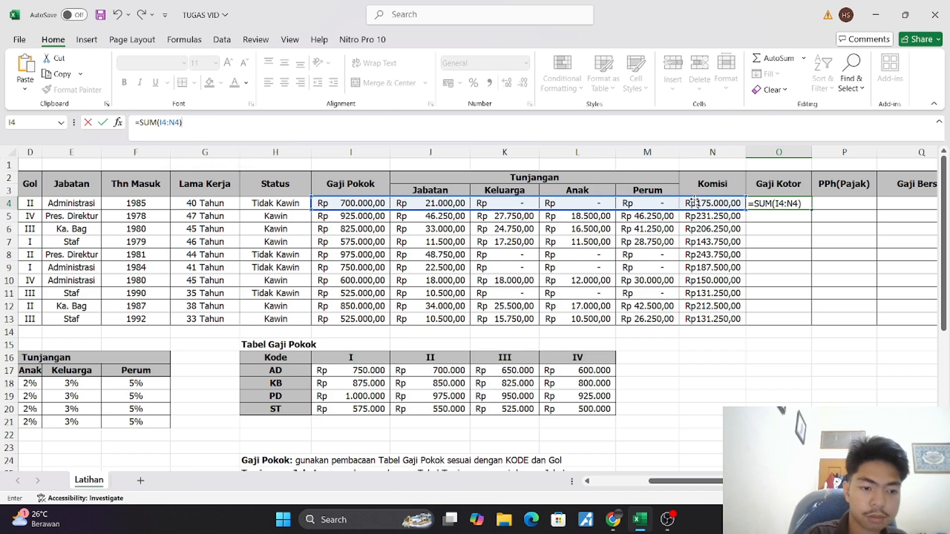
key("Return")
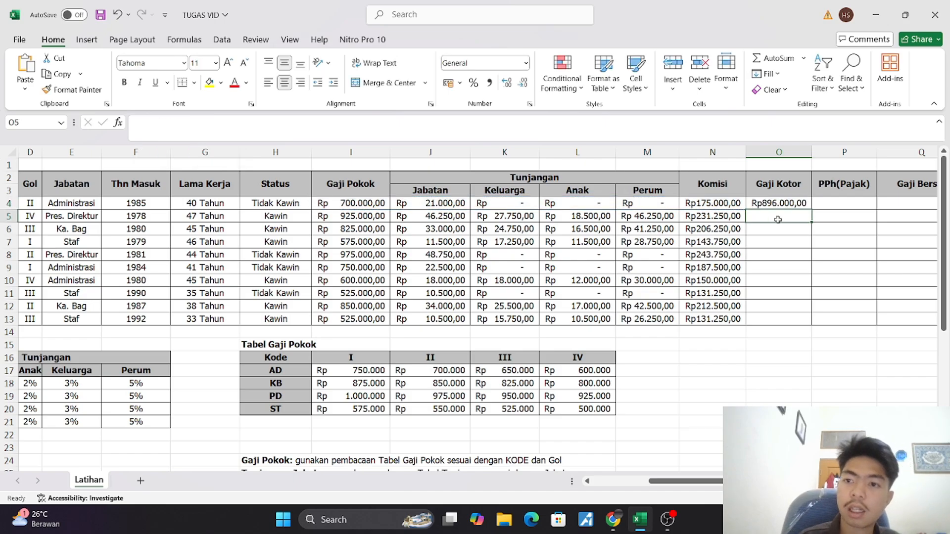
Copy the O4 formula down to O13 and widen column O to fit the Gaji Kotor amounts
left_click(798, 205)
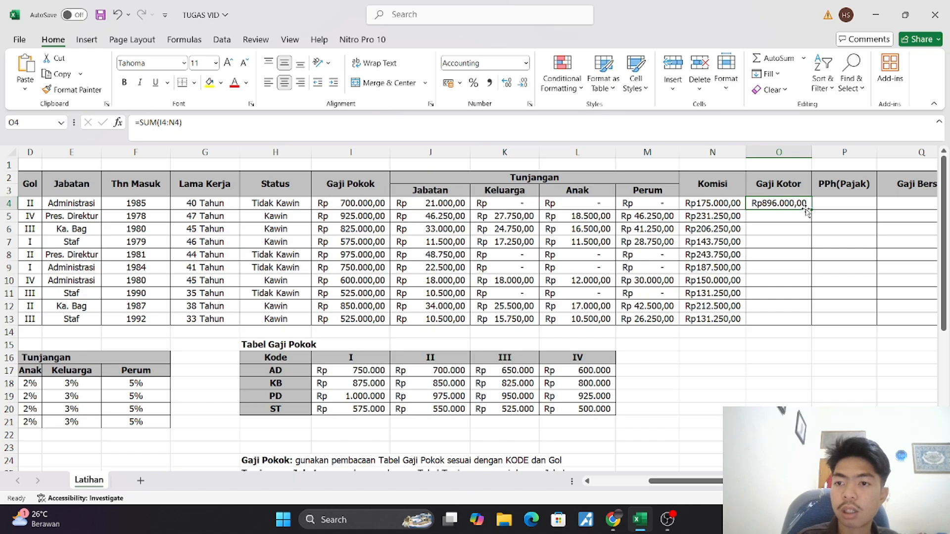
left_click_drag(810, 209, 823, 330)
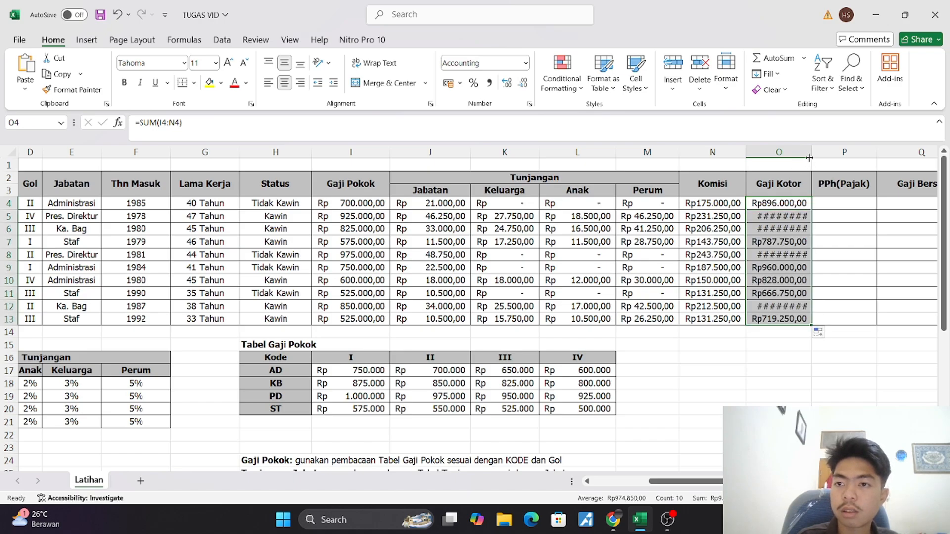
left_click_drag(816, 148, 828, 150)
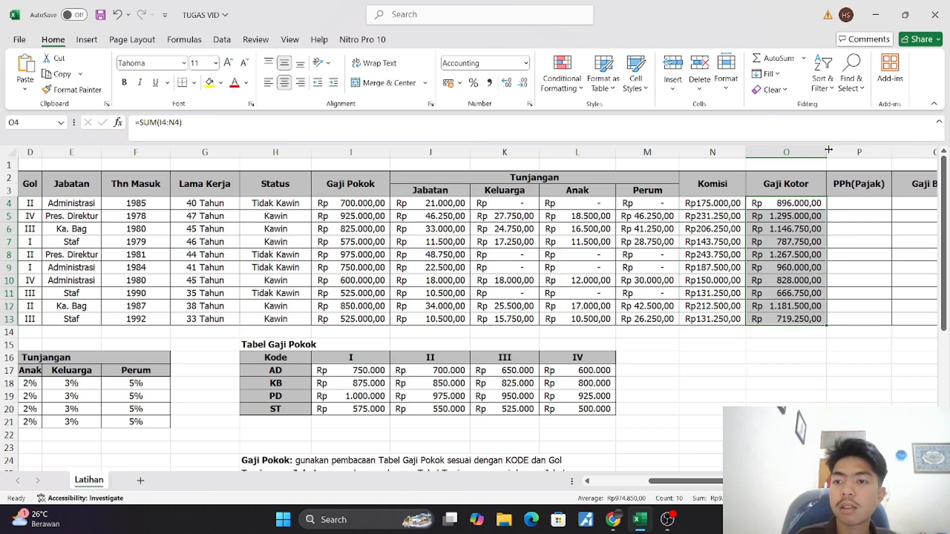
Enter =O4*10% in the PPh(Pajak) cell P4 and copy the formula down to P13
scroll(784, 229, "right", 2)
scroll(784, 229, "right", 3)
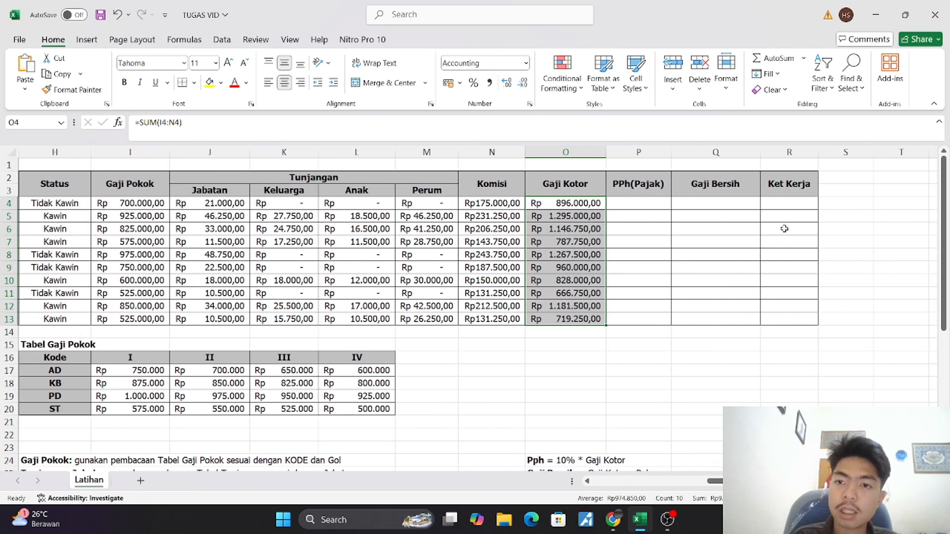
left_click(632, 206)
scroll(576, 252, "down", 2)
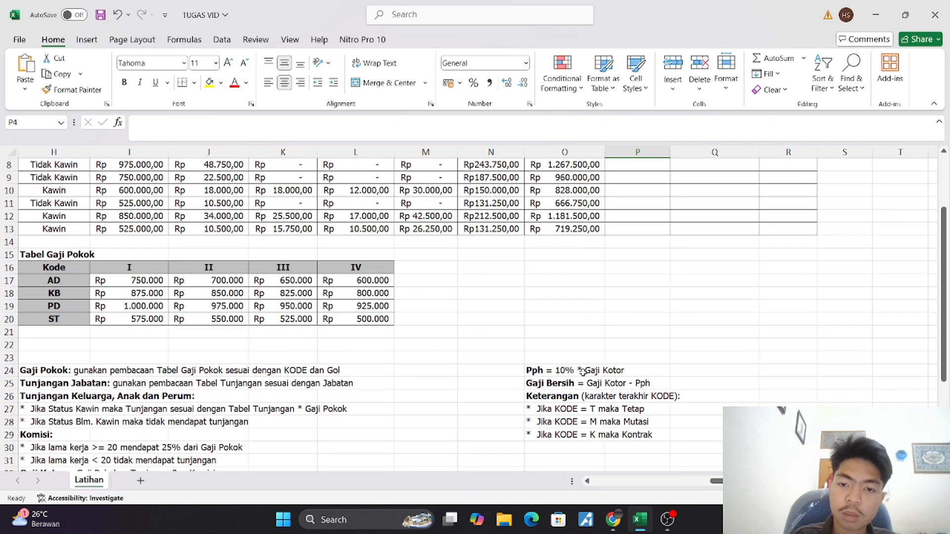
scroll(558, 354, "up", 2)
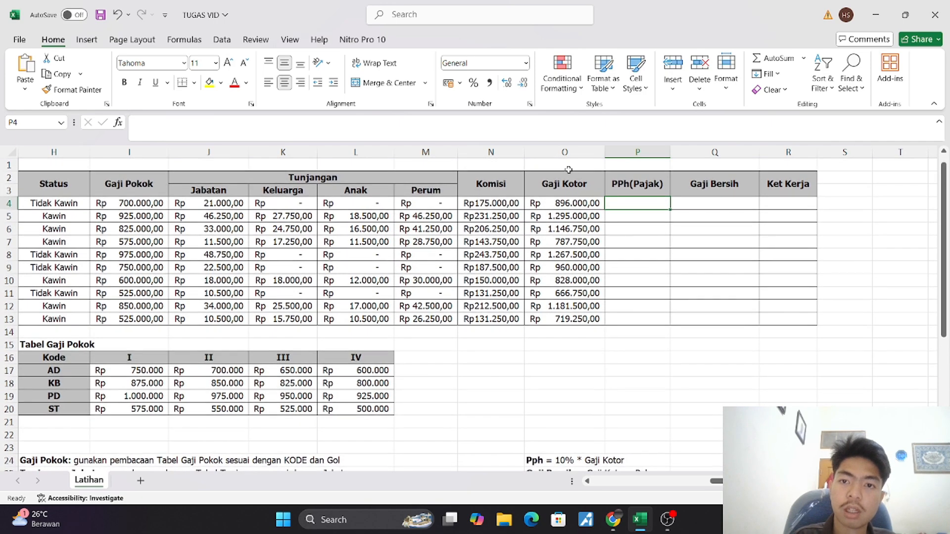
left_click(538, 139)
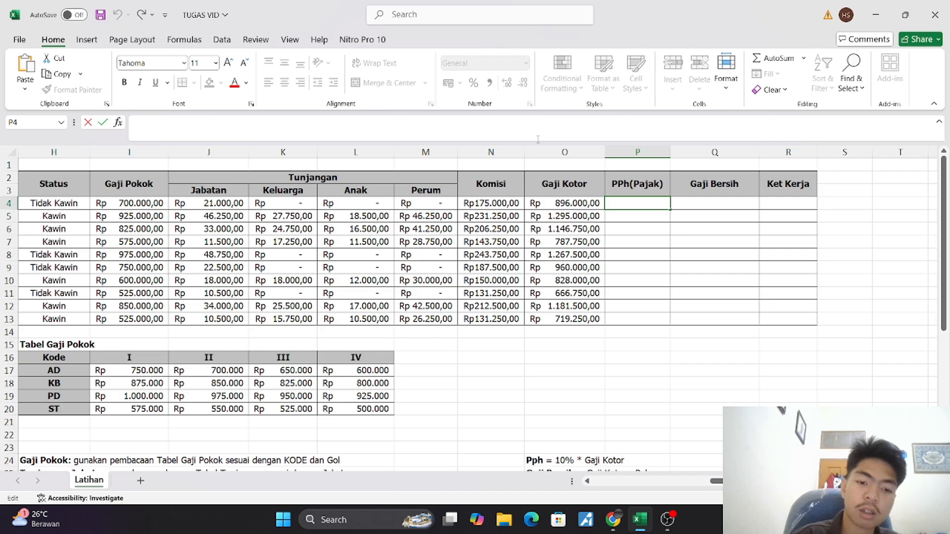
type("=")
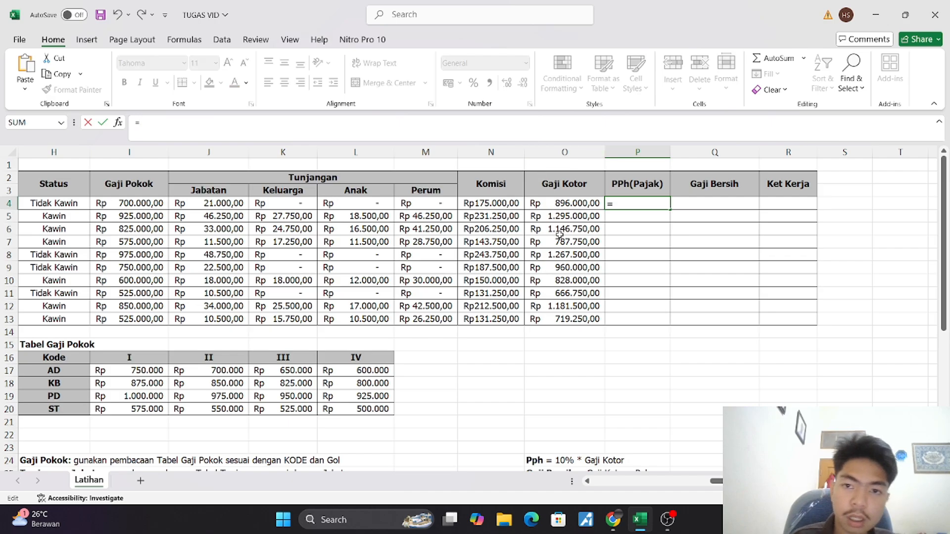
left_click(558, 210)
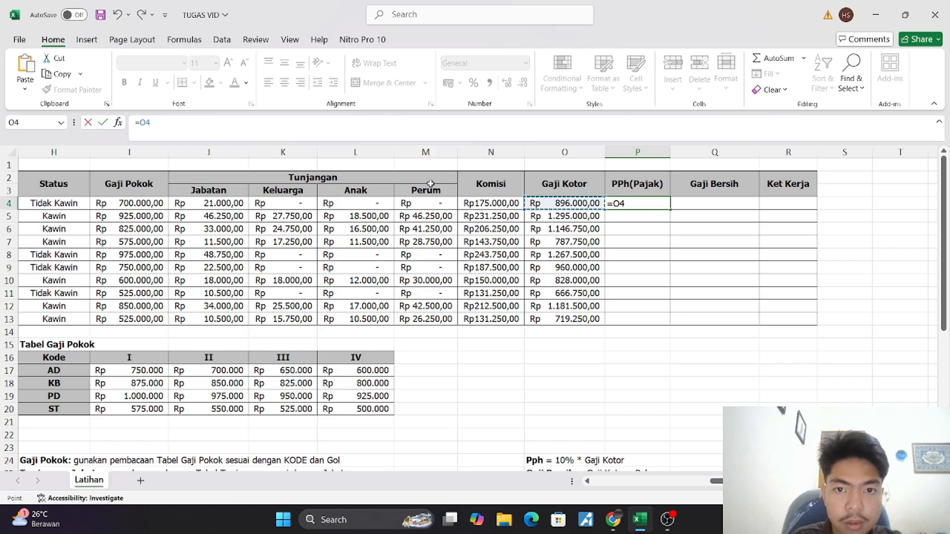
type("*")
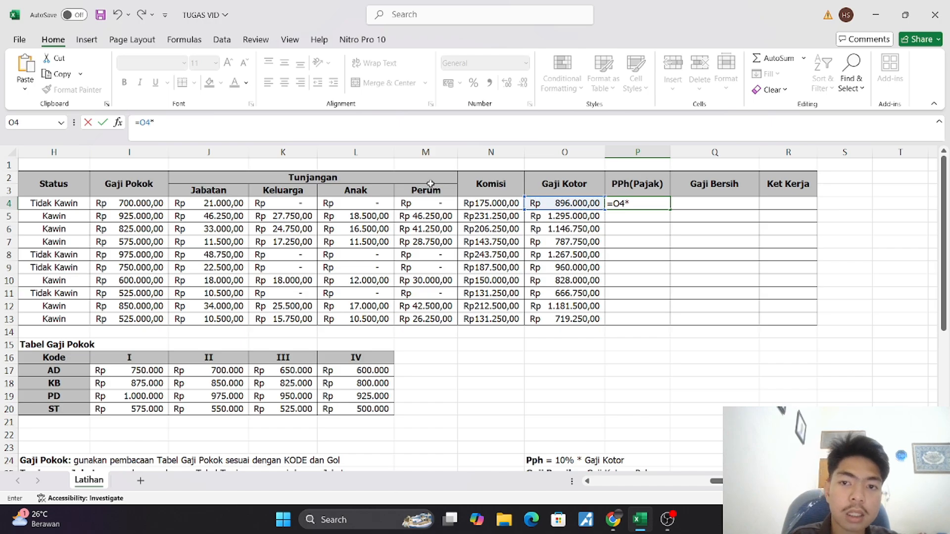
type("10")
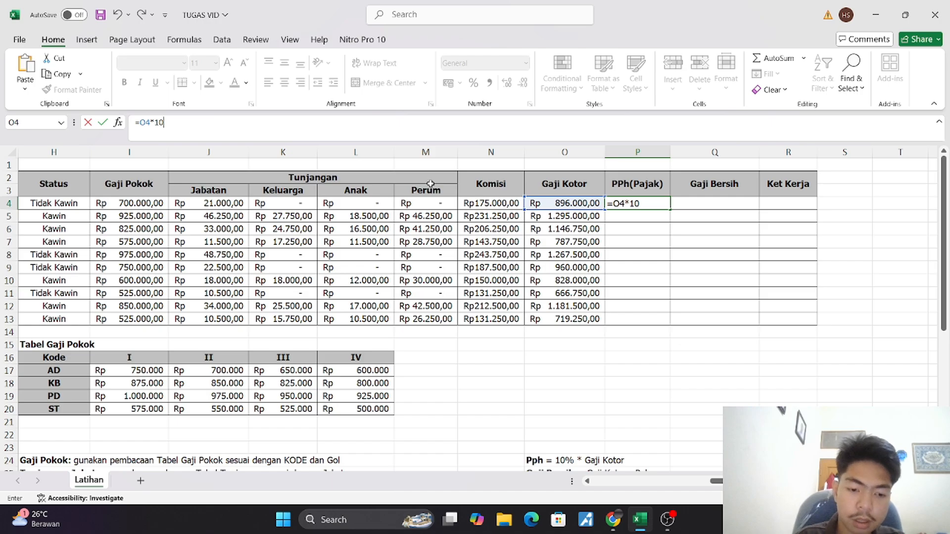
type("%")
key("Return")
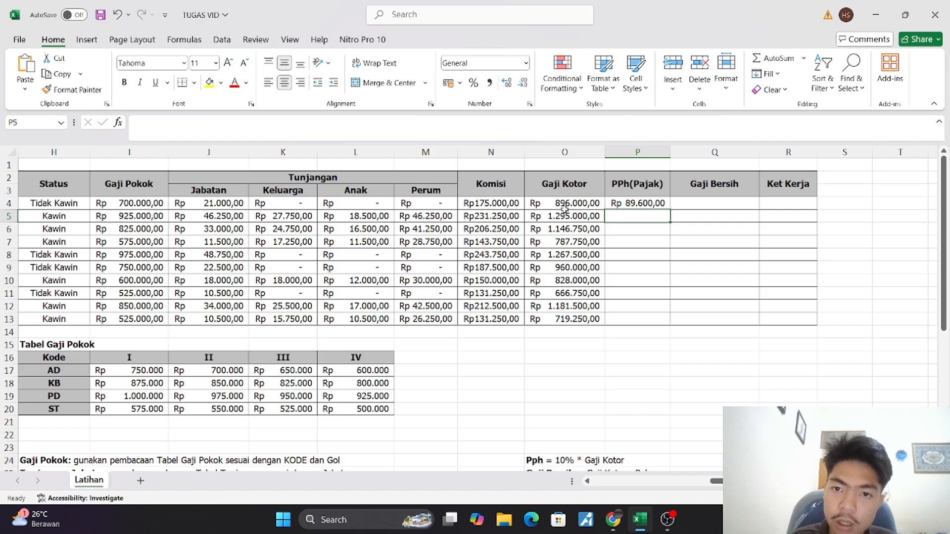
left_click(637, 203)
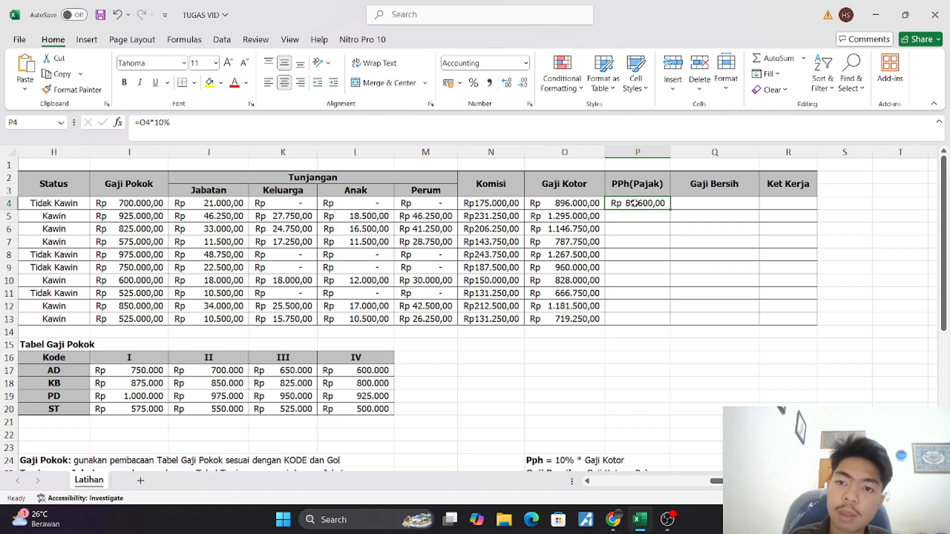
left_click_drag(671, 212, 675, 322)
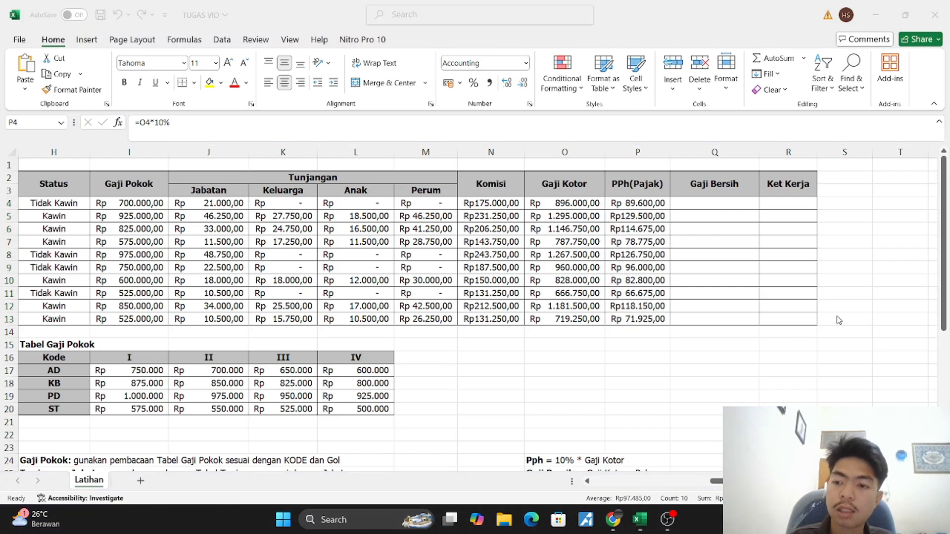
Enter =O4-P4 in the Gaji Bersih cell Q4 and copy the formula down to Q13
left_click(718, 199)
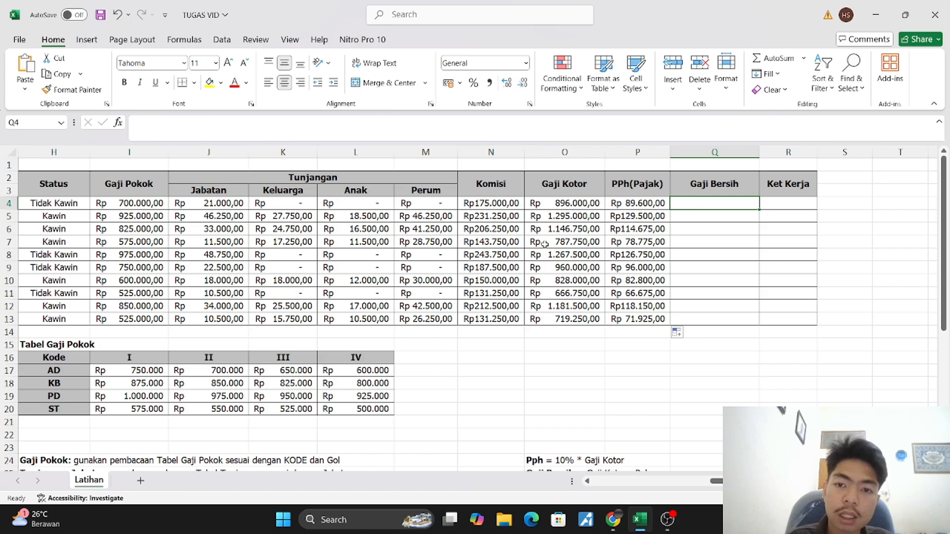
scroll(526, 312, "down", 2)
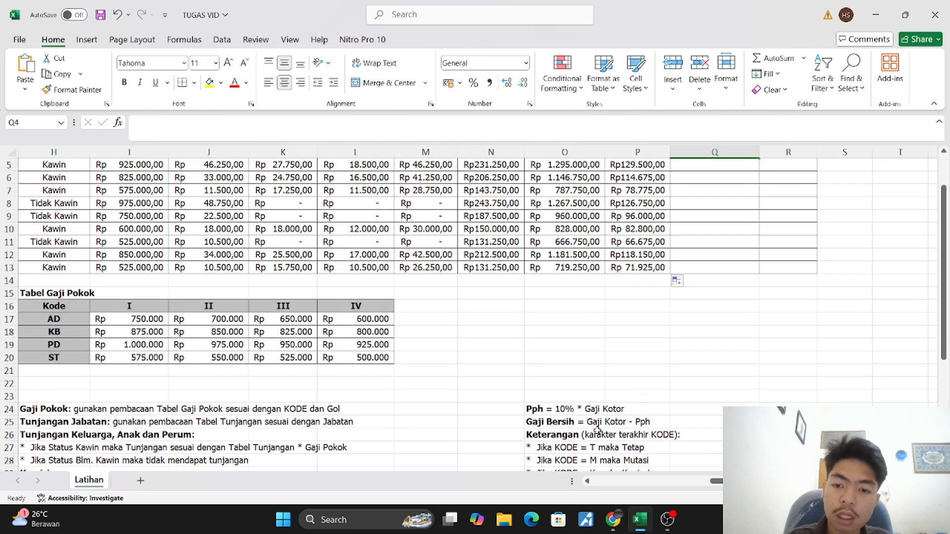
scroll(632, 408, "up", 2)
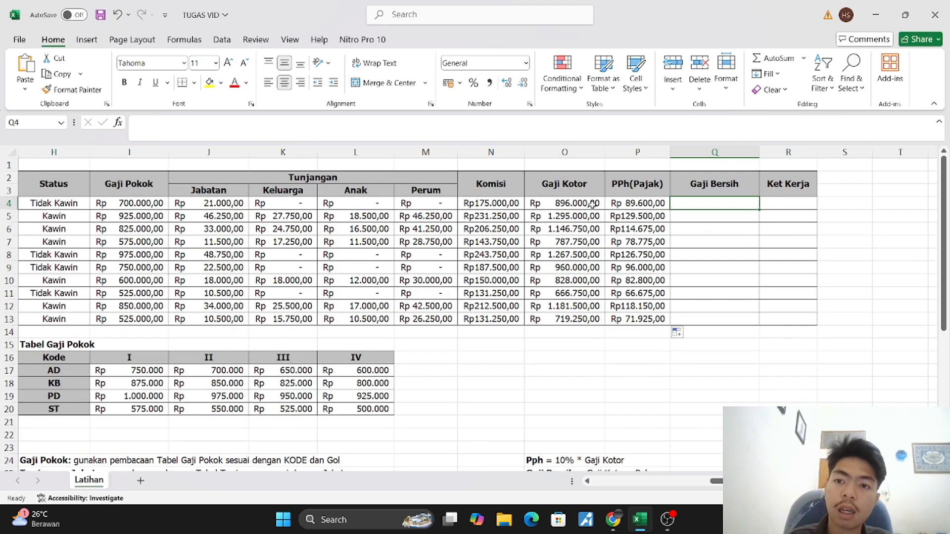
type("=")
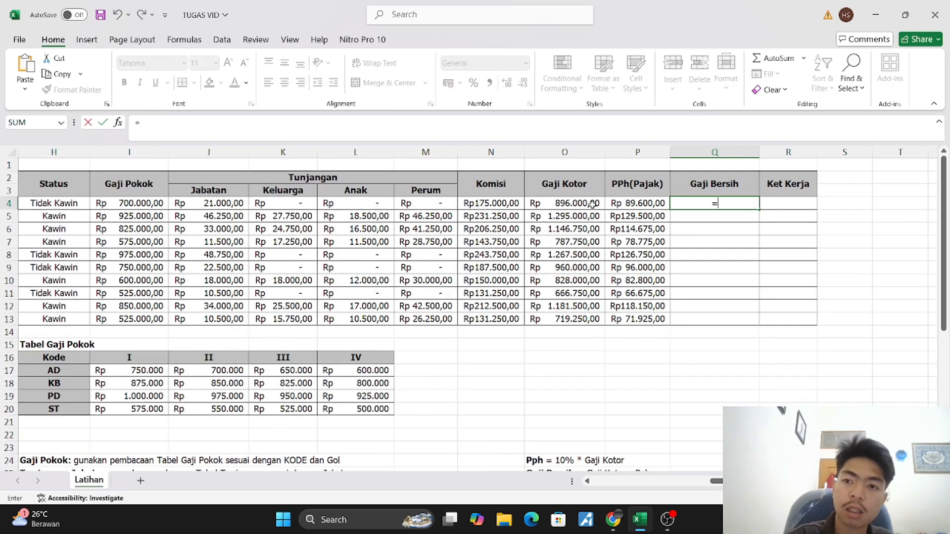
left_click(568, 204)
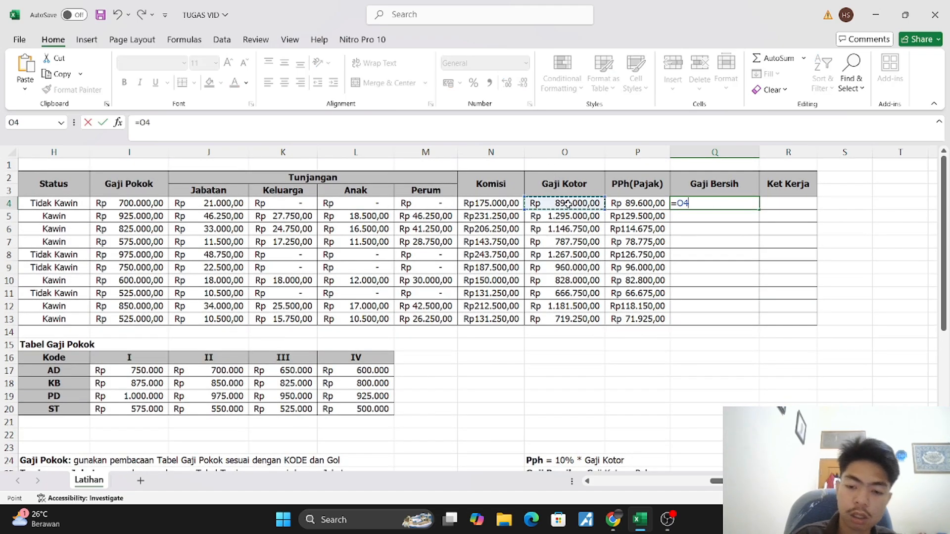
type("-")
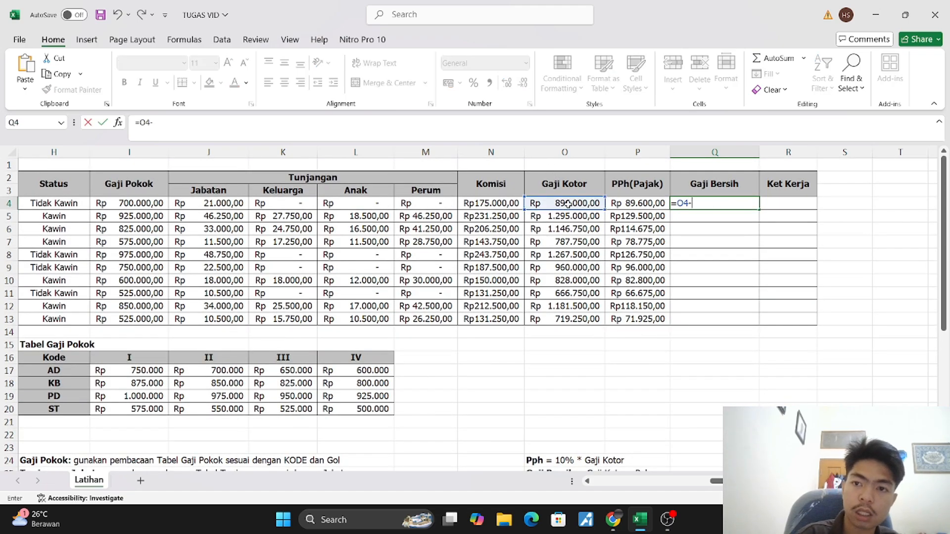
left_click(633, 204)
key("Return")
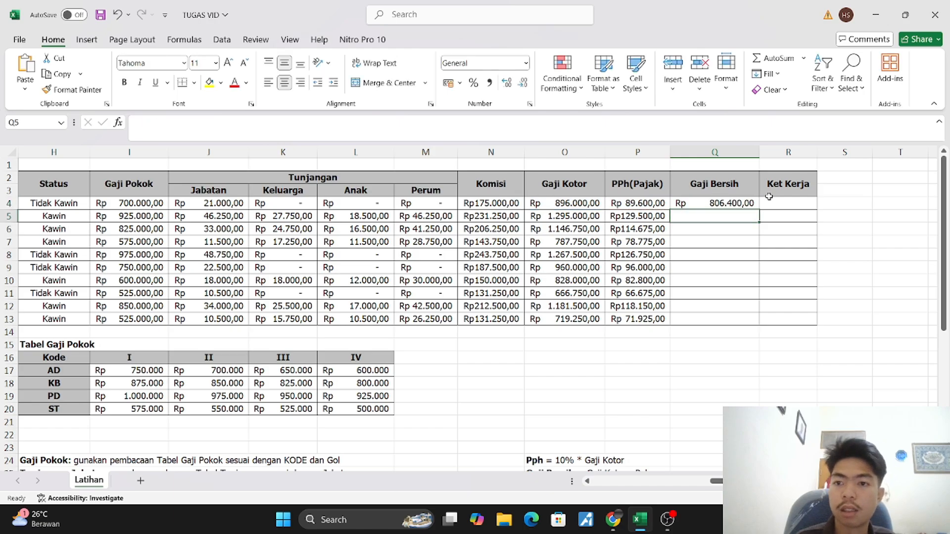
left_click(749, 202)
left_click_drag(759, 209, 768, 325)
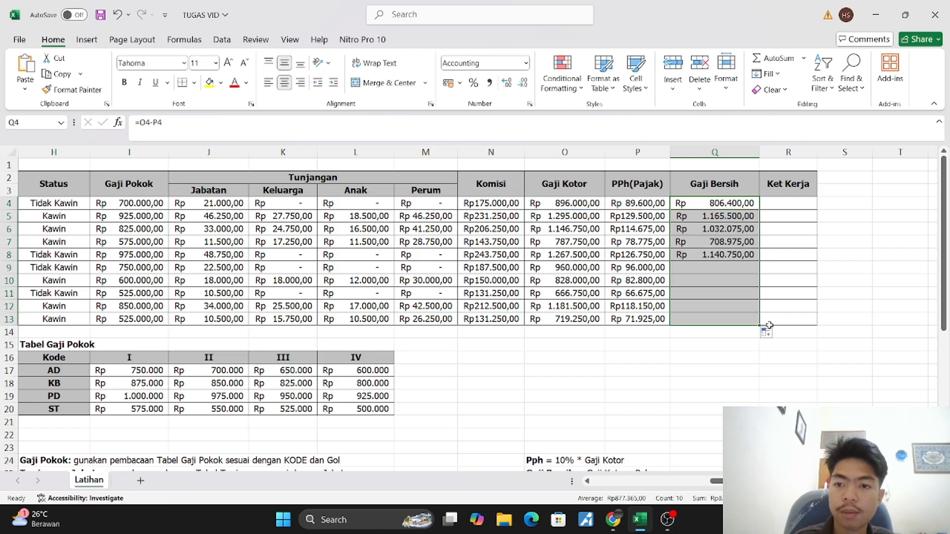
Start the Ket Kerja formula in R4 with =IF(RIGHT(B4;1) to extract the last character of the Kode
left_click(774, 205)
scroll(688, 280, "down", 4)
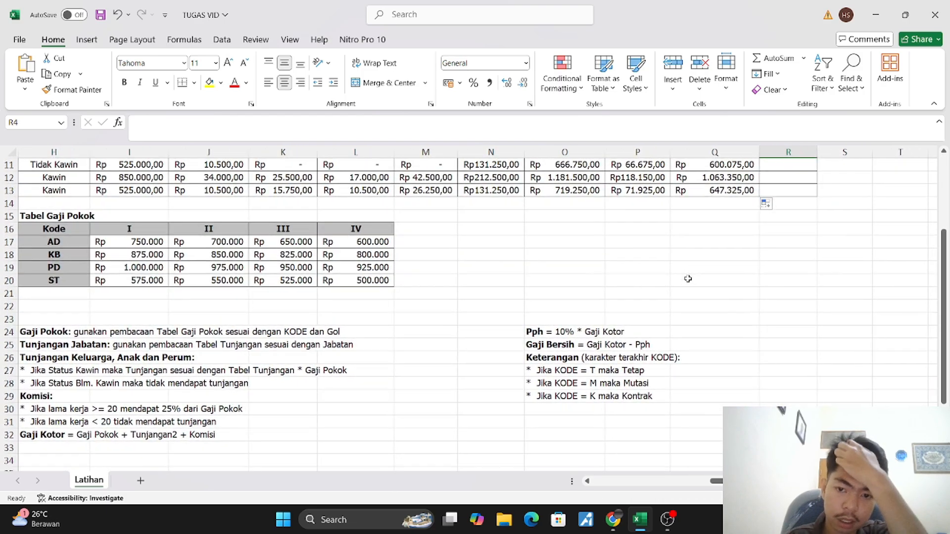
scroll(688, 279, "up", 3)
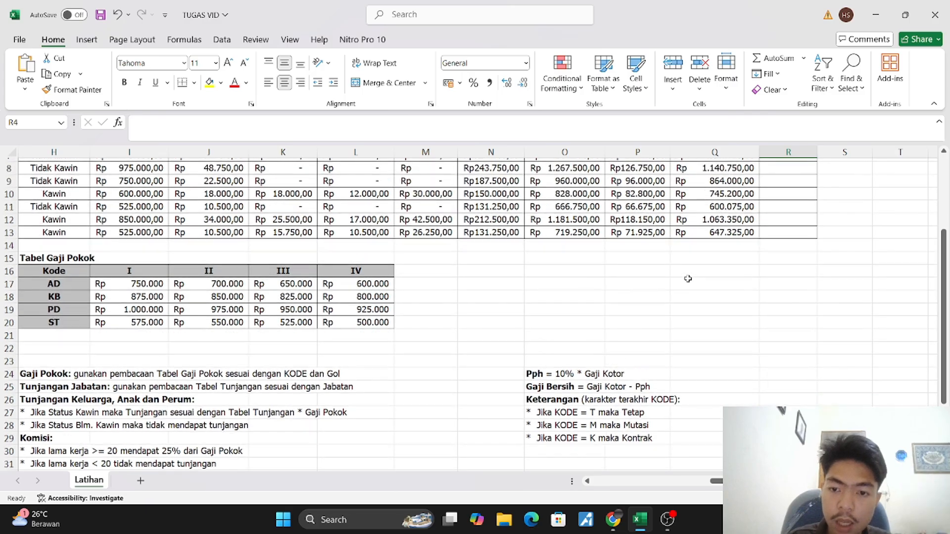
scroll(688, 279, "left", 5)
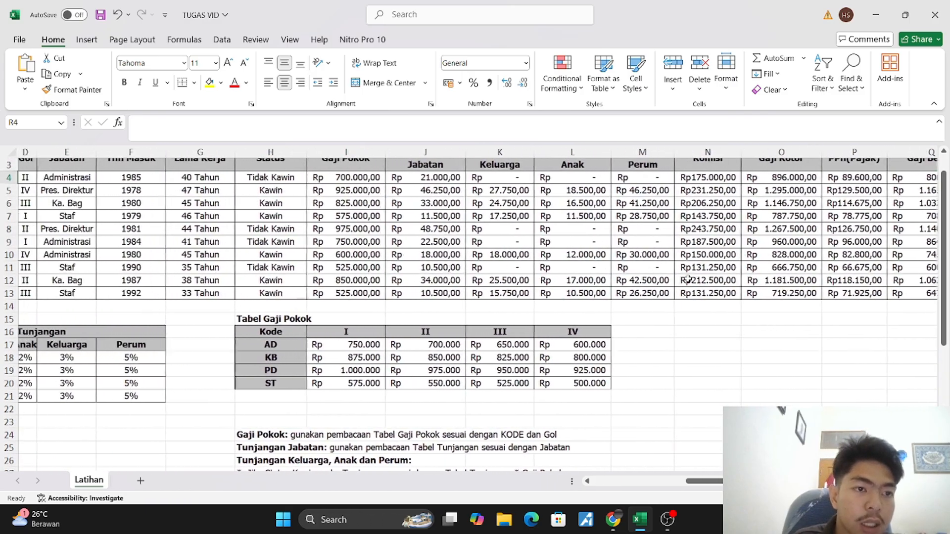
scroll(688, 279, "left", 2)
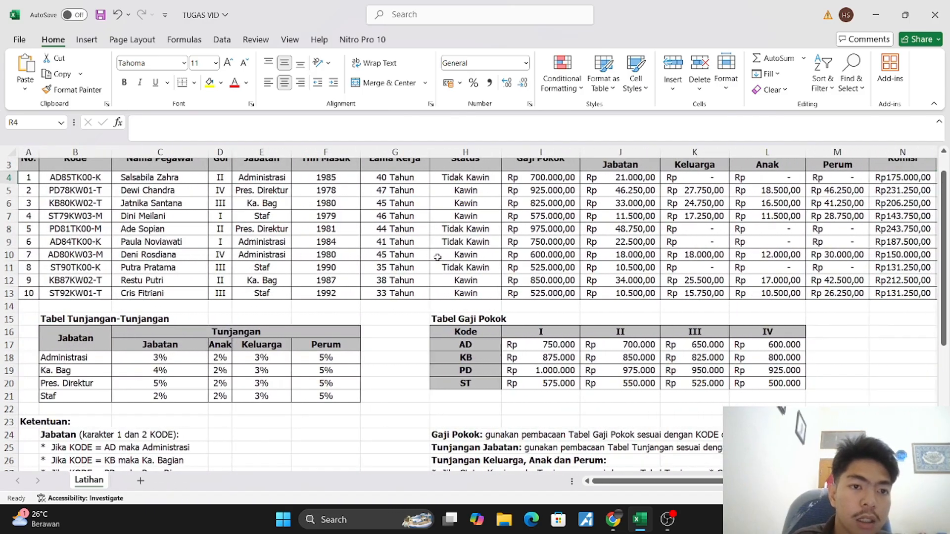
left_click(228, 119)
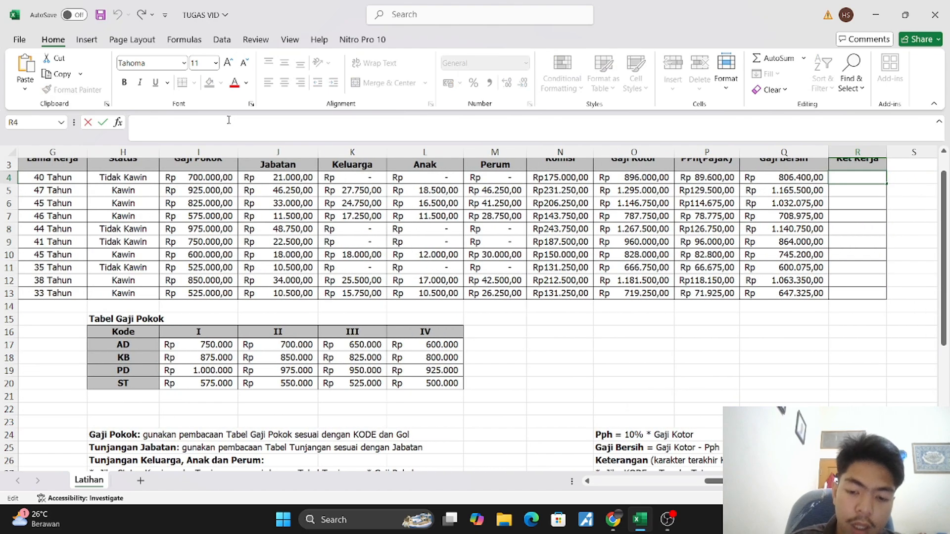
type("=if")
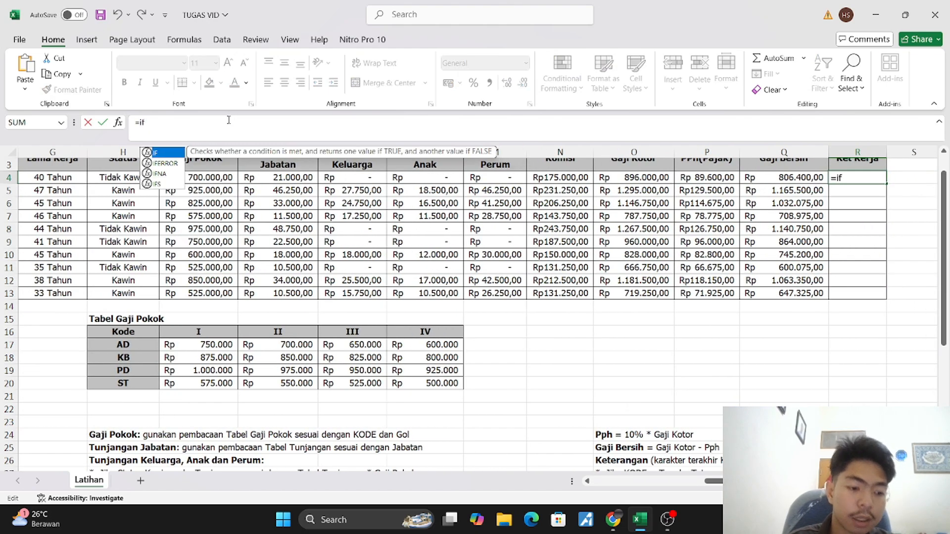
key("Tab")
type("ri")
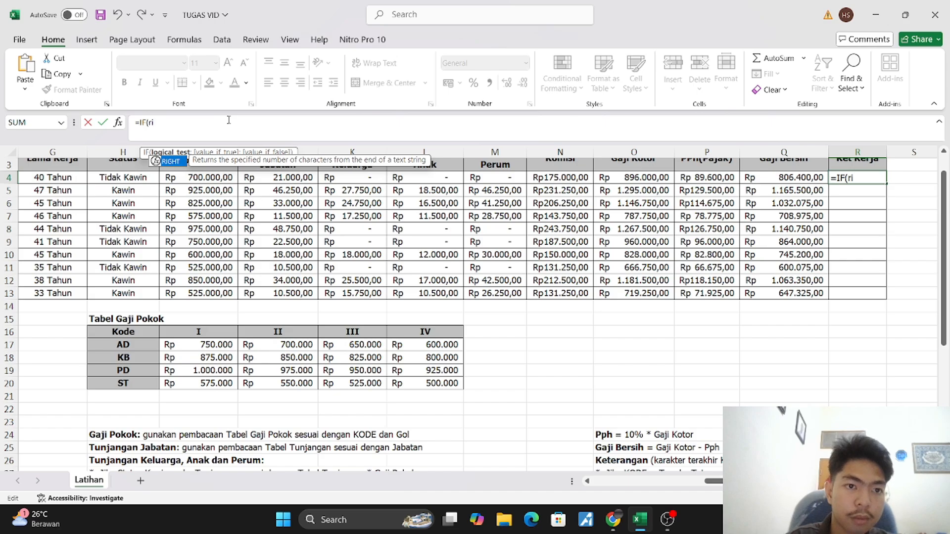
key("Tab")
scroll(198, 202, "left", 6)
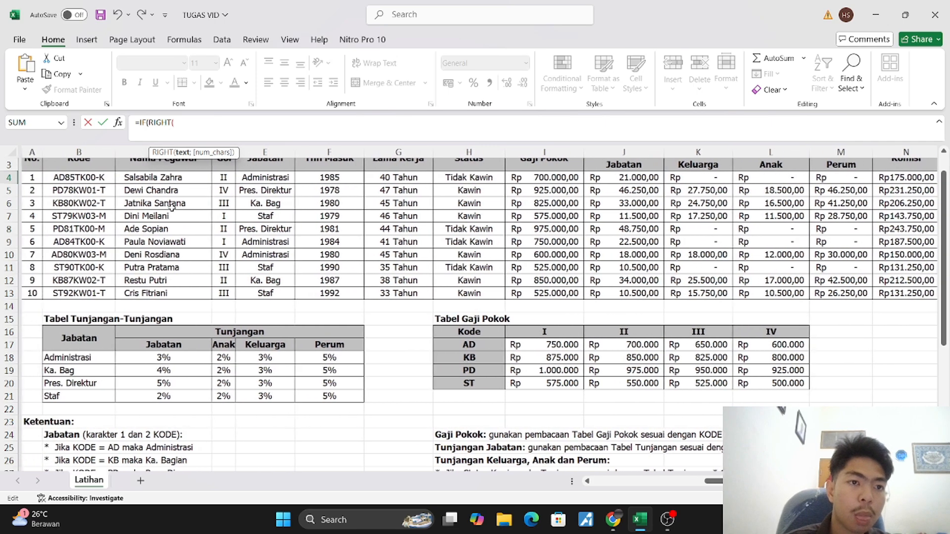
left_click(80, 177)
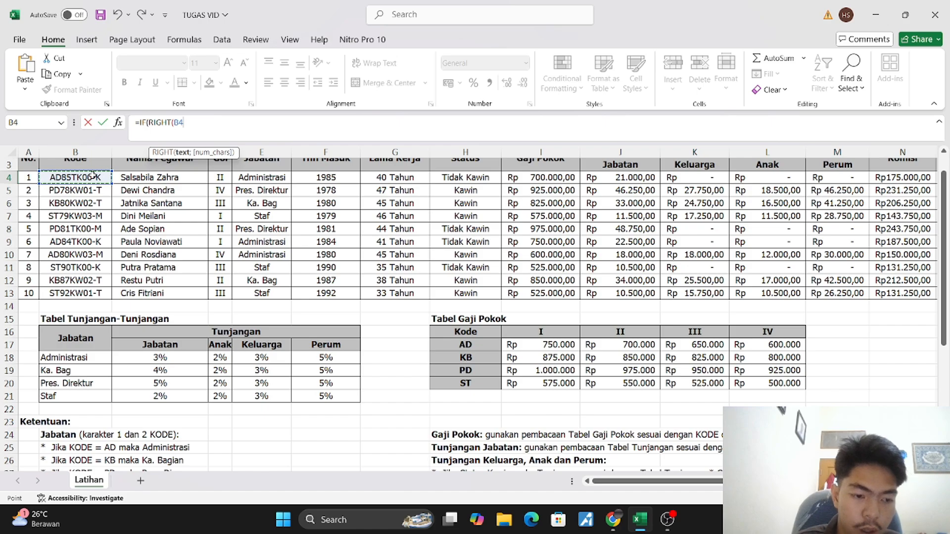
type(";")
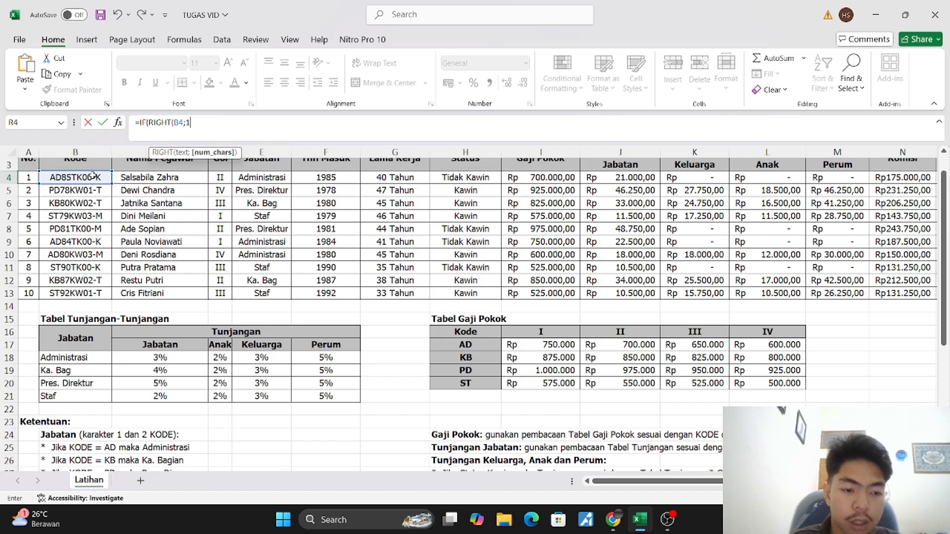
type("1)=\"T")
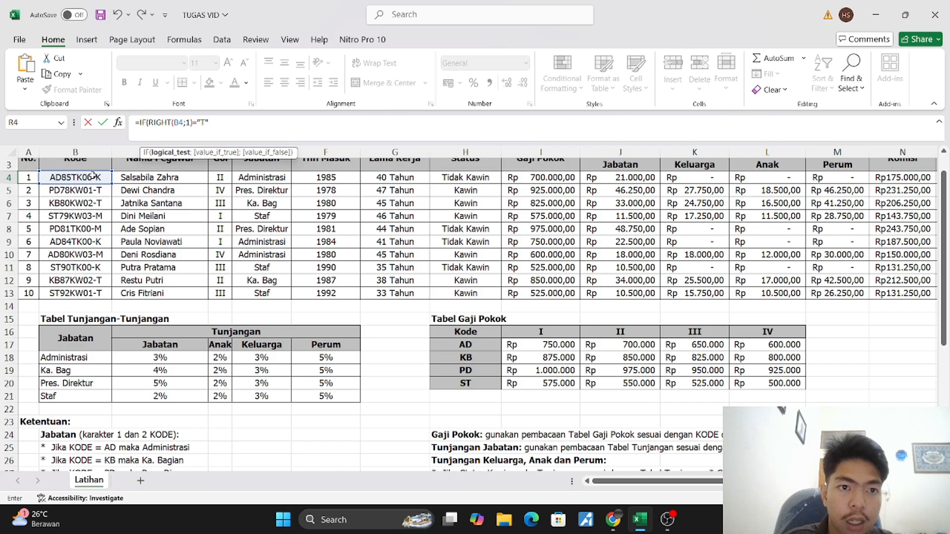
Extend the R4 formula with the condition ="T" and "Tetap" as the value if true
type("\";\"tetap")
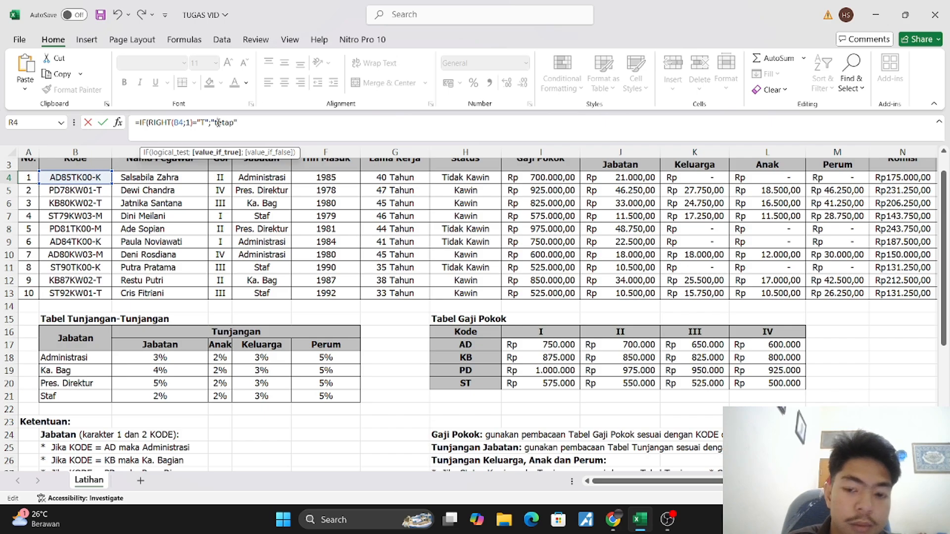
key("BackSpace")
type("T\"")
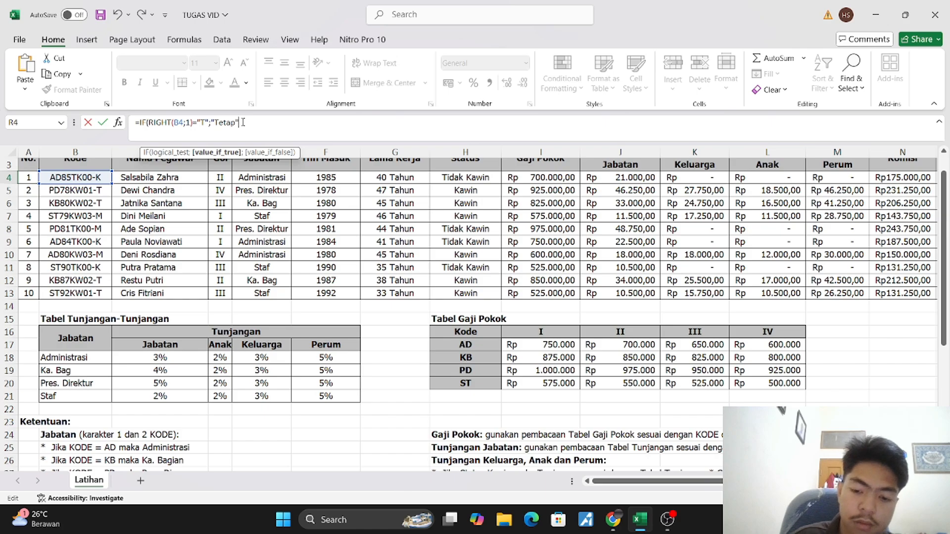
type(";")
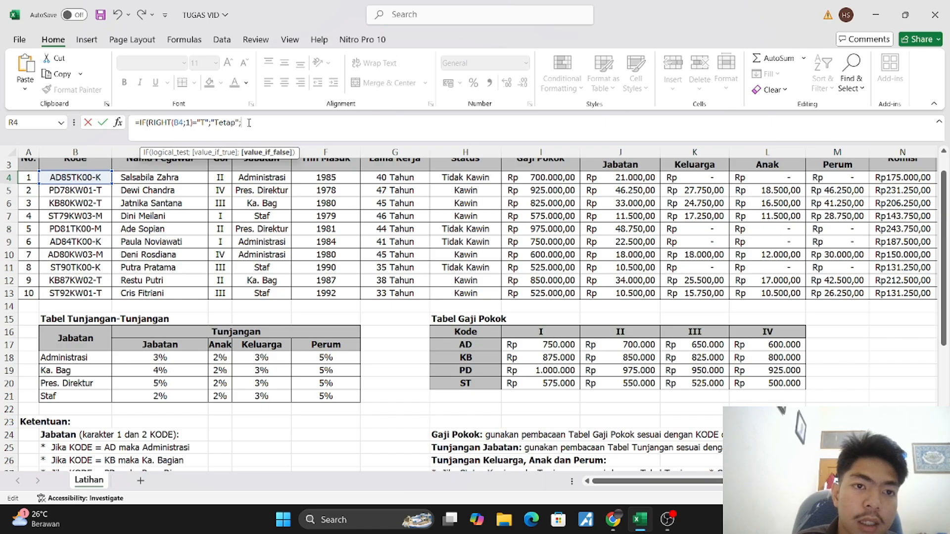
Duplicate the IF(RIGHT(B4;1)="T";"Tetap"; segment at the end of the R4 formula as its nested value if false
left_click_drag(243, 122, 142, 123)
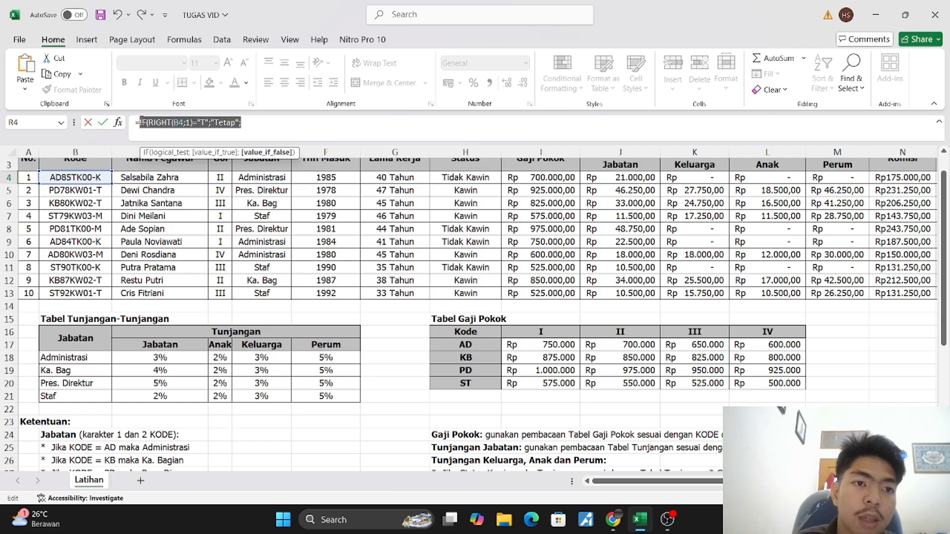
left_click(302, 127)
key("ctrl+v")
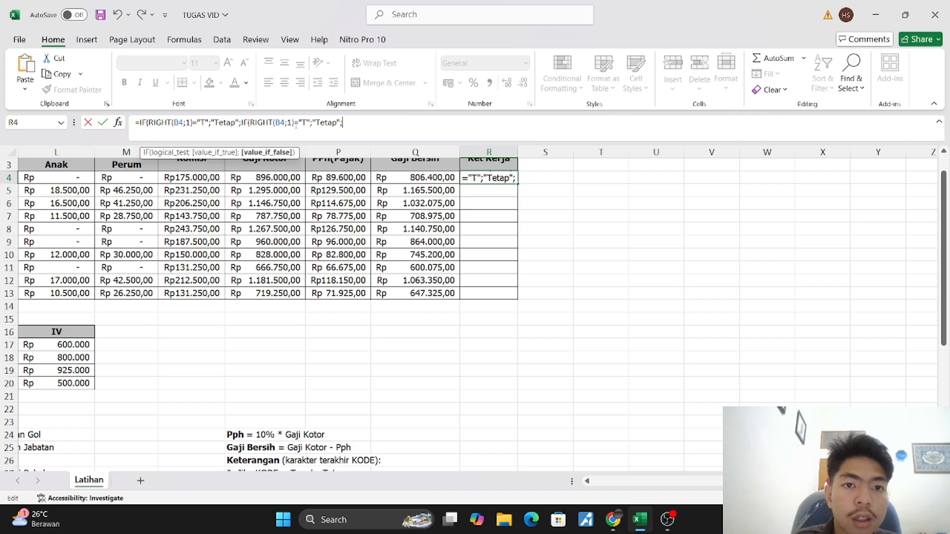
Check the Keterangan rules and change the nested IF's condition in the R4 formula to "M"
scroll(228, 228, "left", 6)
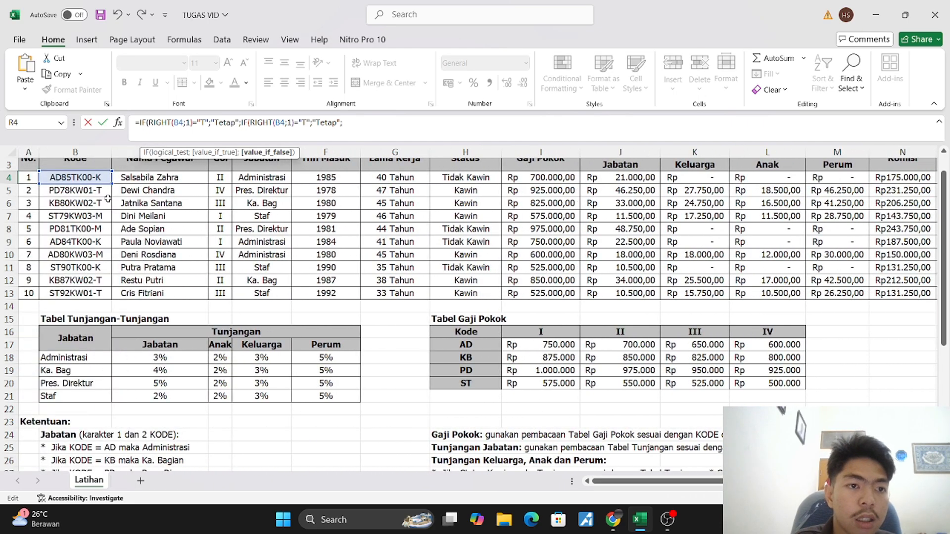
scroll(398, 290, "down", 3)
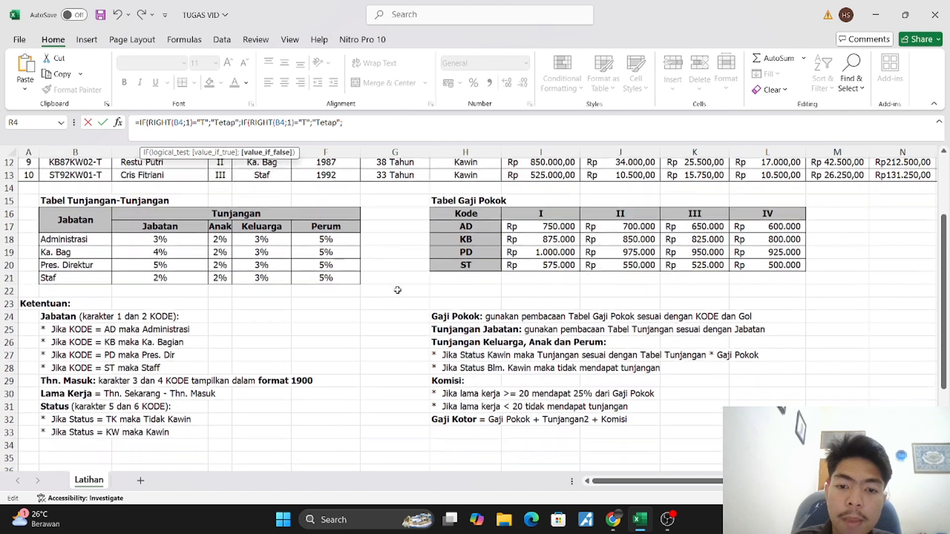
scroll(398, 290, "right", 5)
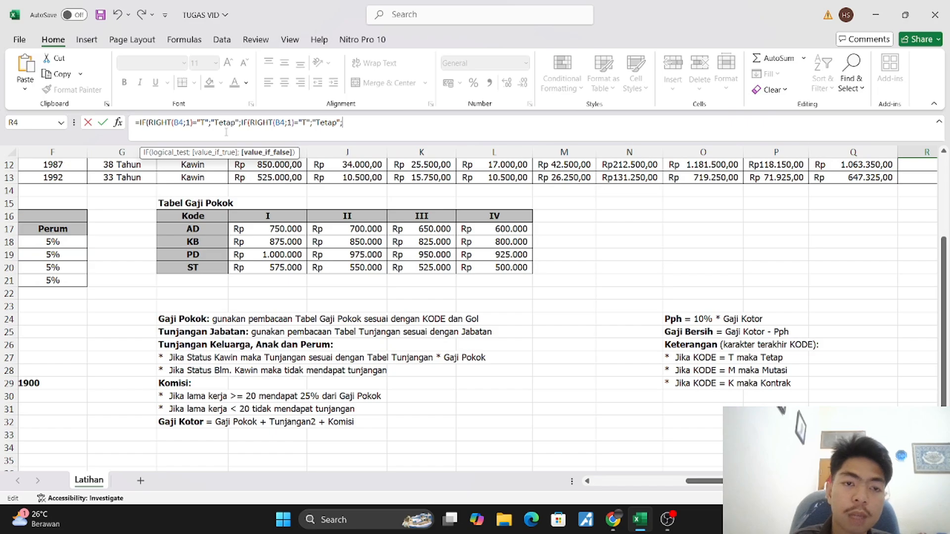
left_click(306, 125)
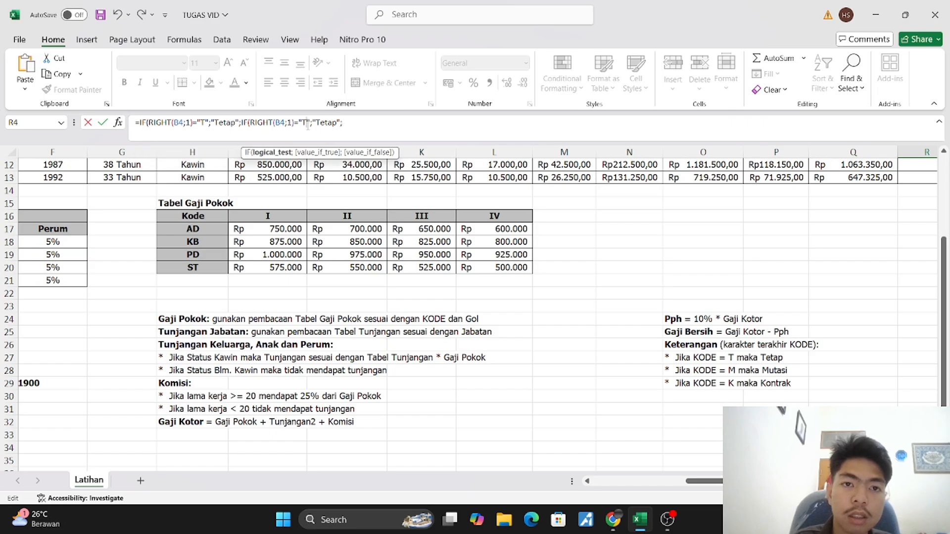
key("BackSpace")
type("M")
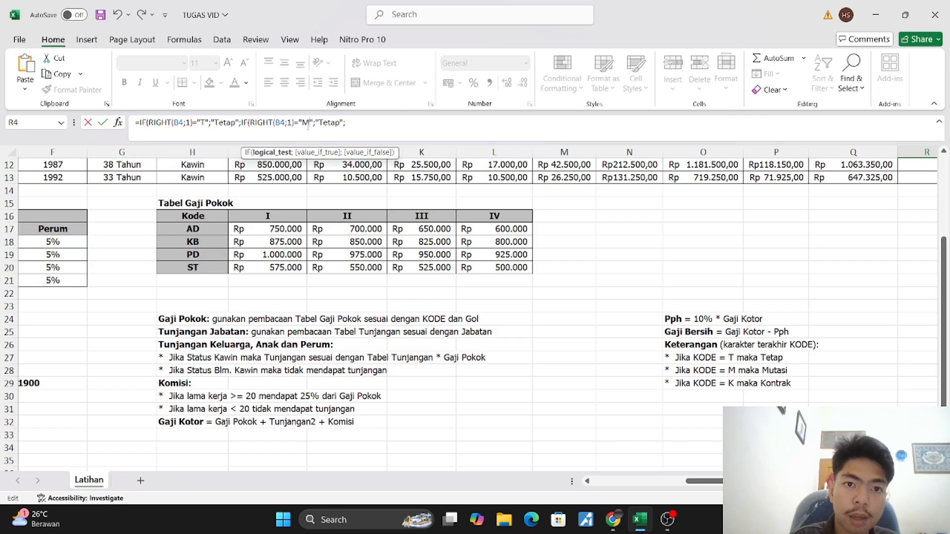
Replace "Tetap" with "Mutasi" as the value if true of the "M" condition in the R4 formula
left_click(339, 124)
key("BackSpace")
key("BackSpace")
key("BackSpace")
key("BackSpace")
key("BackSpace")
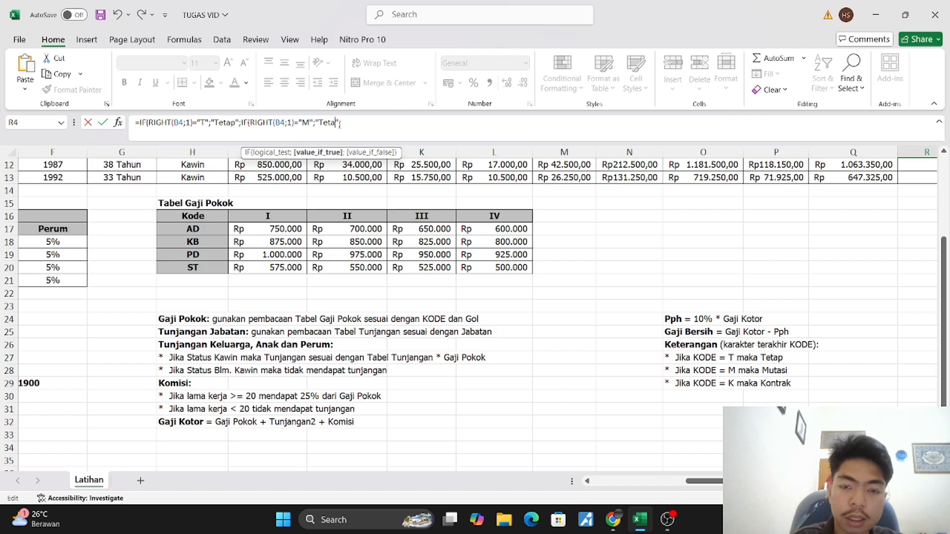
type("Mutasi")
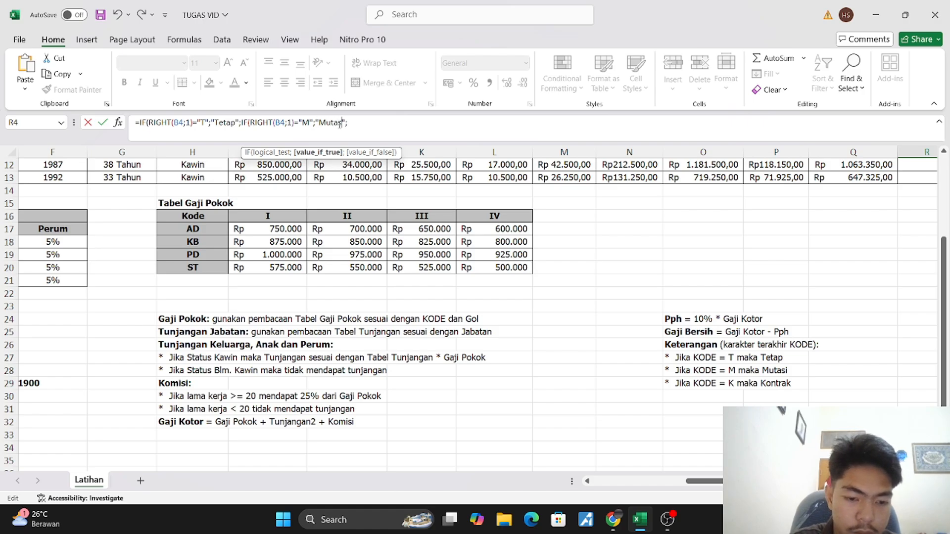
type("i")
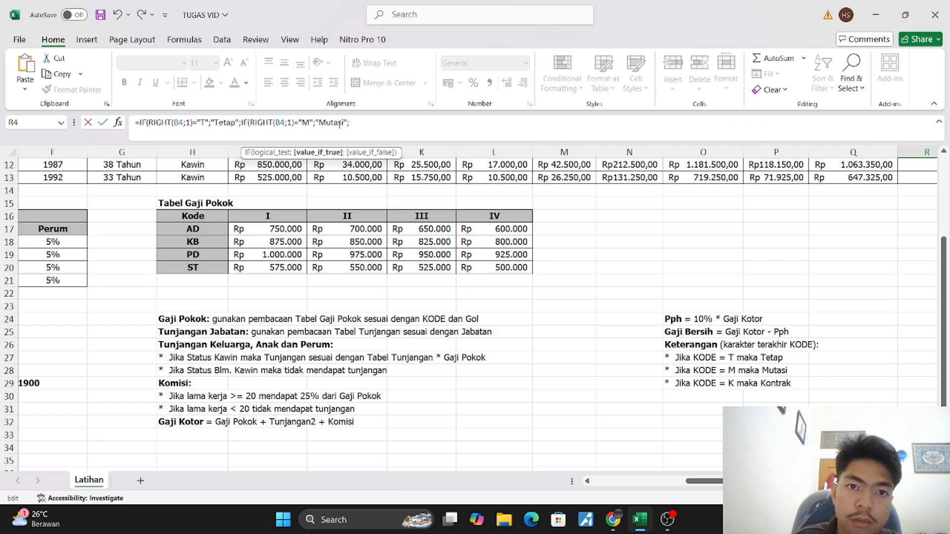
Append a third copy of the IF(RIGHT(B4;1) segment to the R4 formula and set its condition to "K"
left_click(359, 125)
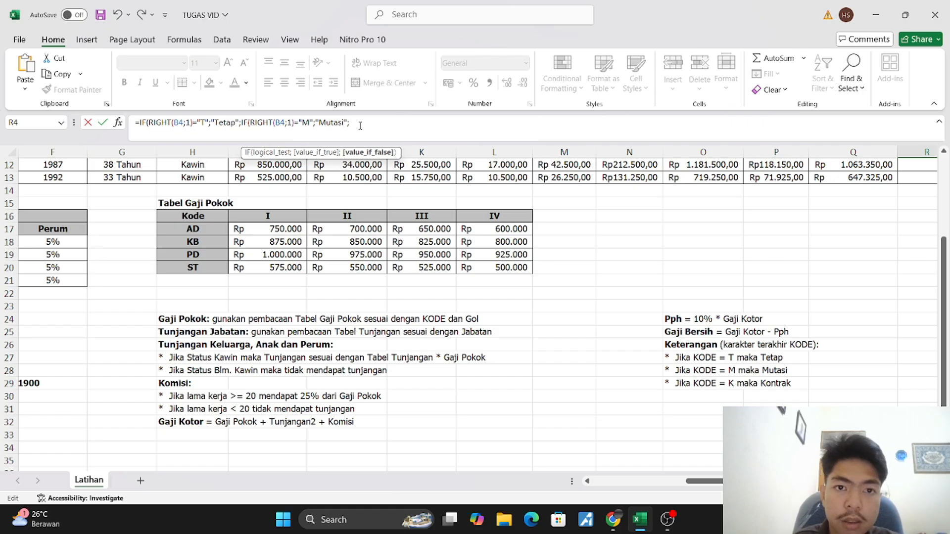
key("ctrl+v")
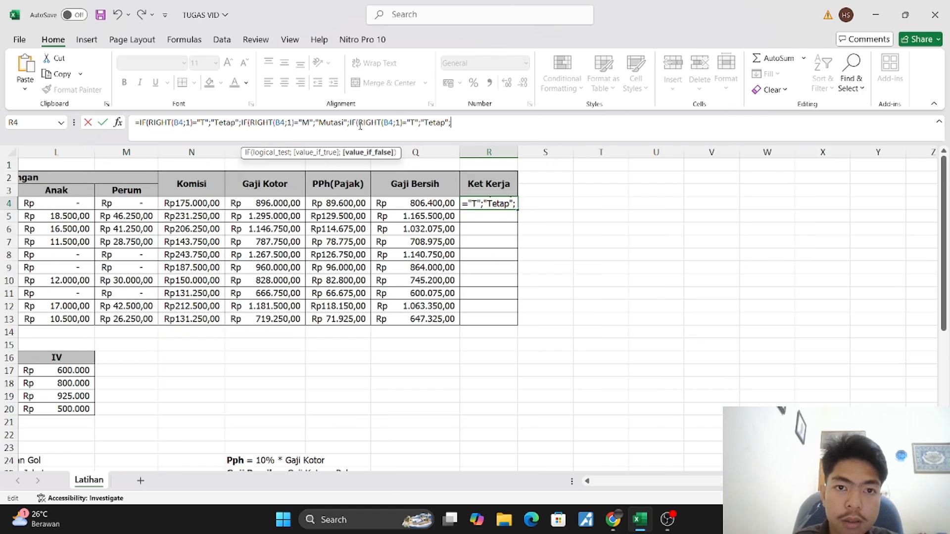
left_click(410, 124)
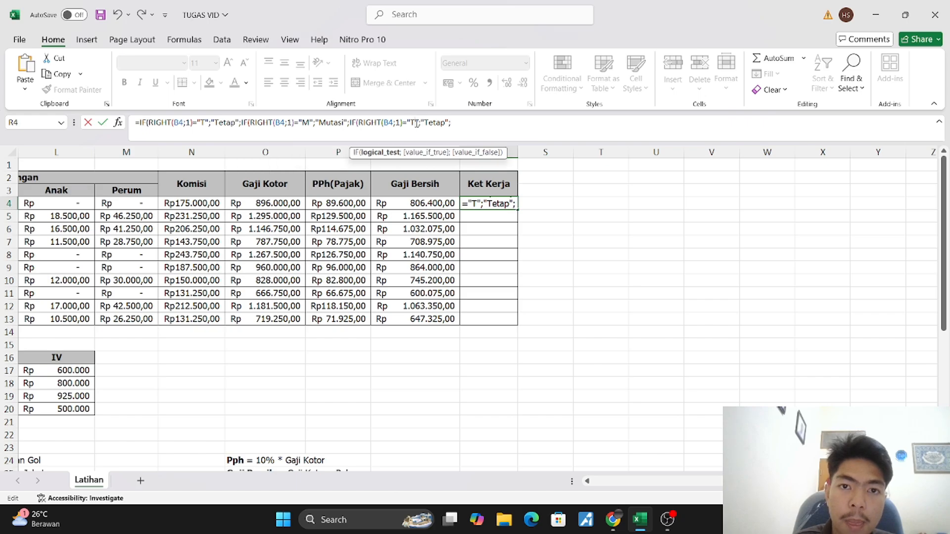
key("BackSpace")
type("K")
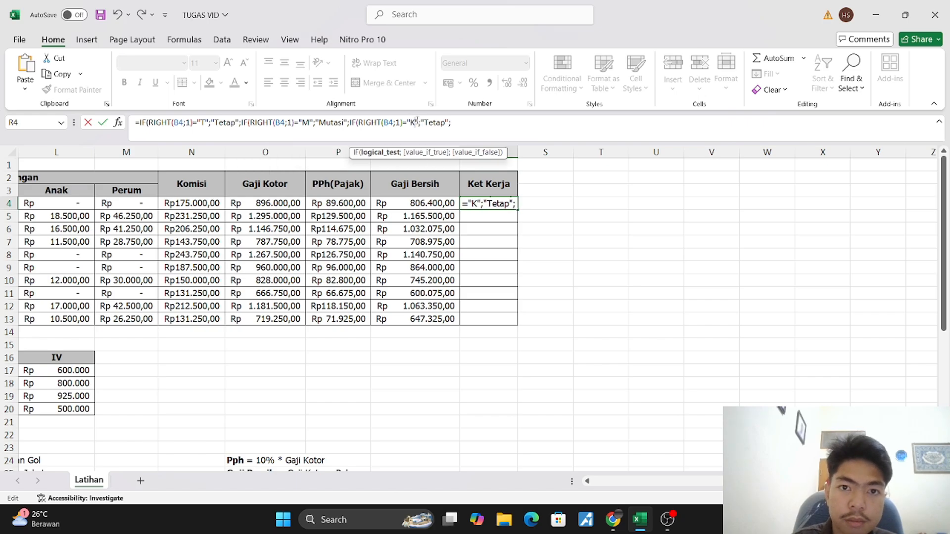
Replace "Tetap" with "Kontrak" as the value if true of the "K" condition in the R4 formula
left_click(465, 125)
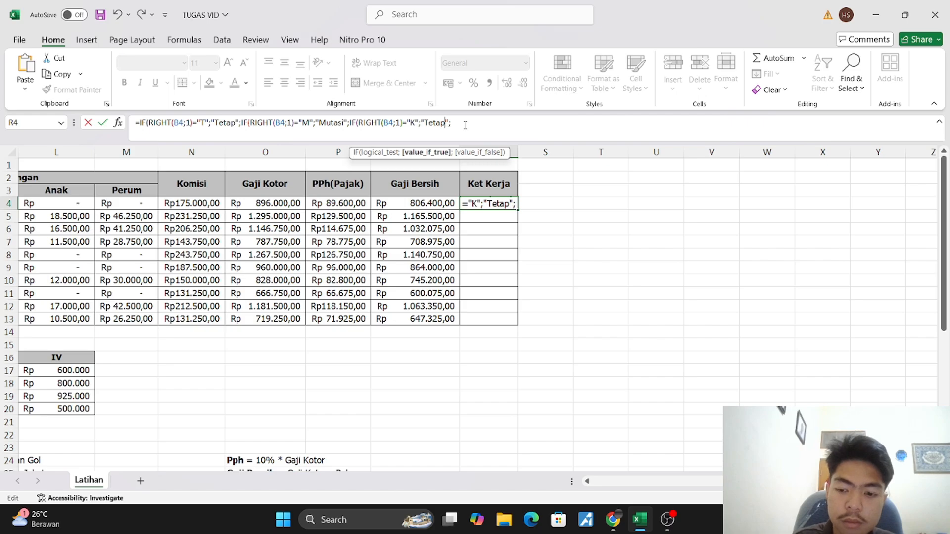
key("BackSpace")
key("BackSpace")
key("BackSpace")
key("BackSpace")
key("BackSpace")
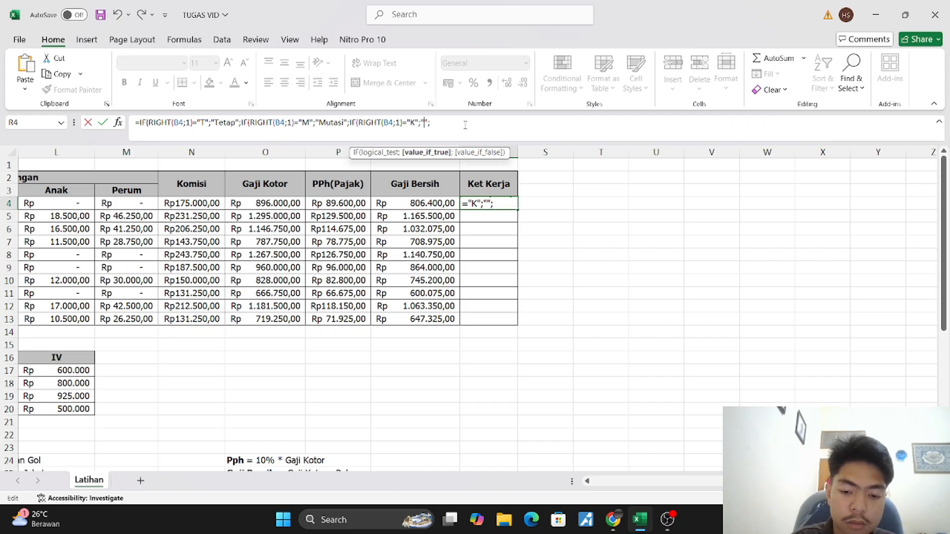
type("Kontr")
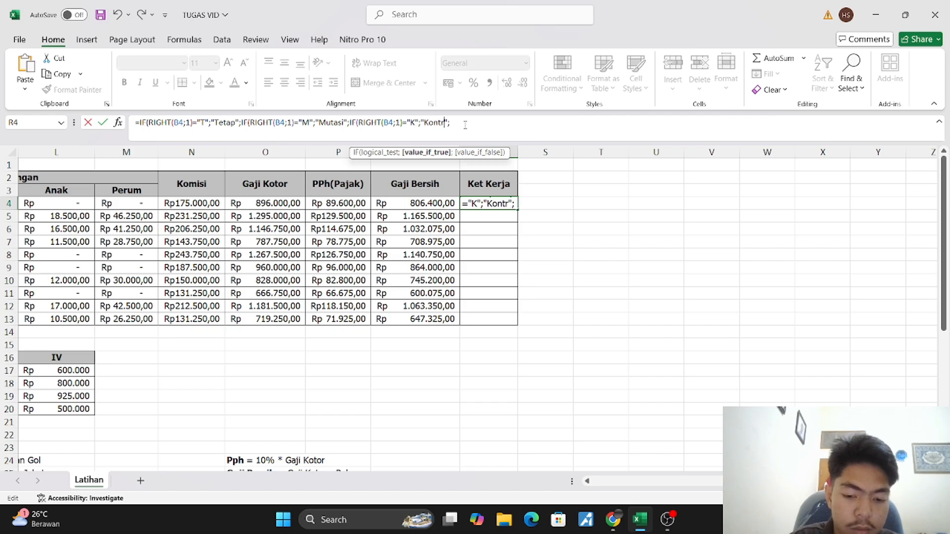
type("ak")
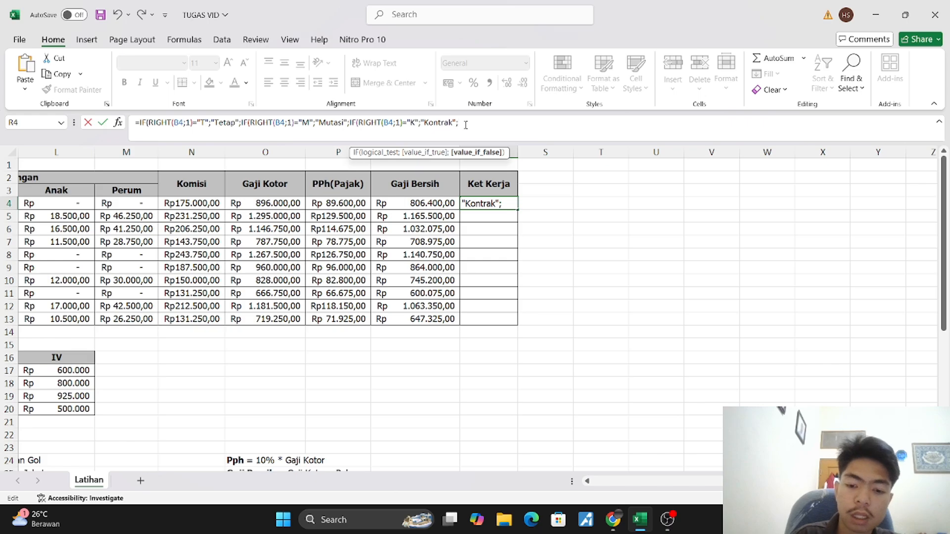
Remove the semicolon after "Kontrak", close the nested IFs with three parentheses and enter the R4 formula
type(")")
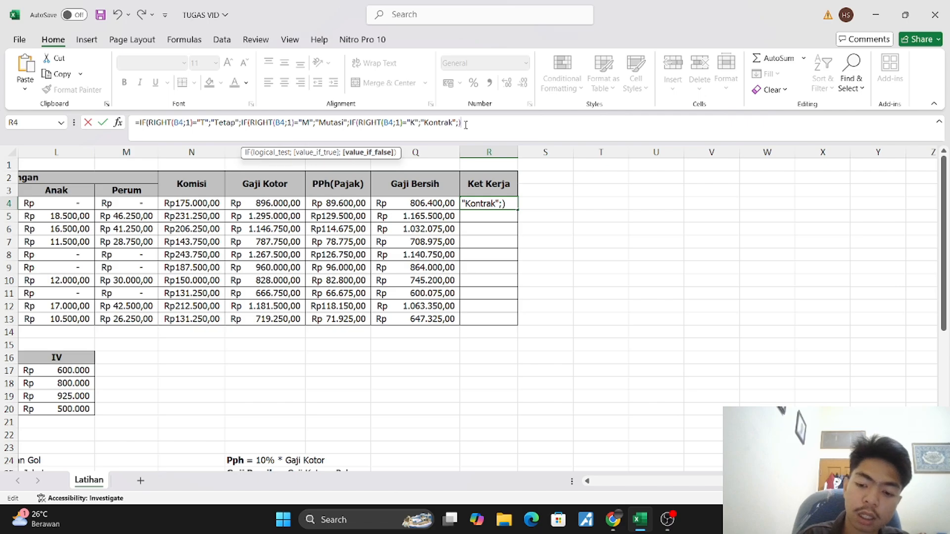
key("Left")
key("BackSpace")
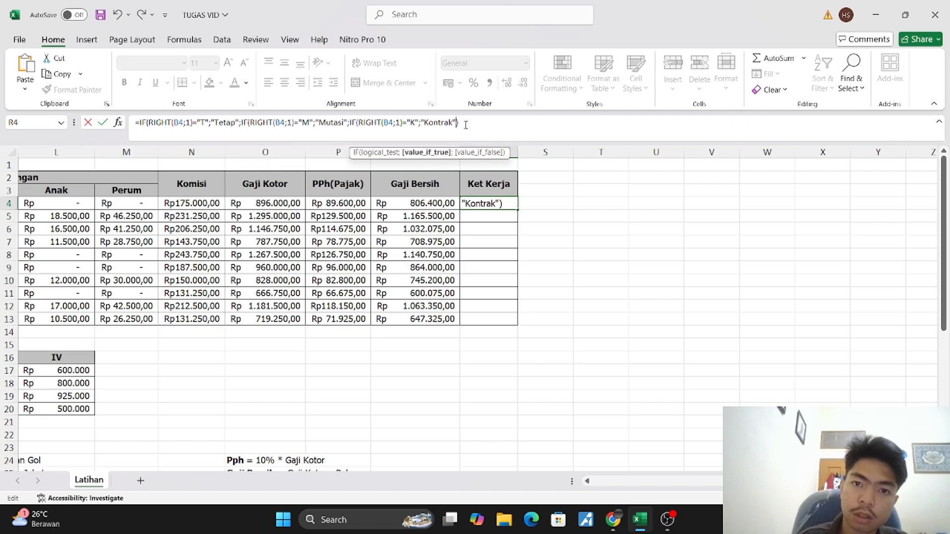
key("Right")
type("))")
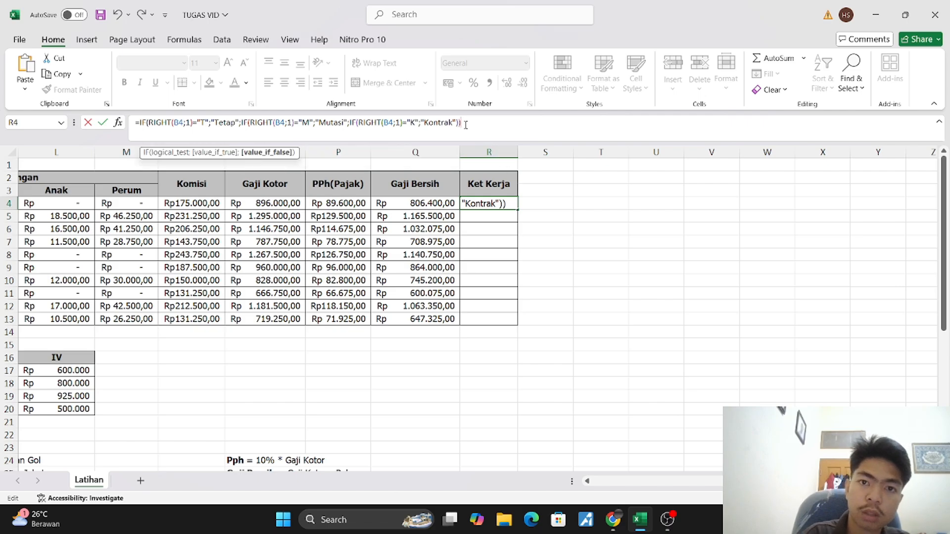
key("Return")
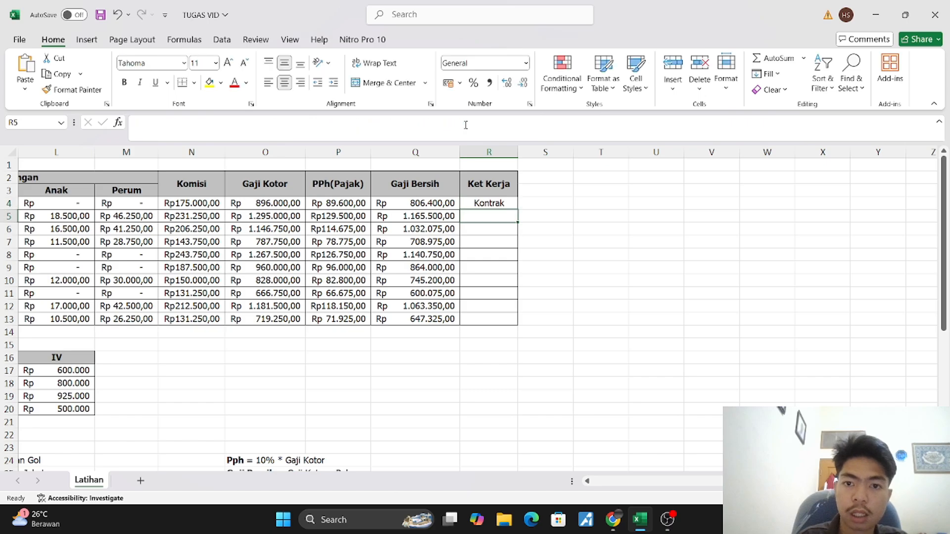
Copy the Ket Kerja formula from R4 down to R13
left_click(482, 204)
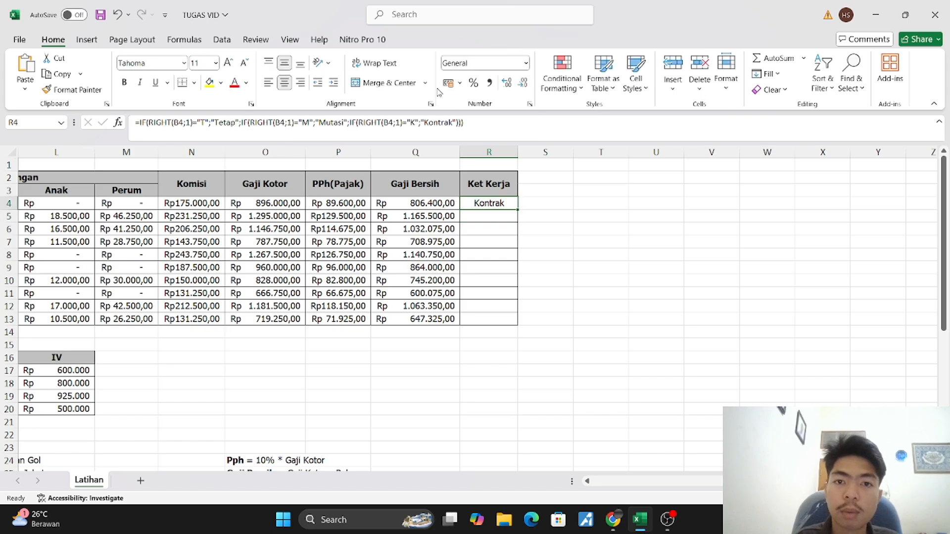
left_click(464, 124)
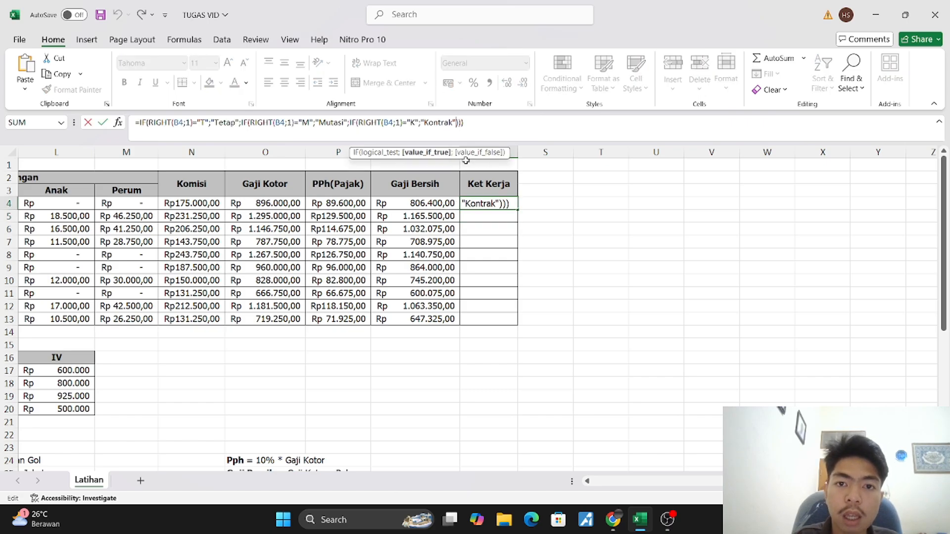
left_click(475, 122)
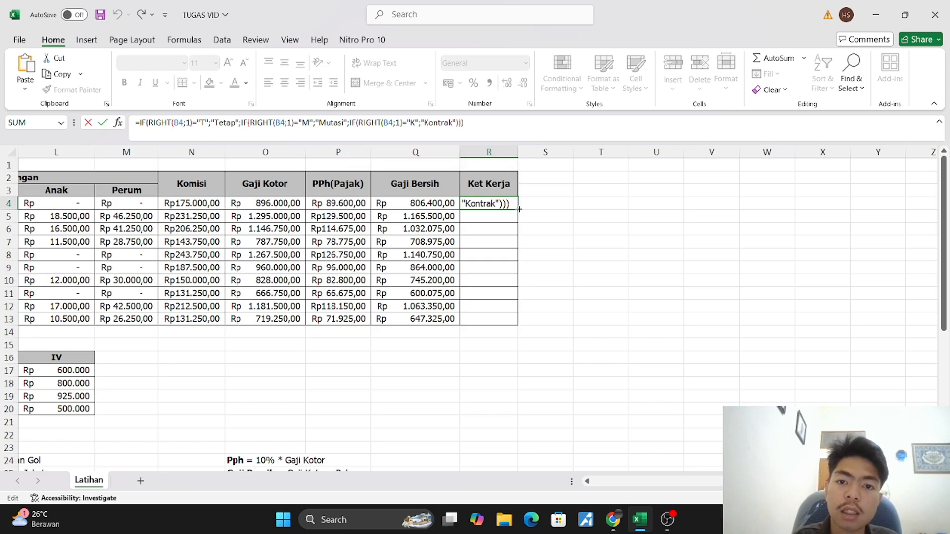
key("ctrl+Return")
left_click_drag(518, 210, 517, 325)
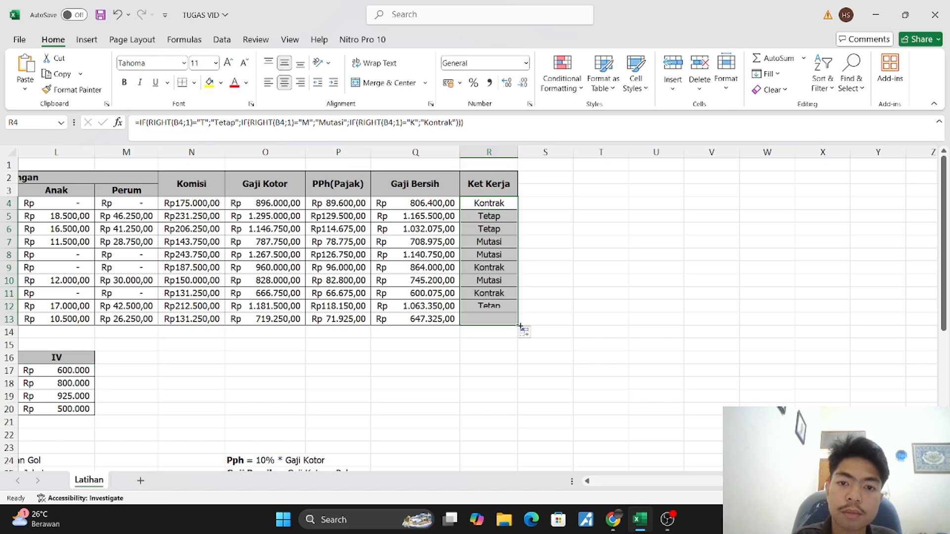
Review the completed salary table across all columns, comparing the Kode endings with the Ket Kerja entries
left_click(538, 287)
scroll(409, 257, "left", 5)
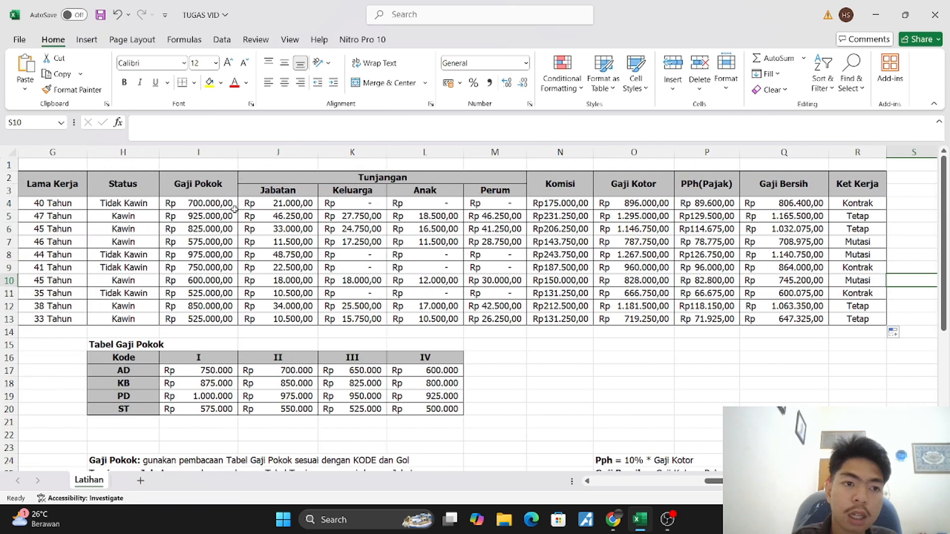
scroll(191, 216, "left", 2)
scroll(190, 216, "left", 4)
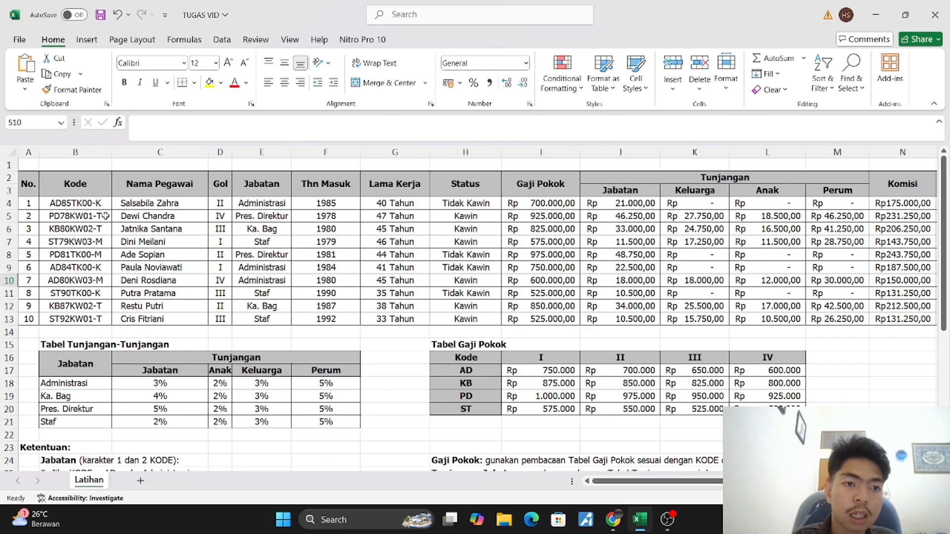
scroll(190, 215, "right", 5)
scroll(105, 216, "right", 1)
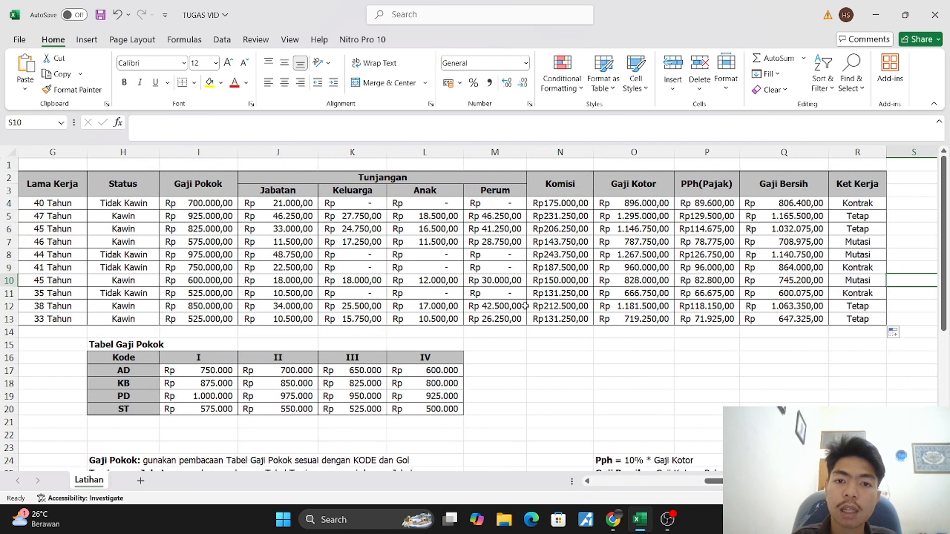
scroll(521, 306, "down", 1)
scroll(522, 305, "left", 3)
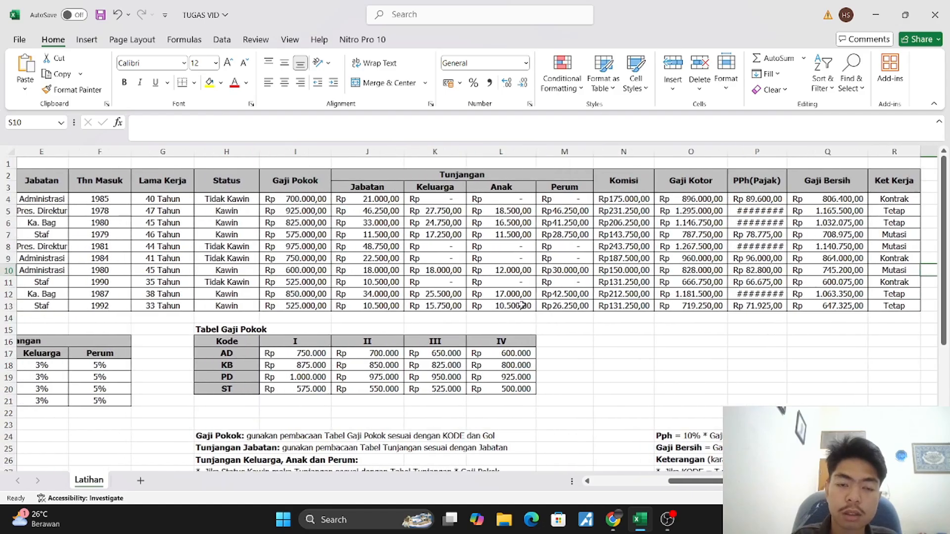
scroll(521, 305, "left", 2)
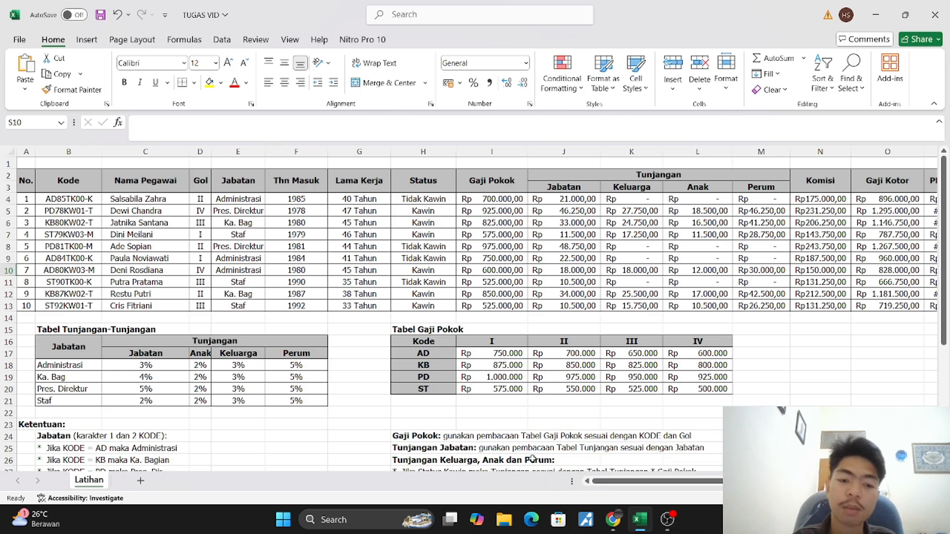
scroll(533, 458, "right", 1)
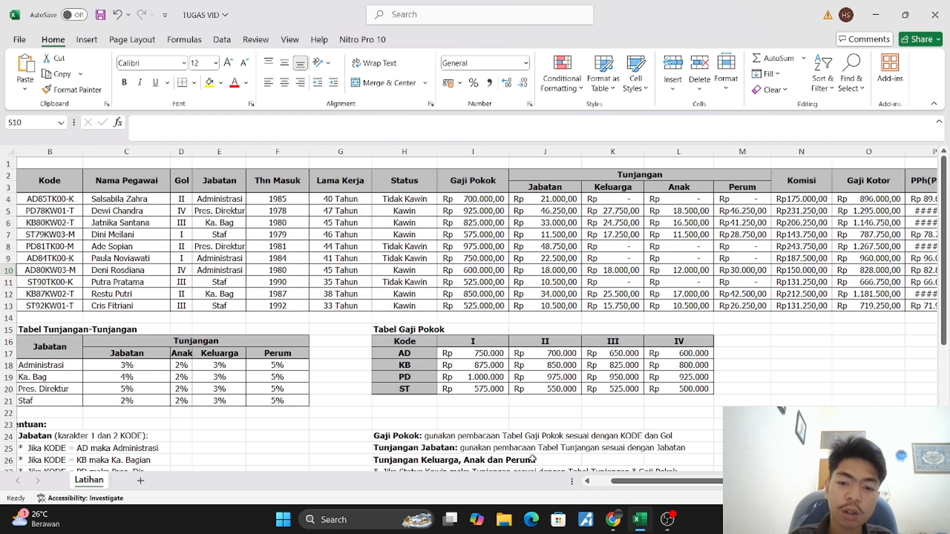